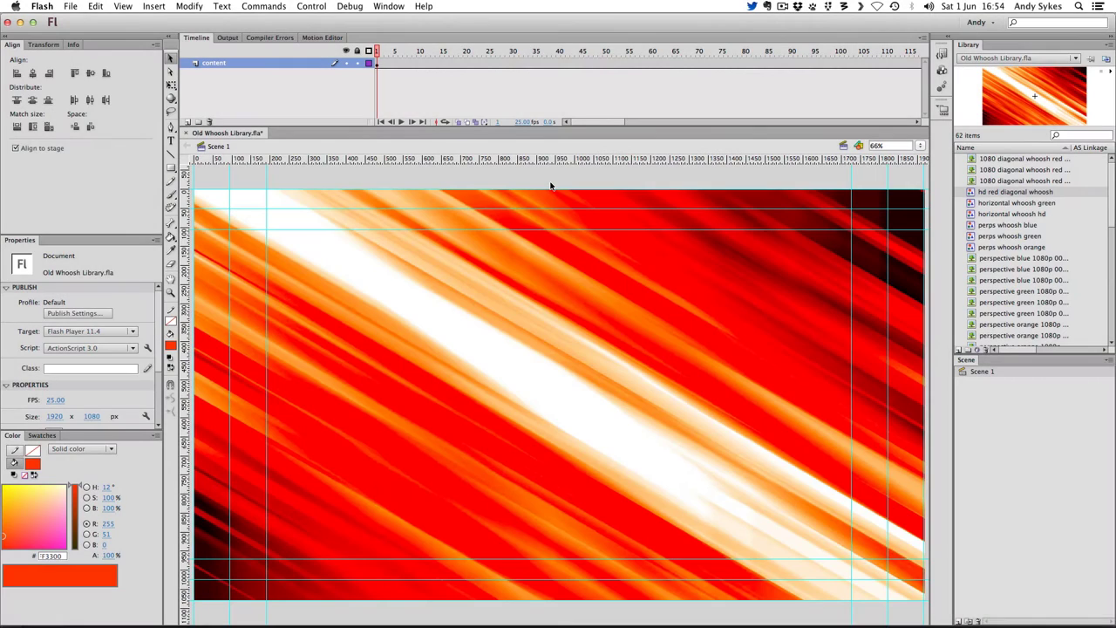
Play the whoosh animation, check the graphic instance's looping options, and open the hd red diagonal whoosh symbol
{"action": "left_click", "coordinate": [401, 122]}
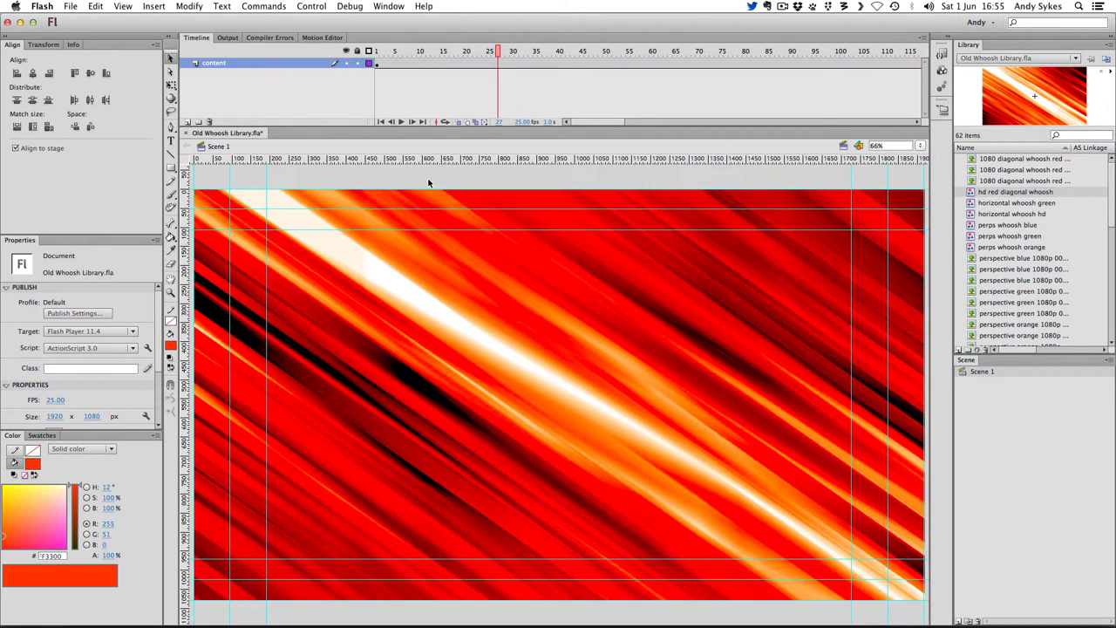
{"action": "left_click", "coordinate": [465, 263]}
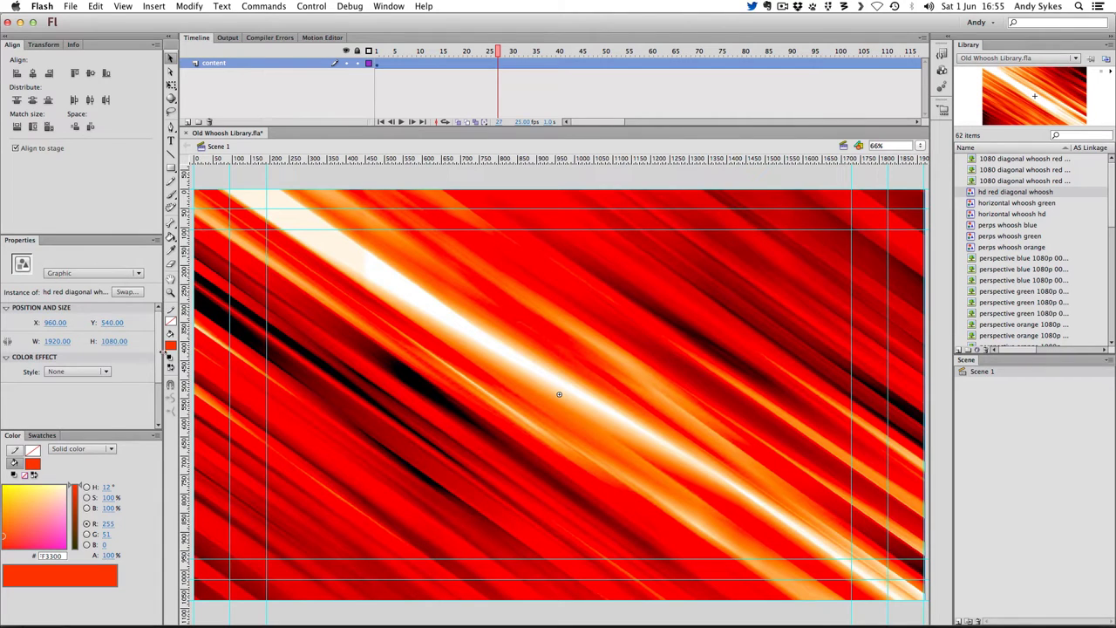
{"action": "scroll", "coordinate": [160, 347], "scroll_direction": "down", "scroll_amount": 3}
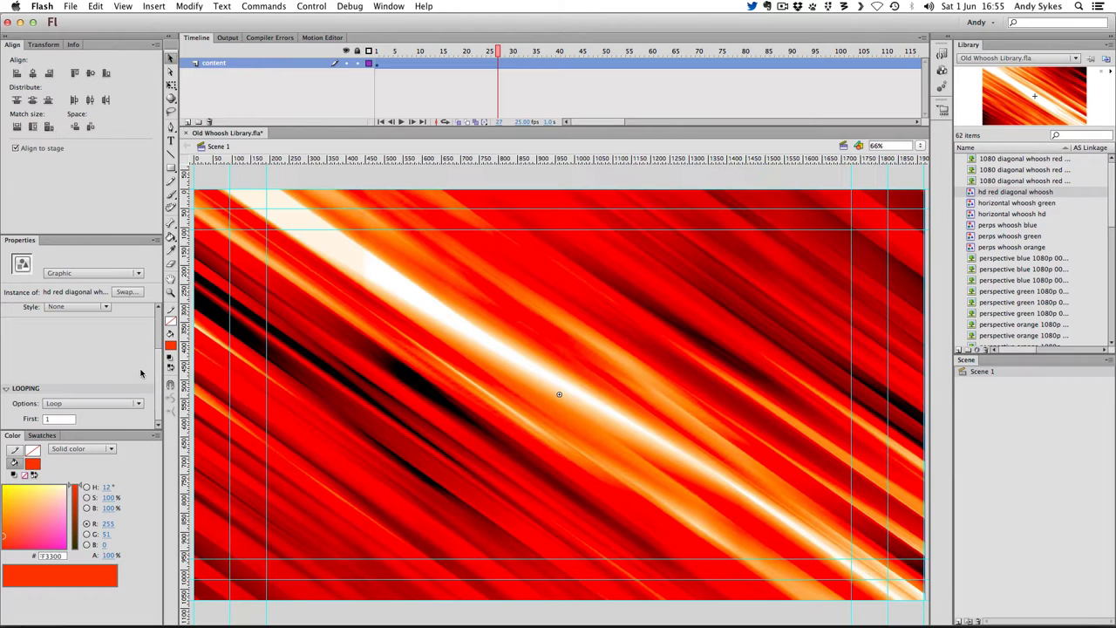
{"action": "double_click", "coordinate": [323, 360]}
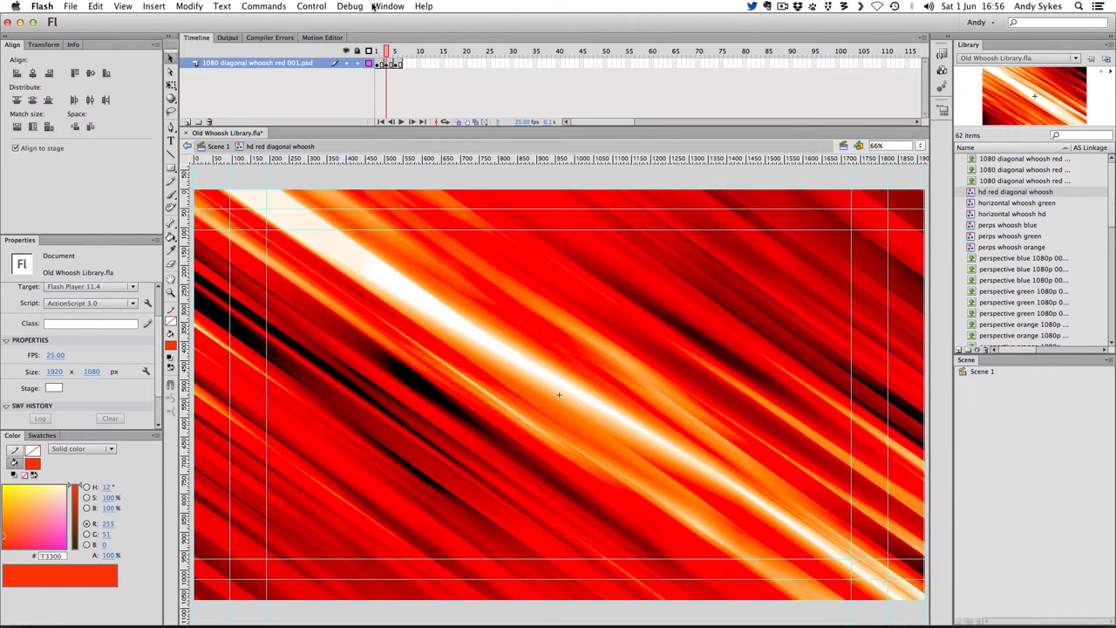
Compare the artwork on the three keyframes of the hd red diagonal whoosh symbol, at frames 1, 3 and 5
{"action": "left_click", "coordinate": [378, 63]}
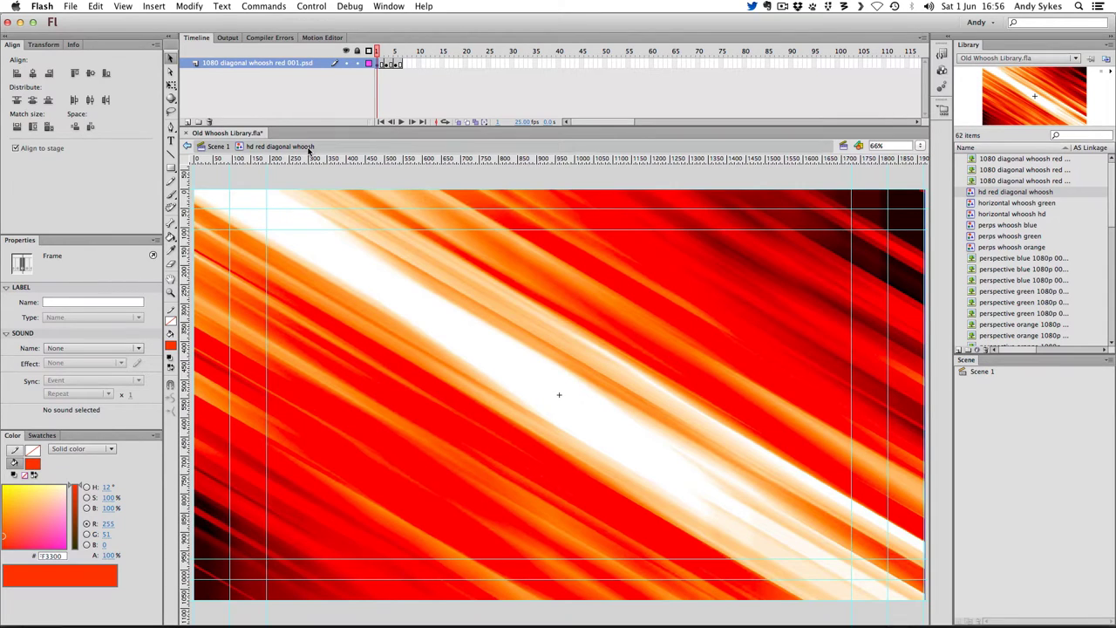
{"action": "left_click", "coordinate": [386, 64]}
{"action": "left_click", "coordinate": [398, 64]}
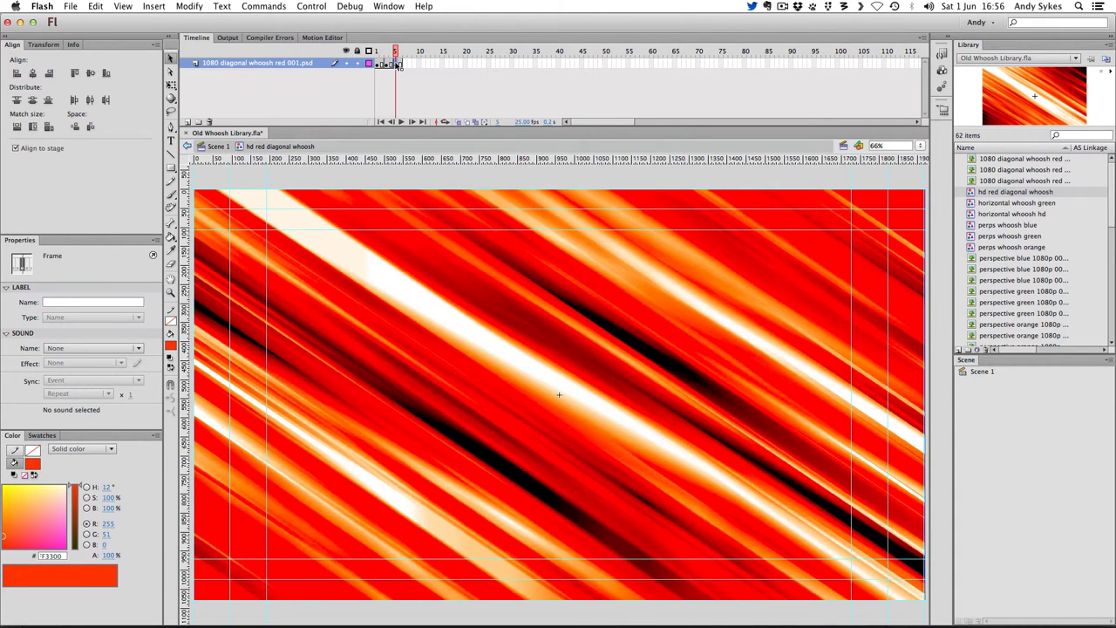
{"action": "left_click", "coordinate": [377, 65]}
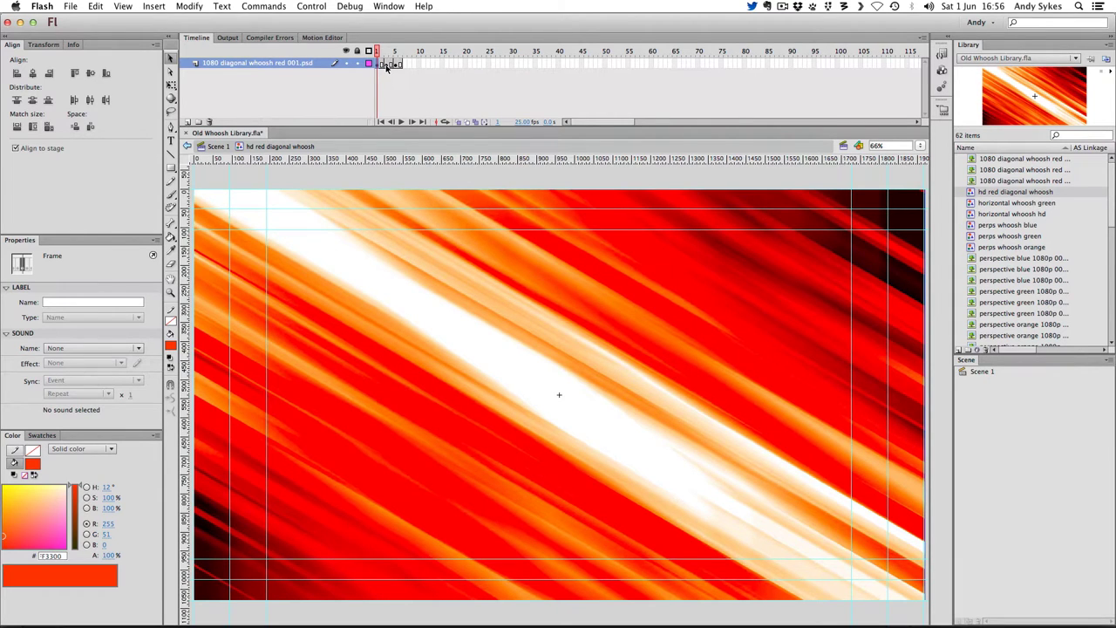
{"action": "left_click", "coordinate": [392, 66]}
{"action": "left_click", "coordinate": [396, 65]}
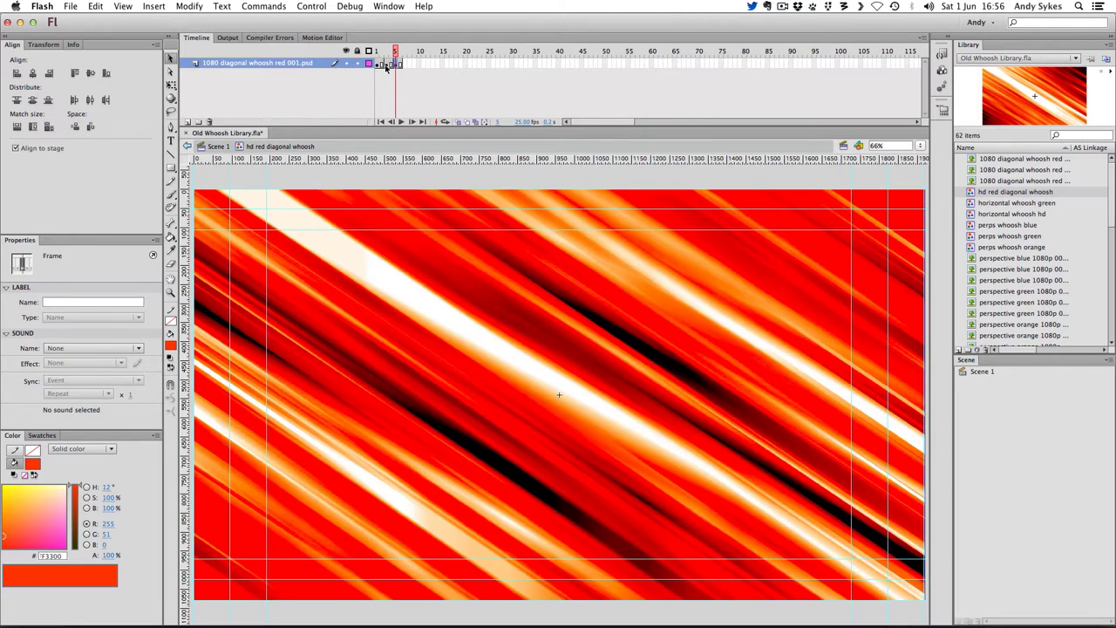
{"action": "left_click", "coordinate": [377, 66]}
{"action": "left_click", "coordinate": [386, 67]}
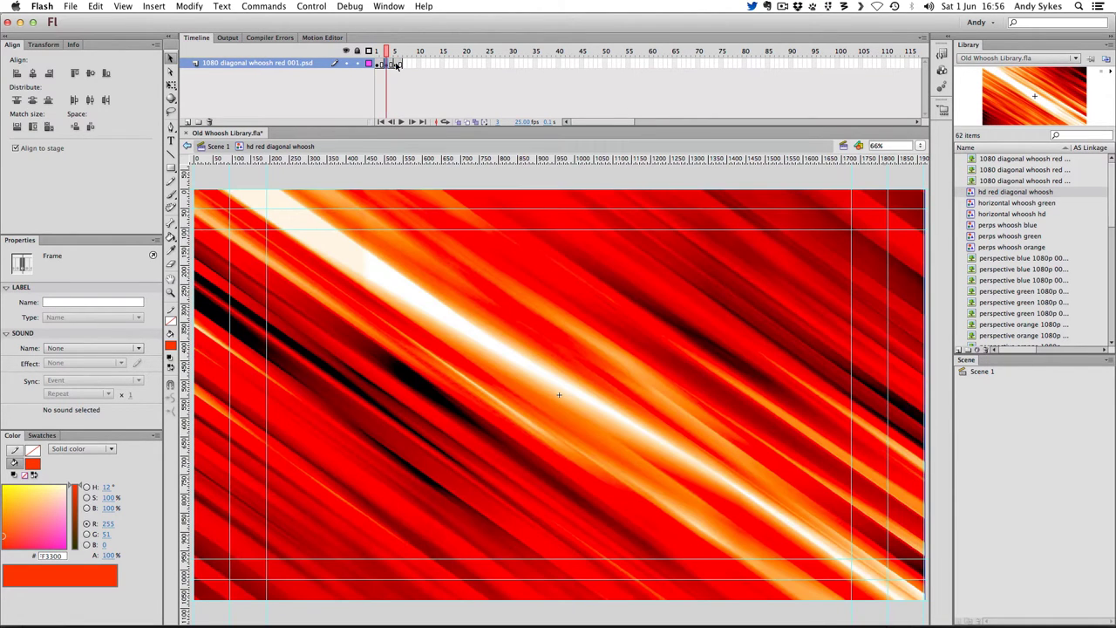
{"action": "left_click", "coordinate": [389, 66]}
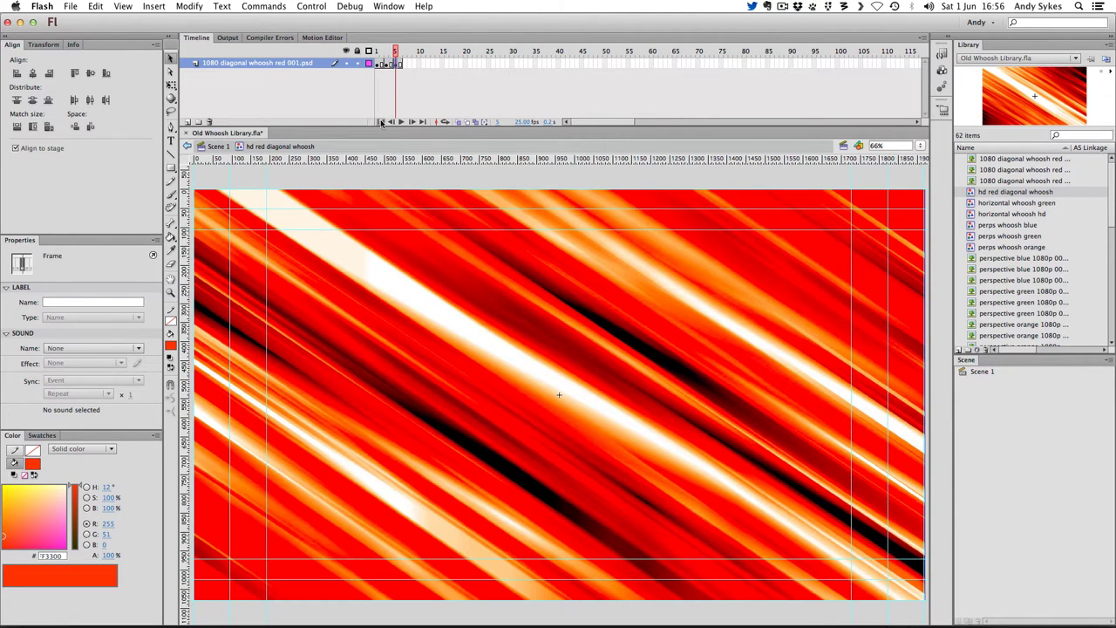
Play back the symbol's timeline from its first frame and inspect the bitmap placed on the stage
{"action": "left_click", "coordinate": [381, 122]}
{"action": "left_click", "coordinate": [409, 122]}
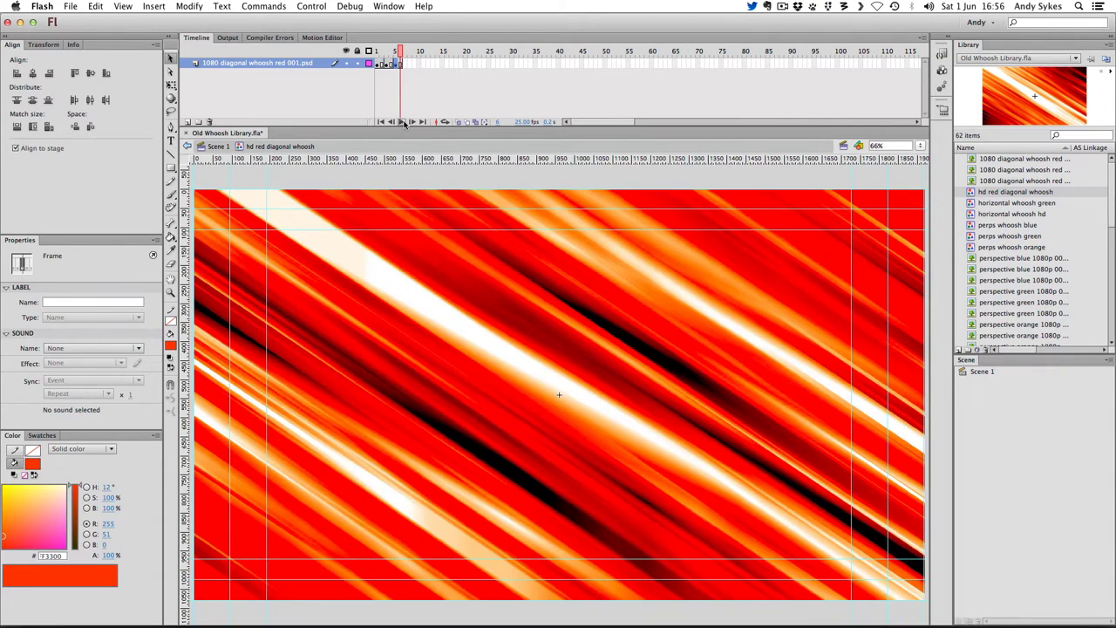
{"action": "left_click", "coordinate": [406, 122]}
{"action": "left_click", "coordinate": [403, 122]}
{"action": "left_click", "coordinate": [402, 122]}
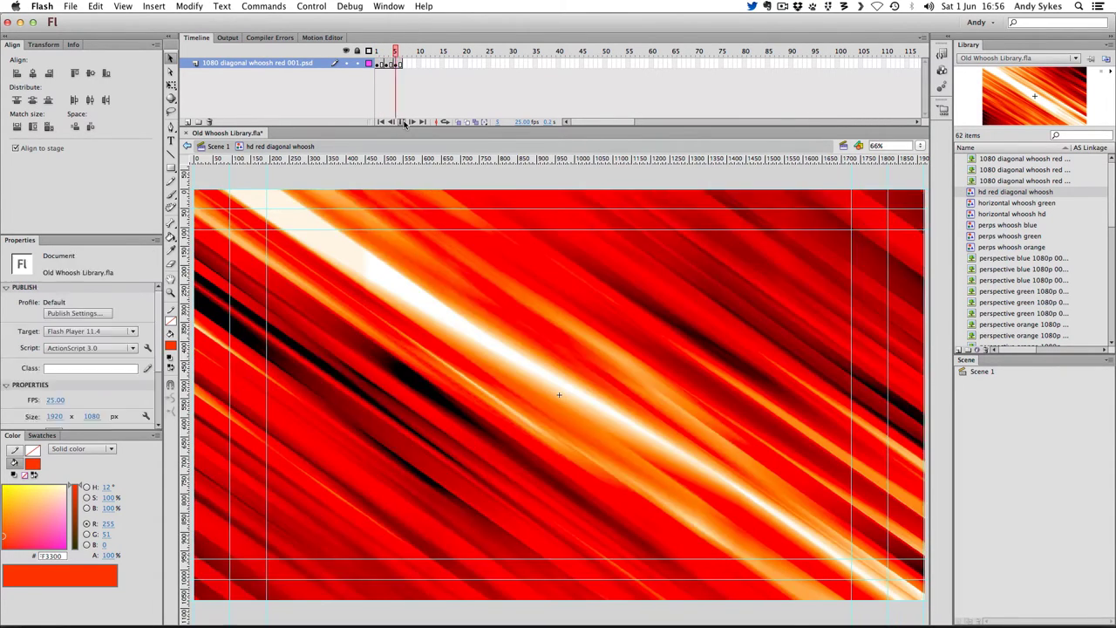
{"action": "left_click", "coordinate": [488, 293]}
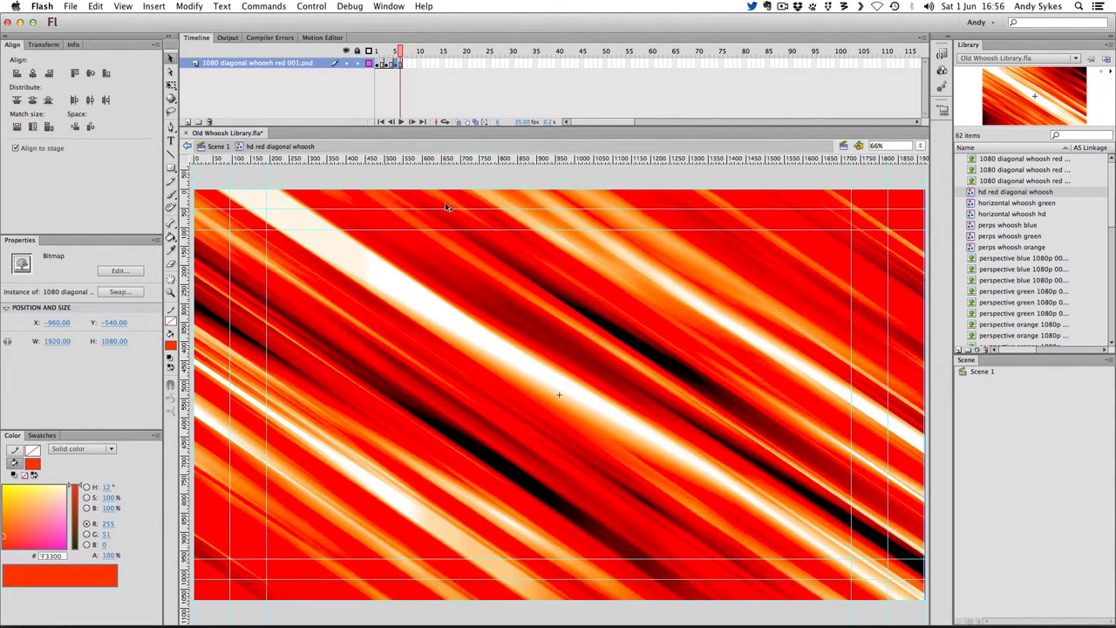
{"action": "left_click", "coordinate": [434, 180]}
{"action": "left_click", "coordinate": [396, 329]}
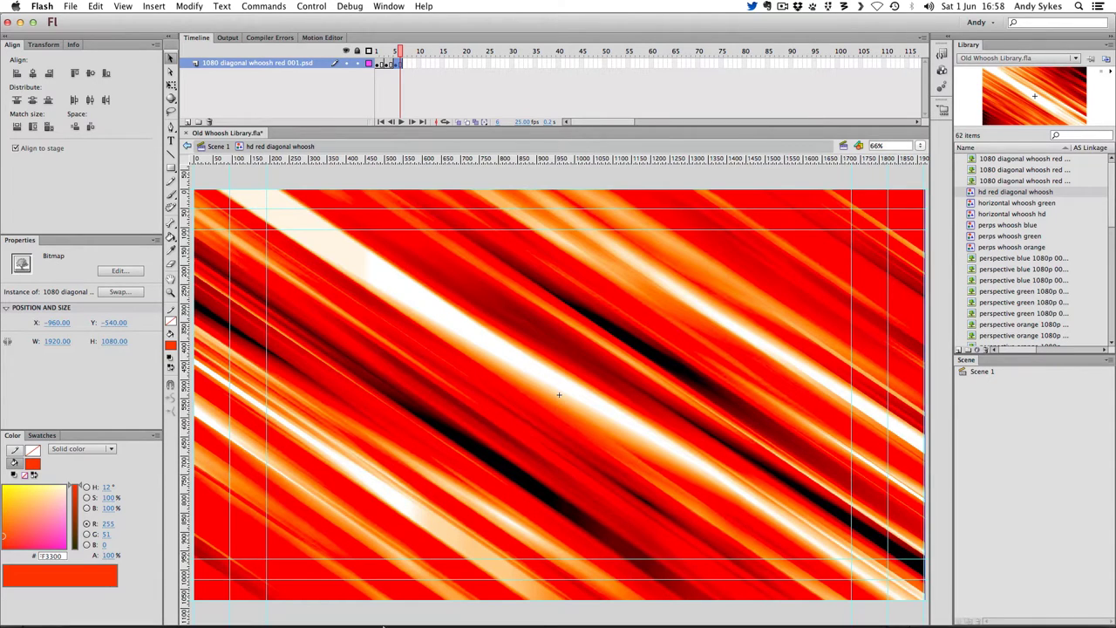
Switch to Photoshop and create a 1920 × 1080 pixel document from the Film & Video preset, size HDTV 1080p/29.97, with white background
{"action": "left_click", "coordinate": [332, 618]}
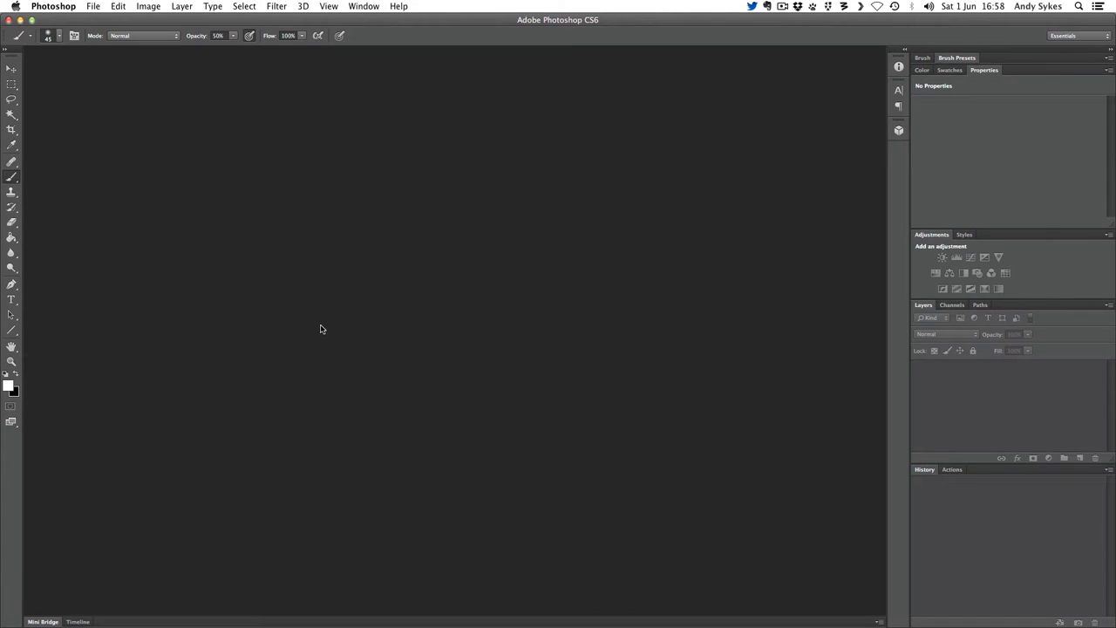
{"action": "left_click", "coordinate": [91, 6]}
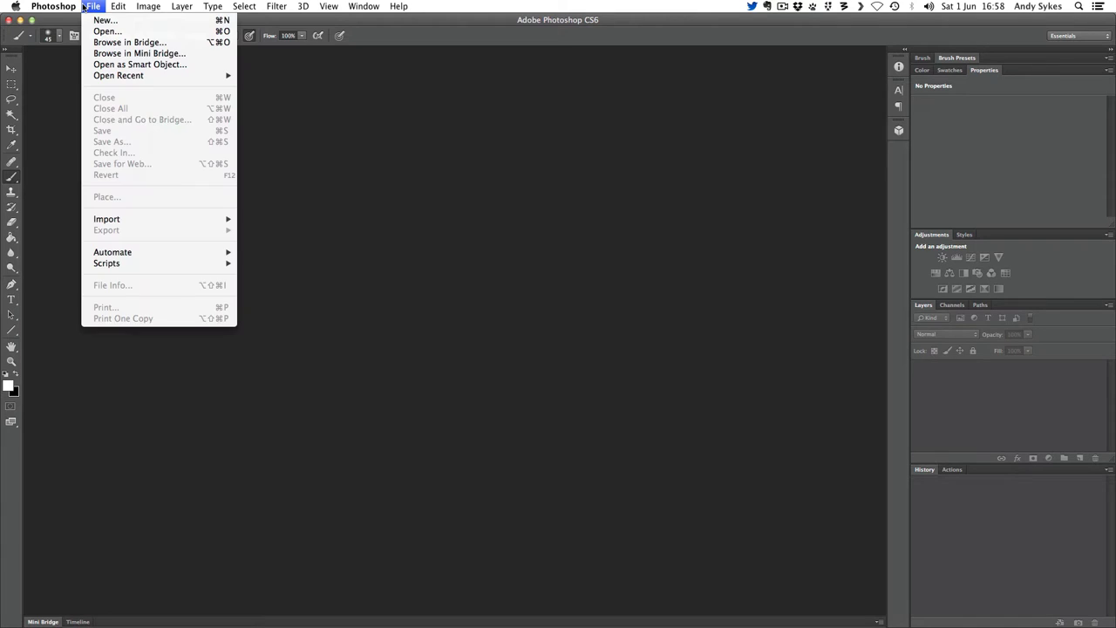
{"action": "left_click", "coordinate": [84, 20]}
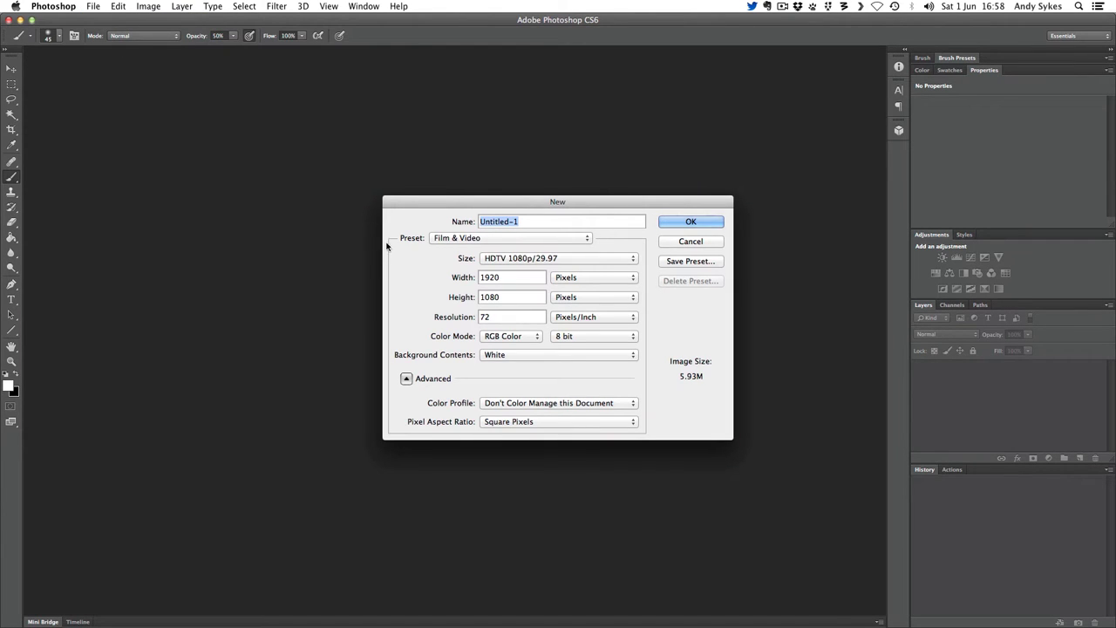
{"action": "left_click", "coordinate": [452, 241]}
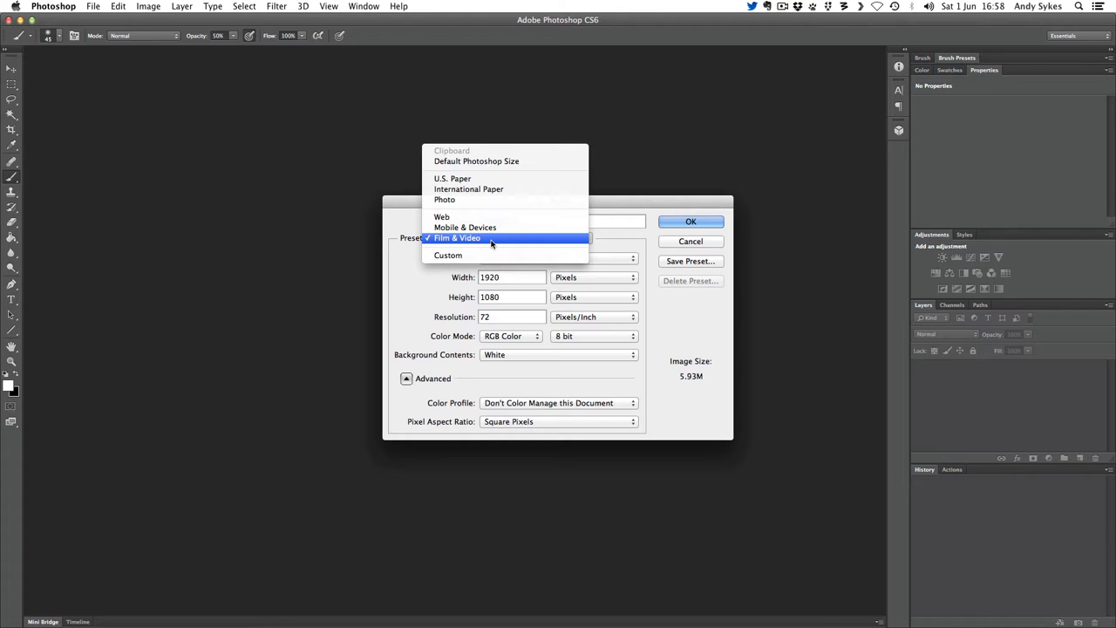
{"action": "left_click", "coordinate": [491, 240]}
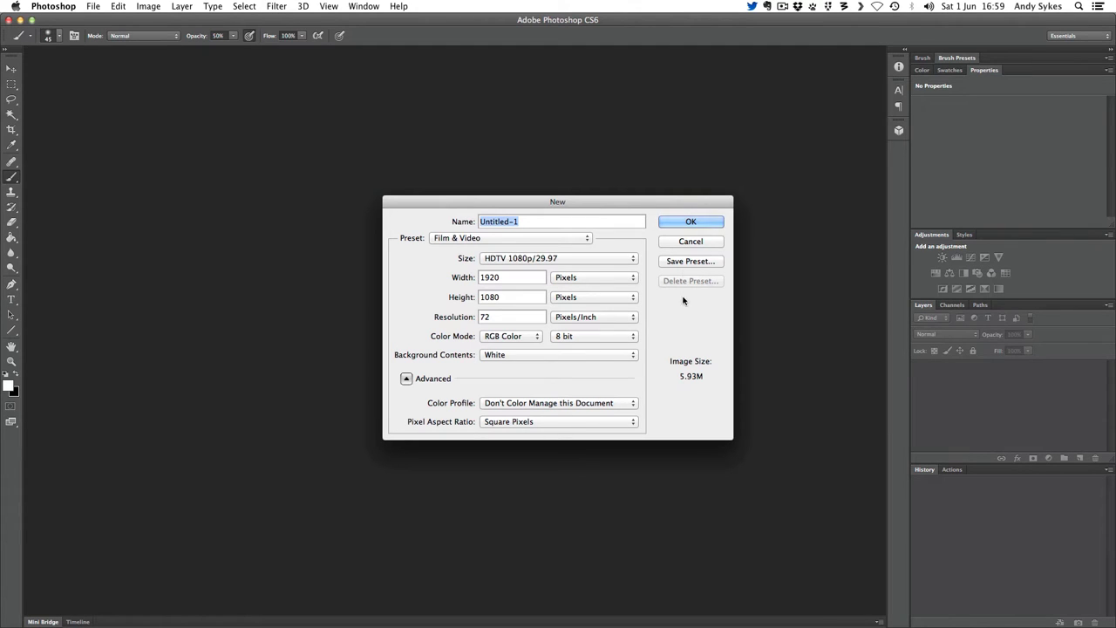
{"action": "left_click", "coordinate": [687, 222]}
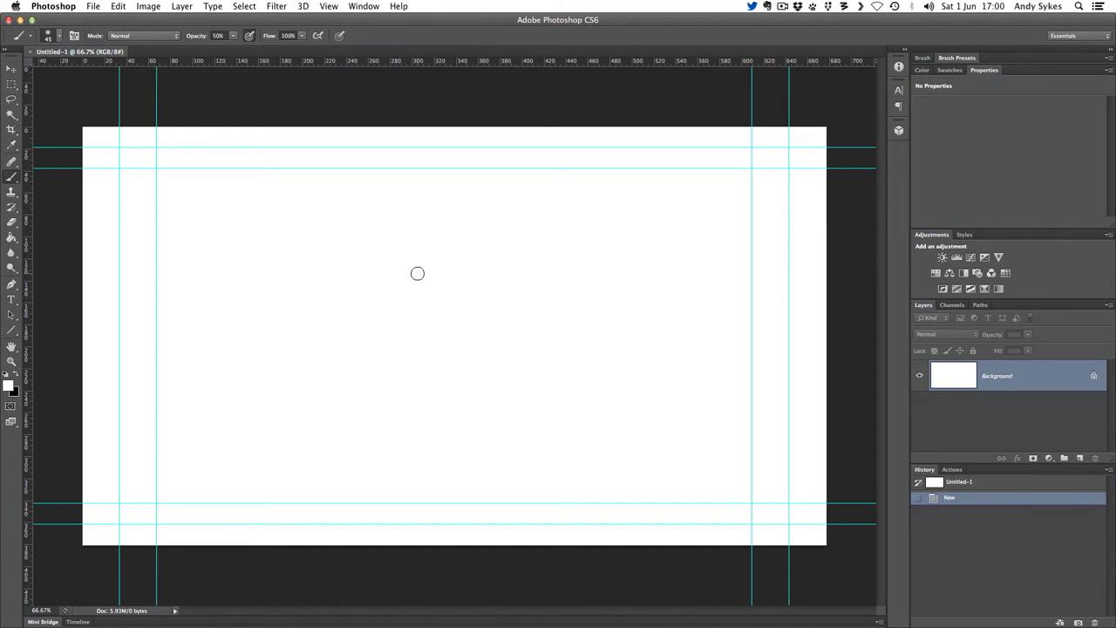
Paint black diagonal brush strokes at 50% opacity across the canvas's lower-left half, sloping down to the right, after undoing a trial stroke
{"action": "left_click", "coordinate": [251, 37]}
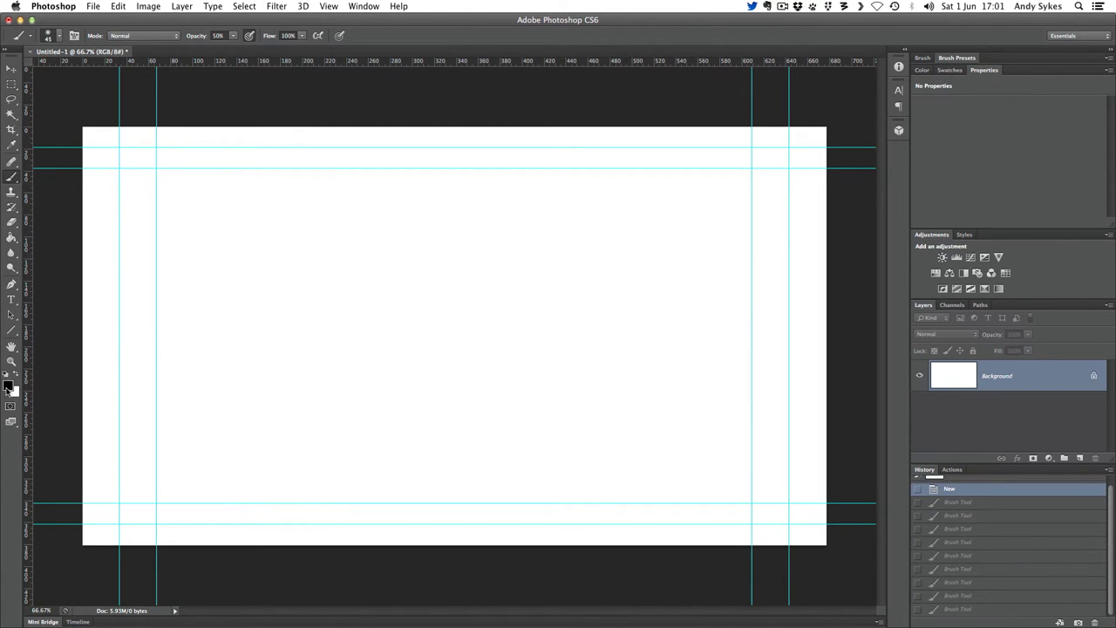
{"action": "left_click", "coordinate": [88, 543]}
{"action": "key", "text": "ctrl+z"}
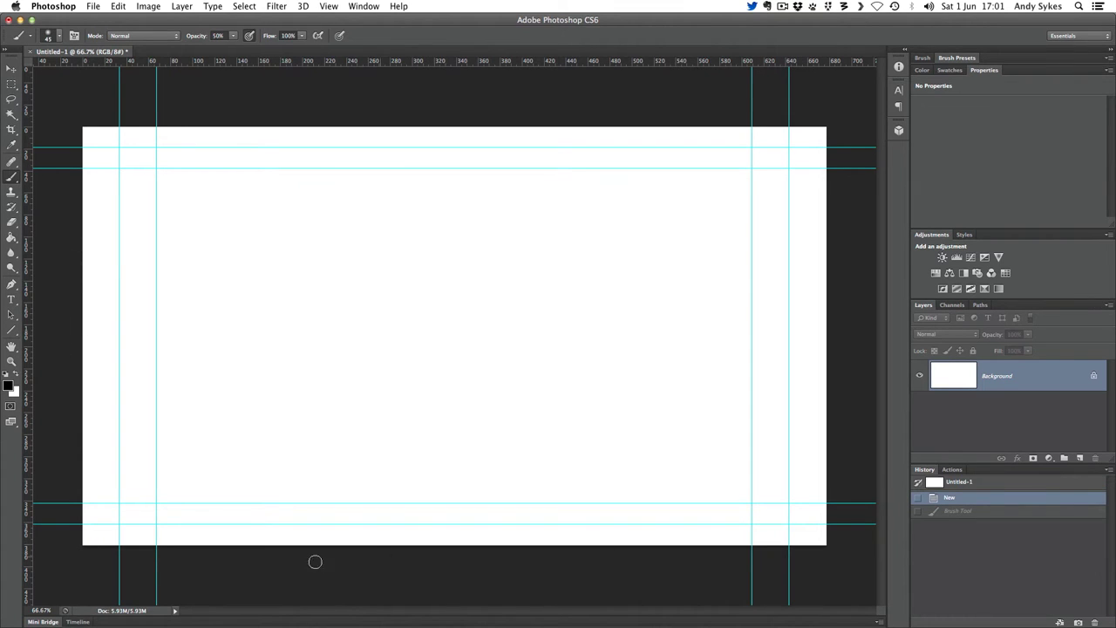
{"action": "left_click_drag", "start_coordinate": [87, 527], "coordinate": [118, 553]}
{"action": "left_click_drag", "start_coordinate": [83, 515], "coordinate": [144, 558]}
{"action": "left_click_drag", "start_coordinate": [74, 488], "coordinate": [179, 562]}
{"action": "mouse_move", "coordinate": [65, 445]}
{"action": "left_mouse_down"}
{"action": "mouse_move", "coordinate": [175, 558]}
{"action": "mouse_move", "coordinate": [200, 558]}
{"action": "left_mouse_up"}
{"action": "left_click_drag", "start_coordinate": [55, 395], "coordinate": [240, 558]}
{"action": "left_click_drag", "start_coordinate": [43, 360], "coordinate": [209, 523]}
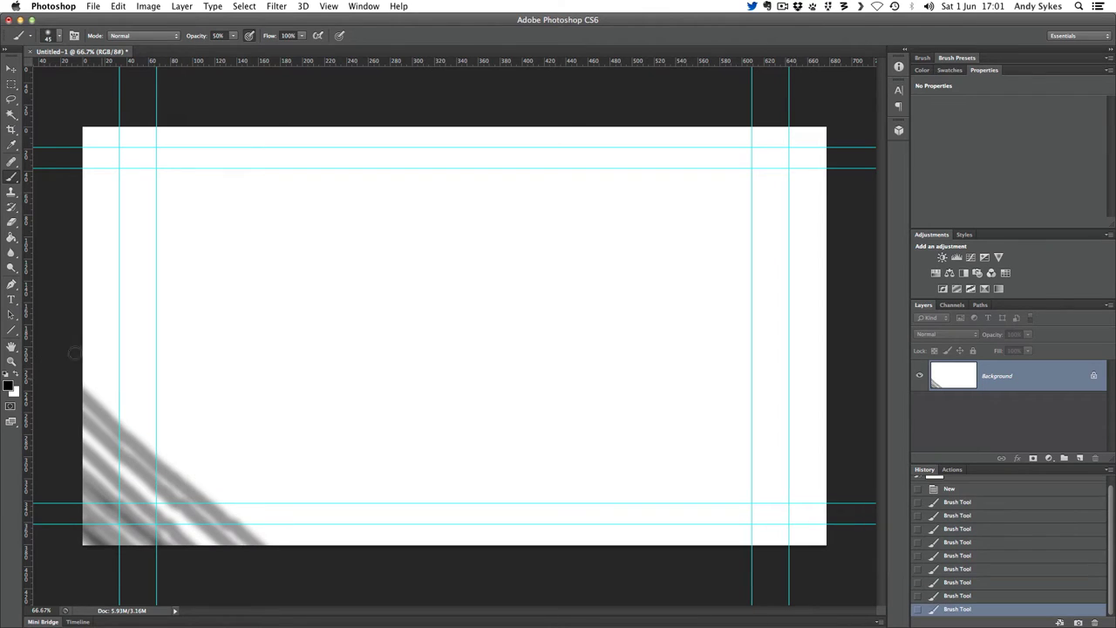
{"action": "left_click_drag", "start_coordinate": [70, 346], "coordinate": [344, 580]}
{"action": "mouse_move", "coordinate": [85, 301]}
{"action": "left_mouse_down"}
{"action": "mouse_move", "coordinate": [353, 554]}
{"action": "mouse_move", "coordinate": [375, 549]}
{"action": "left_mouse_up"}
{"action": "left_click_drag", "start_coordinate": [96, 260], "coordinate": [403, 552]}
{"action": "left_click_drag", "start_coordinate": [84, 225], "coordinate": [433, 540]}
{"action": "left_click_drag", "start_coordinate": [92, 222], "coordinate": [458, 555]}
{"action": "left_click_drag", "start_coordinate": [76, 204], "coordinate": [471, 542]}
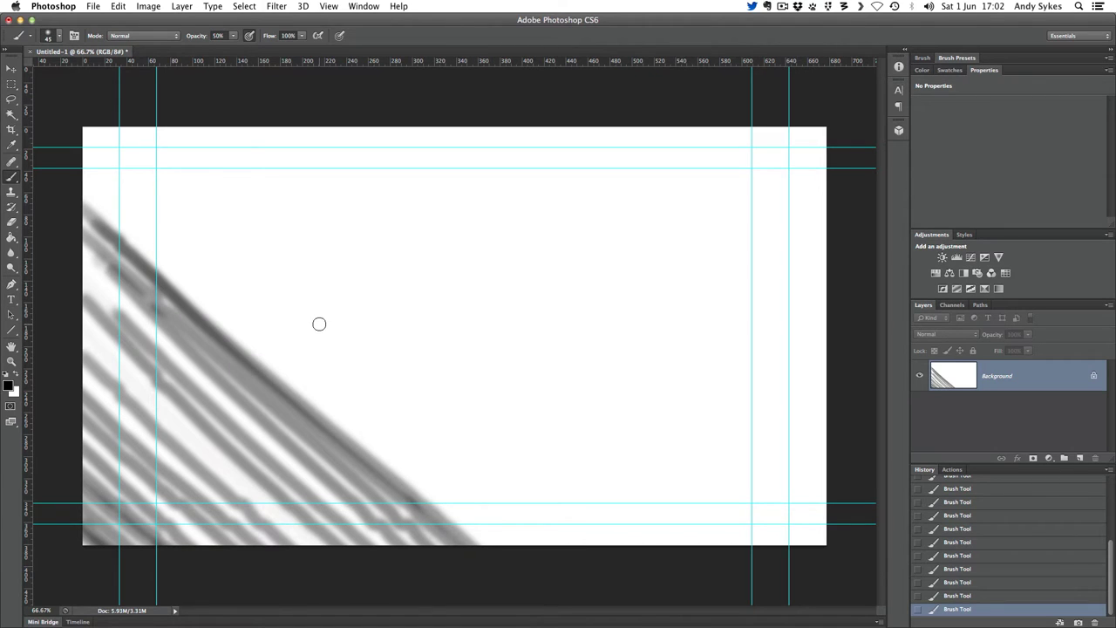
Paint matching diagonal strokes from the canvas's upper-right corner inward and beside the lower-left strokes, leaving a white band through the middle
{"action": "key", "text": "super+minus"}
{"action": "key", "text": "super+minus"}
{"action": "key", "text": "super+minus"}
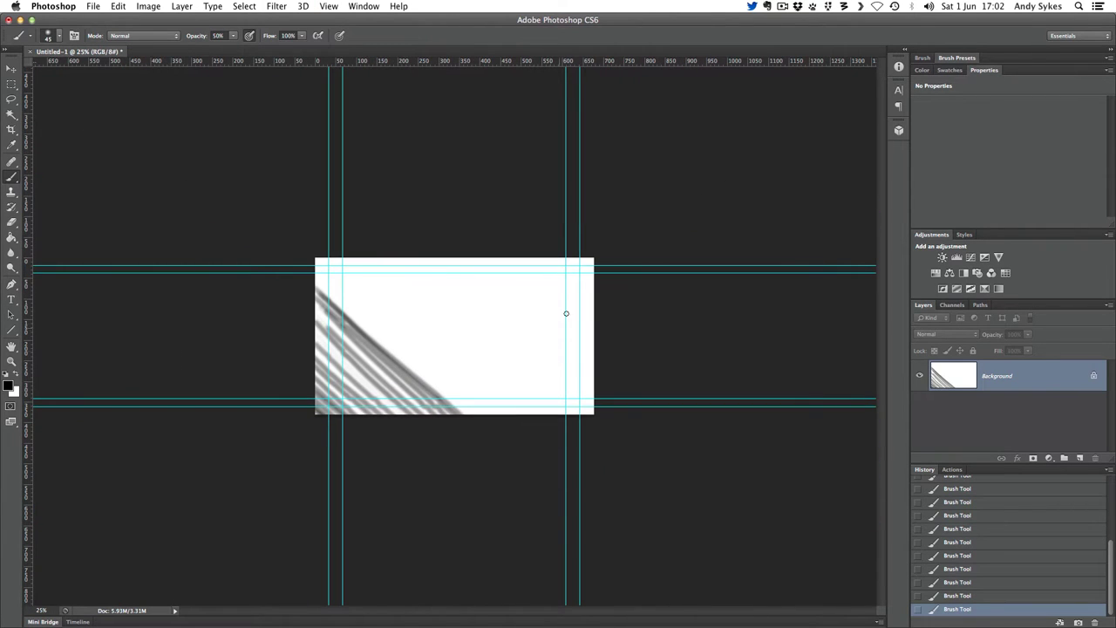
{"action": "left_click_drag", "start_coordinate": [552, 244], "coordinate": [620, 307]}
{"action": "mouse_move", "coordinate": [510, 241]}
{"action": "left_mouse_down"}
{"action": "mouse_move", "coordinate": [610, 314]}
{"action": "mouse_move", "coordinate": [556, 326]}
{"action": "left_mouse_up"}
{"action": "left_click_drag", "start_coordinate": [475, 257], "coordinate": [595, 350]}
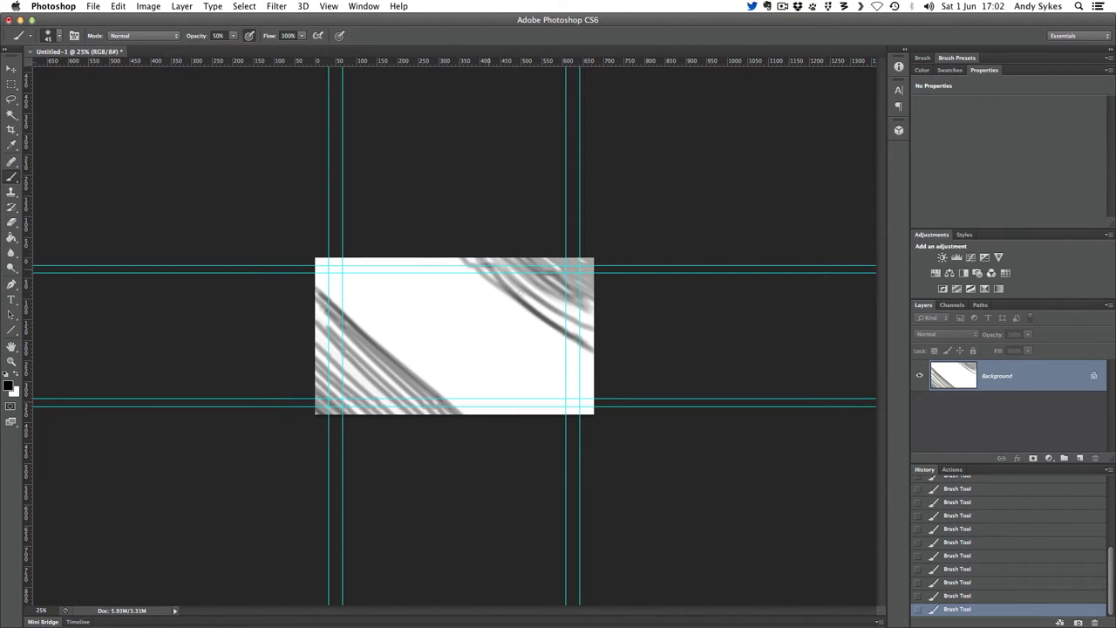
{"action": "left_click_drag", "start_coordinate": [414, 256], "coordinate": [584, 376]}
{"action": "left_click_drag", "start_coordinate": [467, 298], "coordinate": [591, 381]}
{"action": "left_click_drag", "start_coordinate": [399, 256], "coordinate": [522, 340]}
{"action": "mouse_move", "coordinate": [322, 267]}
{"action": "left_mouse_down"}
{"action": "mouse_move", "coordinate": [475, 406]}
{"action": "mouse_move", "coordinate": [550, 415]}
{"action": "left_mouse_up"}
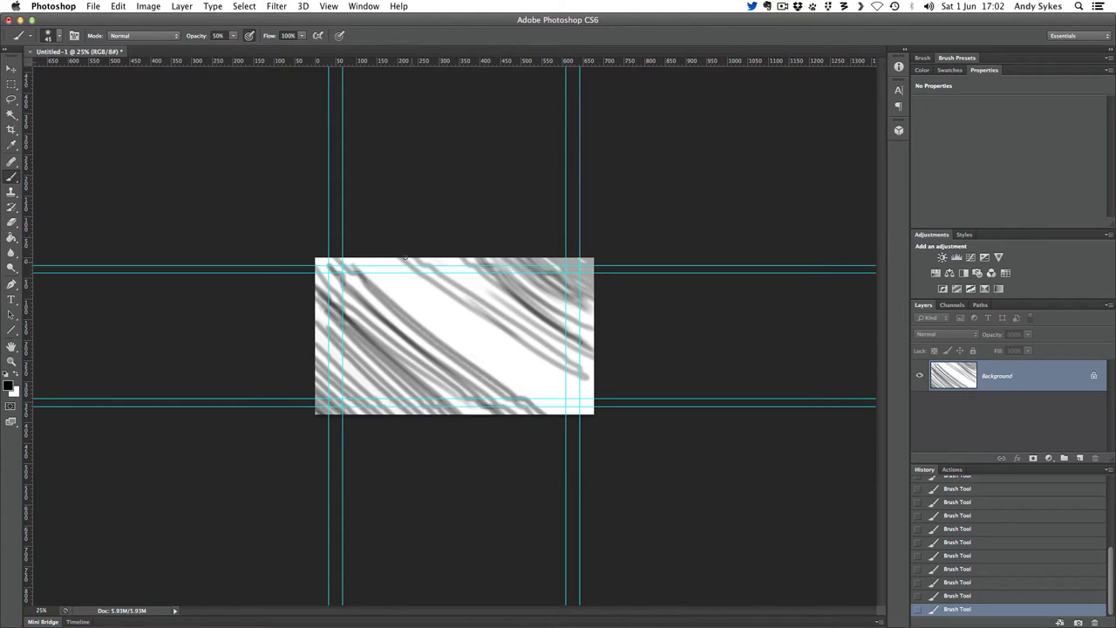
{"action": "mouse_move", "coordinate": [406, 257]}
{"action": "left_mouse_down"}
{"action": "mouse_move", "coordinate": [594, 387]}
{"action": "mouse_move", "coordinate": [594, 412]}
{"action": "mouse_move", "coordinate": [475, 337]}
{"action": "mouse_move", "coordinate": [586, 415]}
{"action": "mouse_move", "coordinate": [595, 378]}
{"action": "left_mouse_up"}
{"action": "mouse_move", "coordinate": [493, 270]}
{"action": "left_mouse_down"}
{"action": "mouse_move", "coordinate": [594, 348]}
{"action": "mouse_move", "coordinate": [594, 336]}
{"action": "left_mouse_up"}
{"action": "mouse_move", "coordinate": [537, 258]}
{"action": "left_mouse_down"}
{"action": "mouse_move", "coordinate": [595, 312]}
{"action": "mouse_move", "coordinate": [595, 287]}
{"action": "left_mouse_up"}
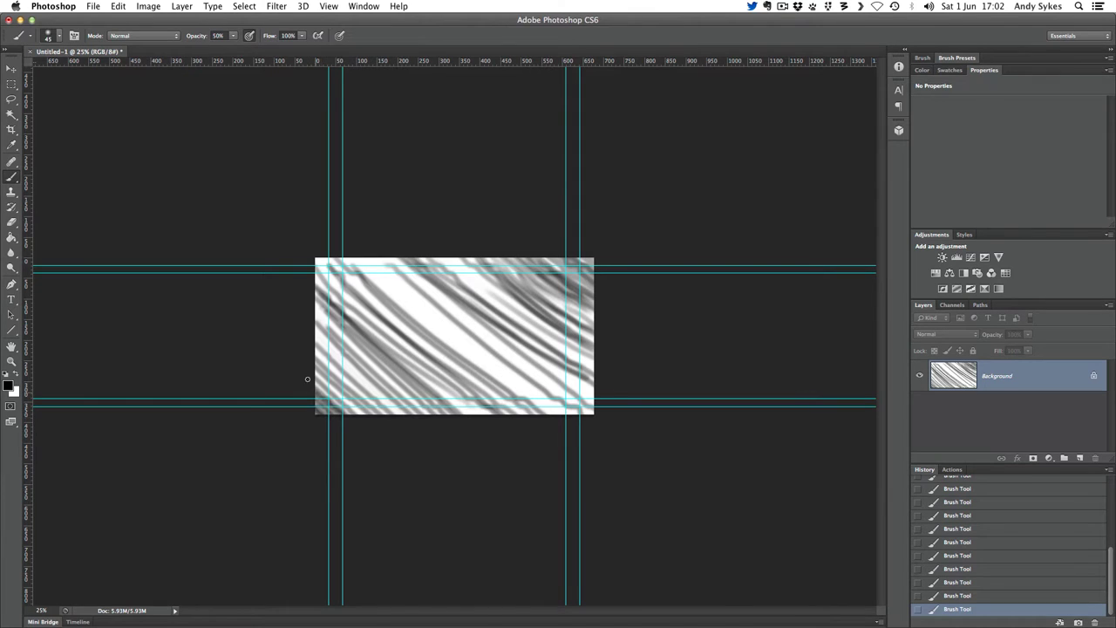
Darken the lower-left half of the canvas with overlapping diagonal brush strokes up to the edge of the white band
{"action": "left_click_drag", "start_coordinate": [310, 378], "coordinate": [373, 414]}
{"action": "left_click_drag", "start_coordinate": [312, 349], "coordinate": [388, 415]}
{"action": "mouse_move", "coordinate": [316, 329]}
{"action": "left_mouse_down"}
{"action": "mouse_move", "coordinate": [401, 415]}
{"action": "mouse_move", "coordinate": [441, 436]}
{"action": "left_mouse_up"}
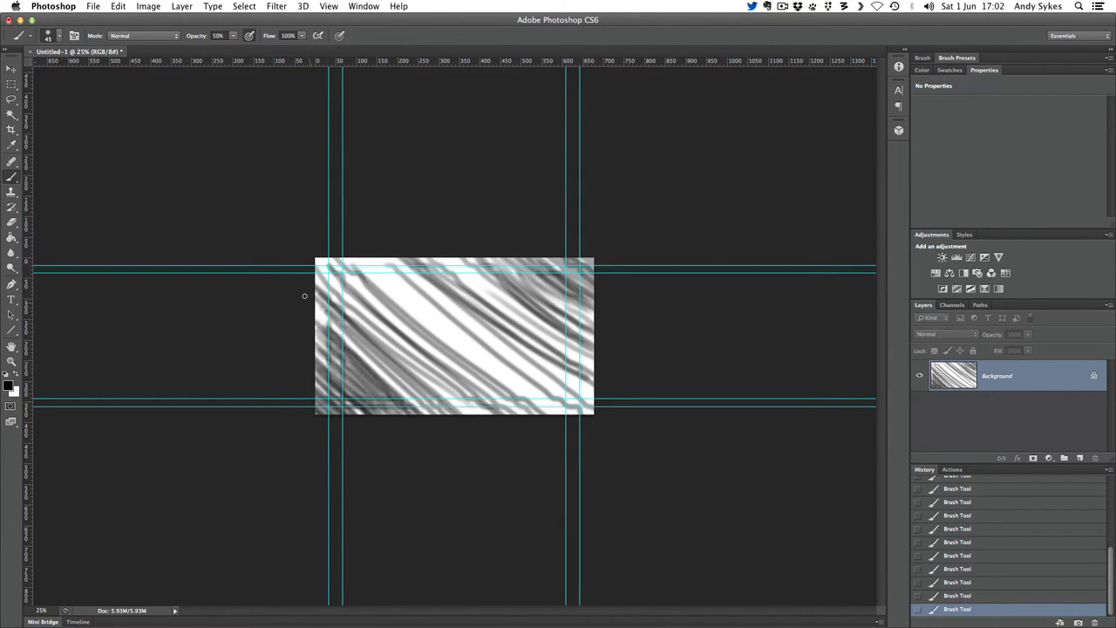
{"action": "left_click_drag", "start_coordinate": [306, 299], "coordinate": [427, 415]}
{"action": "mouse_move", "coordinate": [328, 261]}
{"action": "left_mouse_down"}
{"action": "mouse_move", "coordinate": [483, 401]}
{"action": "mouse_move", "coordinate": [454, 403]}
{"action": "left_mouse_up"}
{"action": "mouse_move", "coordinate": [363, 293]}
{"action": "left_mouse_down"}
{"action": "mouse_move", "coordinate": [466, 408]}
{"action": "mouse_move", "coordinate": [518, 417]}
{"action": "left_mouse_up"}
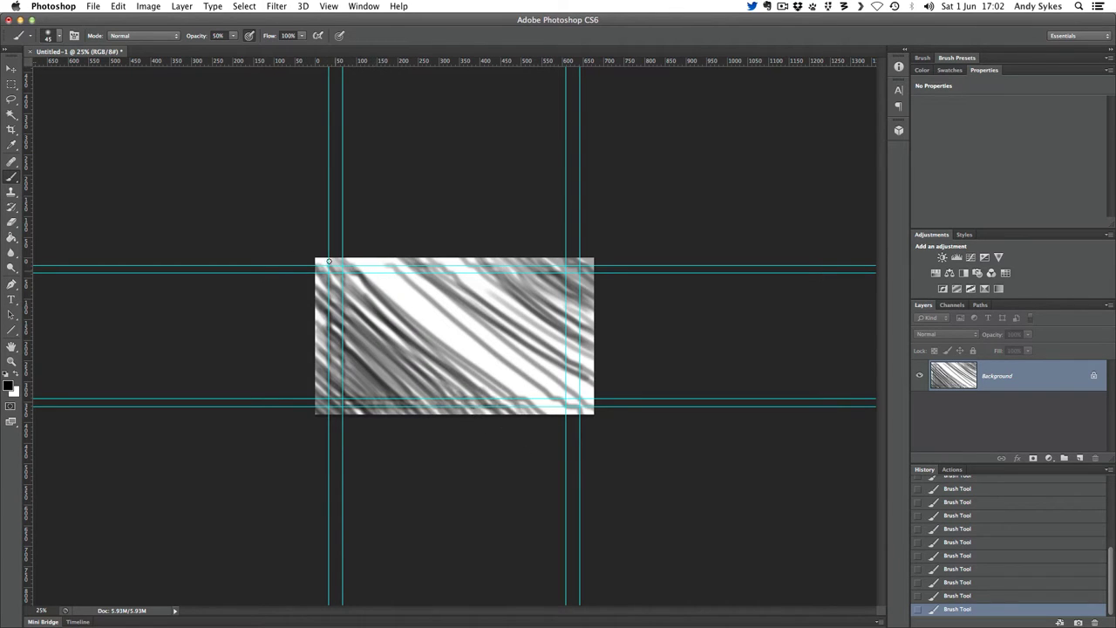
{"action": "left_click_drag", "start_coordinate": [329, 261], "coordinate": [462, 410]}
{"action": "left_click_drag", "start_coordinate": [308, 287], "coordinate": [417, 397]}
{"action": "mouse_move", "coordinate": [319, 341]}
{"action": "left_mouse_down"}
{"action": "mouse_move", "coordinate": [401, 415]}
{"action": "mouse_move", "coordinate": [309, 405]}
{"action": "mouse_move", "coordinate": [352, 412]}
{"action": "mouse_move", "coordinate": [317, 356]}
{"action": "mouse_move", "coordinate": [382, 412]}
{"action": "mouse_move", "coordinate": [331, 330]}
{"action": "mouse_move", "coordinate": [428, 422]}
{"action": "mouse_move", "coordinate": [443, 358]}
{"action": "left_mouse_up"}
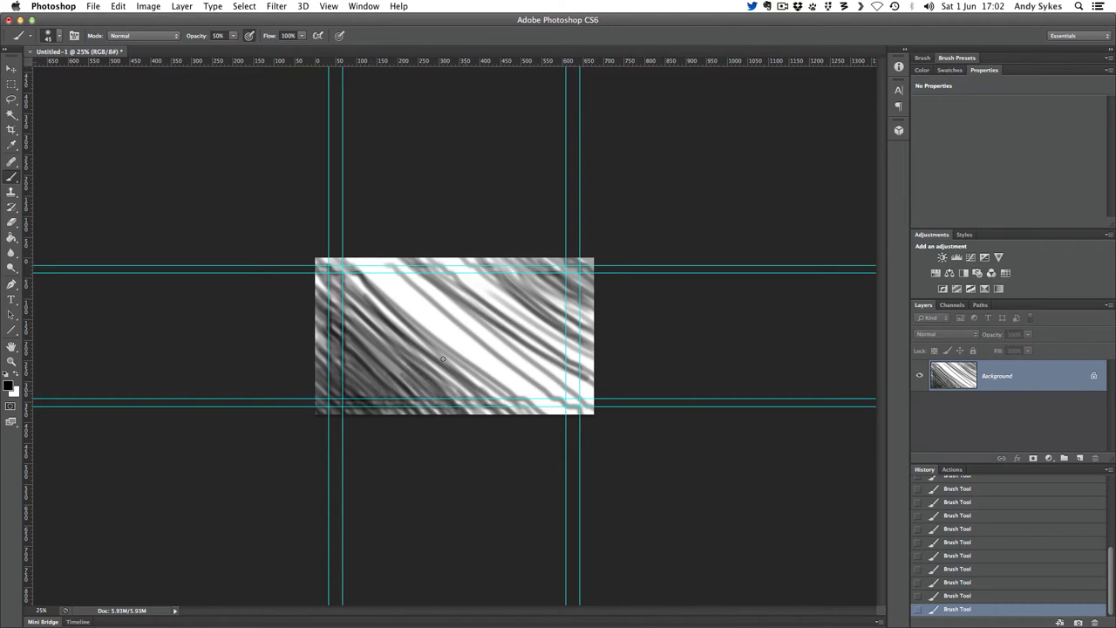
{"action": "mouse_move", "coordinate": [302, 265]}
{"action": "left_mouse_down"}
{"action": "mouse_move", "coordinate": [375, 338]}
{"action": "mouse_move", "coordinate": [324, 262]}
{"action": "mouse_move", "coordinate": [443, 369]}
{"action": "mouse_move", "coordinate": [493, 393]}
{"action": "left_mouse_up"}
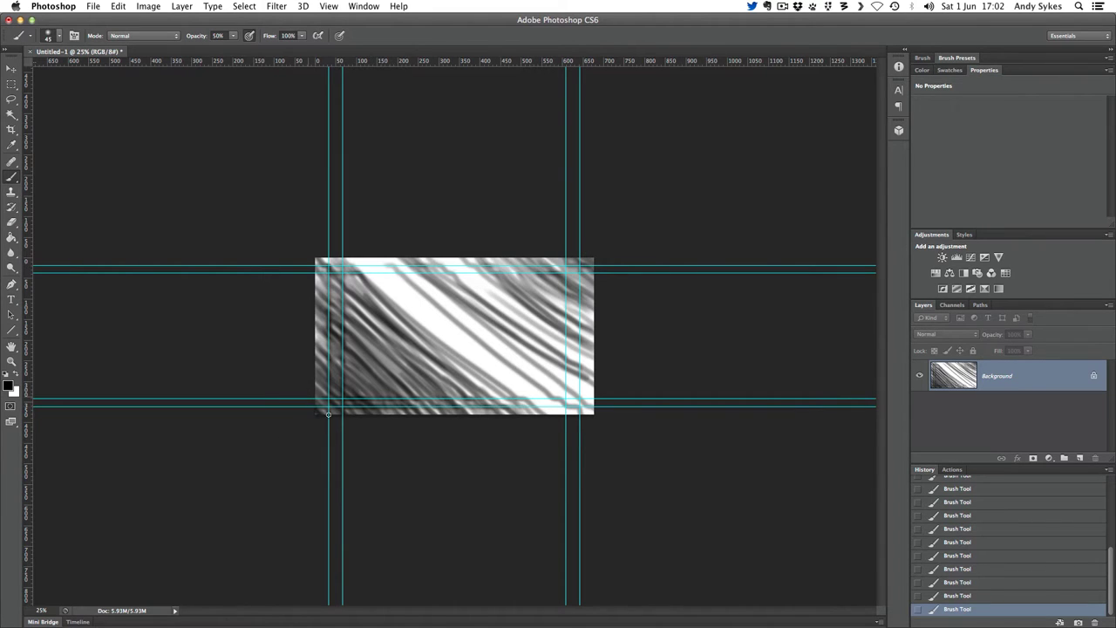
{"action": "mouse_move", "coordinate": [319, 398]}
{"action": "left_mouse_down"}
{"action": "mouse_move", "coordinate": [360, 423]}
{"action": "mouse_move", "coordinate": [368, 413]}
{"action": "mouse_move", "coordinate": [307, 338]}
{"action": "mouse_move", "coordinate": [366, 383]}
{"action": "mouse_move", "coordinate": [349, 366]}
{"action": "mouse_move", "coordinate": [387, 353]}
{"action": "mouse_move", "coordinate": [449, 415]}
{"action": "mouse_move", "coordinate": [471, 415]}
{"action": "left_mouse_up"}
{"action": "mouse_move", "coordinate": [425, 359]}
{"action": "left_mouse_down"}
{"action": "mouse_move", "coordinate": [488, 414]}
{"action": "mouse_move", "coordinate": [505, 415]}
{"action": "left_mouse_up"}
{"action": "left_click_drag", "start_coordinate": [410, 335], "coordinate": [360, 273]}
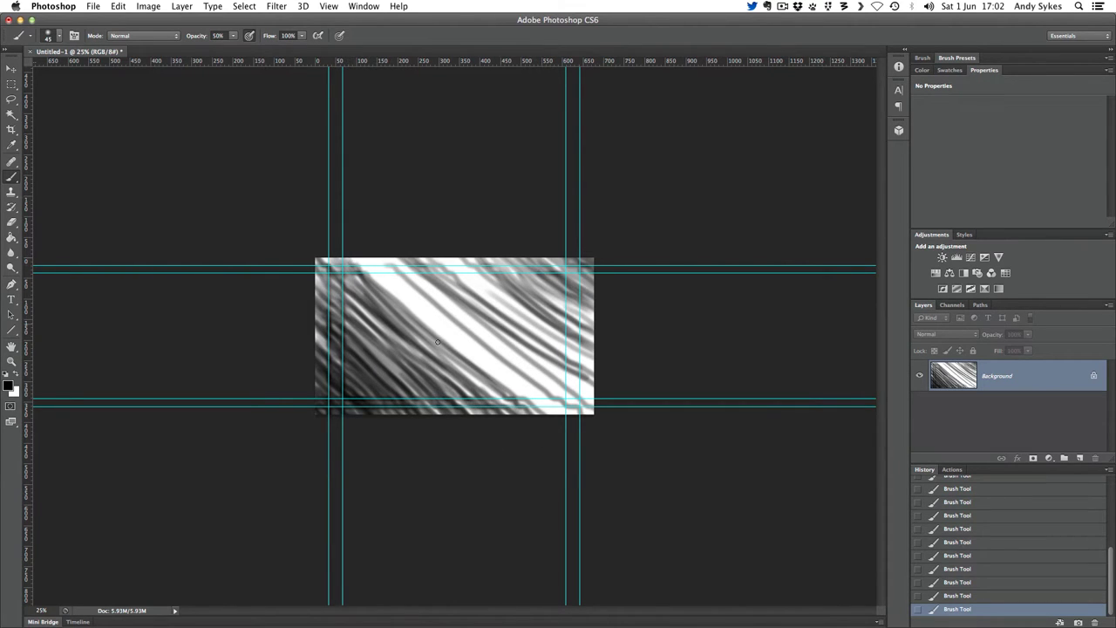
{"action": "left_click_drag", "start_coordinate": [430, 338], "coordinate": [489, 390]}
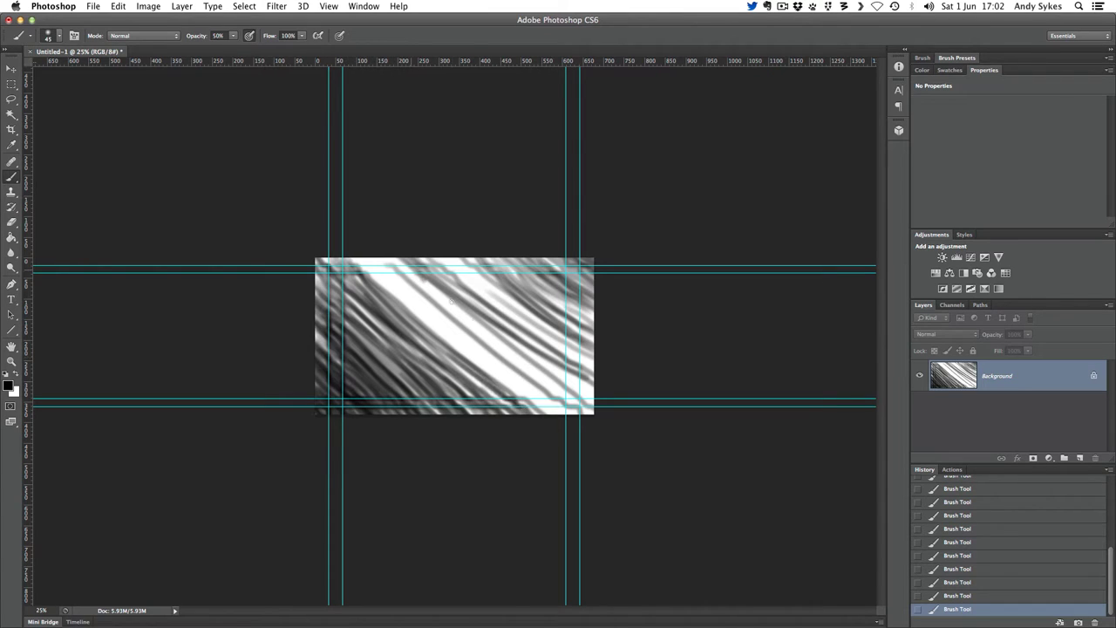
Darken the upper-right half of the canvas with overlapping diagonal brush strokes down to the edge of the white band
{"action": "left_click_drag", "start_coordinate": [451, 300], "coordinate": [532, 352]}
{"action": "left_click_drag", "start_coordinate": [479, 284], "coordinate": [584, 357]}
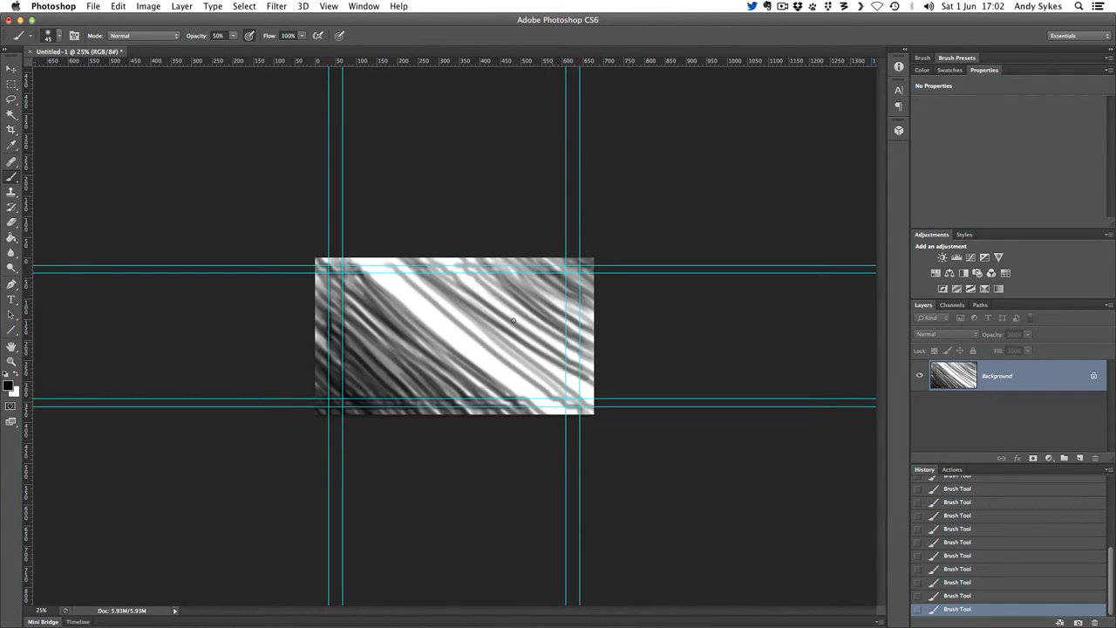
{"action": "left_click_drag", "start_coordinate": [435, 259], "coordinate": [613, 398]}
{"action": "mouse_move", "coordinate": [497, 299]}
{"action": "left_mouse_down"}
{"action": "mouse_move", "coordinate": [471, 272]}
{"action": "mouse_move", "coordinate": [558, 322]}
{"action": "mouse_move", "coordinate": [537, 294]}
{"action": "mouse_move", "coordinate": [577, 313]}
{"action": "mouse_move", "coordinate": [599, 268]}
{"action": "mouse_move", "coordinate": [530, 241]}
{"action": "mouse_move", "coordinate": [508, 249]}
{"action": "mouse_move", "coordinate": [502, 288]}
{"action": "mouse_move", "coordinate": [593, 343]}
{"action": "mouse_move", "coordinate": [462, 266]}
{"action": "mouse_move", "coordinate": [619, 400]}
{"action": "left_mouse_up"}
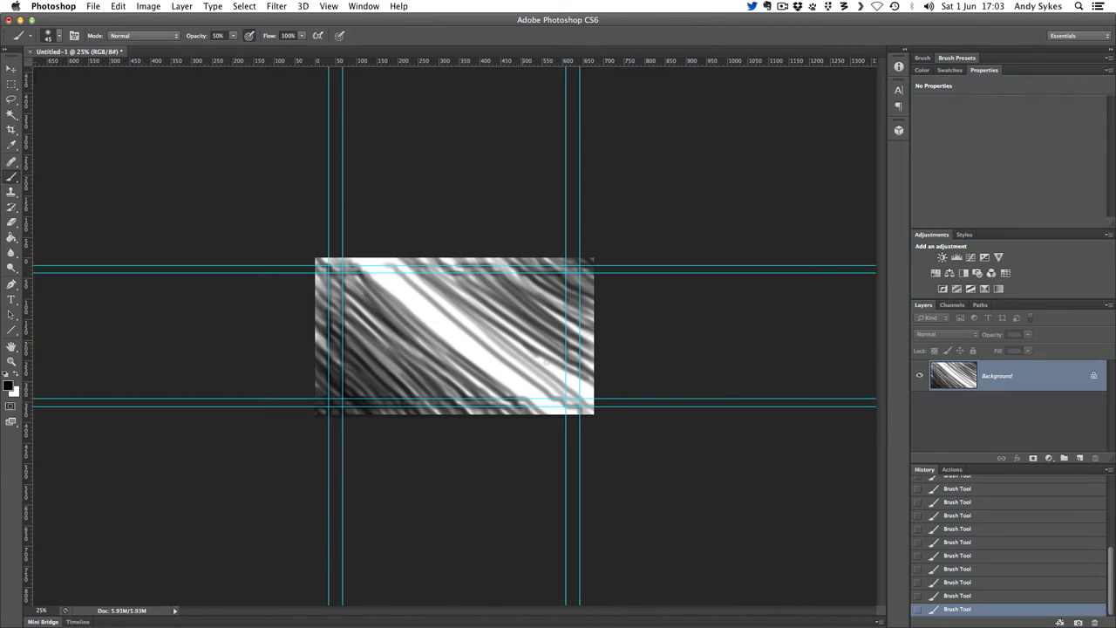
{"action": "left_click_drag", "start_coordinate": [543, 361], "coordinate": [590, 390]}
{"action": "left_click_drag", "start_coordinate": [407, 265], "coordinate": [591, 410]}
{"action": "left_click_drag", "start_coordinate": [402, 263], "coordinate": [639, 463]}
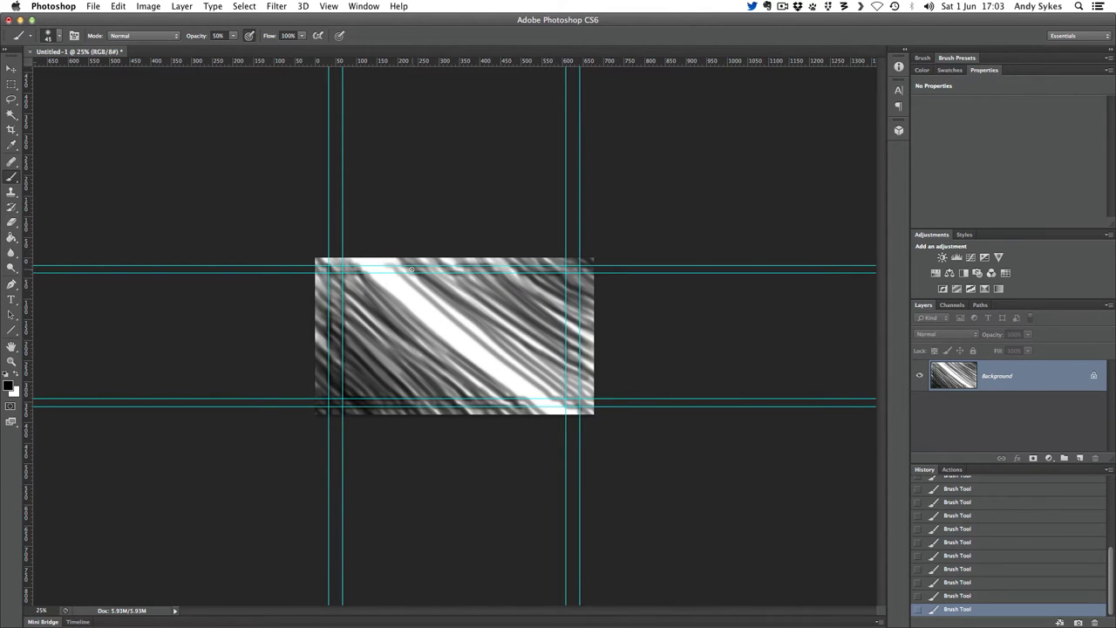
{"action": "mouse_move", "coordinate": [411, 269]}
{"action": "left_mouse_down"}
{"action": "mouse_move", "coordinate": [591, 408]}
{"action": "mouse_move", "coordinate": [591, 394]}
{"action": "left_mouse_up"}
{"action": "left_click_drag", "start_coordinate": [447, 262], "coordinate": [578, 365]}
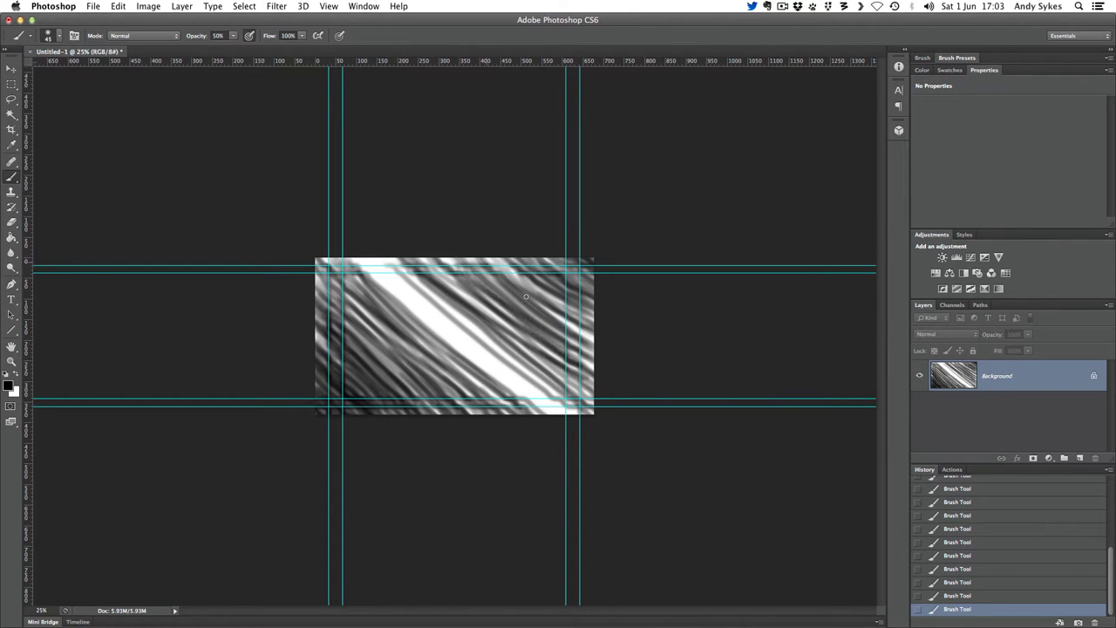
{"action": "left_click_drag", "start_coordinate": [525, 296], "coordinate": [592, 348]}
{"action": "left_click_drag", "start_coordinate": [466, 258], "coordinate": [593, 342]}
{"action": "left_click_drag", "start_coordinate": [429, 265], "coordinate": [593, 403]}
{"action": "left_click_drag", "start_coordinate": [493, 293], "coordinate": [593, 369]}
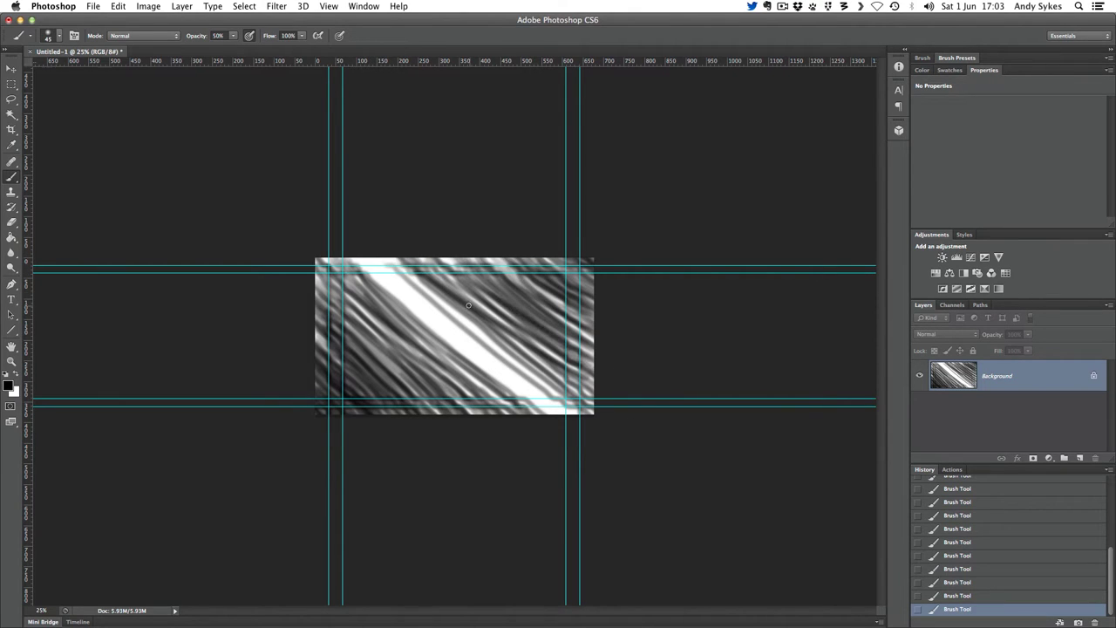
Narrow the central white band with long diagonal brush strokes along its lower-left edge, from the upper edge down past the lower edge
{"action": "left_click_drag", "start_coordinate": [352, 259], "coordinate": [580, 450]}
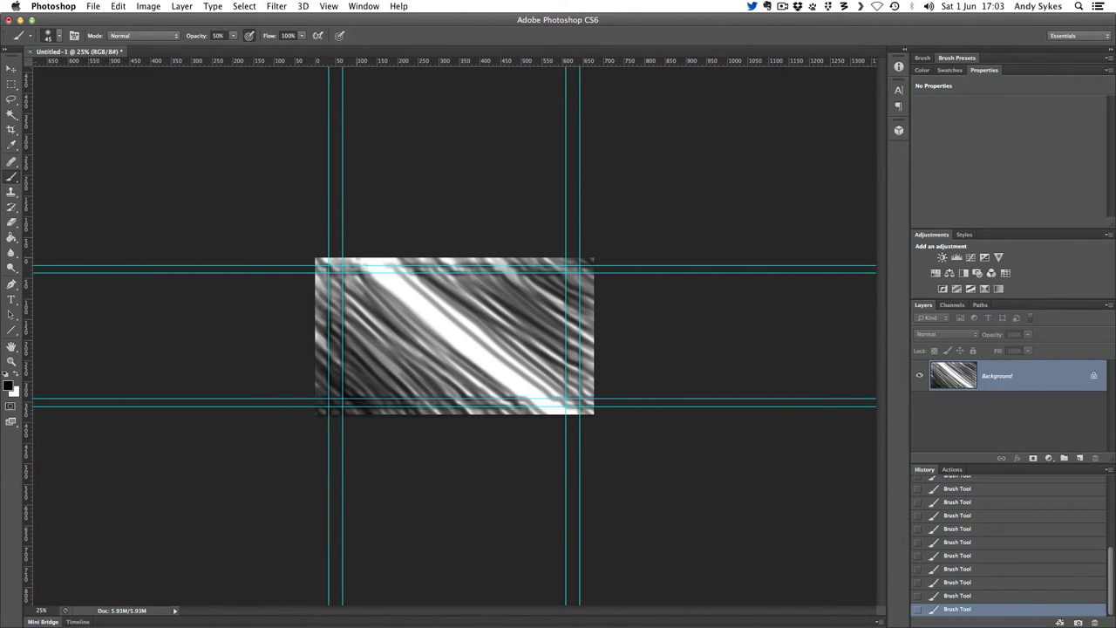
{"action": "left_click_drag", "start_coordinate": [357, 259], "coordinate": [584, 478]}
{"action": "left_click_drag", "start_coordinate": [463, 339], "coordinate": [567, 436]}
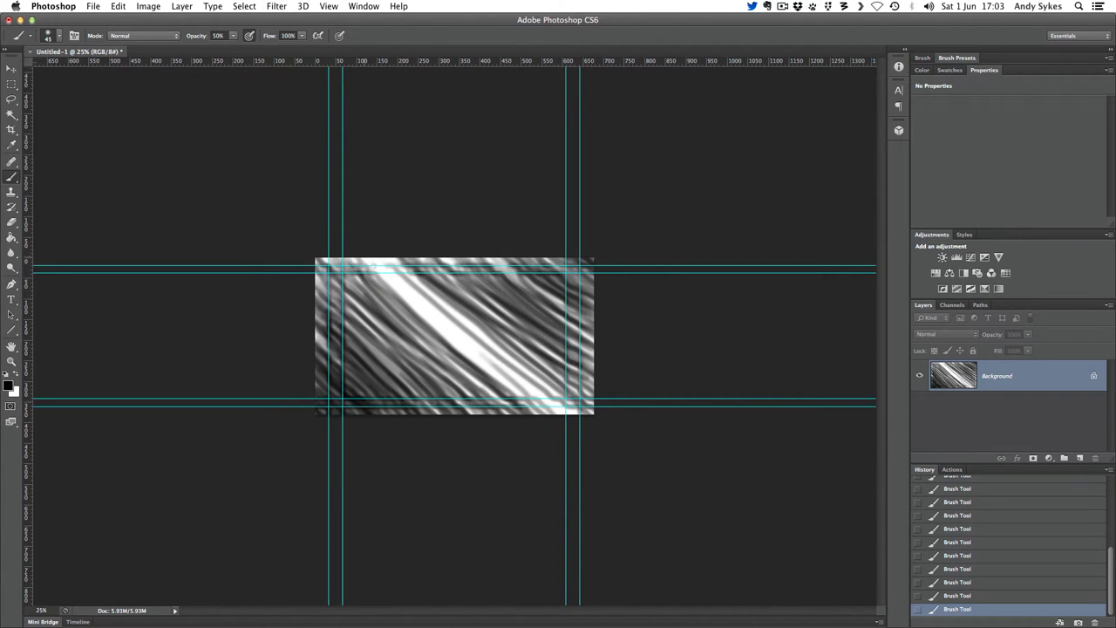
{"action": "left_click_drag", "start_coordinate": [370, 260], "coordinate": [542, 426]}
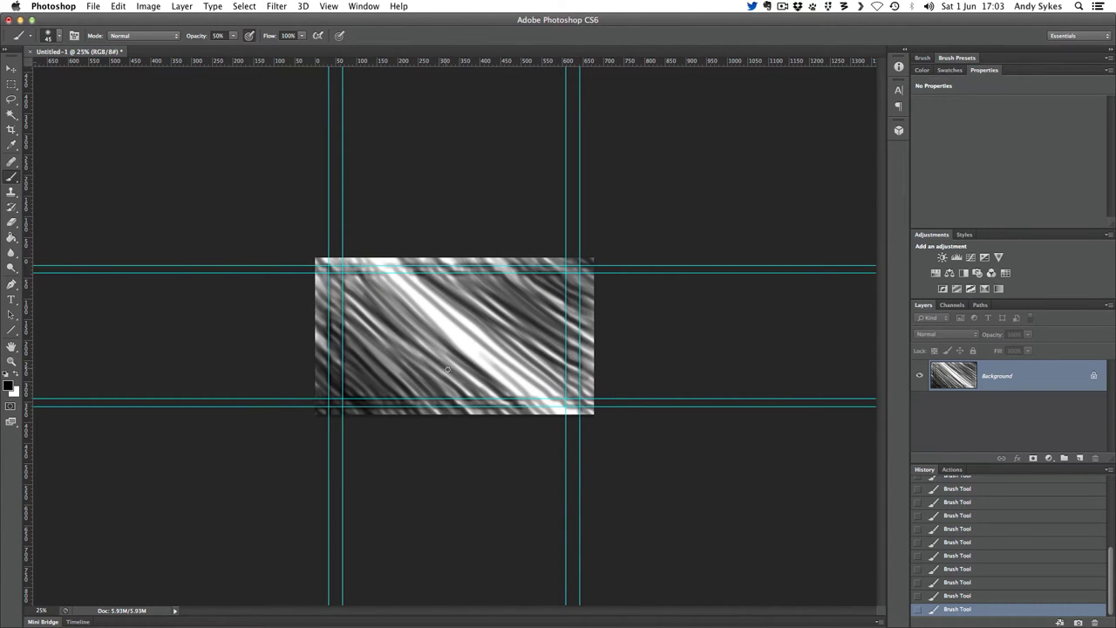
{"action": "left_click_drag", "start_coordinate": [425, 330], "coordinate": [561, 457]}
Deepen the black in the lower-left and upper-right corners with more diagonal strokes, blending the shading toward the white band
{"action": "mouse_move", "coordinate": [314, 323]}
{"action": "left_mouse_down"}
{"action": "mouse_move", "coordinate": [347, 358]}
{"action": "mouse_move", "coordinate": [375, 296]}
{"action": "mouse_move", "coordinate": [368, 322]}
{"action": "left_mouse_up"}
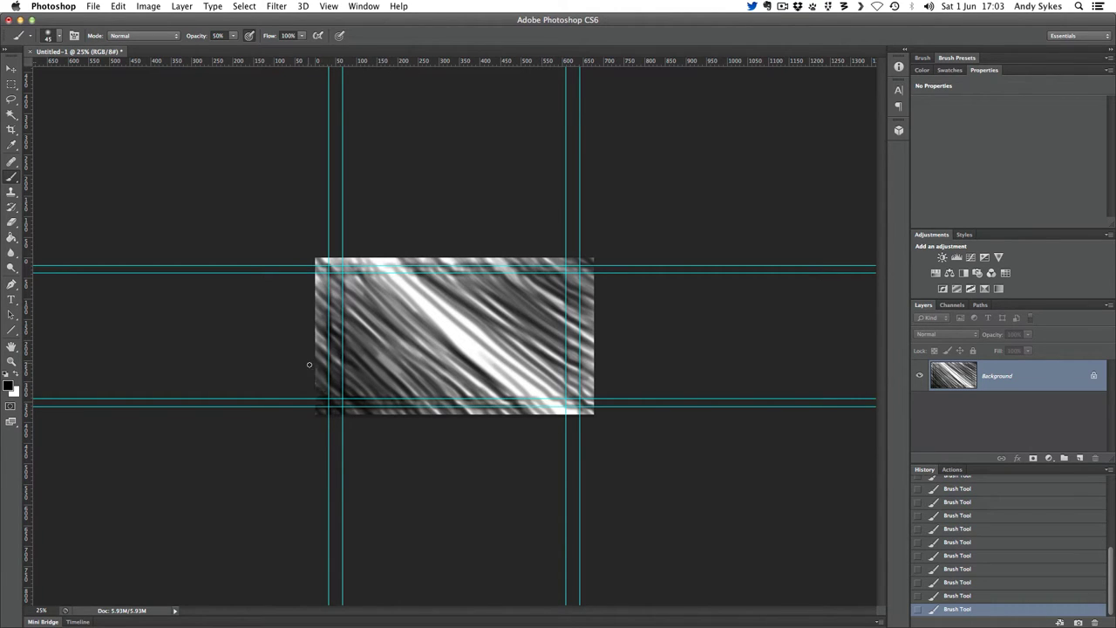
{"action": "mouse_move", "coordinate": [309, 364]}
{"action": "left_mouse_down"}
{"action": "mouse_move", "coordinate": [379, 413]}
{"action": "mouse_move", "coordinate": [371, 374]}
{"action": "mouse_move", "coordinate": [448, 428]}
{"action": "mouse_move", "coordinate": [462, 410]}
{"action": "left_mouse_up"}
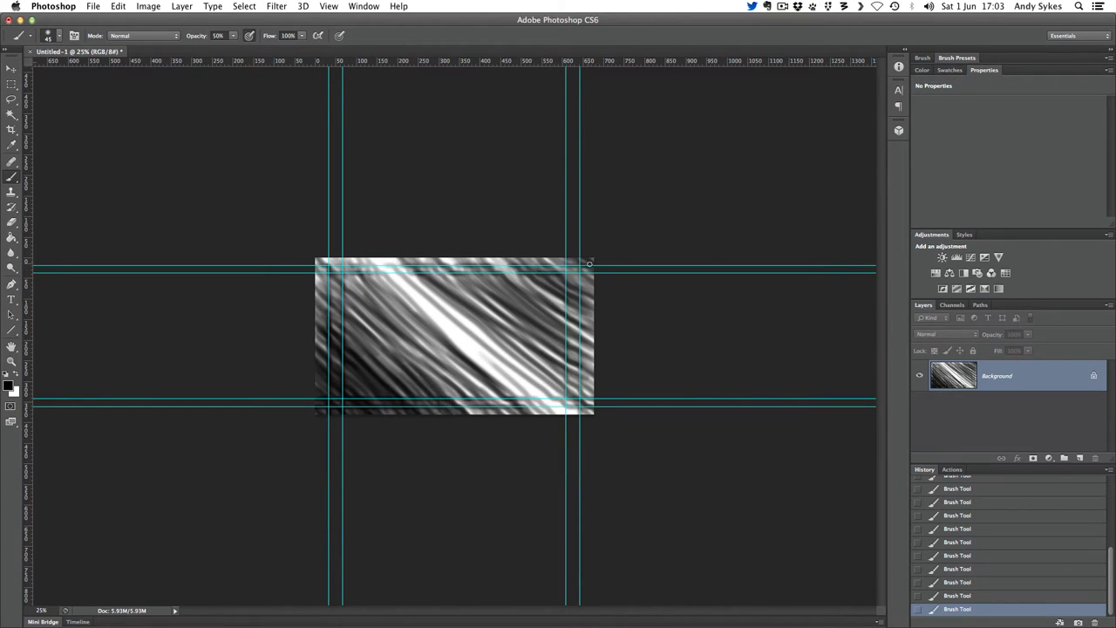
{"action": "mouse_move", "coordinate": [565, 246]}
{"action": "left_mouse_down"}
{"action": "mouse_move", "coordinate": [597, 296]}
{"action": "mouse_move", "coordinate": [601, 337]}
{"action": "mouse_move", "coordinate": [523, 281]}
{"action": "mouse_move", "coordinate": [575, 315]}
{"action": "mouse_move", "coordinate": [536, 312]}
{"action": "mouse_move", "coordinate": [557, 288]}
{"action": "mouse_move", "coordinate": [608, 387]}
{"action": "left_mouse_up"}
{"action": "mouse_move", "coordinate": [454, 275]}
{"action": "left_mouse_down"}
{"action": "mouse_move", "coordinate": [575, 383]}
{"action": "mouse_move", "coordinate": [540, 401]}
{"action": "mouse_move", "coordinate": [453, 313]}
{"action": "left_mouse_up"}
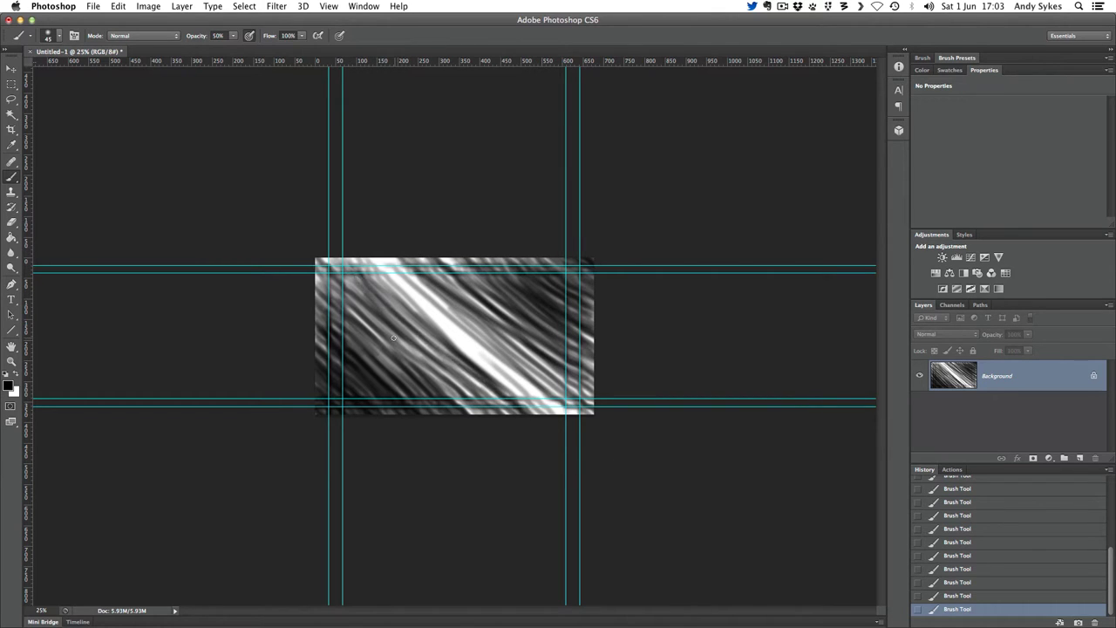
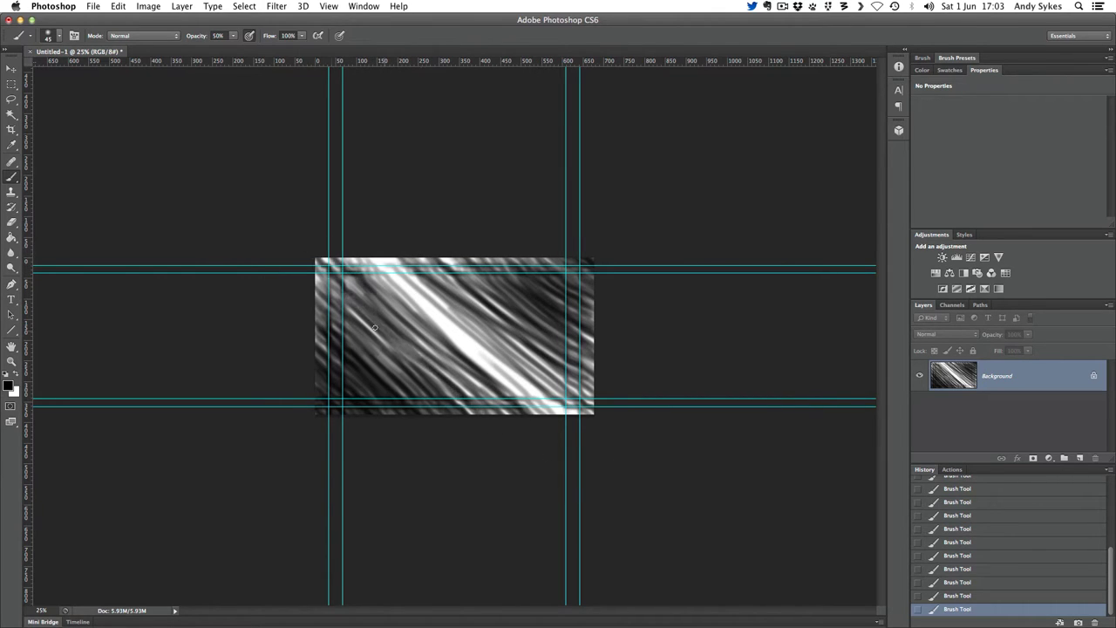
{"action": "left_click_drag", "start_coordinate": [349, 306], "coordinate": [462, 412]}
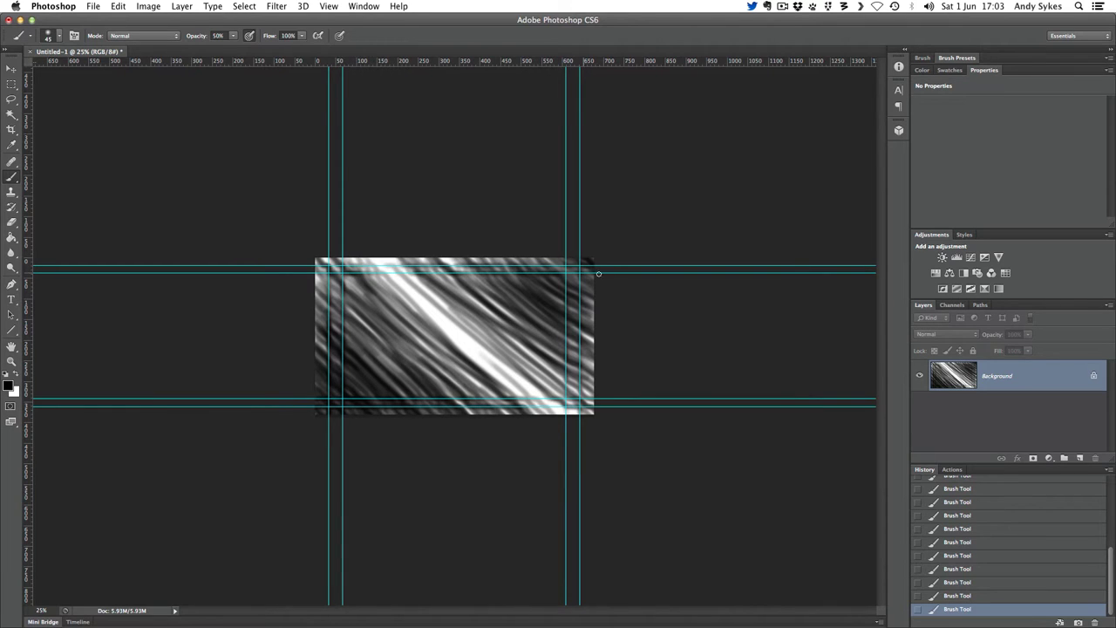
{"action": "mouse_move", "coordinate": [608, 293]}
{"action": "left_mouse_down"}
{"action": "mouse_move", "coordinate": [518, 242]}
{"action": "mouse_move", "coordinate": [538, 274]}
{"action": "left_mouse_up"}
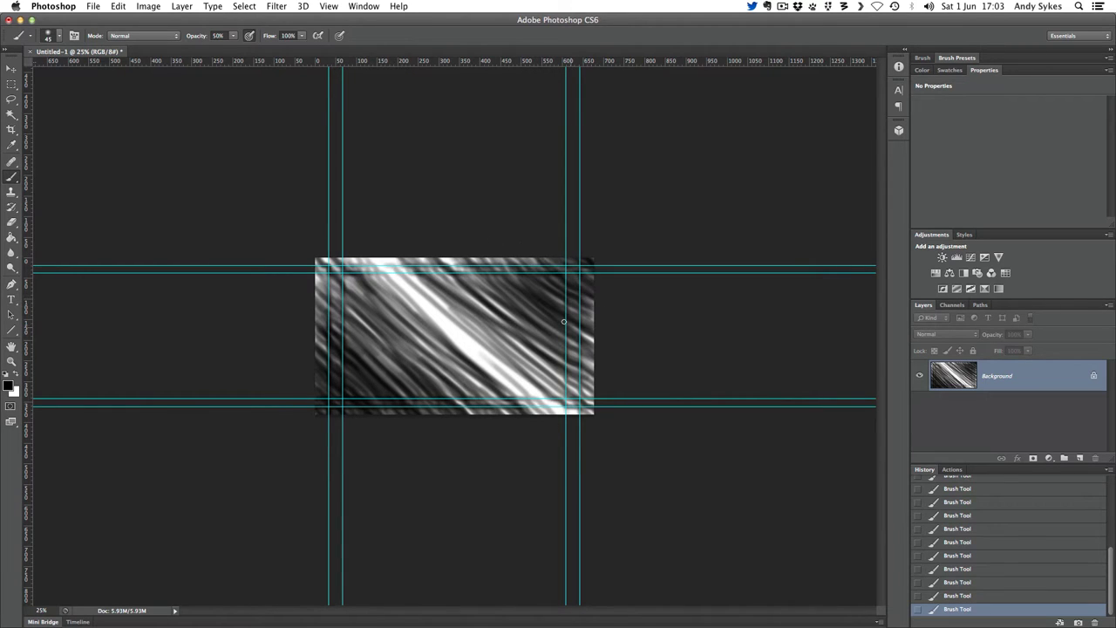
{"action": "mouse_move", "coordinate": [563, 322]}
{"action": "left_mouse_down"}
{"action": "mouse_move", "coordinate": [622, 362]}
{"action": "mouse_move", "coordinate": [479, 256]}
{"action": "mouse_move", "coordinate": [585, 370]}
{"action": "mouse_move", "coordinate": [460, 270]}
{"action": "mouse_move", "coordinate": [618, 424]}
{"action": "mouse_move", "coordinate": [406, 242]}
{"action": "mouse_move", "coordinate": [576, 388]}
{"action": "mouse_move", "coordinate": [542, 390]}
{"action": "left_mouse_up"}
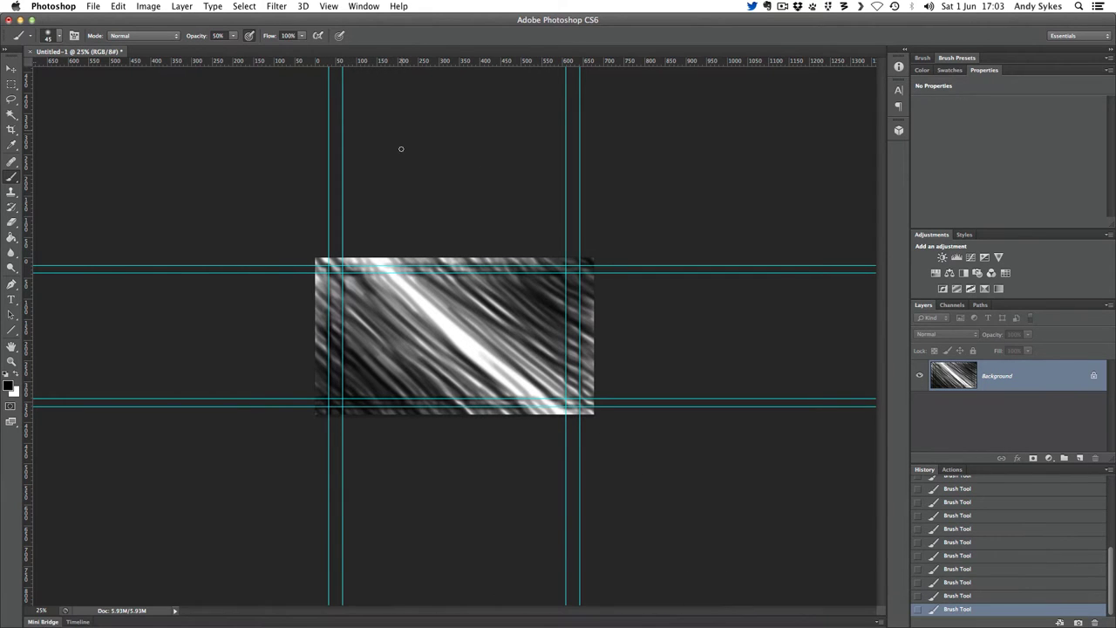
Convert the painted Background layer to a smart object
{"action": "key", "text": "super+equal"}
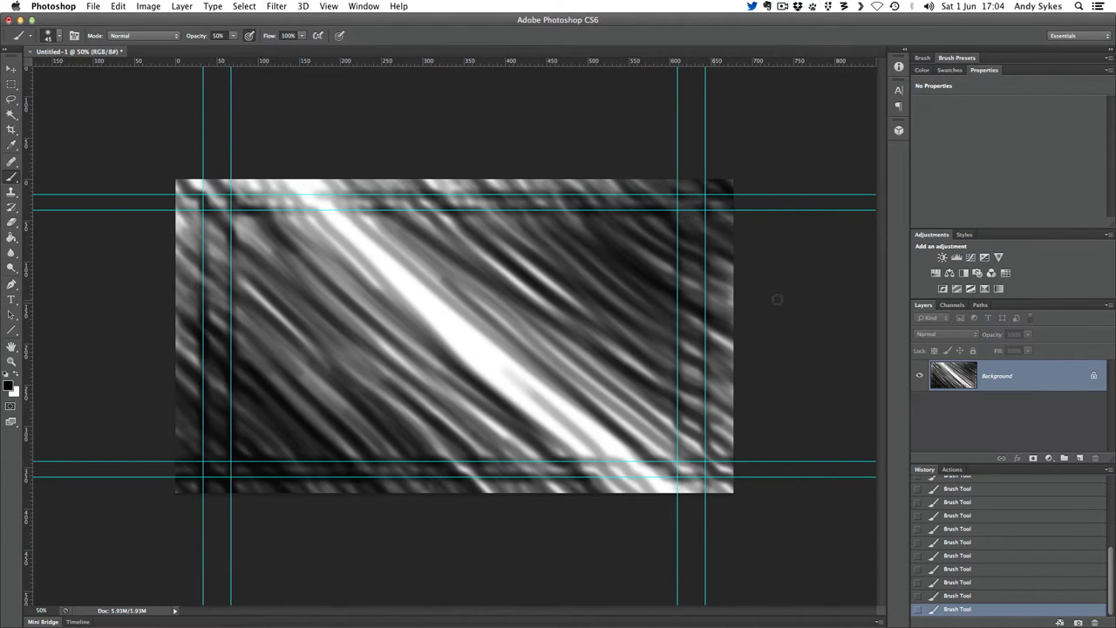
{"action": "right_click", "coordinate": [1009, 382]}
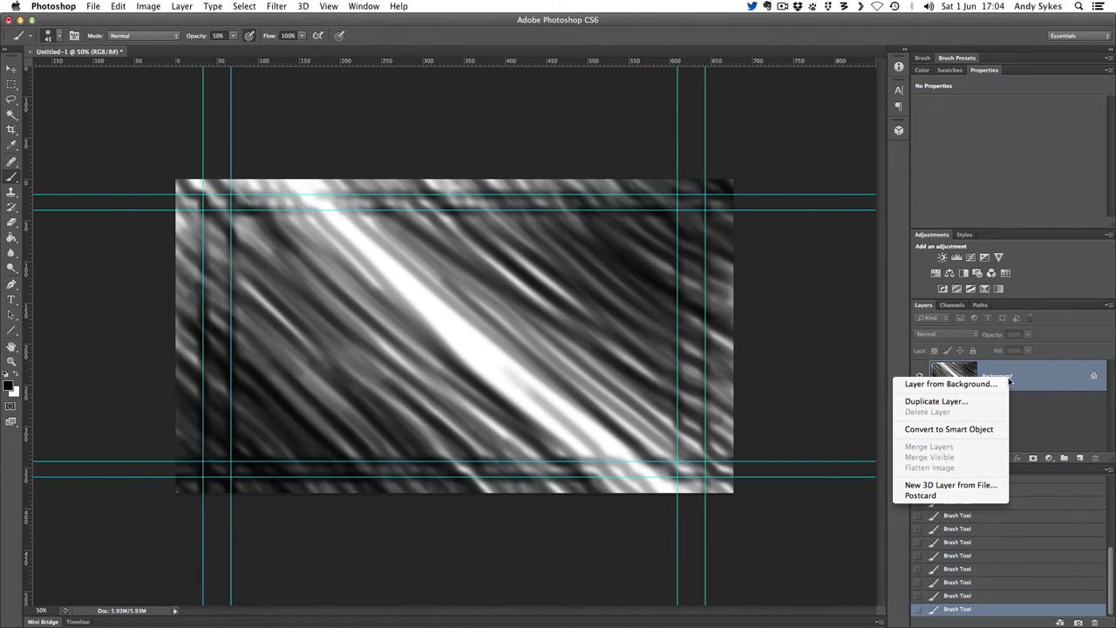
{"action": "left_click", "coordinate": [986, 429]}
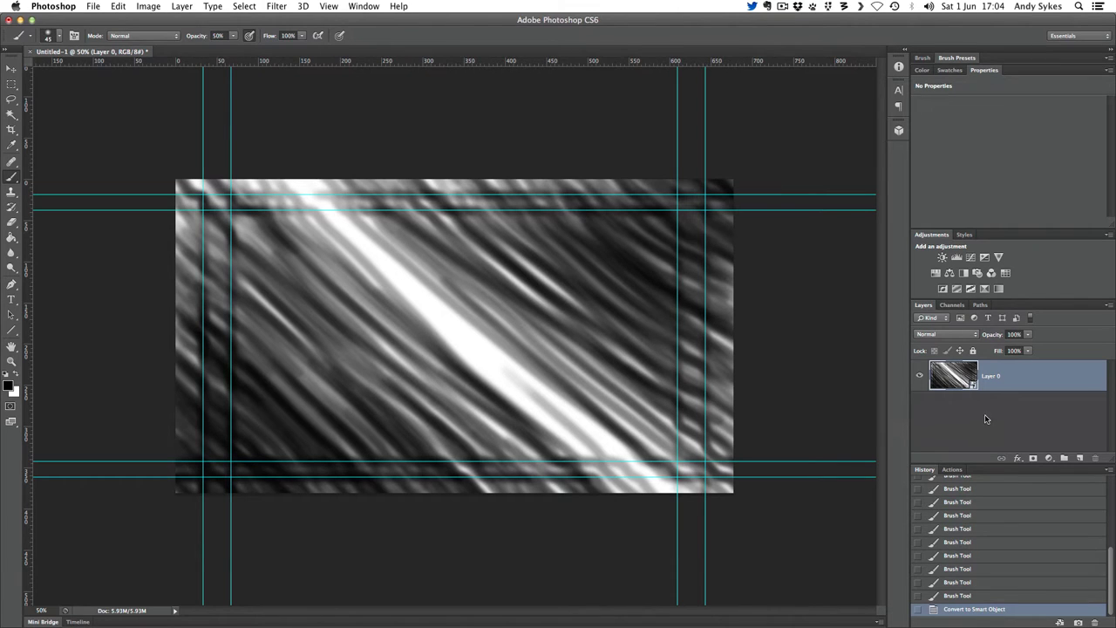
Start a Motion Blur filter on the smart object and set its angle to -42° after trying -68°
{"action": "left_click", "coordinate": [277, 6]}
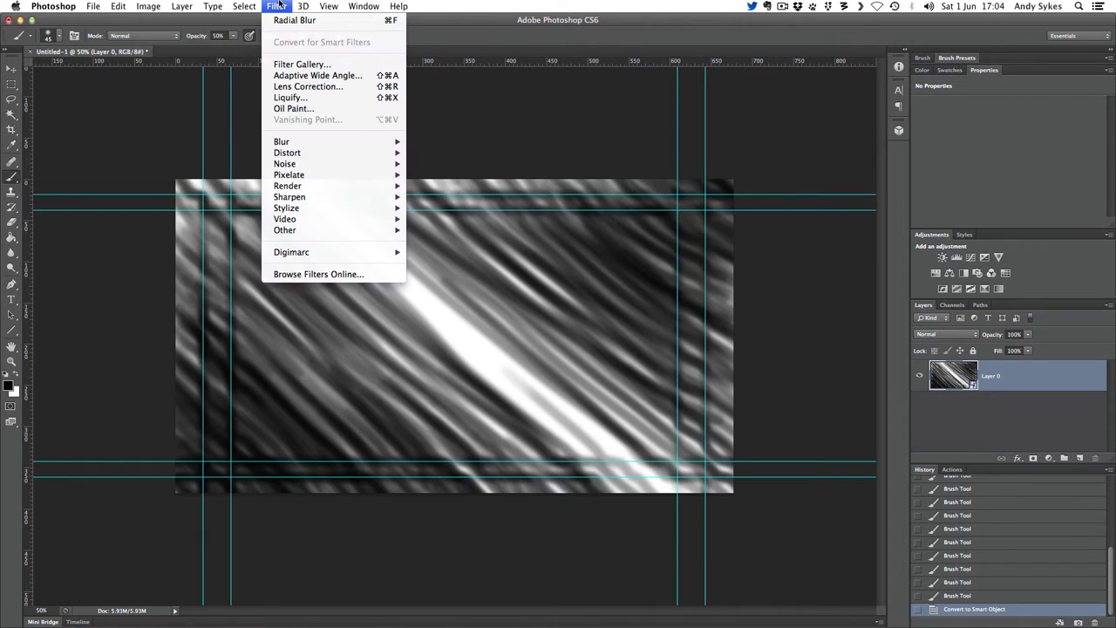
{"action": "mouse_move", "coordinate": [381, 142]}
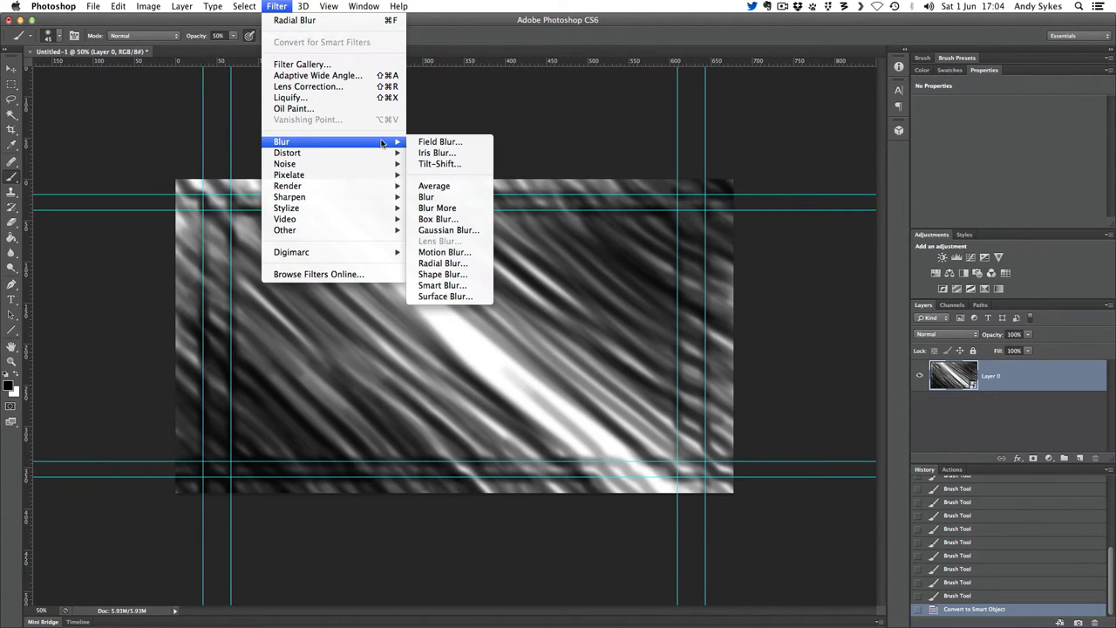
{"action": "left_click", "coordinate": [475, 253]}
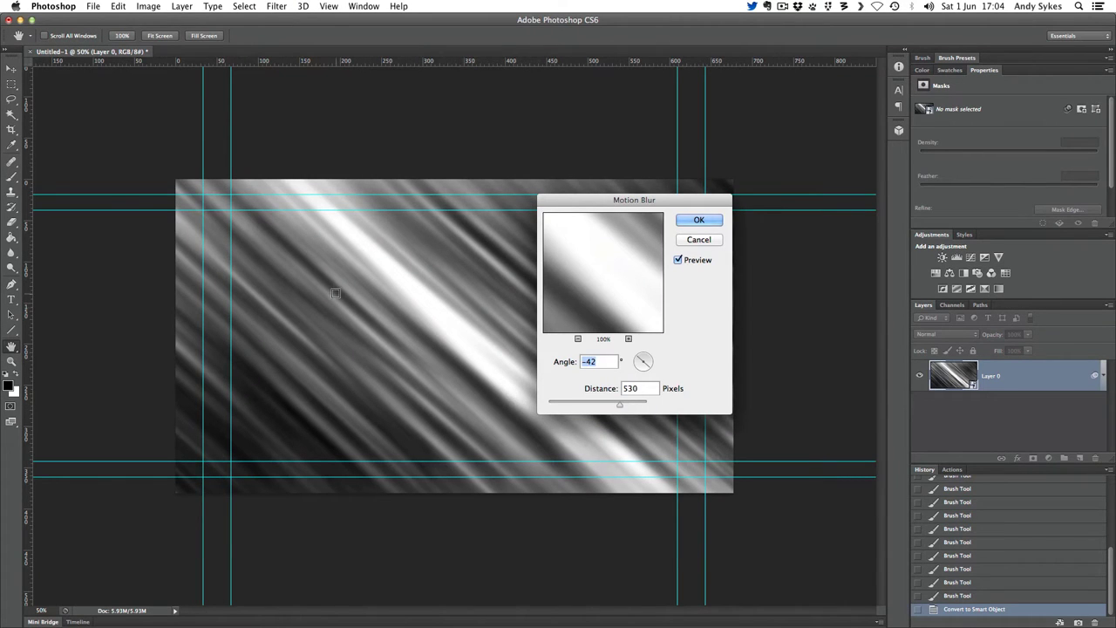
{"action": "left_click_drag", "start_coordinate": [600, 206], "coordinate": [679, 123]}
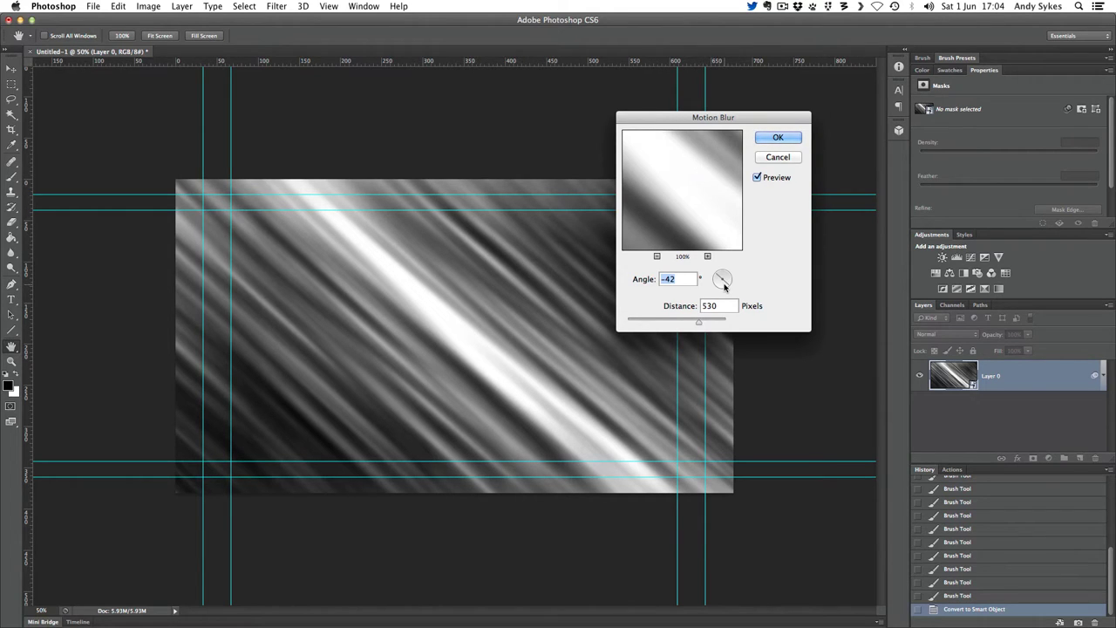
{"action": "left_click_drag", "start_coordinate": [723, 286], "coordinate": [727, 289]}
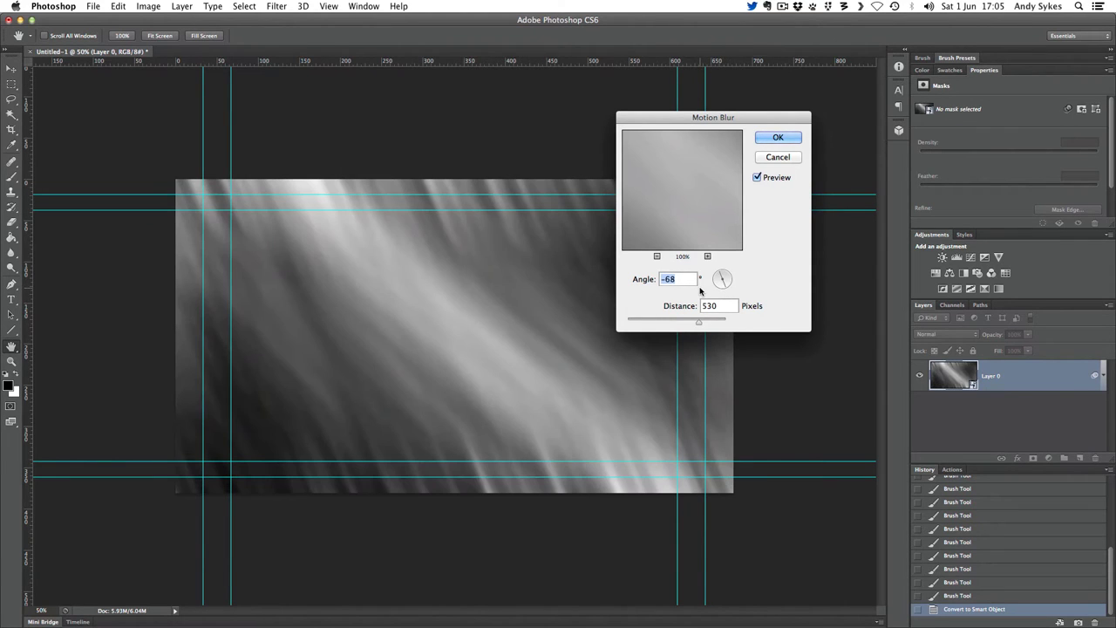
{"action": "type", "text": "-42"}
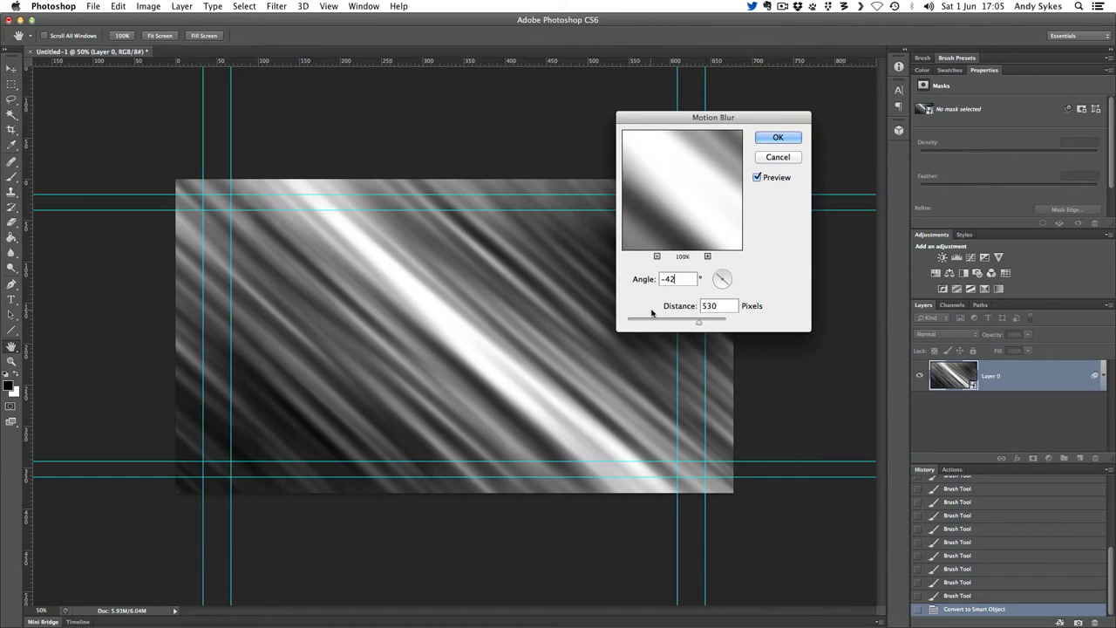
Set the Motion Blur distance to 532 pixels after trying 2000 pixels, and apply the filter
{"action": "left_click_drag", "start_coordinate": [695, 320], "coordinate": [784, 323]}
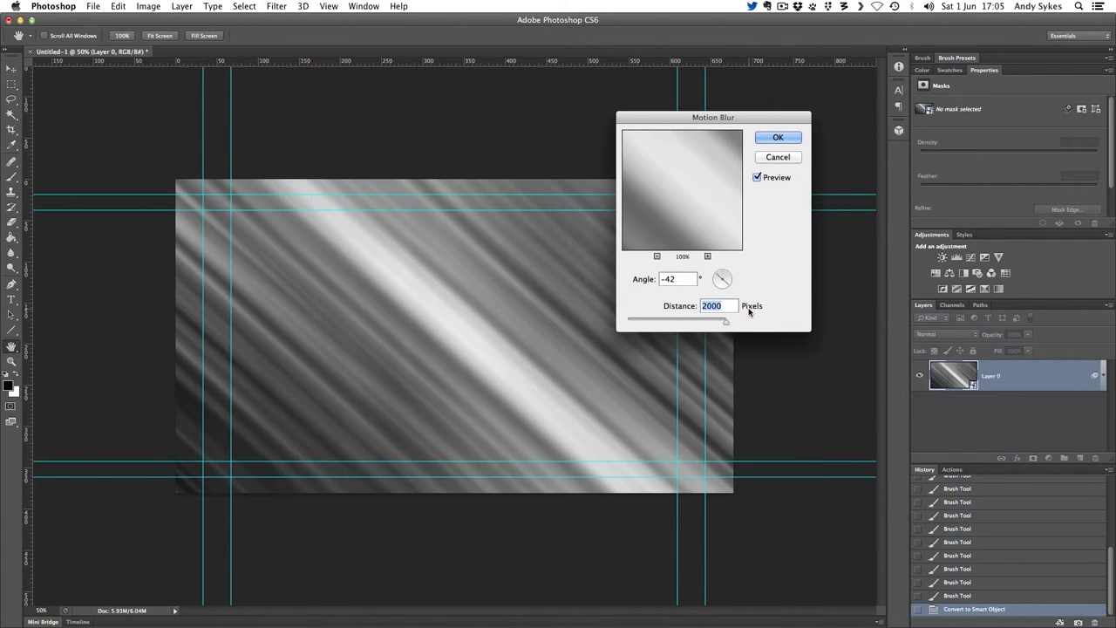
{"action": "left_click_drag", "start_coordinate": [727, 319], "coordinate": [706, 321]}
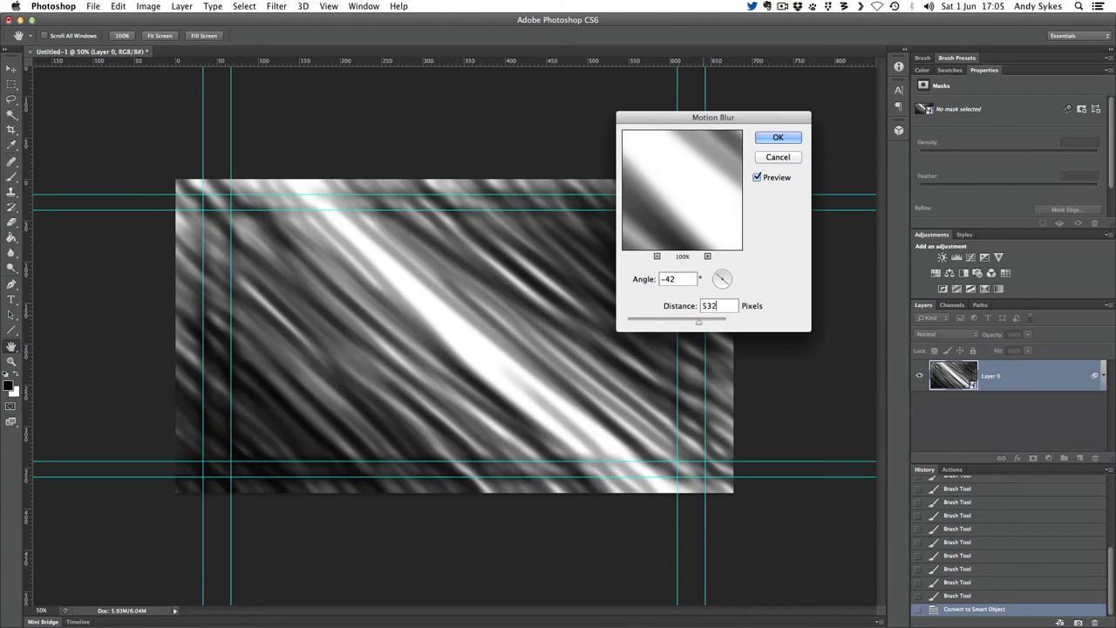
{"action": "left_click", "coordinate": [773, 137]}
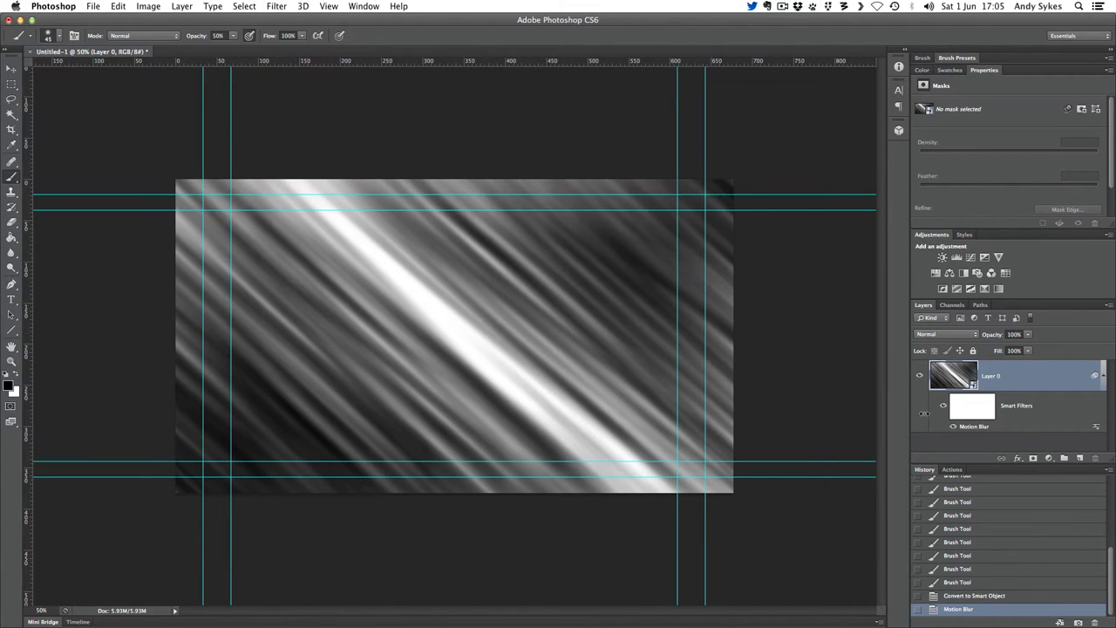
Reopen the Motion Blur smart filter, try a distance of 1125 pixels, and cancel the edit
{"action": "double_click", "coordinate": [985, 427]}
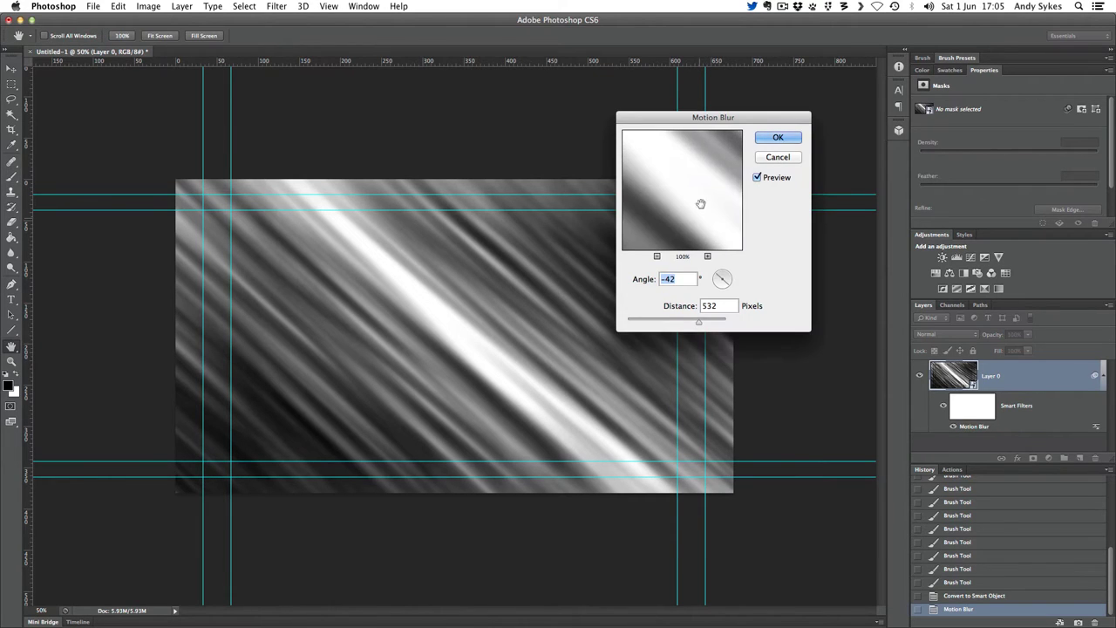
{"action": "left_click_drag", "start_coordinate": [698, 174], "coordinate": [695, 211]}
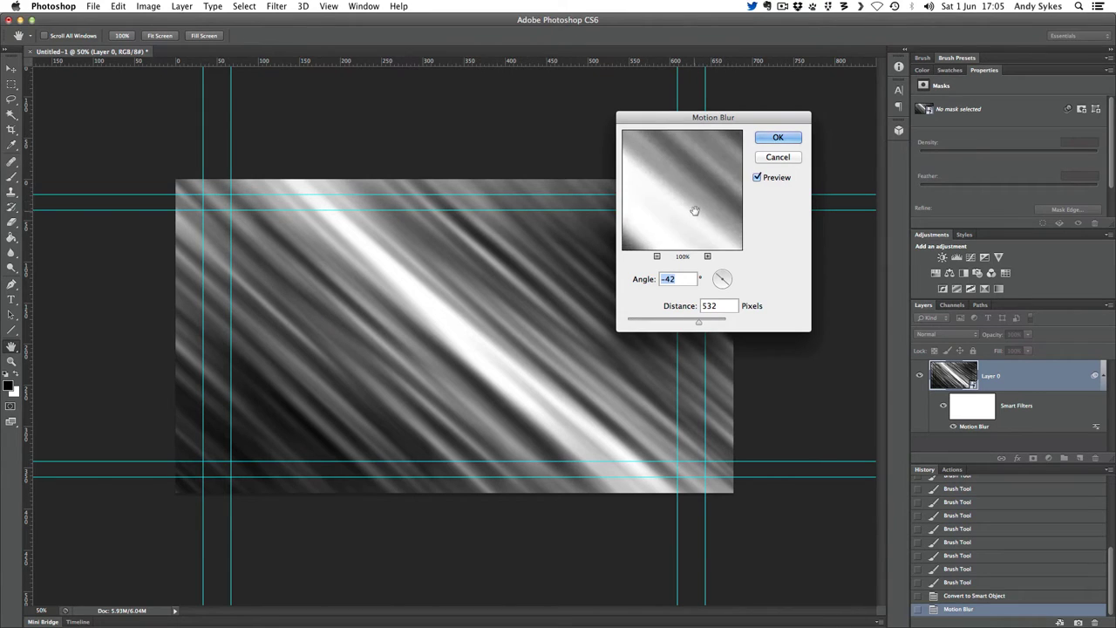
{"action": "mouse_move", "coordinate": [698, 321]}
{"action": "left_mouse_down"}
{"action": "mouse_move", "coordinate": [665, 321]}
{"action": "mouse_move", "coordinate": [711, 322]}
{"action": "left_mouse_up"}
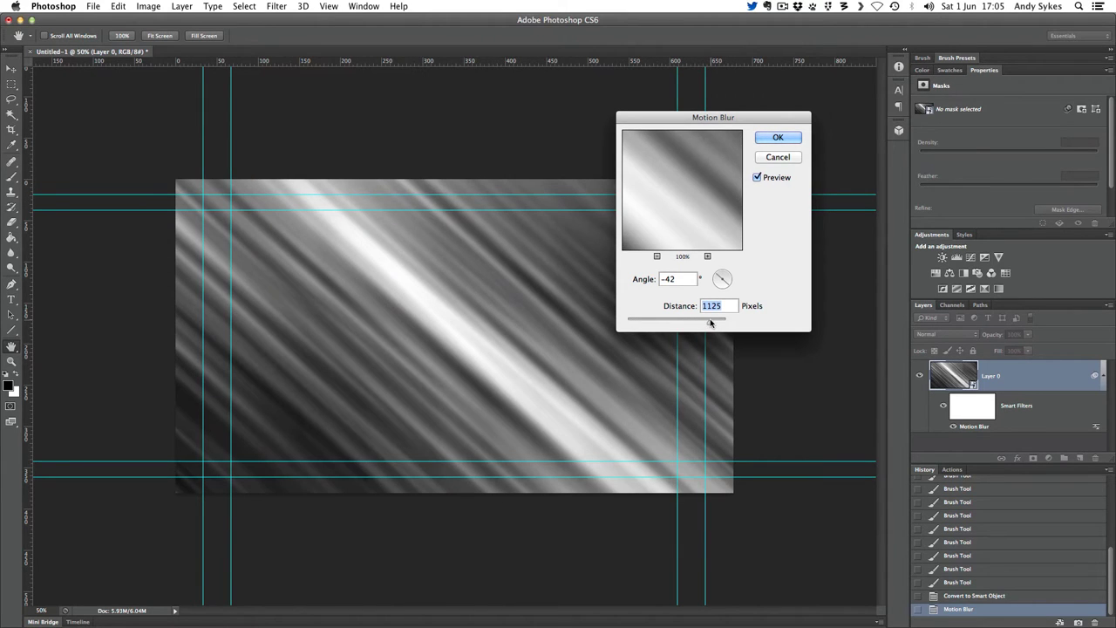
{"action": "left_click", "coordinate": [777, 157]}
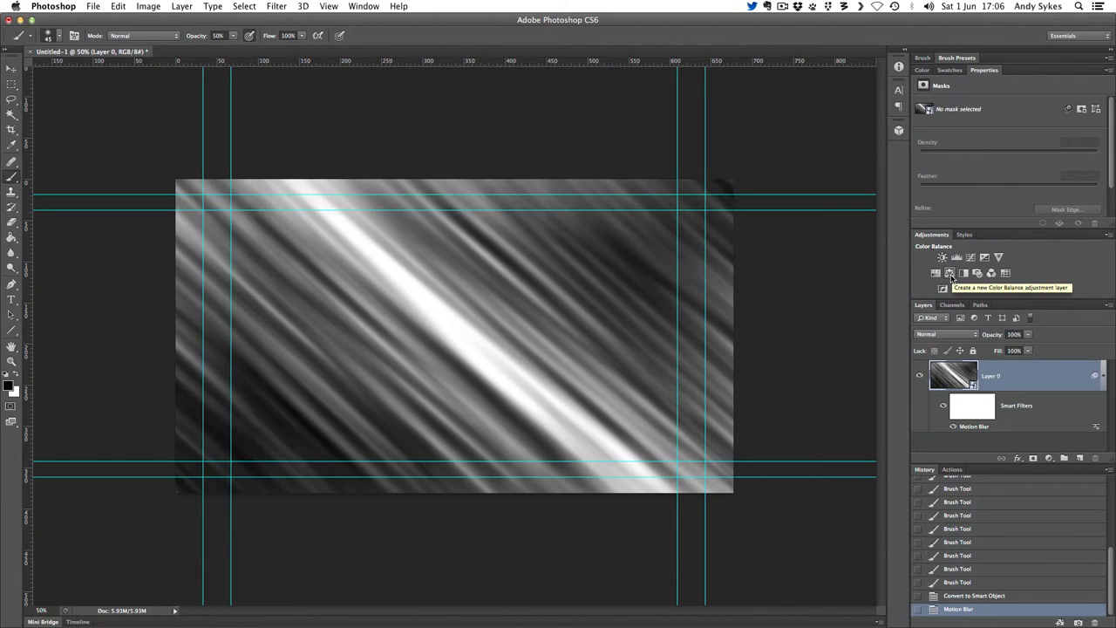
Add a Color Balance adjustment layer above the blurred streak layer
{"action": "left_click", "coordinate": [348, 6]}
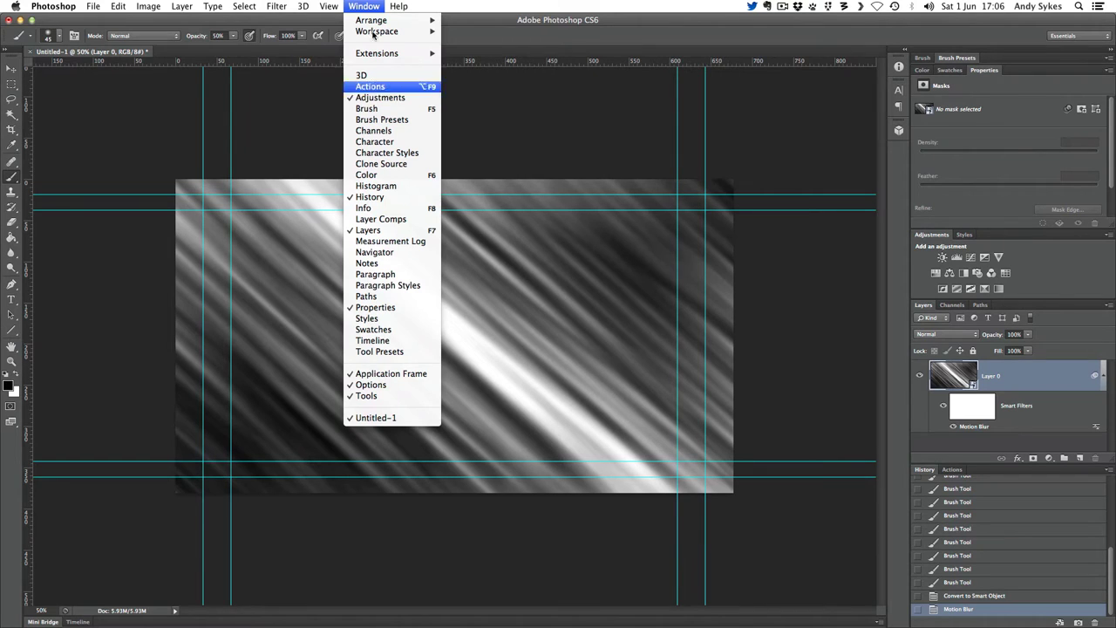
{"action": "left_click", "coordinate": [981, 176]}
{"action": "left_click", "coordinate": [950, 273]}
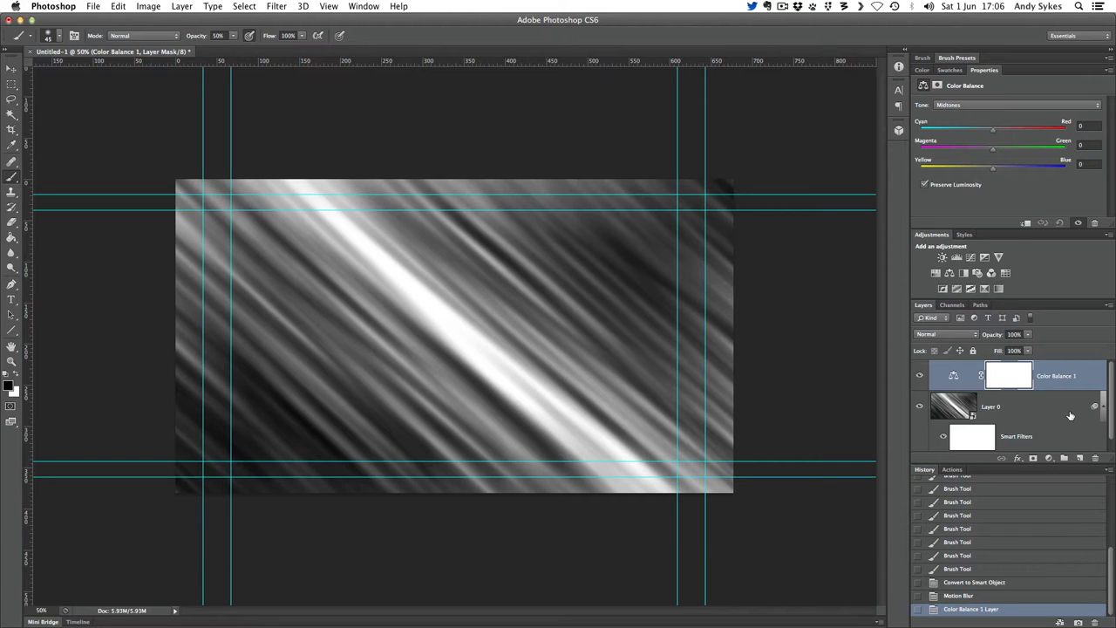
Set the Color Balance midtones to +100 on Cyan–Red and -12 on Yellow–Blue
{"action": "left_click", "coordinate": [959, 107]}
{"action": "left_click", "coordinate": [954, 105]}
{"action": "left_click", "coordinate": [950, 109]}
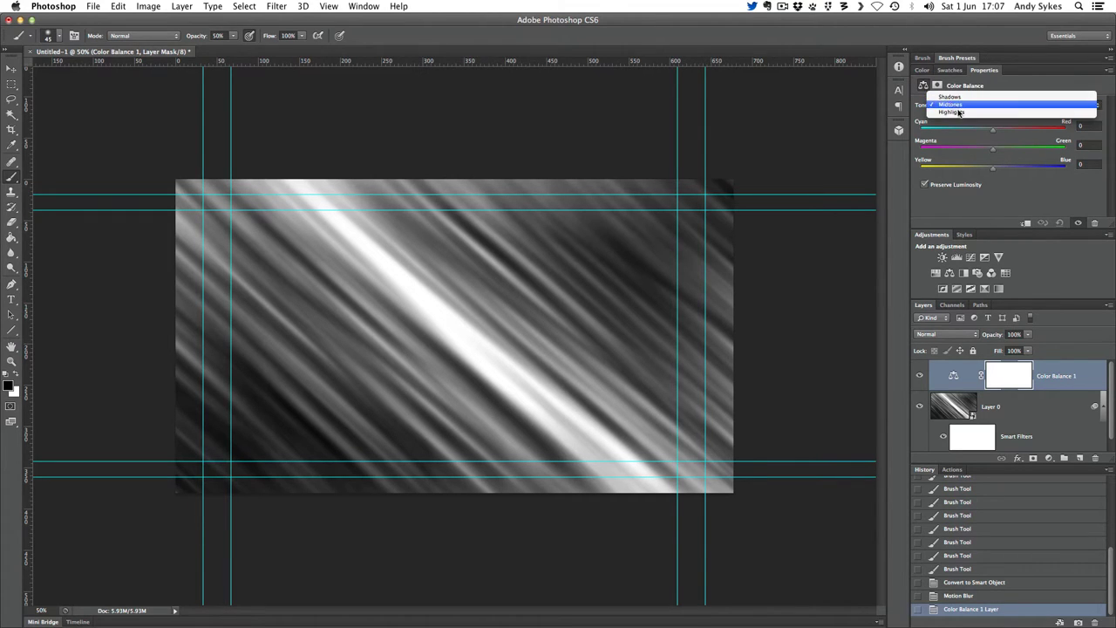
{"action": "left_click", "coordinate": [957, 105]}
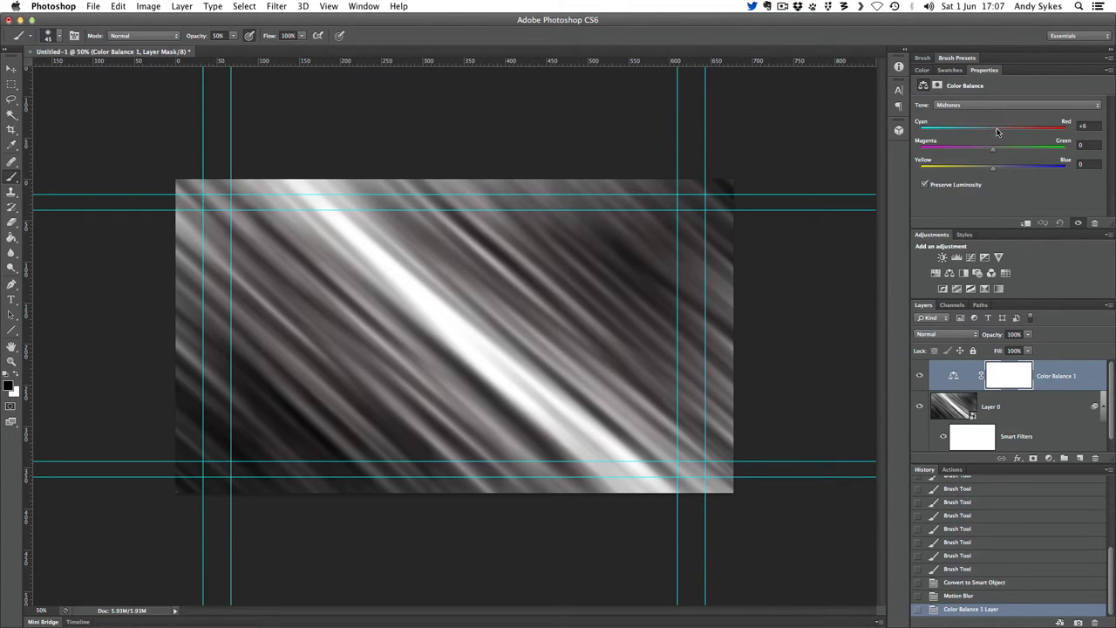
{"action": "left_click_drag", "start_coordinate": [998, 130], "coordinate": [1070, 131]}
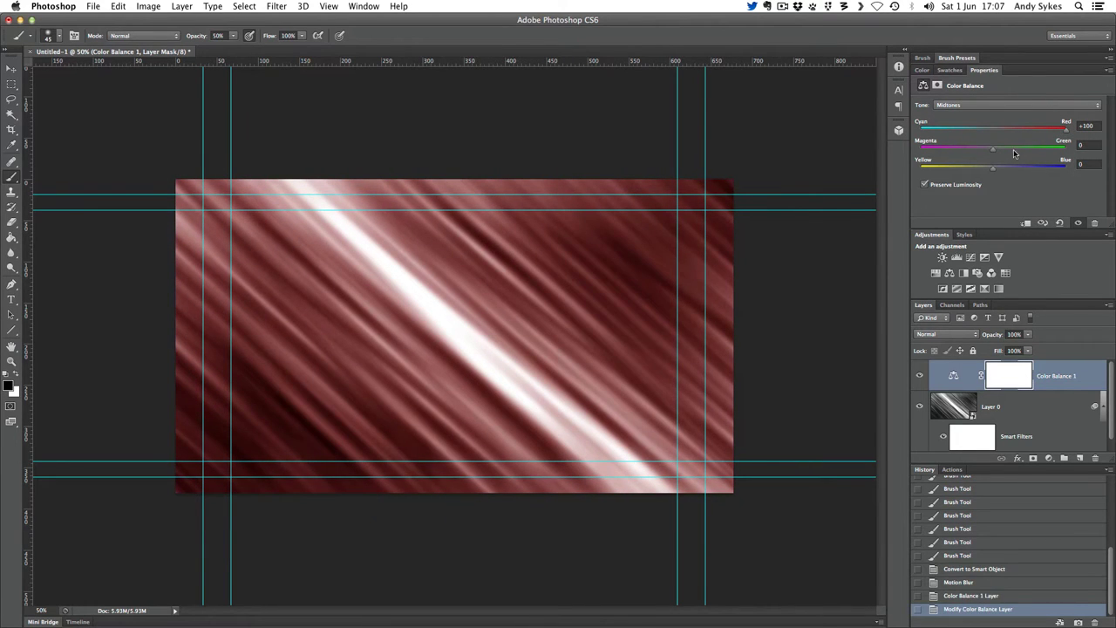
{"action": "mouse_move", "coordinate": [992, 167]}
{"action": "left_mouse_down"}
{"action": "mouse_move", "coordinate": [973, 168]}
{"action": "mouse_move", "coordinate": [984, 168]}
{"action": "left_mouse_up"}
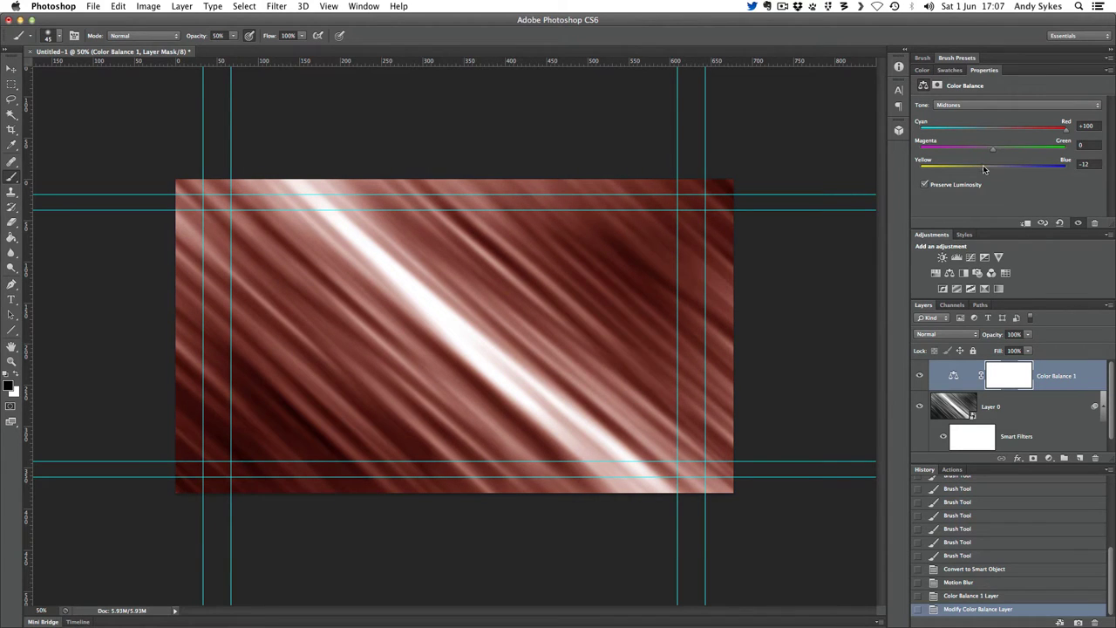
Set the Color Balance highlights to +100 on Cyan–Red and -25 on Yellow–Blue
{"action": "left_click", "coordinate": [1009, 106]}
{"action": "left_click", "coordinate": [1010, 115]}
{"action": "left_click", "coordinate": [975, 167]}
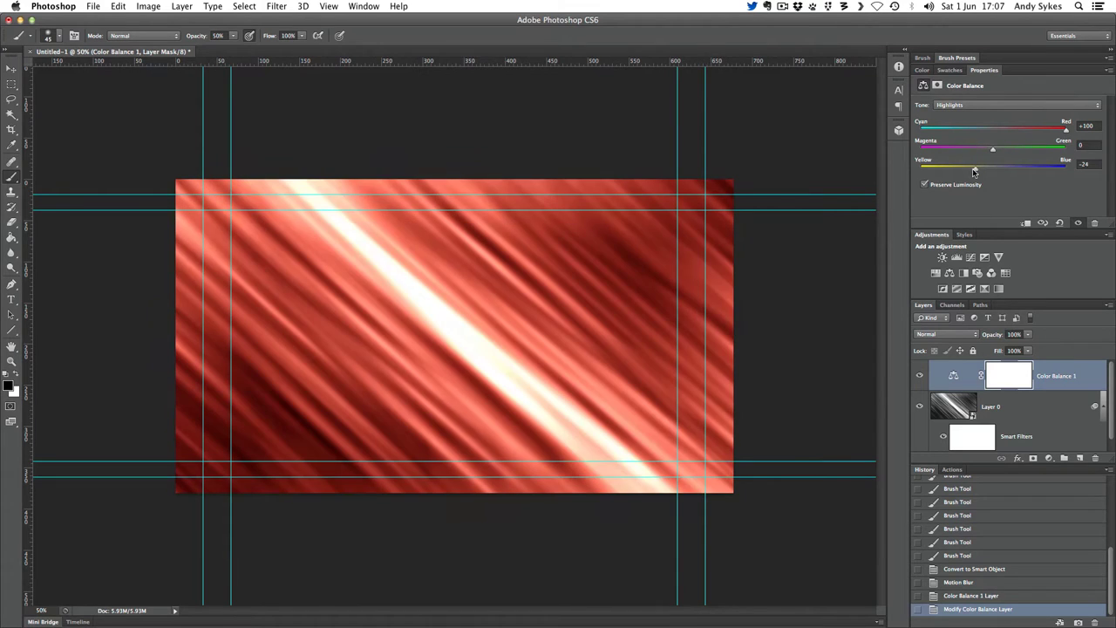
Set the Color Balance shadows to +100 on Cyan–Red and -13 on Yellow–Blue
{"action": "left_click", "coordinate": [975, 106]}
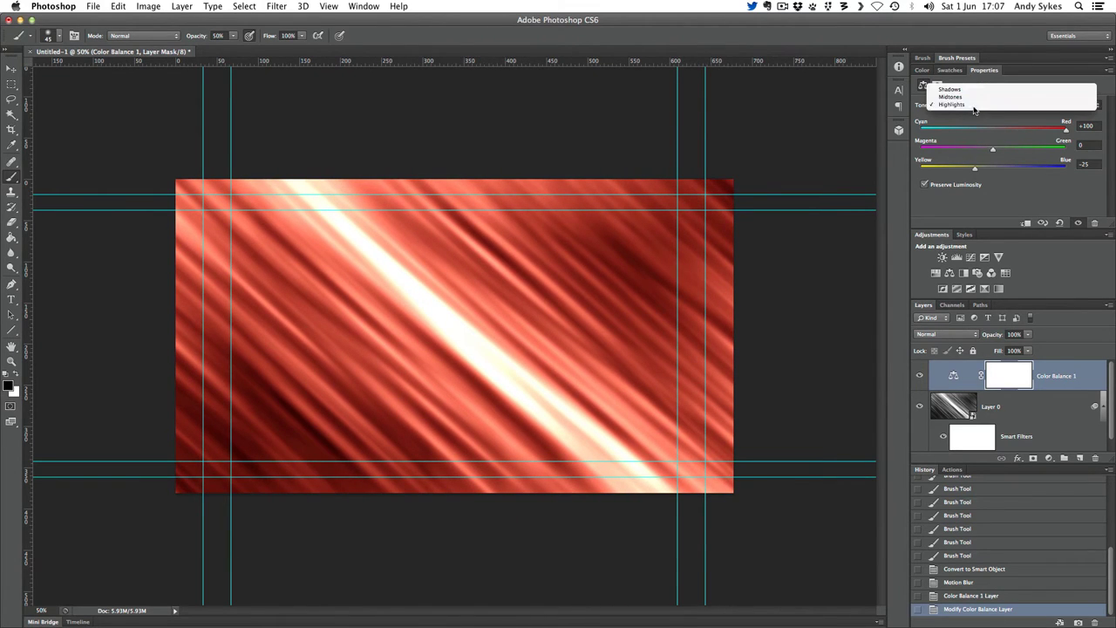
{"action": "left_click", "coordinate": [975, 90]}
{"action": "left_click_drag", "start_coordinate": [992, 131], "coordinate": [1066, 129]}
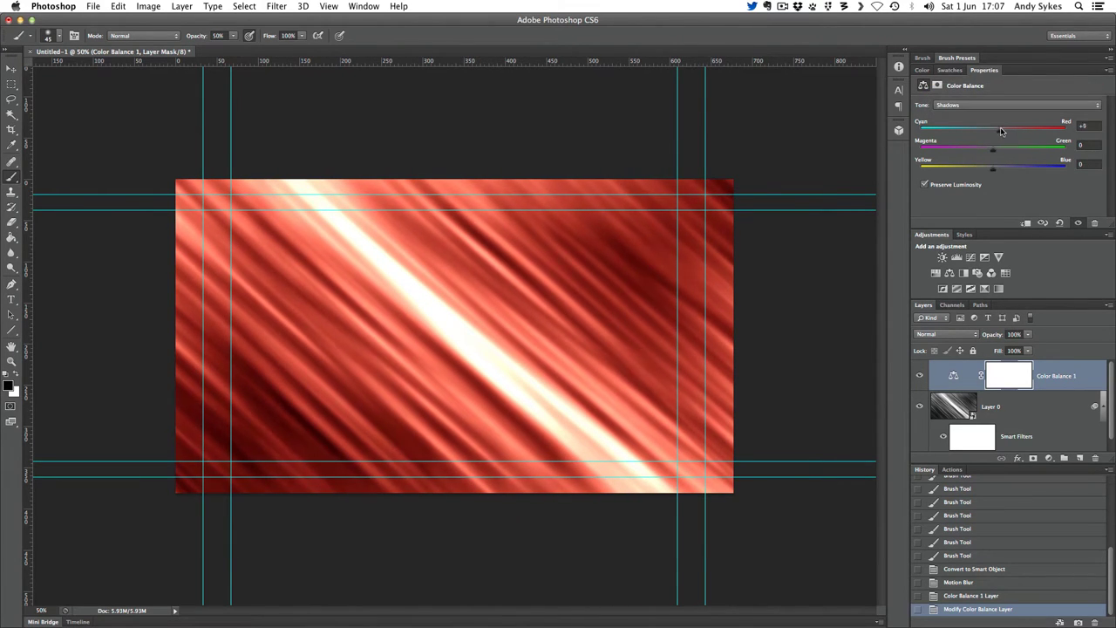
{"action": "left_click", "coordinate": [1044, 128]}
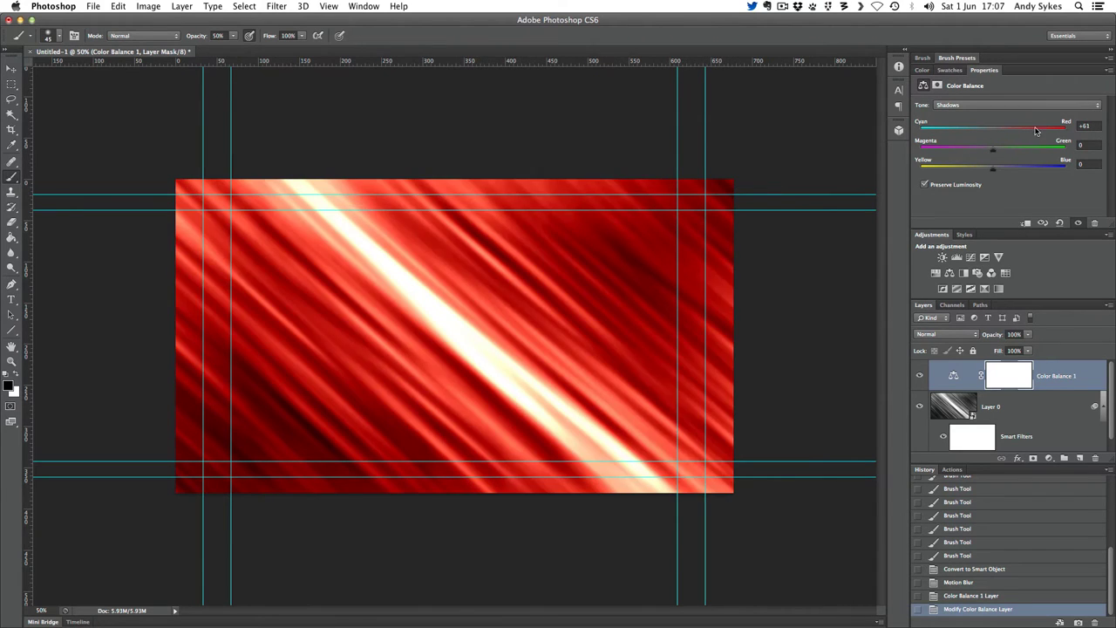
{"action": "left_click_drag", "start_coordinate": [1045, 128], "coordinate": [1068, 129]}
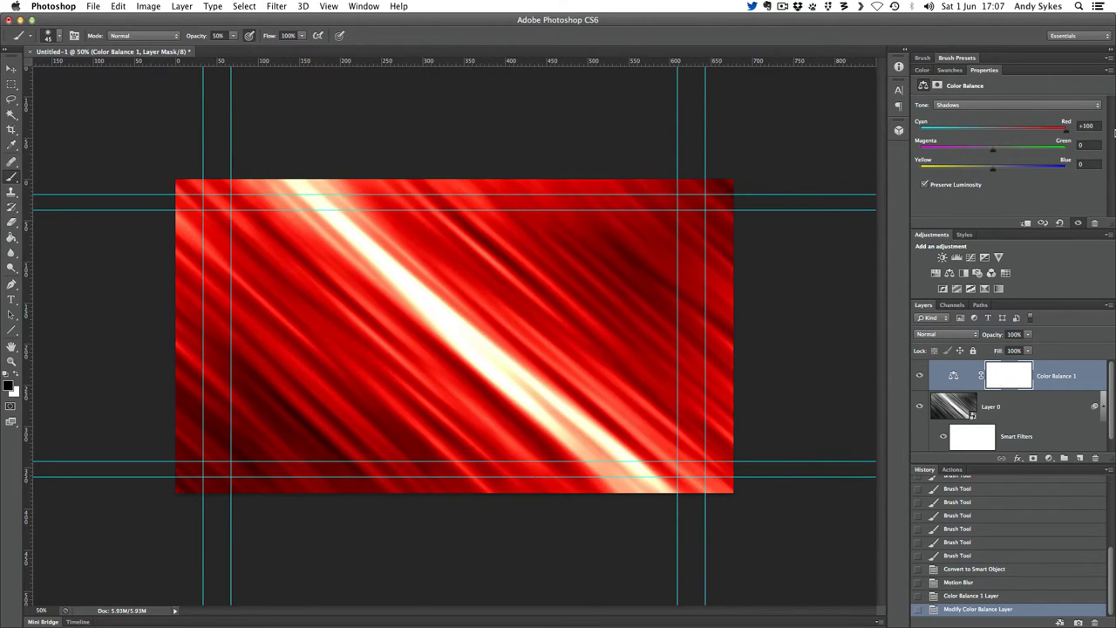
{"action": "mouse_move", "coordinate": [991, 170]}
{"action": "left_mouse_down"}
{"action": "mouse_move", "coordinate": [971, 172]}
{"action": "mouse_move", "coordinate": [983, 172]}
{"action": "left_mouse_up"}
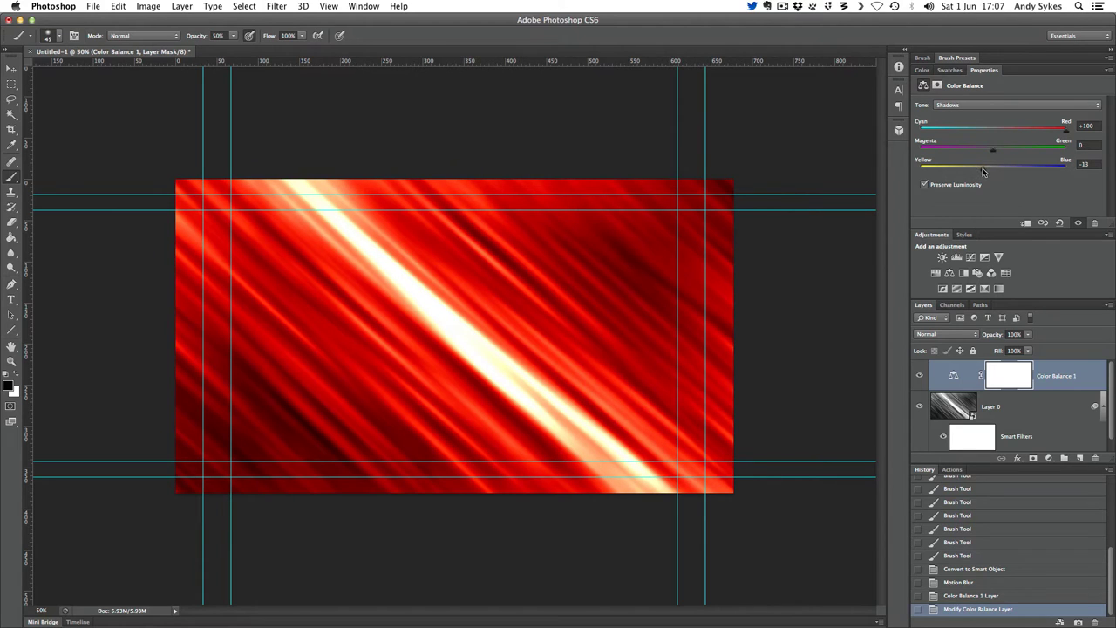
Set the Magenta–Green value of the Color Balance midtones to +100
{"action": "left_click", "coordinate": [976, 106]}
{"action": "left_click", "coordinate": [978, 114]}
{"action": "left_click_drag", "start_coordinate": [989, 156], "coordinate": [1077, 153]}
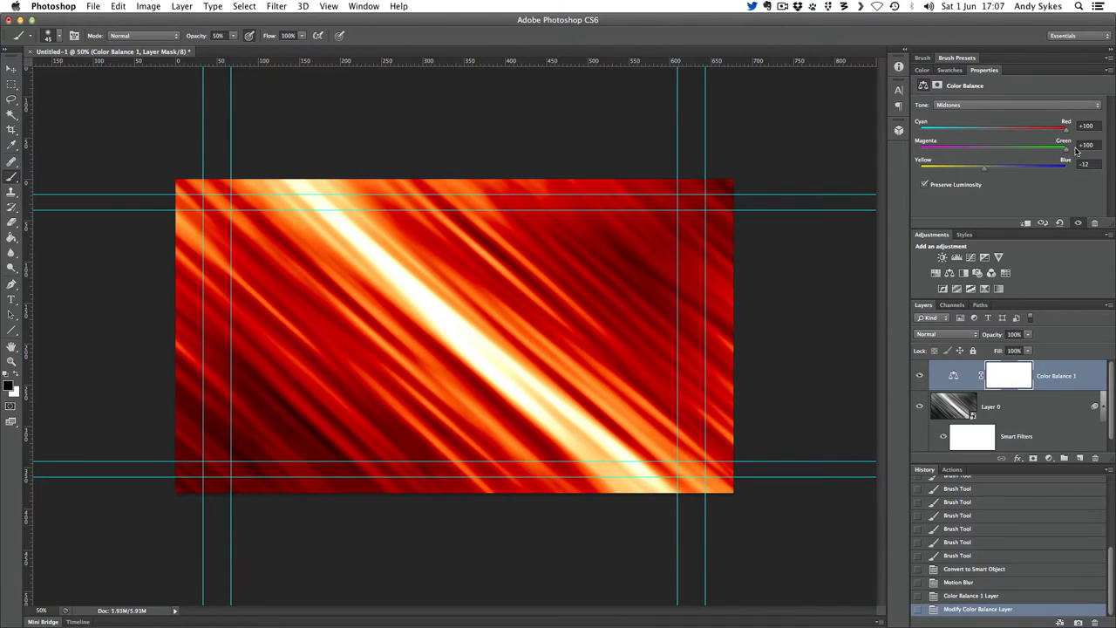
Try a Magenta–Green shift in the Color Balance highlights, return it to 0, and display the shadows values
{"action": "left_click", "coordinate": [1057, 105]}
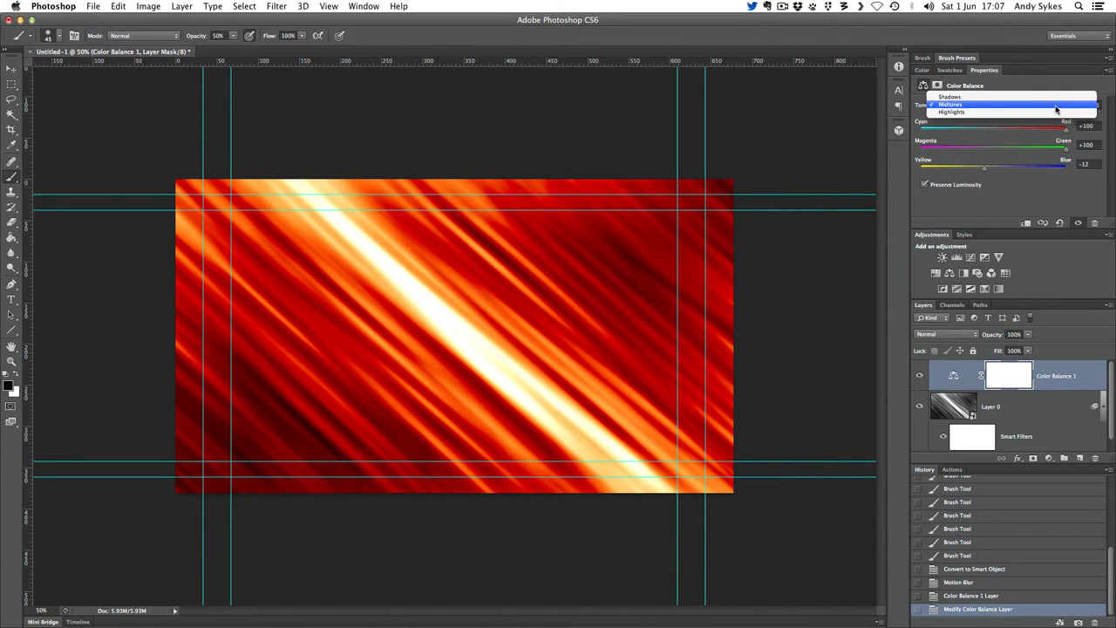
{"action": "left_click", "coordinate": [1057, 112]}
{"action": "mouse_move", "coordinate": [1009, 152]}
{"action": "left_mouse_down"}
{"action": "mouse_move", "coordinate": [1035, 153]}
{"action": "mouse_move", "coordinate": [968, 153]}
{"action": "mouse_move", "coordinate": [992, 153]}
{"action": "left_mouse_up"}
{"action": "left_click", "coordinate": [990, 104]}
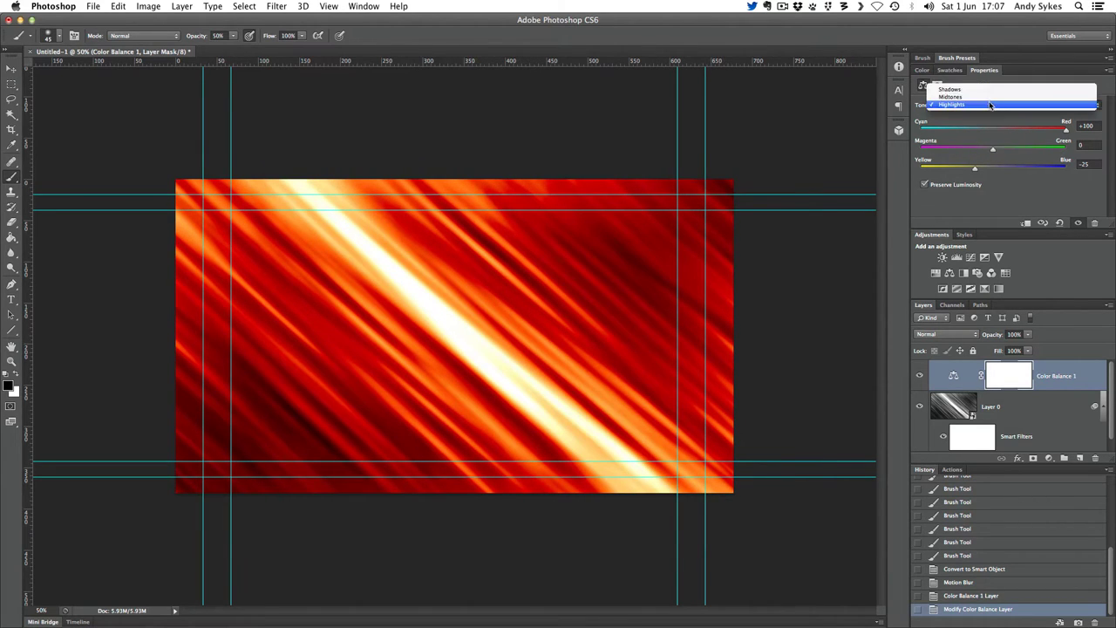
{"action": "left_click", "coordinate": [1010, 88]}
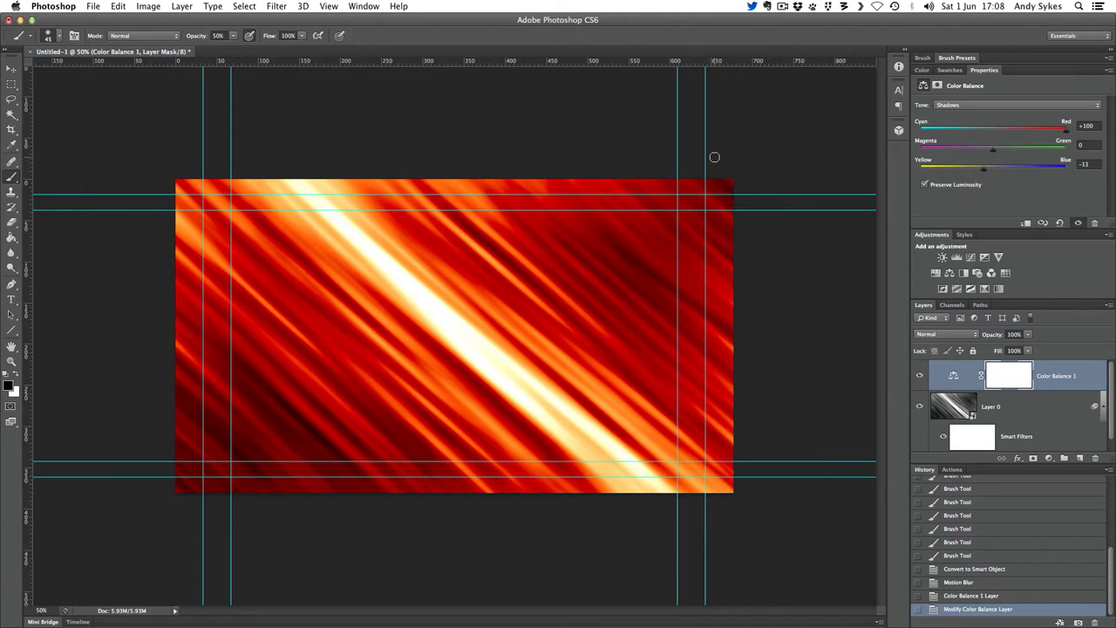
Open the Layer 0 smart object's contents, darken the artwork's upper-right corner with black brush strokes, then save and close it
{"action": "double_click", "coordinate": [948, 408]}
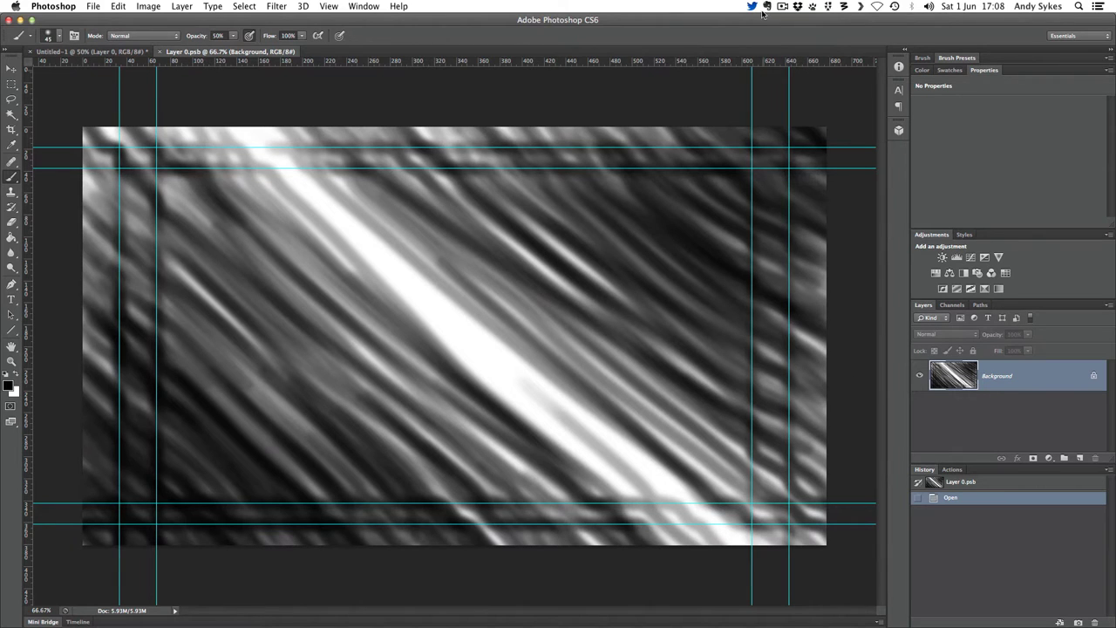
{"action": "key", "text": "super+minus"}
{"action": "key", "text": "super+minus"}
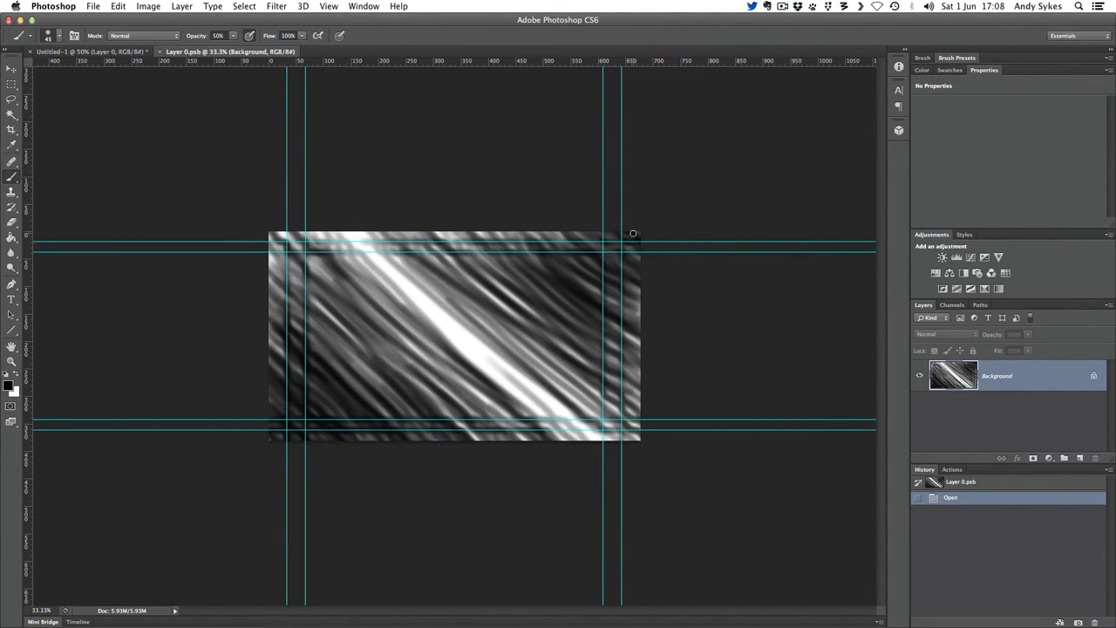
{"action": "mouse_move", "coordinate": [642, 247]}
{"action": "left_mouse_down"}
{"action": "mouse_move", "coordinate": [616, 235]}
{"action": "mouse_move", "coordinate": [655, 272]}
{"action": "mouse_move", "coordinate": [578, 231]}
{"action": "mouse_move", "coordinate": [657, 293]}
{"action": "mouse_move", "coordinate": [539, 236]}
{"action": "mouse_move", "coordinate": [525, 235]}
{"action": "mouse_move", "coordinate": [522, 249]}
{"action": "mouse_move", "coordinate": [599, 293]}
{"action": "mouse_move", "coordinate": [636, 230]}
{"action": "mouse_move", "coordinate": [646, 237]}
{"action": "mouse_move", "coordinate": [614, 226]}
{"action": "mouse_move", "coordinate": [654, 266]}
{"action": "mouse_move", "coordinate": [557, 217]}
{"action": "mouse_move", "coordinate": [575, 247]}
{"action": "mouse_move", "coordinate": [560, 245]}
{"action": "mouse_move", "coordinate": [644, 333]}
{"action": "mouse_move", "coordinate": [498, 236]}
{"action": "mouse_move", "coordinate": [636, 350]}
{"action": "mouse_move", "coordinate": [497, 247]}
{"action": "mouse_move", "coordinate": [618, 347]}
{"action": "mouse_move", "coordinate": [462, 236]}
{"action": "mouse_move", "coordinate": [584, 278]}
{"action": "left_mouse_up"}
{"action": "mouse_move", "coordinate": [654, 318]}
{"action": "left_mouse_down"}
{"action": "mouse_move", "coordinate": [649, 238]}
{"action": "mouse_move", "coordinate": [578, 215]}
{"action": "mouse_move", "coordinate": [558, 229]}
{"action": "mouse_move", "coordinate": [489, 223]}
{"action": "mouse_move", "coordinate": [648, 413]}
{"action": "mouse_move", "coordinate": [612, 392]}
{"action": "mouse_move", "coordinate": [758, 292]}
{"action": "left_mouse_up"}
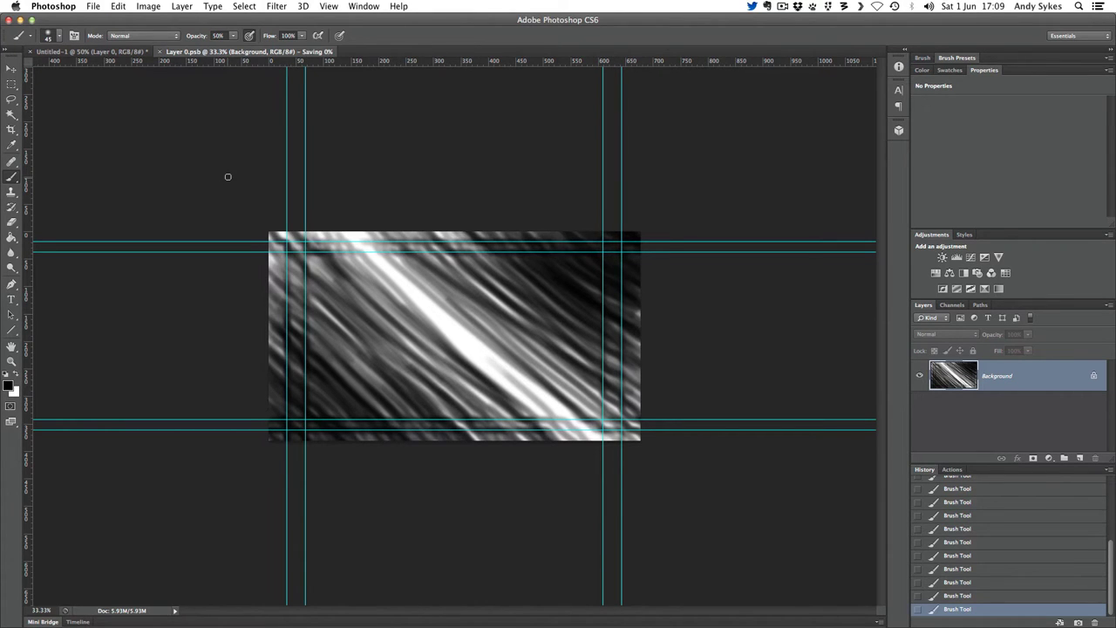
{"action": "left_click", "coordinate": [160, 52]}
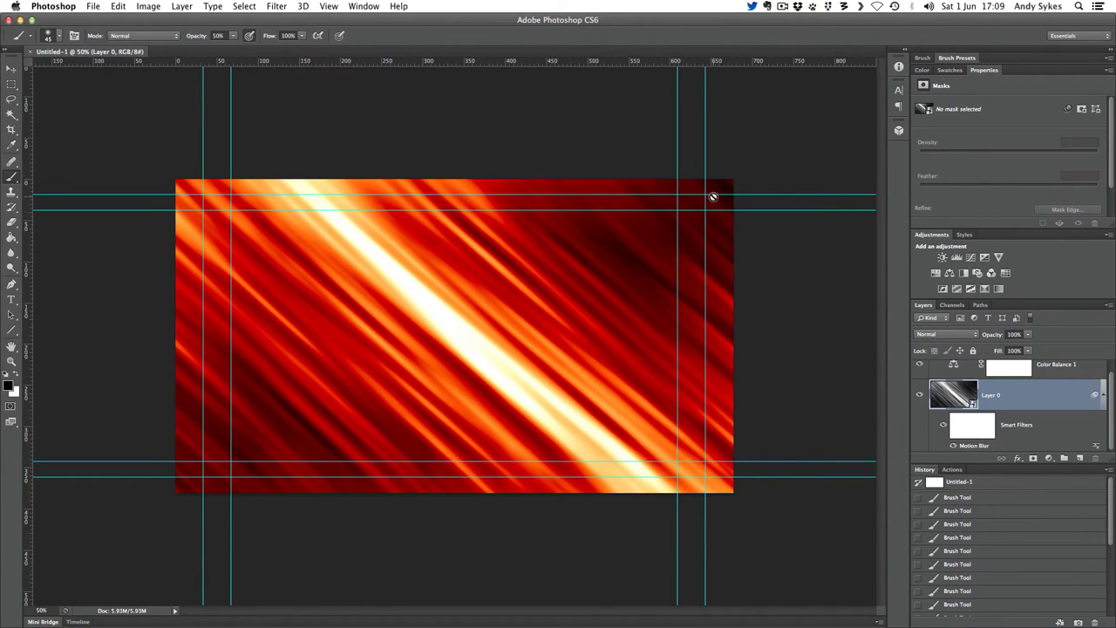
Save the document as Whooshing BG Diagonal 001.psd in the Photoshop format with Maximize Compatibility on
{"action": "left_click", "coordinate": [94, 6]}
{"action": "left_click", "coordinate": [118, 142]}
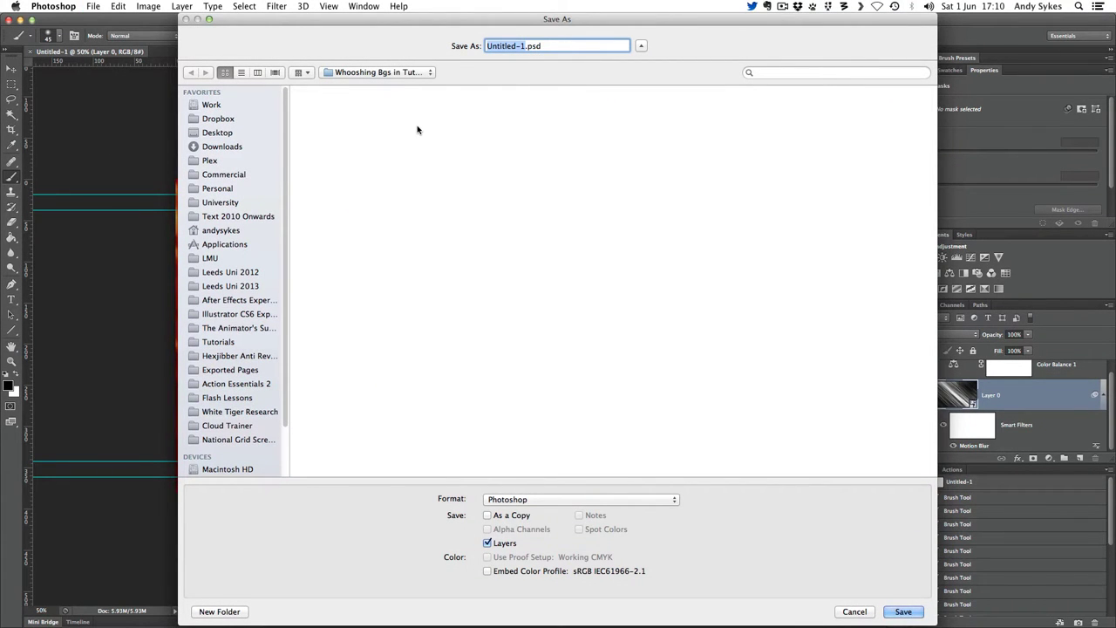
{"action": "type", "text": "Whooshing BG Diagonal 001"}
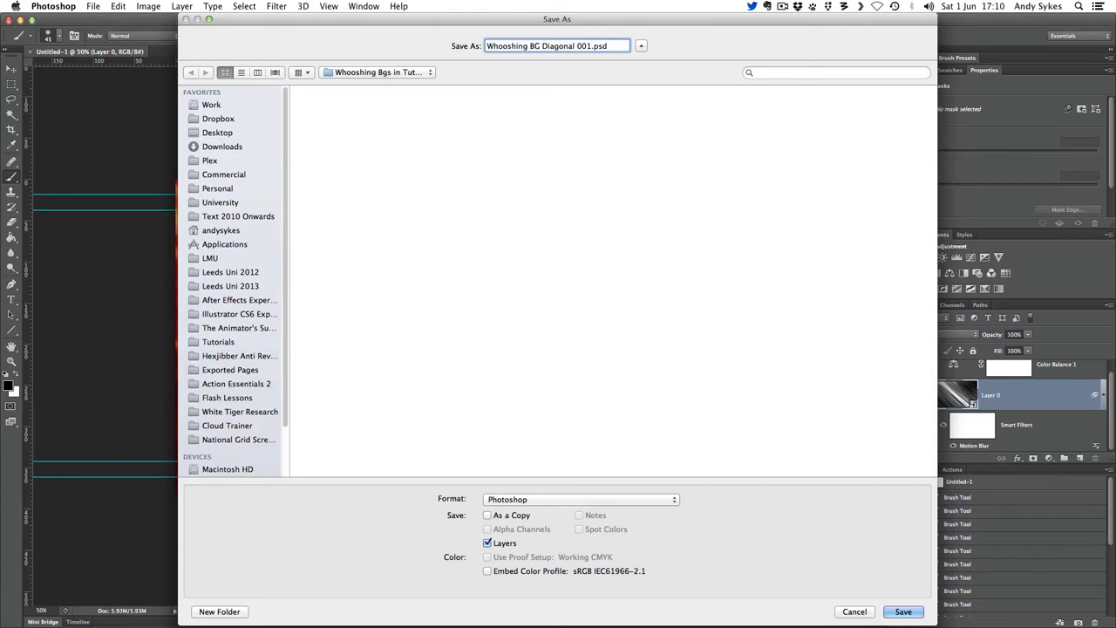
{"action": "key", "text": "Return"}
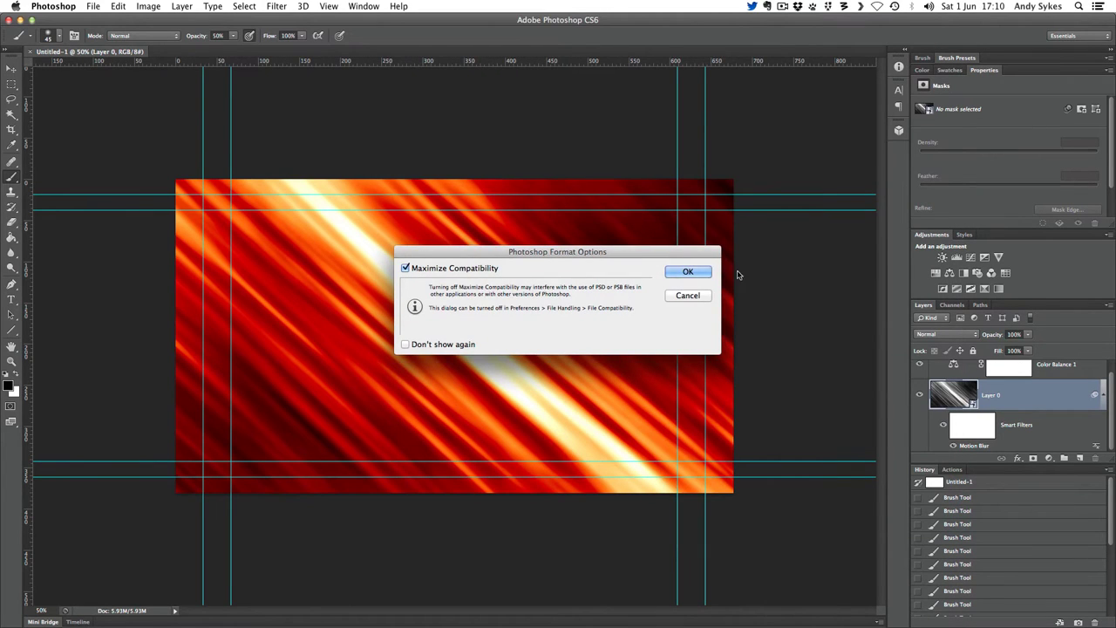
{"action": "left_click", "coordinate": [677, 272]}
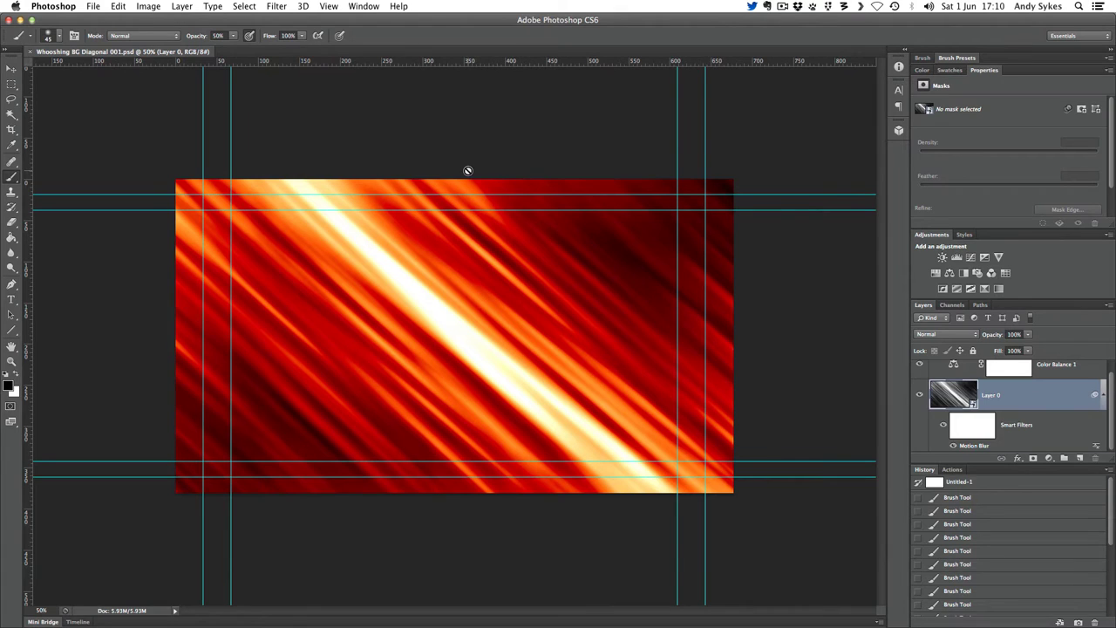
Save the document under the new name Whooshing BG Diagonal 002.psd with Maximize Compatibility on
{"action": "left_click", "coordinate": [88, 6]}
{"action": "left_click", "coordinate": [124, 143]}
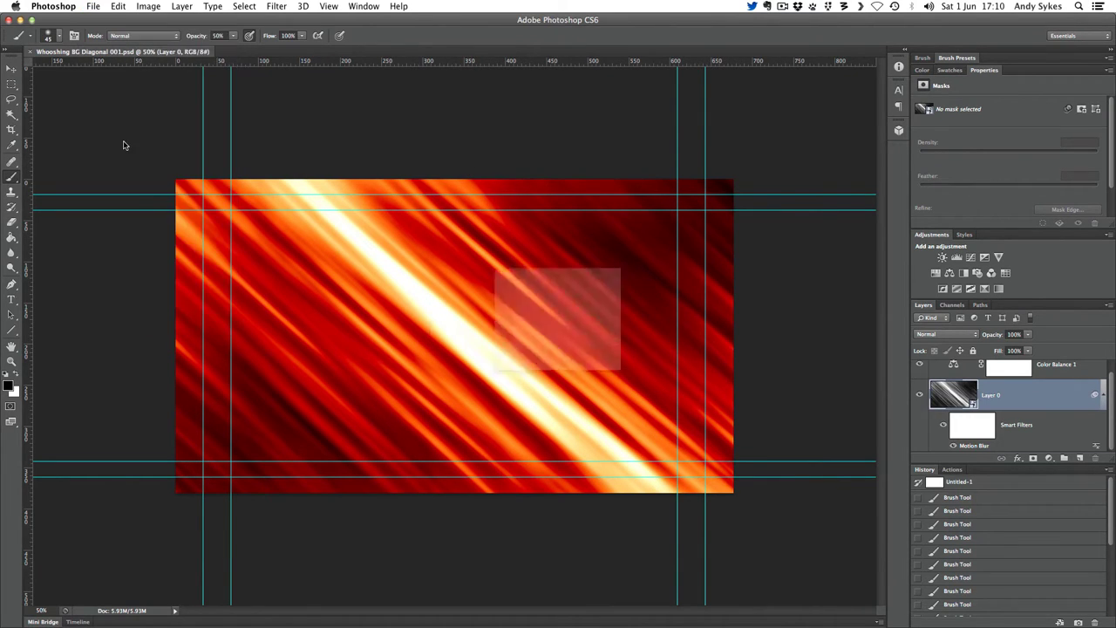
{"action": "left_click", "coordinate": [593, 46]}
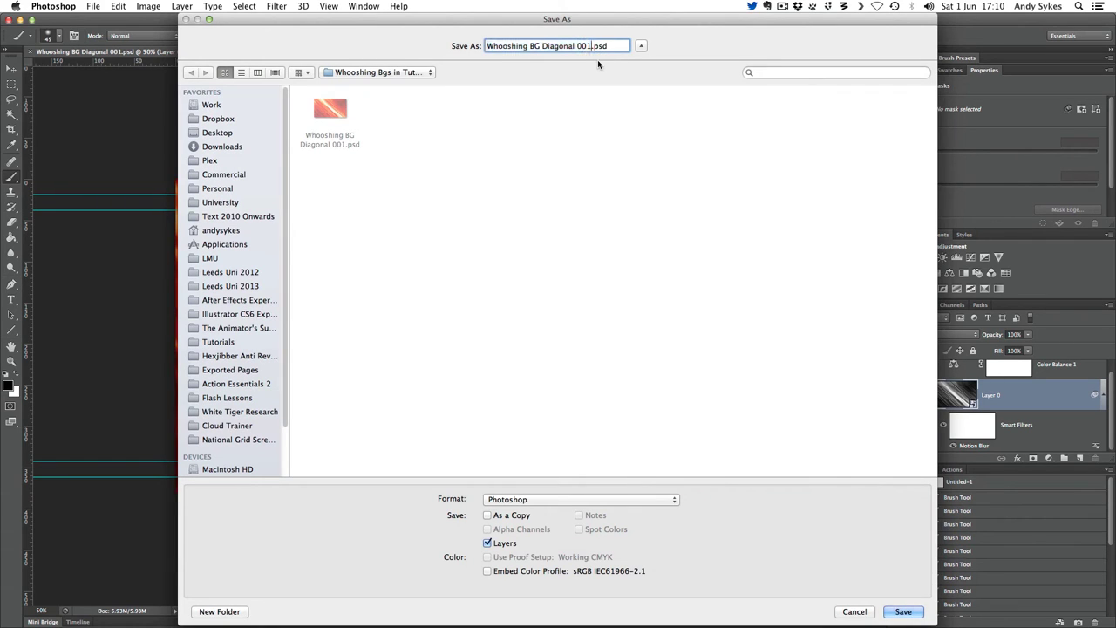
{"action": "key", "text": "BackSpace"}
{"action": "type", "text": "2"}
{"action": "key", "text": "Return"}
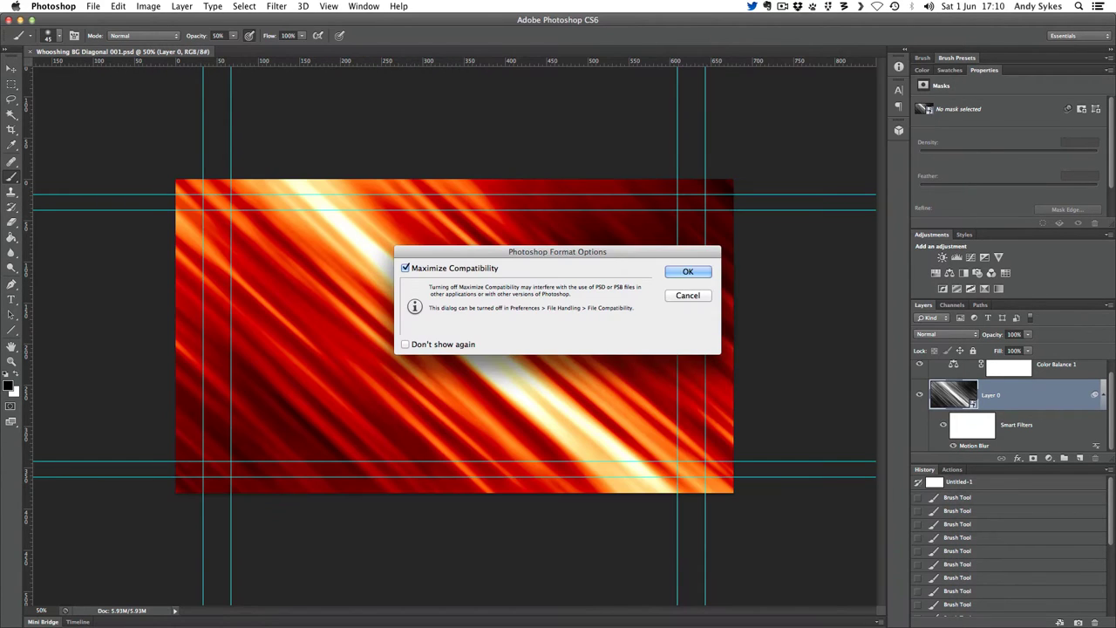
{"action": "key", "text": "Return"}
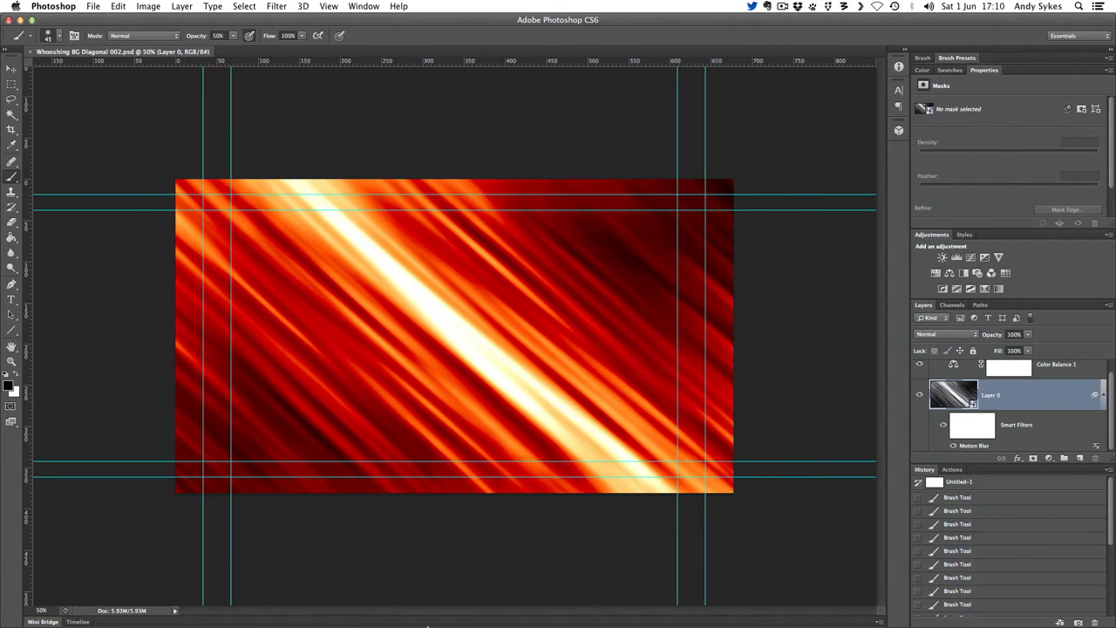
Switch to Flash, compare frames 1 and 3 of the hd red diagonal whoosh symbol, and return to Photoshop
{"action": "mouse_move", "coordinate": [304, 615]}
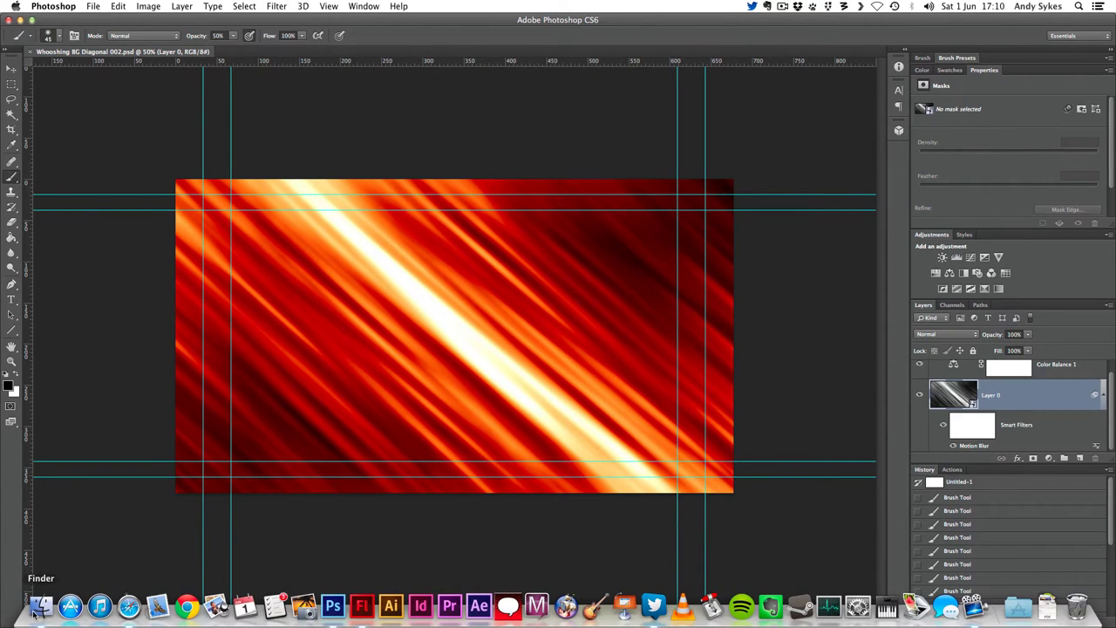
{"action": "left_click", "coordinate": [371, 616]}
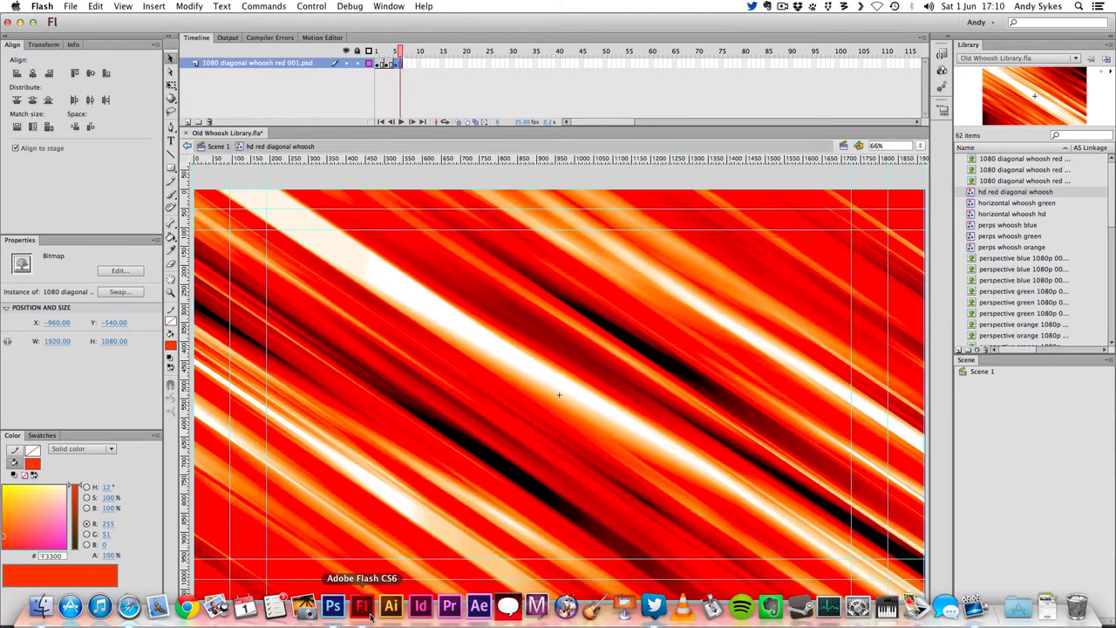
{"action": "left_click", "coordinate": [377, 64]}
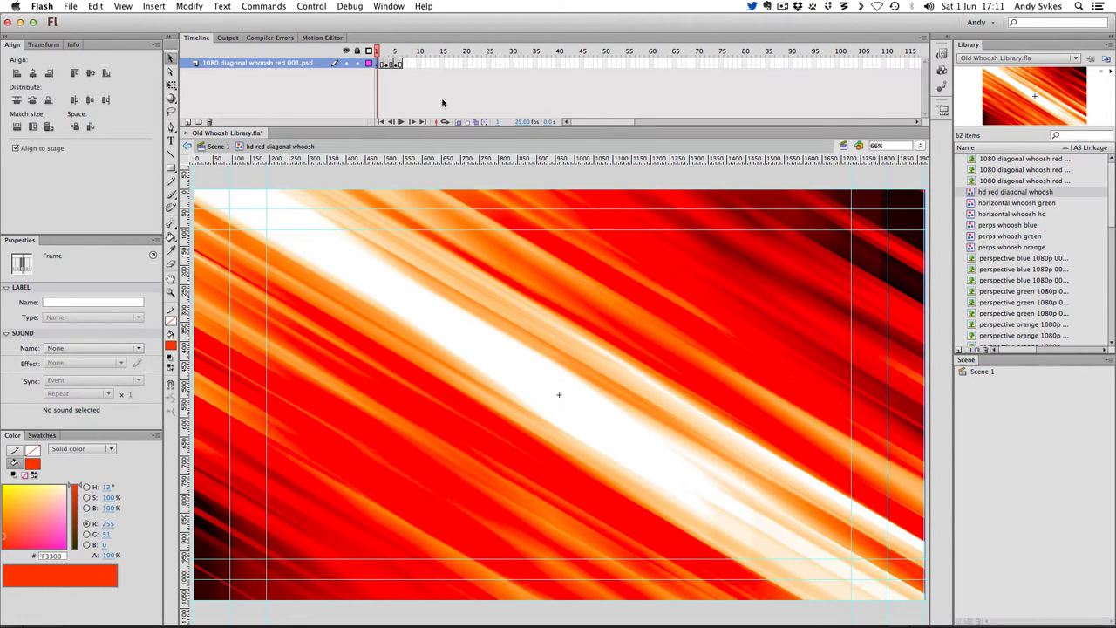
{"action": "left_click", "coordinate": [387, 65]}
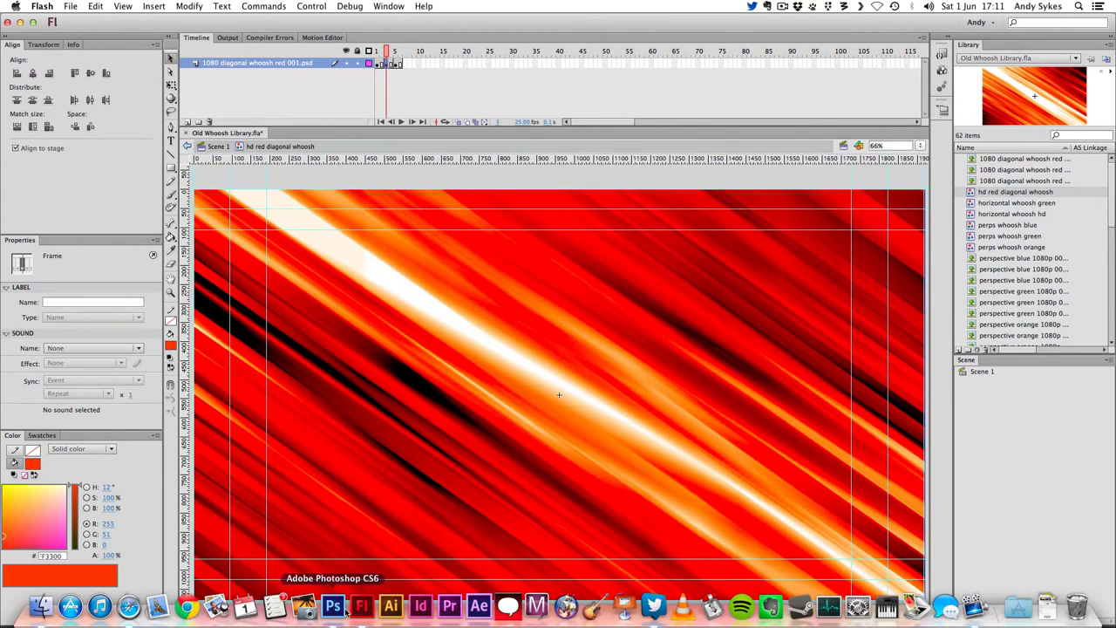
{"action": "left_click", "coordinate": [326, 608]}
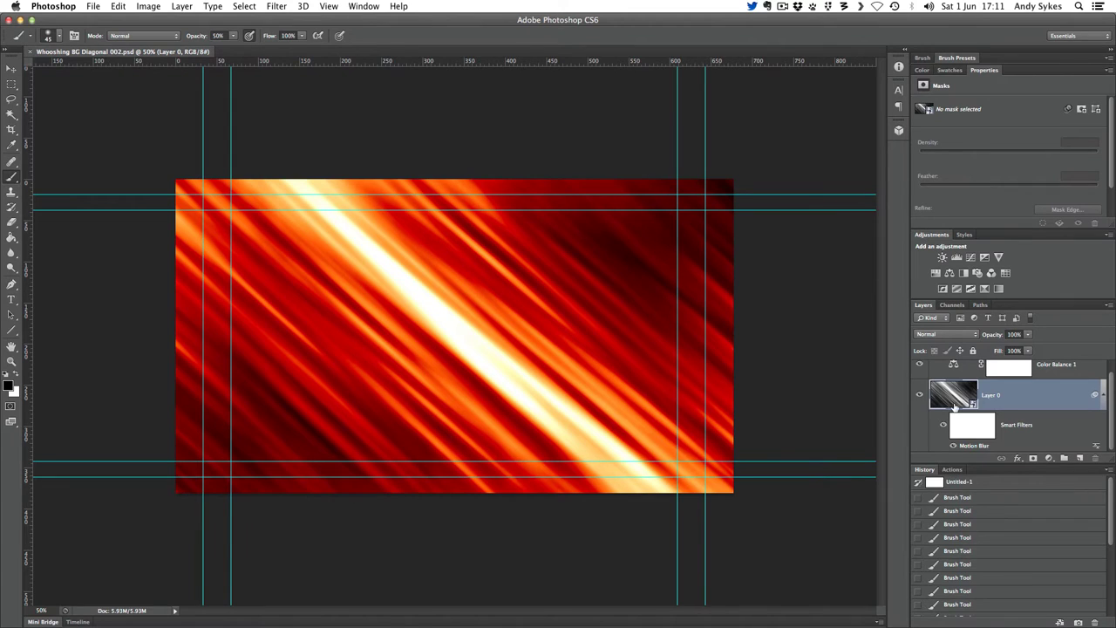
Open the Layer 0 smart object's contents and paint black diagonal brush strokes along both edges of the central white streak
{"action": "double_click", "coordinate": [946, 395]}
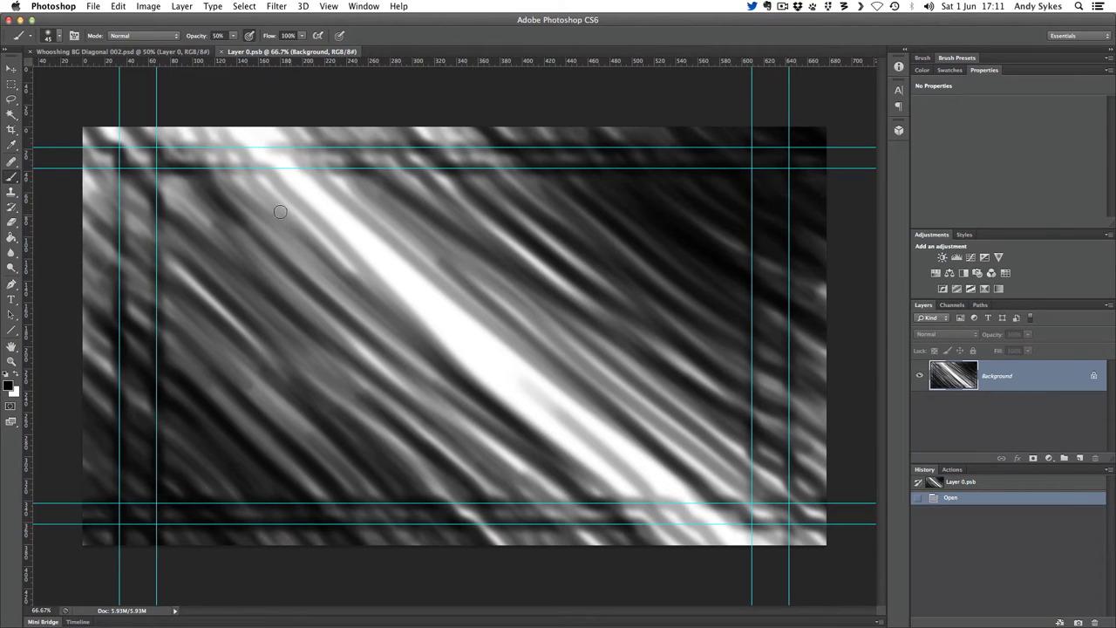
{"action": "left_click_drag", "start_coordinate": [280, 211], "coordinate": [523, 423]}
{"action": "left_click_drag", "start_coordinate": [252, 170], "coordinate": [501, 406]}
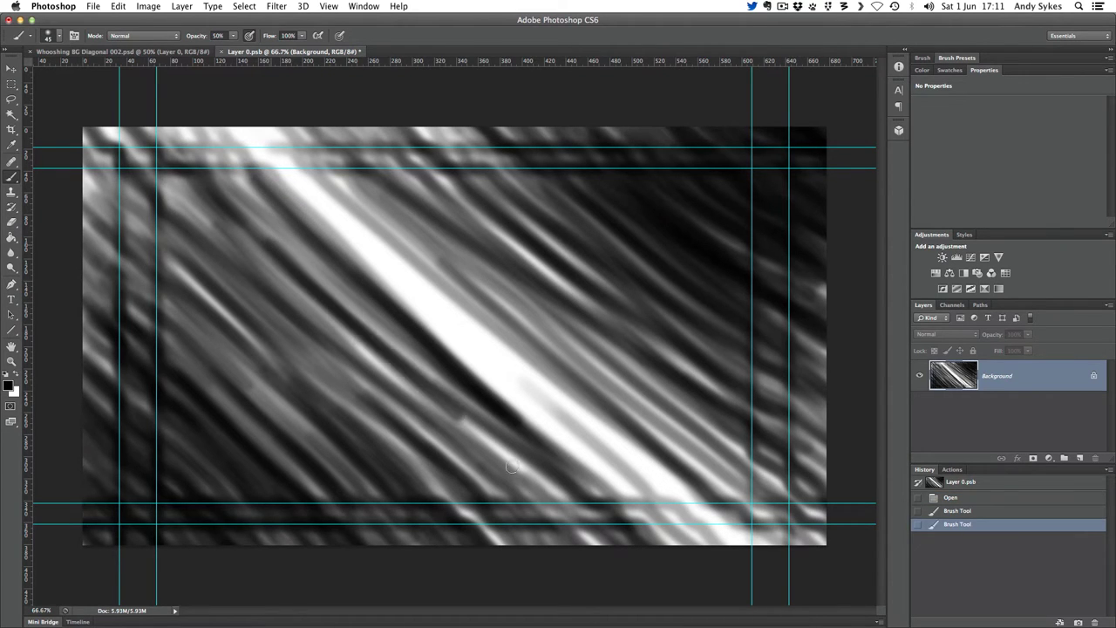
{"action": "left_click_drag", "start_coordinate": [512, 467], "coordinate": [534, 488]}
{"action": "left_click_drag", "start_coordinate": [402, 375], "coordinate": [626, 533]}
{"action": "left_click_drag", "start_coordinate": [554, 471], "coordinate": [667, 536]}
{"action": "mouse_move", "coordinate": [245, 169]}
{"action": "left_mouse_down"}
{"action": "mouse_move", "coordinate": [442, 306]}
{"action": "mouse_move", "coordinate": [671, 490]}
{"action": "left_mouse_up"}
{"action": "left_click_drag", "start_coordinate": [287, 140], "coordinate": [632, 408]}
{"action": "left_click_drag", "start_coordinate": [392, 198], "coordinate": [717, 481]}
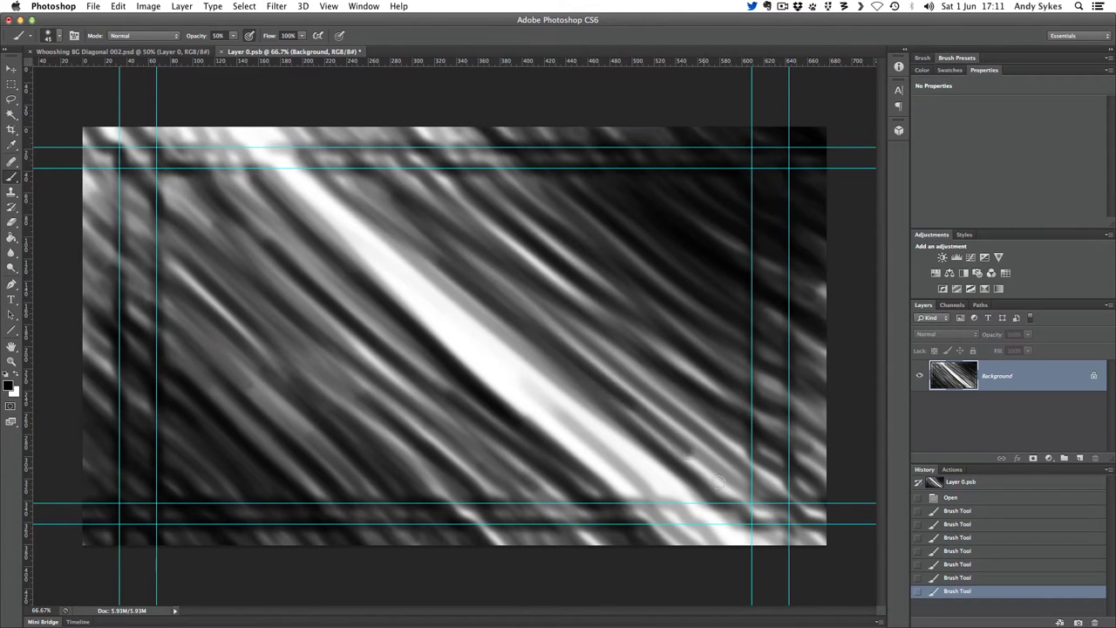
{"action": "left_click_drag", "start_coordinate": [354, 174], "coordinate": [670, 445]}
{"action": "left_click_drag", "start_coordinate": [636, 378], "coordinate": [832, 550]}
{"action": "left_click_drag", "start_coordinate": [722, 470], "coordinate": [787, 555]}
{"action": "left_click_drag", "start_coordinate": [595, 483], "coordinate": [698, 546]}
{"action": "left_click_drag", "start_coordinate": [486, 443], "coordinate": [631, 546]}
Darken the grey streaks on both sides of the central streak with many parallel black diagonal brush strokes
{"action": "left_click_drag", "start_coordinate": [233, 225], "coordinate": [479, 434]}
{"action": "left_click_drag", "start_coordinate": [150, 132], "coordinate": [421, 359]}
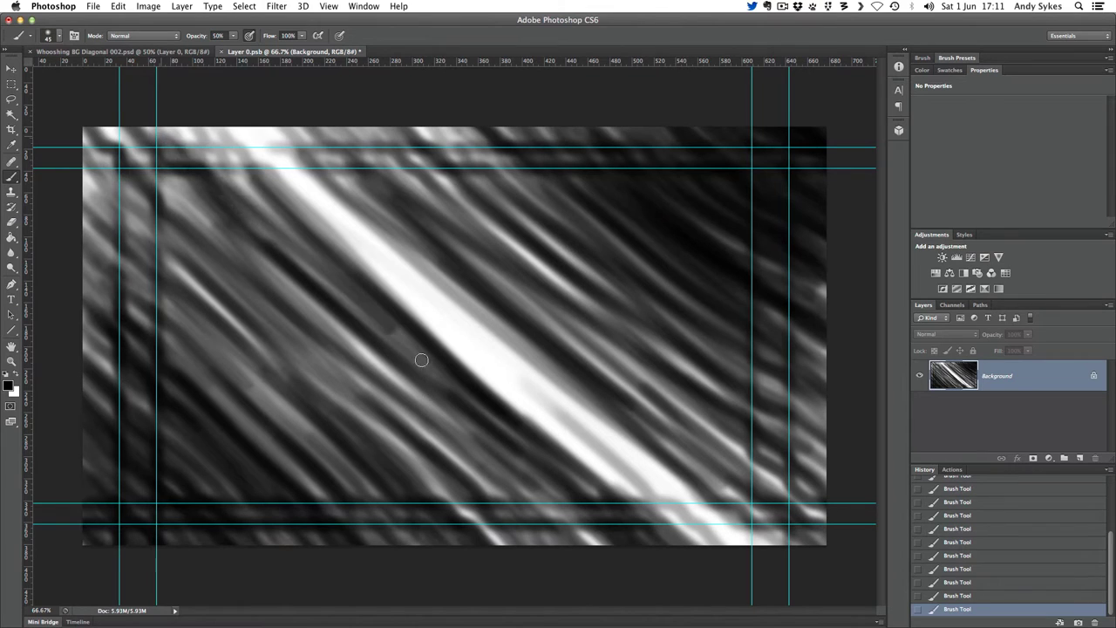
{"action": "mouse_move", "coordinate": [156, 165]}
{"action": "left_mouse_down"}
{"action": "mouse_move", "coordinate": [228, 245]}
{"action": "mouse_move", "coordinate": [453, 440]}
{"action": "left_mouse_up"}
{"action": "left_click_drag", "start_coordinate": [174, 131], "coordinate": [369, 335]}
{"action": "left_click_drag", "start_coordinate": [175, 212], "coordinate": [540, 544]}
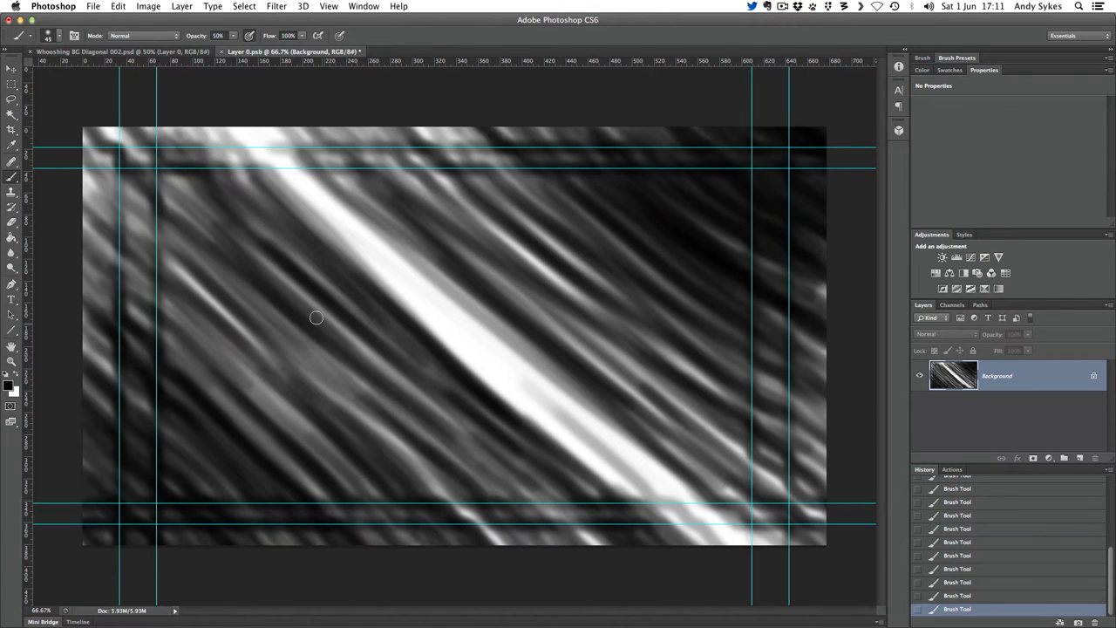
{"action": "left_click_drag", "start_coordinate": [316, 317], "coordinate": [603, 546]}
{"action": "left_click_drag", "start_coordinate": [313, 143], "coordinate": [561, 364]}
{"action": "left_click_drag", "start_coordinate": [345, 122], "coordinate": [565, 304]}
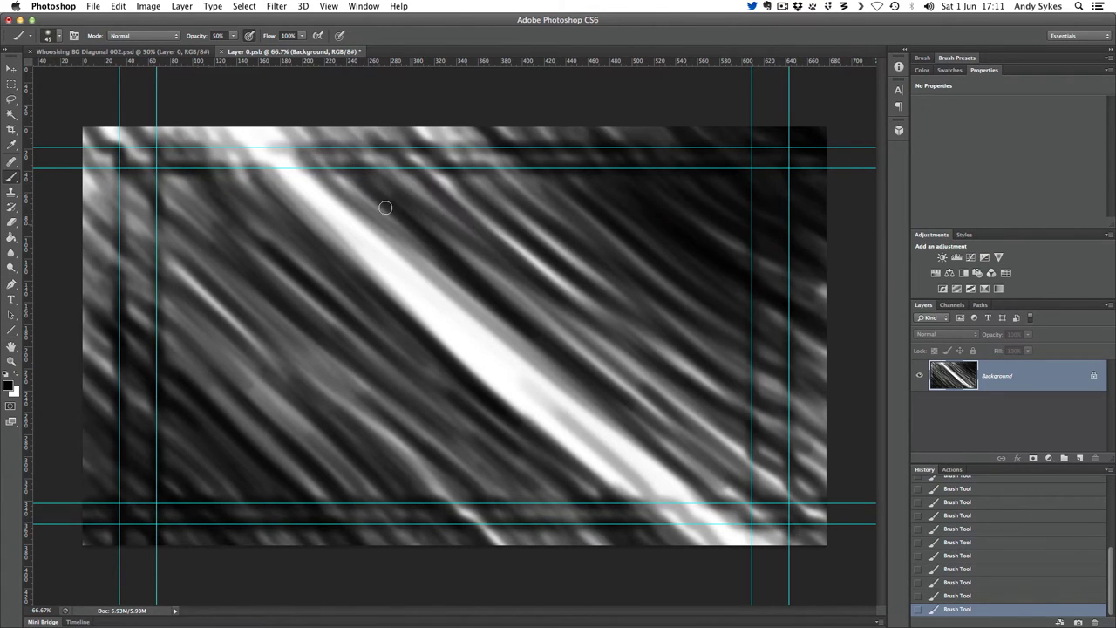
{"action": "left_click_drag", "start_coordinate": [287, 121], "coordinate": [523, 276]}
{"action": "left_click_drag", "start_coordinate": [571, 322], "coordinate": [813, 521]}
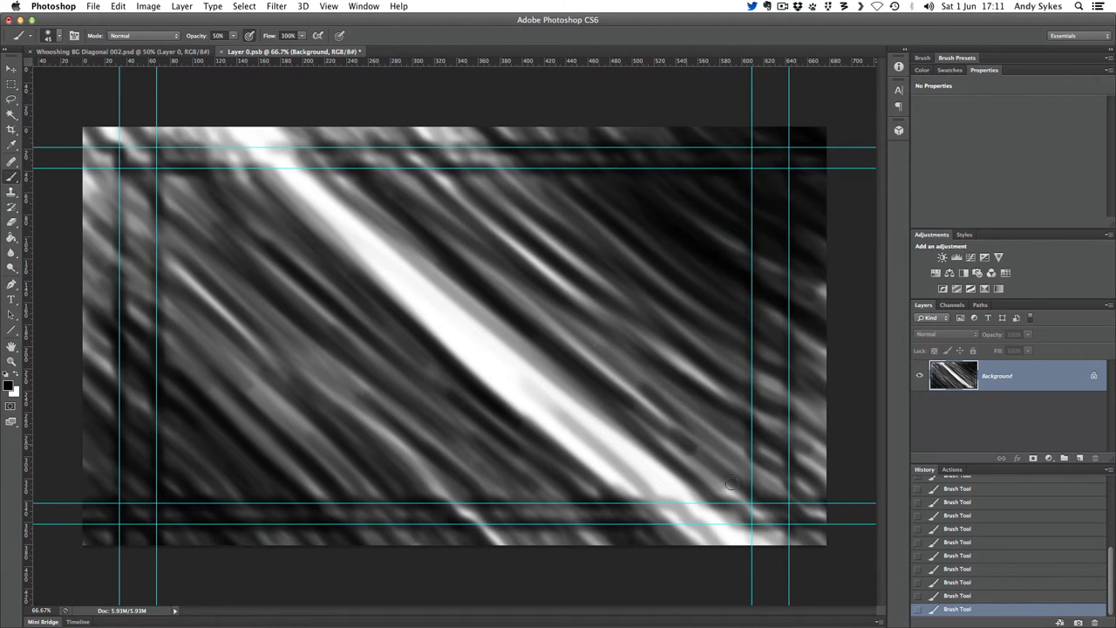
{"action": "left_click_drag", "start_coordinate": [689, 446], "coordinate": [815, 540]}
{"action": "left_click_drag", "start_coordinate": [732, 445], "coordinate": [824, 540]}
{"action": "left_click_drag", "start_coordinate": [786, 455], "coordinate": [819, 490]}
{"action": "left_click_drag", "start_coordinate": [483, 251], "coordinate": [740, 471]}
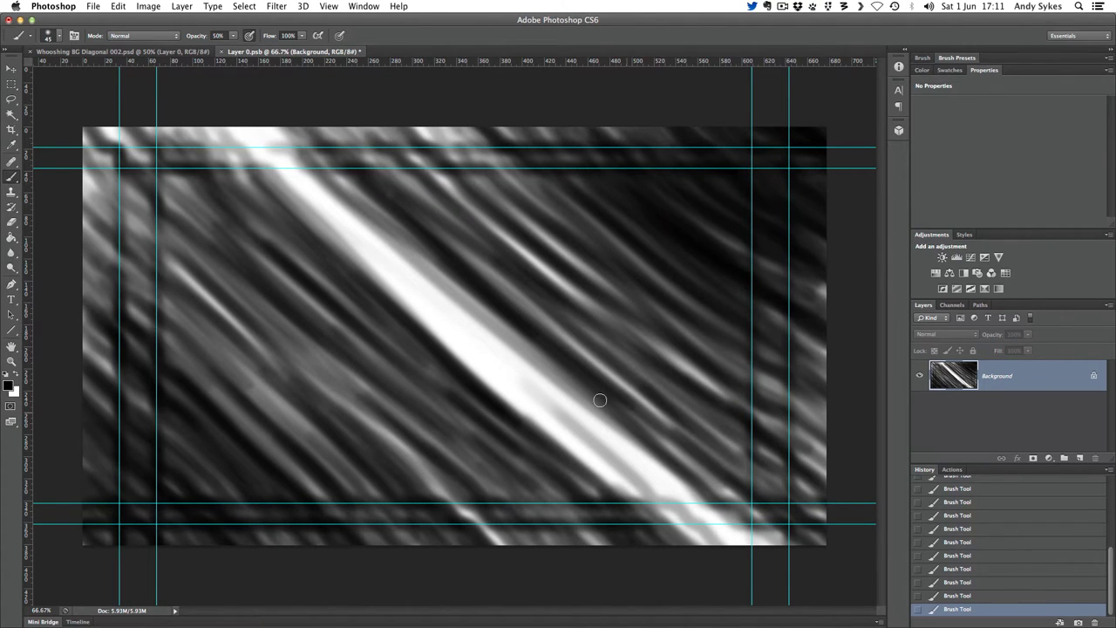
{"action": "mouse_move", "coordinate": [372, 328]}
{"action": "left_mouse_down"}
{"action": "mouse_move", "coordinate": [543, 468]}
{"action": "mouse_move", "coordinate": [580, 515]}
{"action": "left_mouse_up"}
{"action": "left_click_drag", "start_coordinate": [232, 230], "coordinate": [476, 453]}
{"action": "left_click_drag", "start_coordinate": [259, 251], "coordinate": [481, 486]}
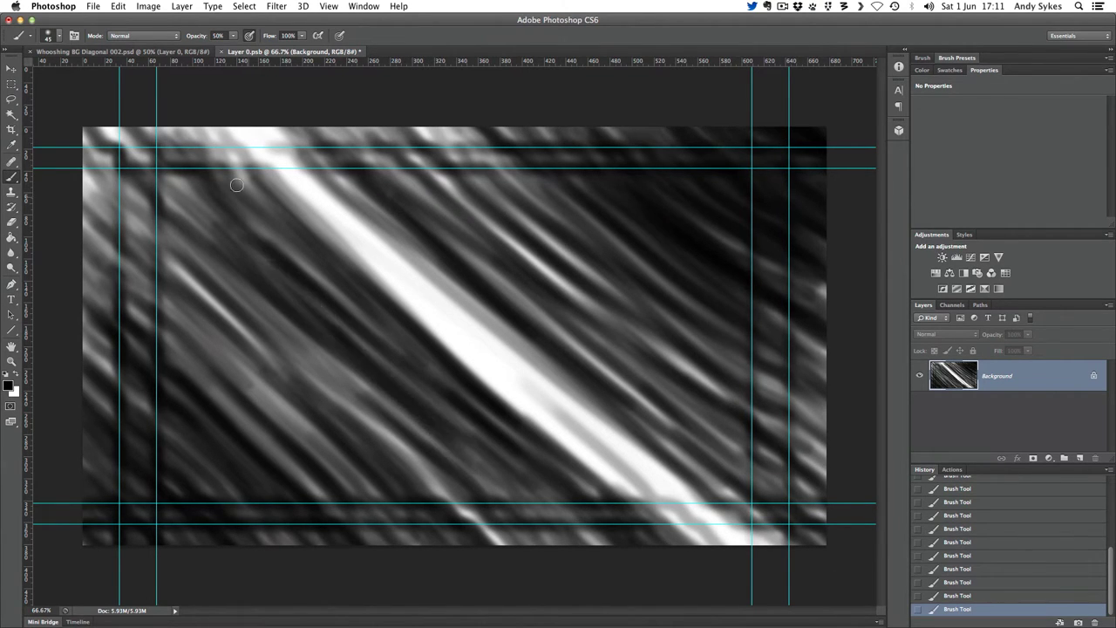
{"action": "left_click_drag", "start_coordinate": [233, 182], "coordinate": [354, 298]}
{"action": "mouse_move", "coordinate": [145, 138]}
{"action": "left_mouse_down"}
{"action": "mouse_move", "coordinate": [387, 404]}
{"action": "mouse_move", "coordinate": [405, 464]}
{"action": "left_mouse_up"}
{"action": "left_click_drag", "start_coordinate": [288, 353], "coordinate": [501, 529]}
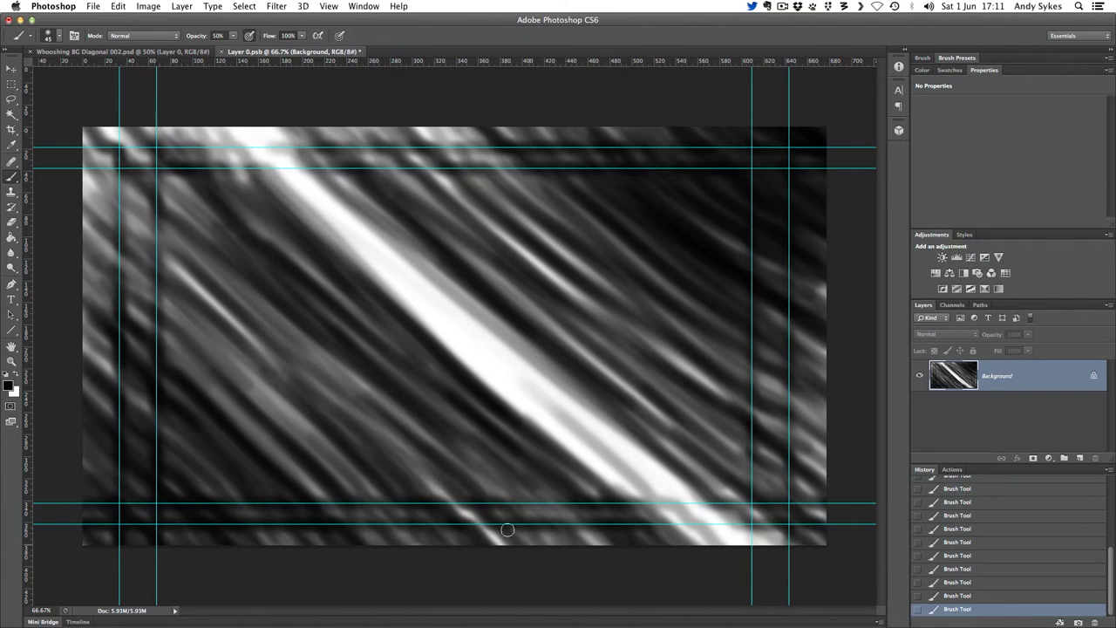
{"action": "left_click_drag", "start_coordinate": [268, 305], "coordinate": [478, 511]}
{"action": "left_click_drag", "start_coordinate": [435, 186], "coordinate": [776, 488]}
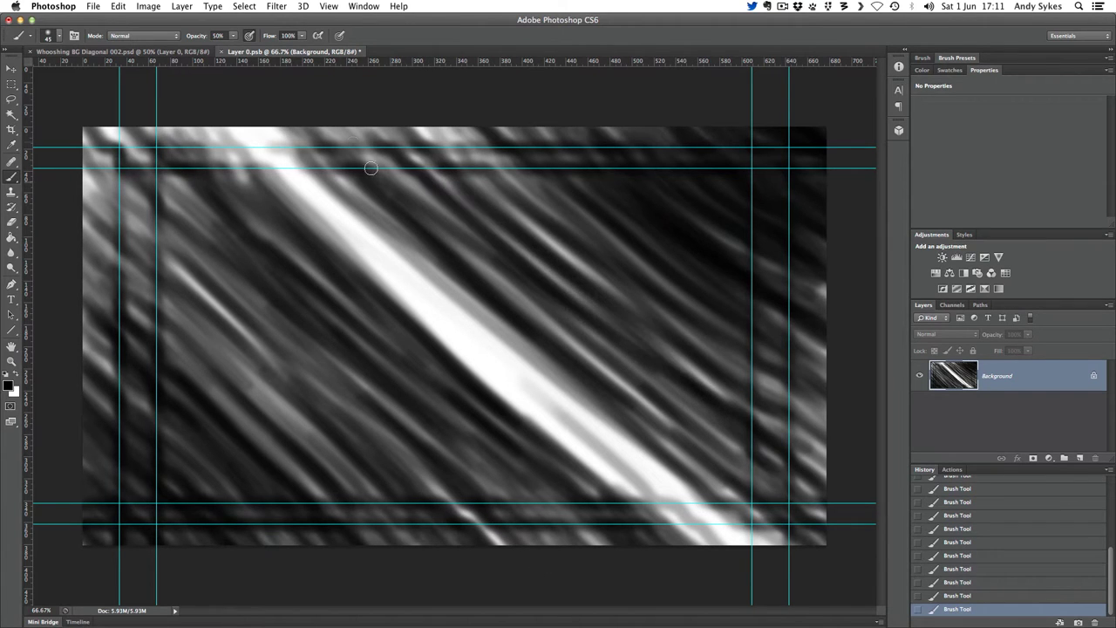
{"action": "left_click_drag", "start_coordinate": [371, 167], "coordinate": [749, 505]}
{"action": "left_click_drag", "start_coordinate": [448, 232], "coordinate": [739, 489]}
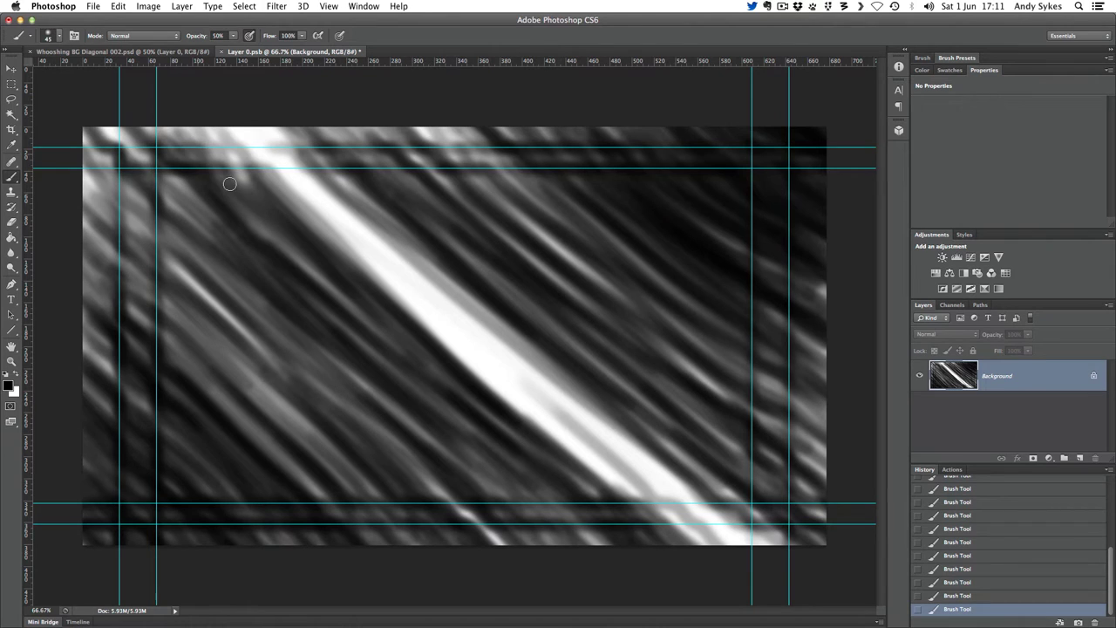
{"action": "left_click_drag", "start_coordinate": [203, 155], "coordinate": [329, 279]}
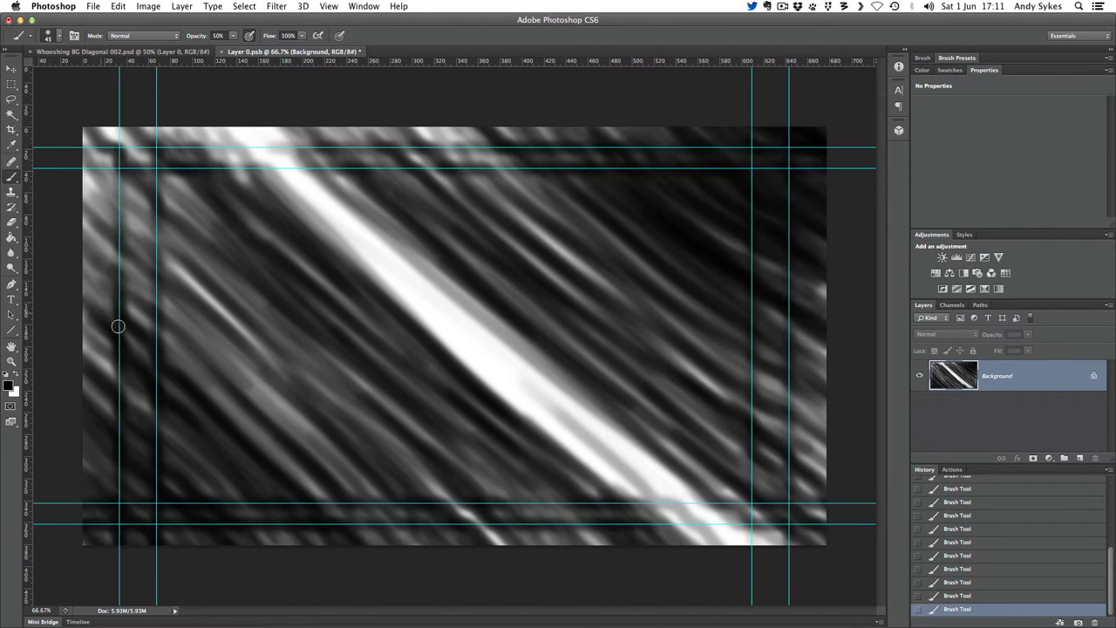
{"action": "left_click_drag", "start_coordinate": [183, 305], "coordinate": [374, 490]}
{"action": "left_click_drag", "start_coordinate": [237, 309], "coordinate": [471, 532]}
{"action": "left_click_drag", "start_coordinate": [146, 305], "coordinate": [366, 514]}
{"action": "left_click_drag", "start_coordinate": [126, 196], "coordinate": [440, 485]}
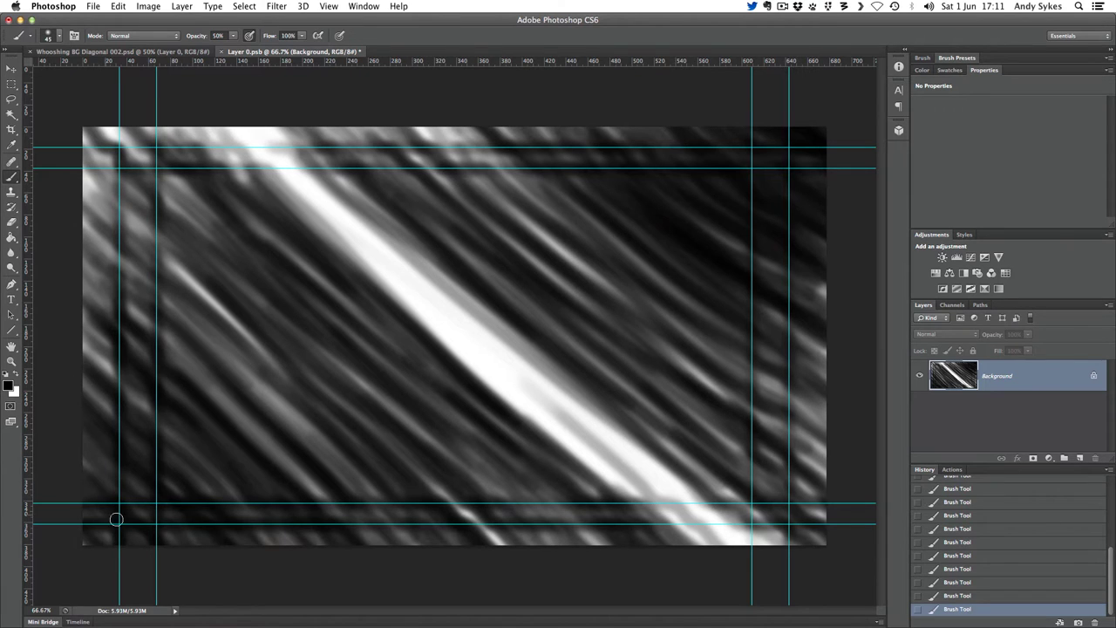
Switch the brush colour to white and paint parallel diagonal streaks across the artwork's lower-left half and left edge
{"action": "left_click", "coordinate": [17, 376]}
{"action": "left_click_drag", "start_coordinate": [70, 501], "coordinate": [139, 558]}
{"action": "mouse_move", "coordinate": [67, 463]}
{"action": "left_mouse_down"}
{"action": "mouse_move", "coordinate": [162, 561]}
{"action": "mouse_move", "coordinate": [207, 582]}
{"action": "mouse_move", "coordinate": [88, 436]}
{"action": "mouse_move", "coordinate": [257, 595]}
{"action": "left_mouse_up"}
{"action": "left_click_drag", "start_coordinate": [83, 393], "coordinate": [289, 585]}
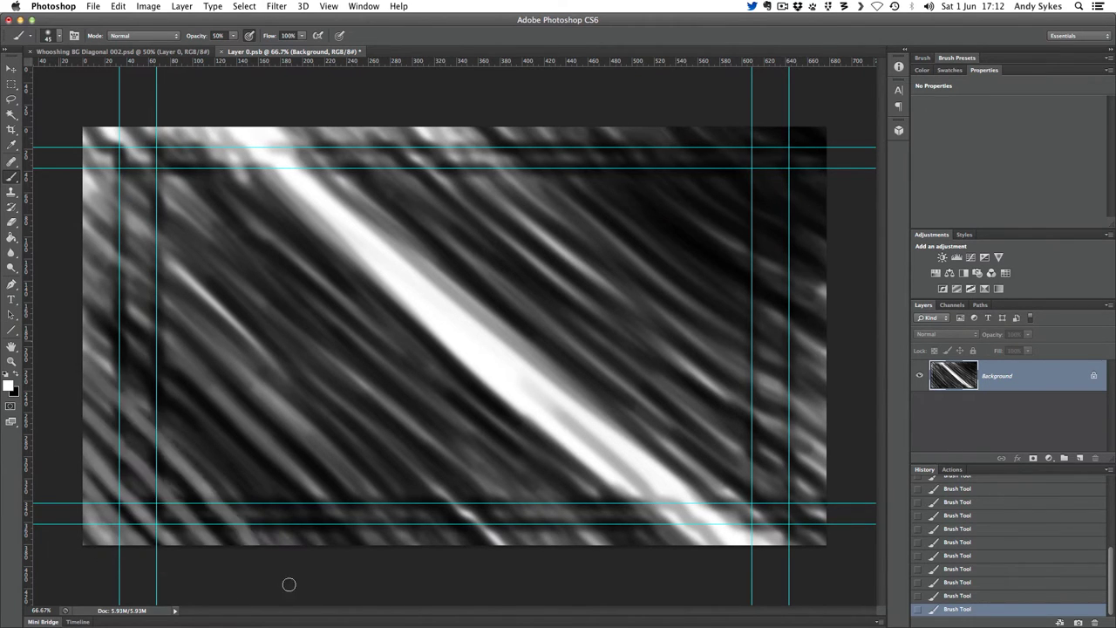
{"action": "mouse_move", "coordinate": [92, 331]}
{"action": "left_mouse_down"}
{"action": "mouse_move", "coordinate": [303, 553]}
{"action": "mouse_move", "coordinate": [301, 505]}
{"action": "left_mouse_up"}
{"action": "left_click_drag", "start_coordinate": [90, 422], "coordinate": [236, 553]}
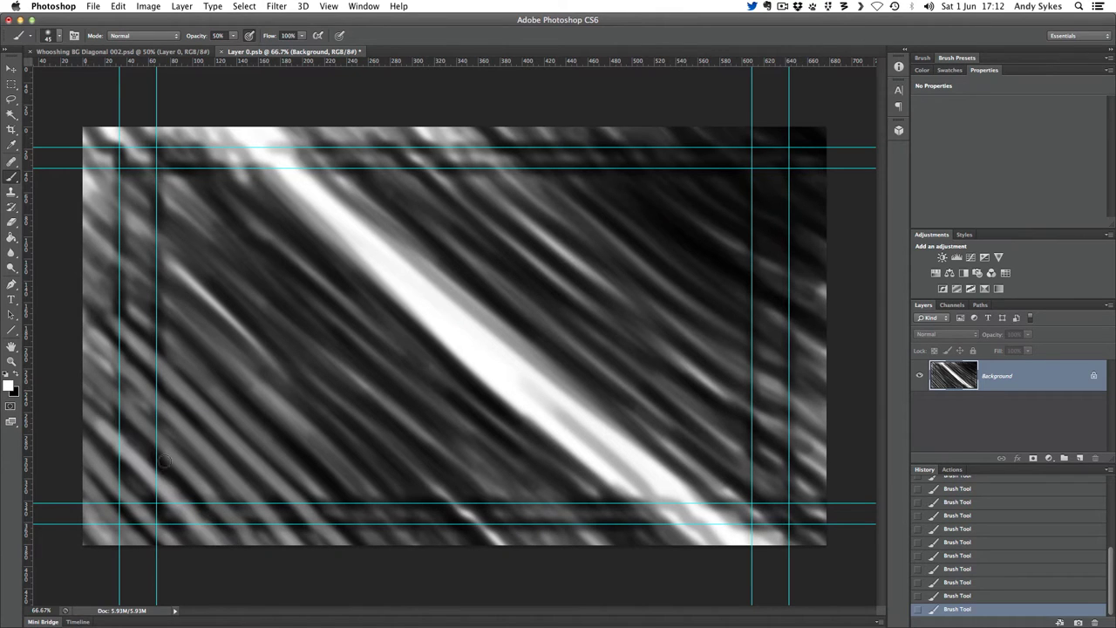
{"action": "left_click_drag", "start_coordinate": [87, 391], "coordinate": [170, 471]}
{"action": "mouse_move", "coordinate": [82, 427]}
{"action": "left_mouse_down"}
{"action": "mouse_move", "coordinate": [156, 511]}
{"action": "mouse_move", "coordinate": [315, 542]}
{"action": "left_mouse_up"}
{"action": "left_click_drag", "start_coordinate": [272, 465], "coordinate": [383, 546]}
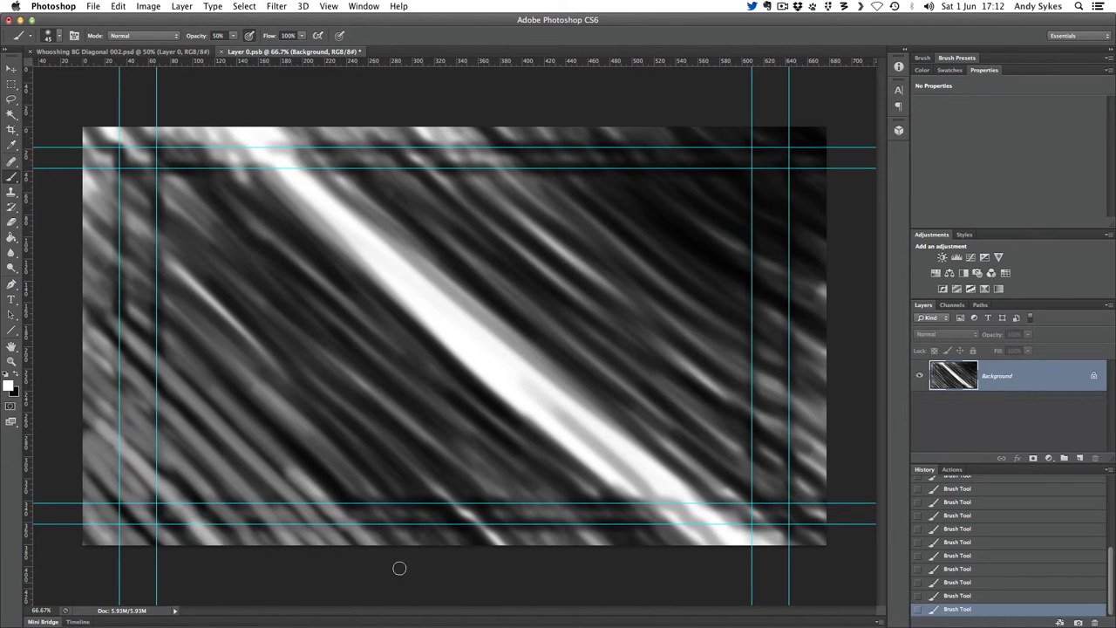
{"action": "left_click_drag", "start_coordinate": [152, 279], "coordinate": [461, 570]}
{"action": "left_click_drag", "start_coordinate": [183, 246], "coordinate": [483, 546]}
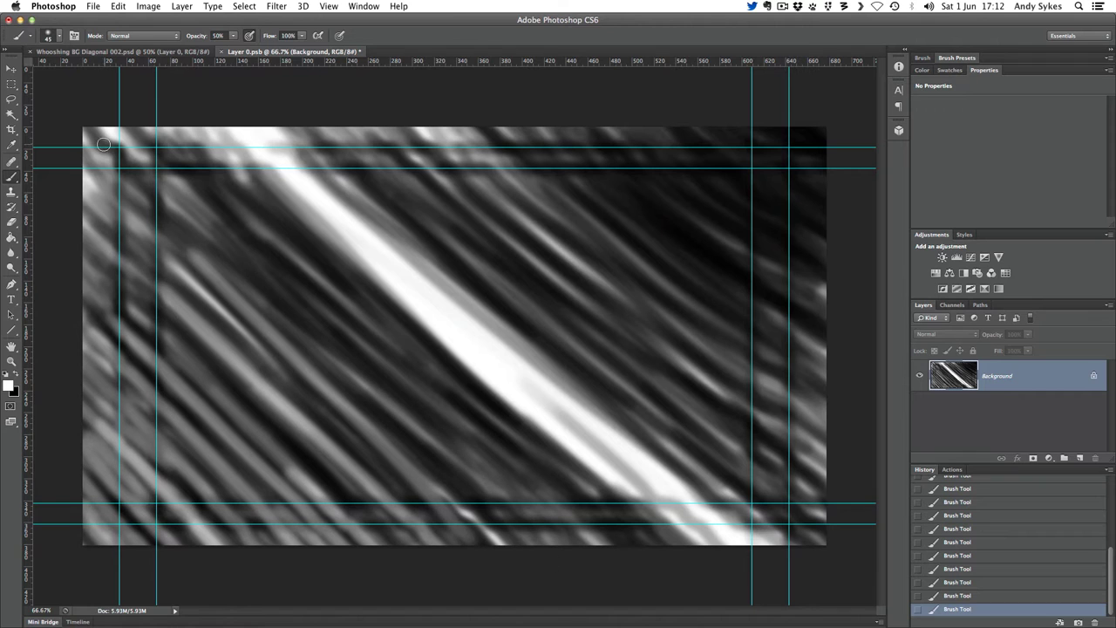
{"action": "left_click_drag", "start_coordinate": [103, 144], "coordinate": [388, 394]}
{"action": "left_click_drag", "start_coordinate": [58, 204], "coordinate": [122, 274]}
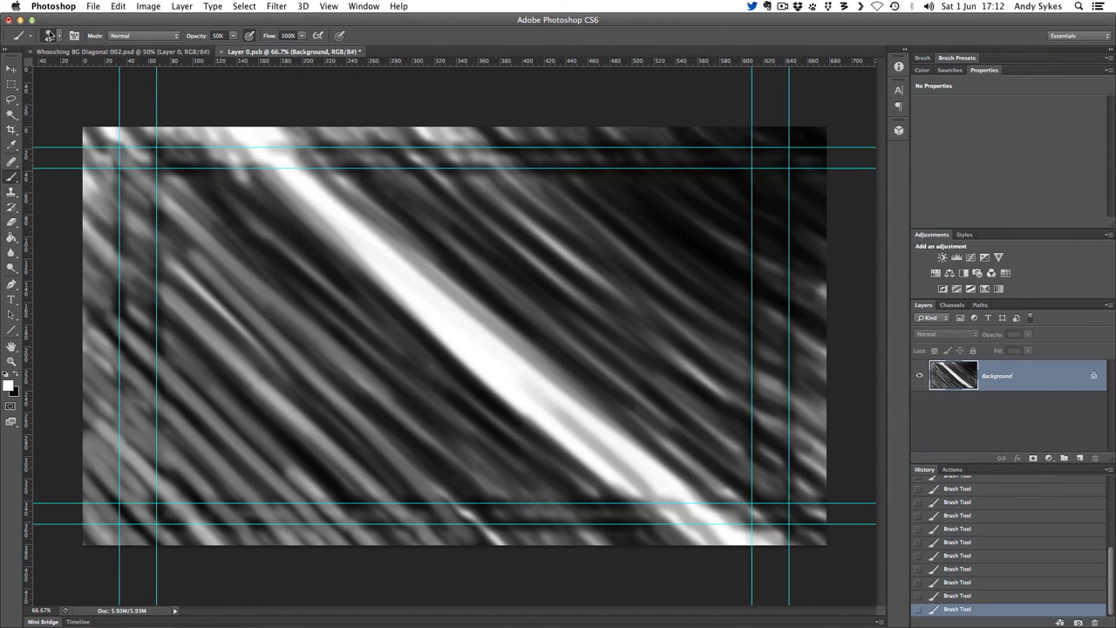
Paint white diagonal streaks across the artwork's upper-right half, from the top edge towards the right edge
{"action": "left_click_drag", "start_coordinate": [492, 239], "coordinate": [729, 478]}
{"action": "left_click_drag", "start_coordinate": [580, 254], "coordinate": [827, 496]}
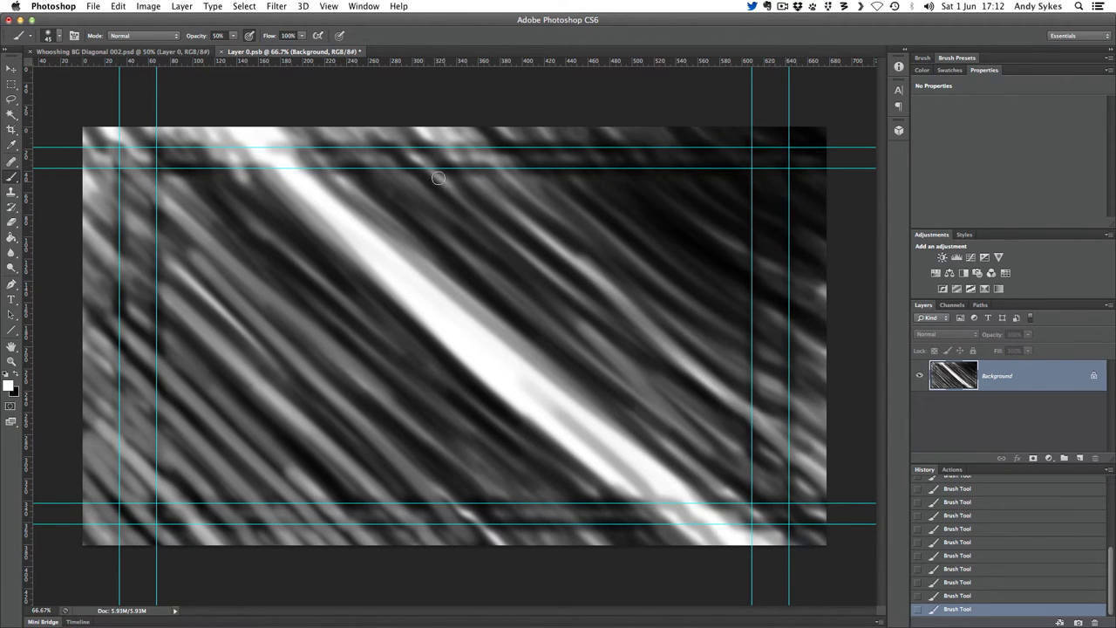
{"action": "left_click_drag", "start_coordinate": [438, 178], "coordinate": [659, 331]}
{"action": "left_click_drag", "start_coordinate": [509, 150], "coordinate": [824, 396]}
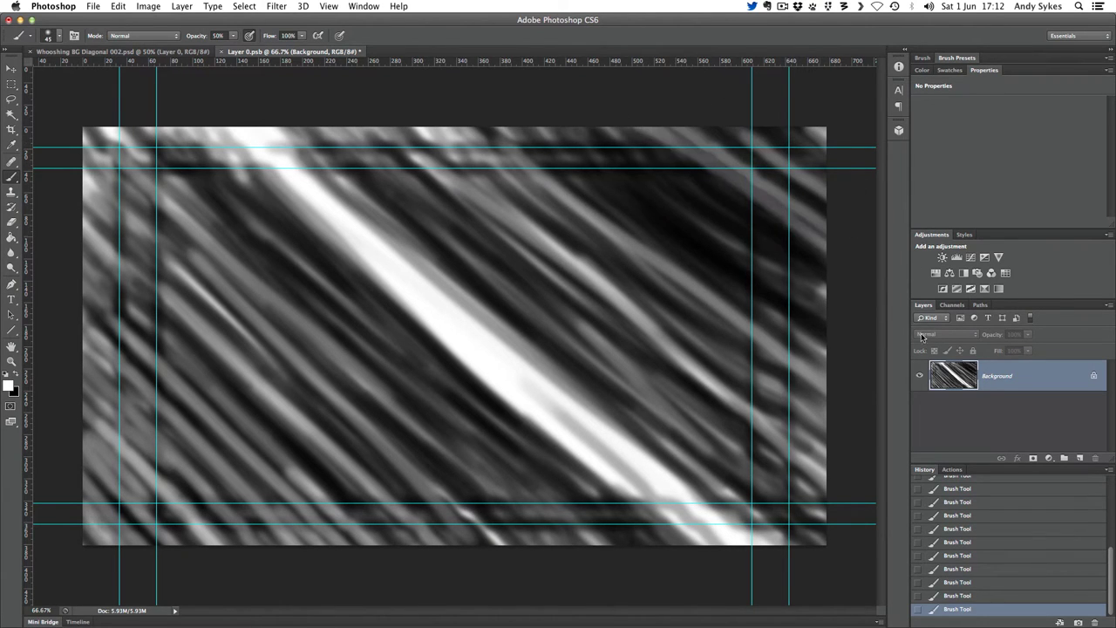
{"action": "left_click_drag", "start_coordinate": [591, 134], "coordinate": [812, 291]}
{"action": "left_click_drag", "start_coordinate": [605, 180], "coordinate": [824, 349]}
{"action": "left_click_drag", "start_coordinate": [600, 107], "coordinate": [819, 271]}
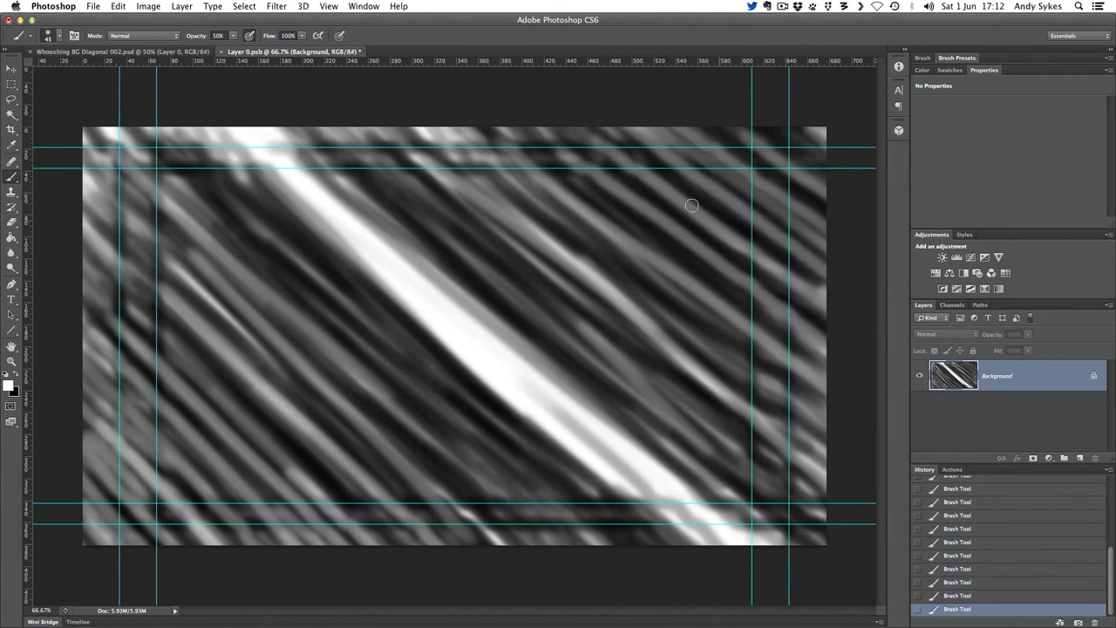
{"action": "left_click_drag", "start_coordinate": [565, 140], "coordinate": [789, 317]}
{"action": "left_click_drag", "start_coordinate": [501, 114], "coordinate": [788, 318]}
{"action": "left_click_drag", "start_coordinate": [637, 124], "coordinate": [772, 327]}
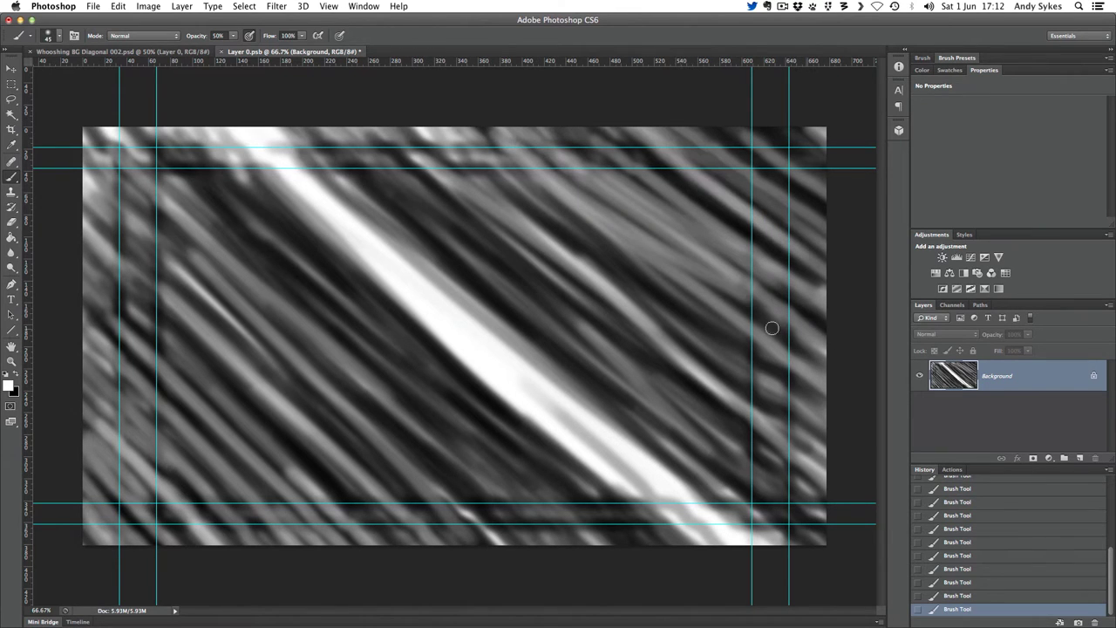
{"action": "mouse_move", "coordinate": [384, 167]}
{"action": "left_mouse_down"}
{"action": "mouse_move", "coordinate": [537, 269]}
{"action": "mouse_move", "coordinate": [566, 309]}
{"action": "left_mouse_up"}
{"action": "left_click_drag", "start_coordinate": [486, 231], "coordinate": [609, 401]}
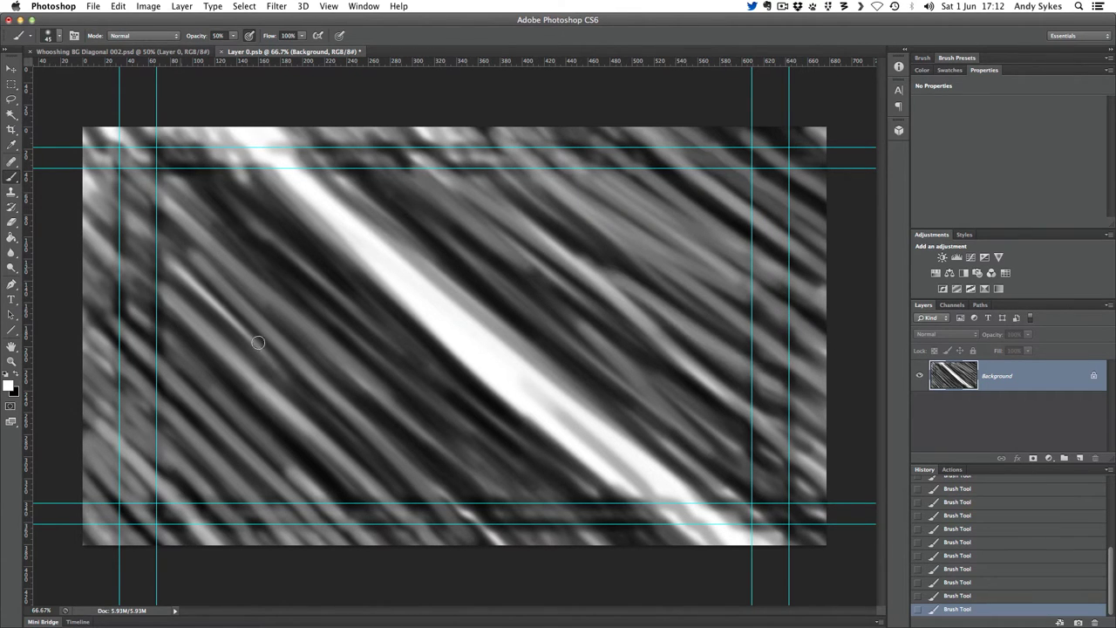
Add a few more white diagonal streaks below the central streak and at the artwork's left edge
{"action": "mouse_move", "coordinate": [306, 311]}
{"action": "left_mouse_down"}
{"action": "mouse_move", "coordinate": [426, 450]}
{"action": "mouse_move", "coordinate": [569, 556]}
{"action": "left_mouse_up"}
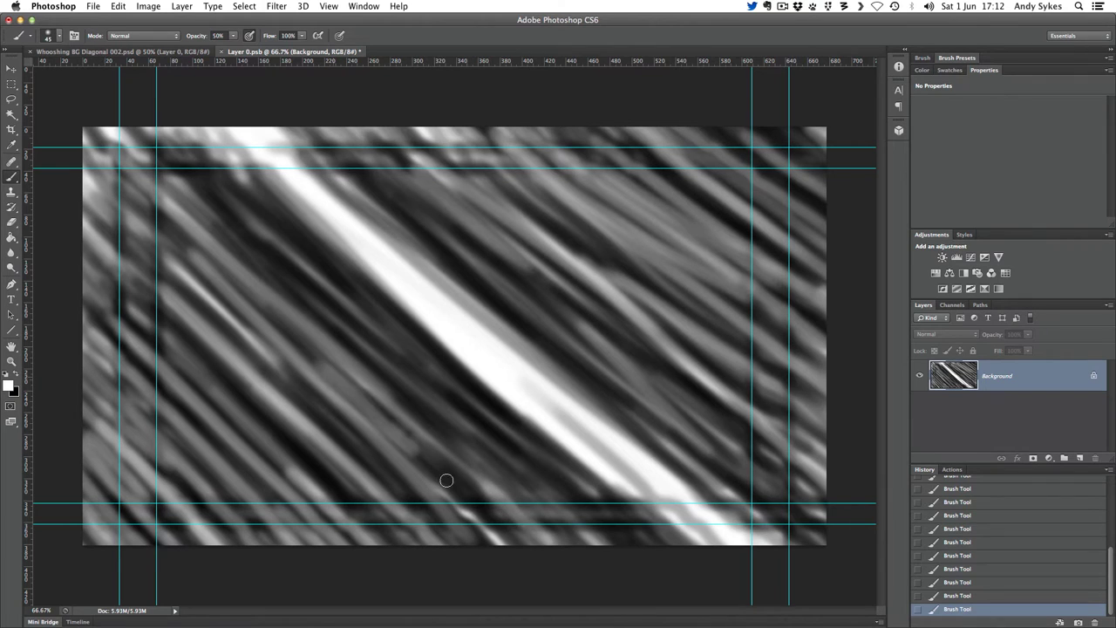
{"action": "left_click_drag", "start_coordinate": [279, 292], "coordinate": [425, 434]}
{"action": "left_click_drag", "start_coordinate": [78, 201], "coordinate": [141, 343]}
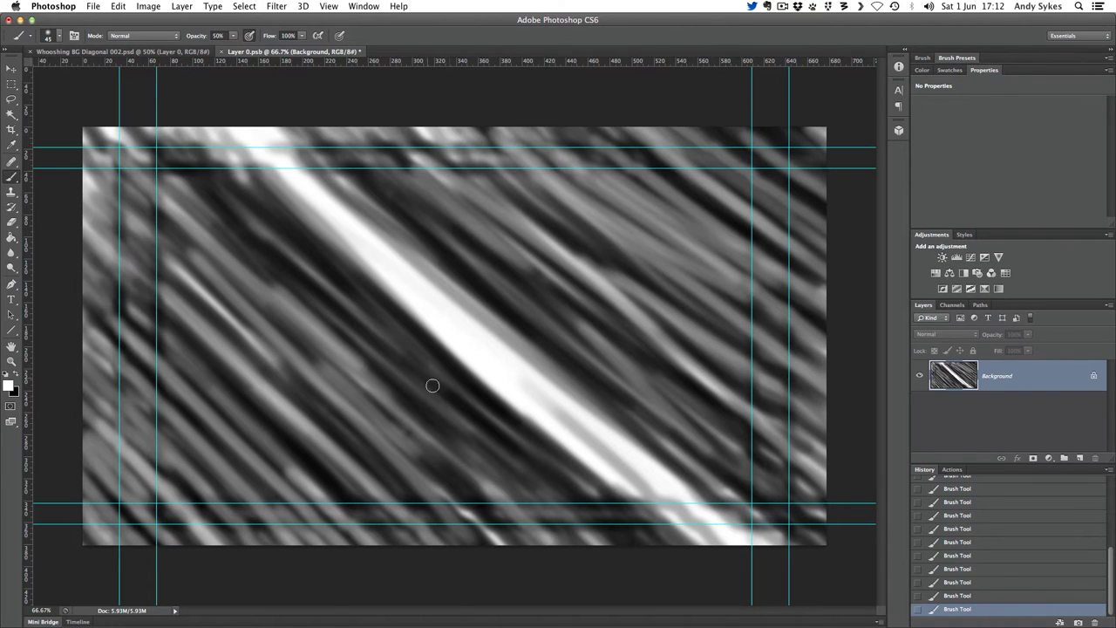
{"action": "left_click_drag", "start_coordinate": [431, 386], "coordinate": [602, 531]}
Switch the brush colour to black and break up the lower-left streaks with parallel diagonal strokes
{"action": "left_click", "coordinate": [15, 376]}
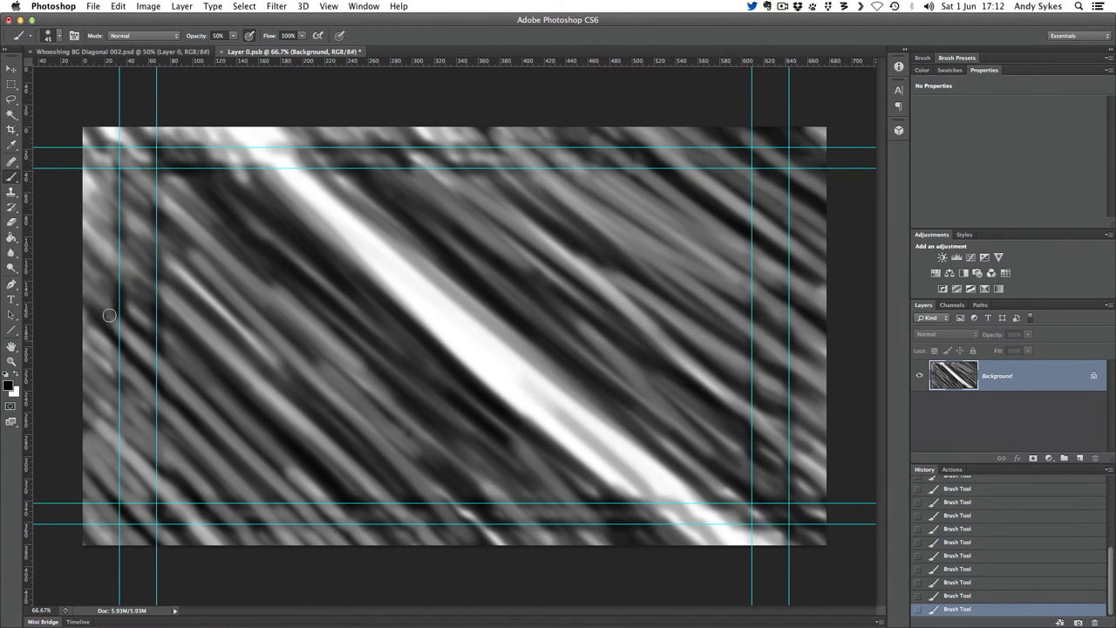
{"action": "left_click_drag", "start_coordinate": [145, 272], "coordinate": [279, 403]}
{"action": "left_click_drag", "start_coordinate": [141, 349], "coordinate": [291, 471]}
{"action": "left_click_drag", "start_coordinate": [181, 382], "coordinate": [354, 528]}
{"action": "left_click_drag", "start_coordinate": [103, 253], "coordinate": [297, 436]}
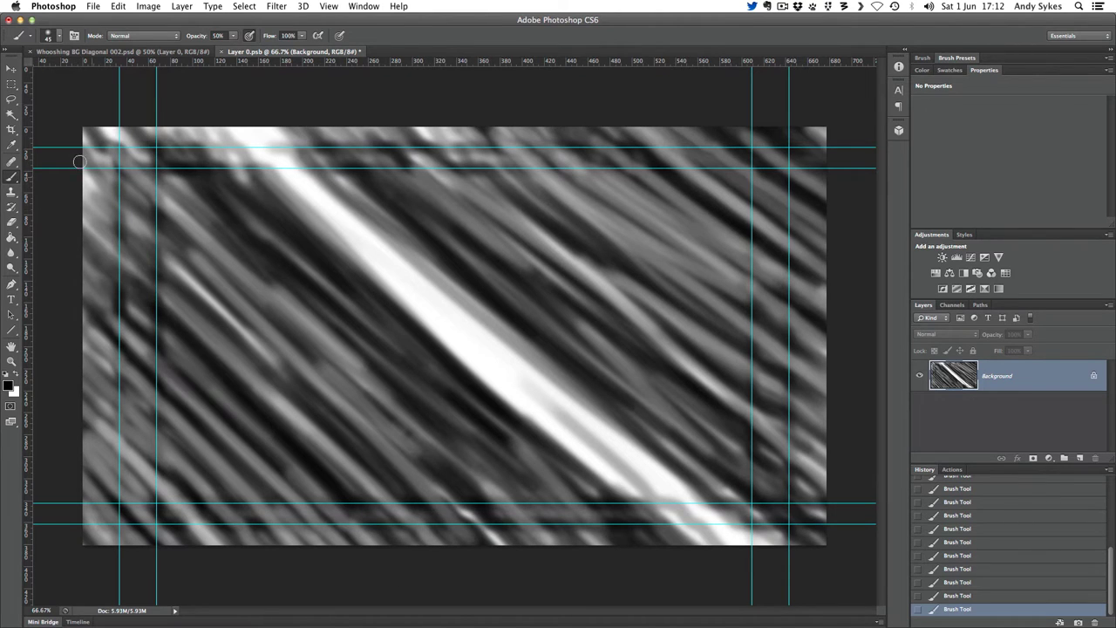
{"action": "left_click_drag", "start_coordinate": [87, 165], "coordinate": [481, 523]}
{"action": "left_click_drag", "start_coordinate": [279, 285], "coordinate": [558, 540]}
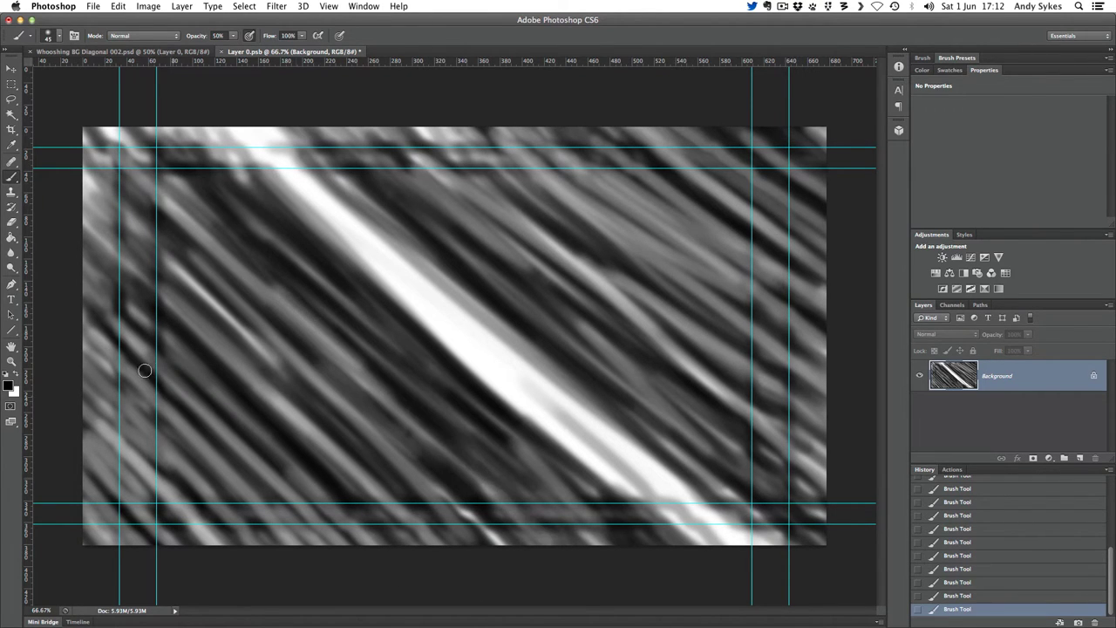
{"action": "left_click_drag", "start_coordinate": [142, 366], "coordinate": [319, 534]}
{"action": "left_click_drag", "start_coordinate": [67, 404], "coordinate": [218, 544]}
Paint black diagonal strokes between the light streaks in the artwork's upper-right half
{"action": "left_click_drag", "start_coordinate": [540, 229], "coordinate": [817, 471]}
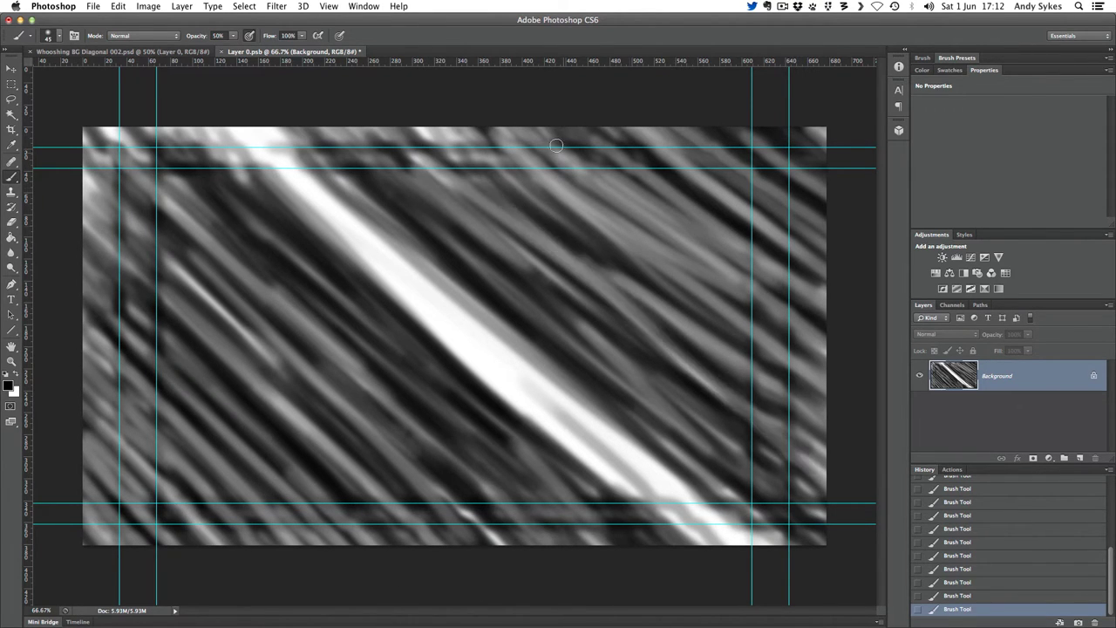
{"action": "left_click_drag", "start_coordinate": [556, 146], "coordinate": [819, 371]}
{"action": "left_click_drag", "start_coordinate": [584, 192], "coordinate": [820, 418]}
{"action": "left_click_drag", "start_coordinate": [624, 160], "coordinate": [827, 326]}
{"action": "left_click_drag", "start_coordinate": [775, 176], "coordinate": [845, 267]}
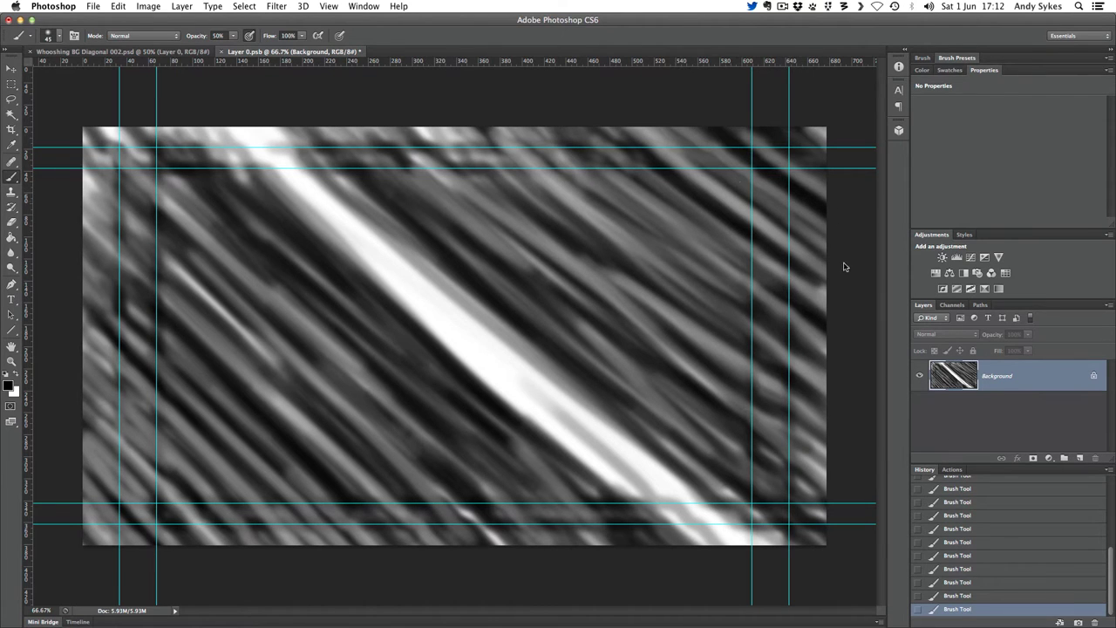
{"action": "left_click_drag", "start_coordinate": [720, 176], "coordinate": [845, 328]}
{"action": "left_click_drag", "start_coordinate": [537, 167], "coordinate": [870, 442]}
{"action": "left_click_drag", "start_coordinate": [454, 207], "coordinate": [735, 434]}
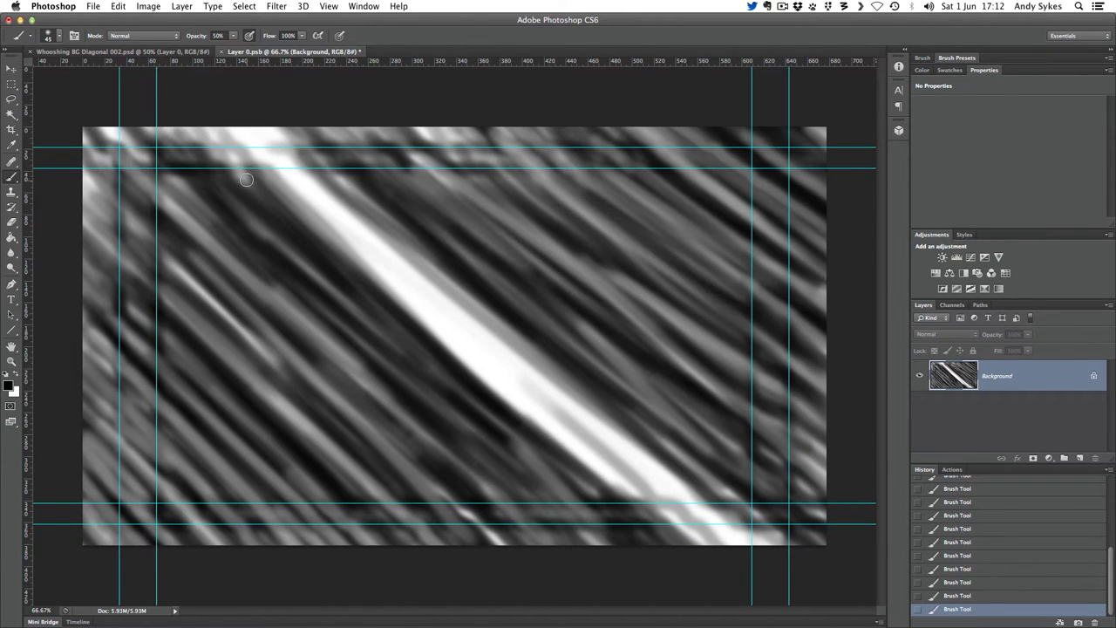
Paint black diagonal strokes over the central white streak's edges, from the artwork's top edge to its bottom edge
{"action": "left_click_drag", "start_coordinate": [400, 288], "coordinate": [674, 545]}
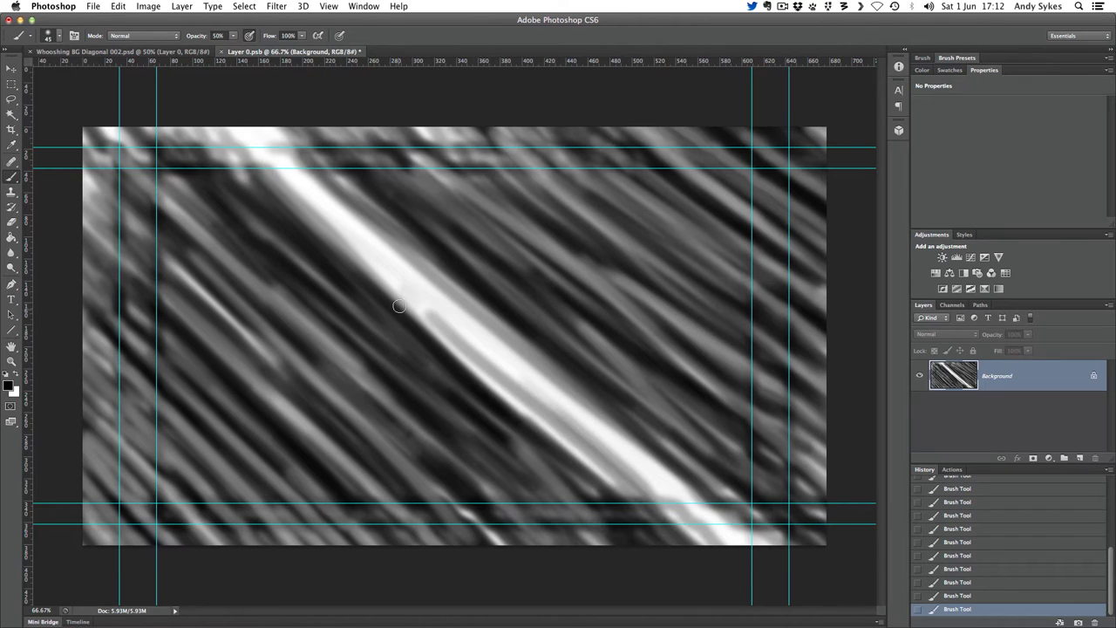
{"action": "left_click_drag", "start_coordinate": [418, 316], "coordinate": [610, 484]}
{"action": "mouse_move", "coordinate": [228, 131]}
{"action": "left_mouse_down"}
{"action": "mouse_move", "coordinate": [340, 228]}
{"action": "mouse_move", "coordinate": [370, 213]}
{"action": "left_mouse_up"}
{"action": "left_click_drag", "start_coordinate": [180, 125], "coordinate": [244, 174]}
{"action": "left_click_drag", "start_coordinate": [233, 163], "coordinate": [452, 374]}
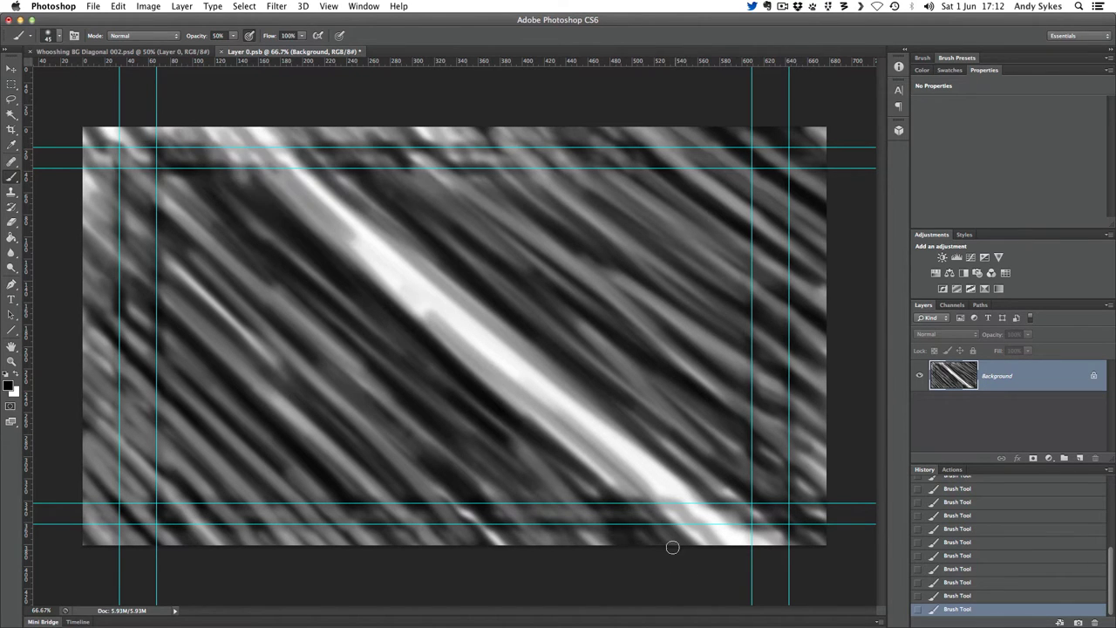
{"action": "left_click_drag", "start_coordinate": [672, 488], "coordinate": [737, 546]}
{"action": "left_click_drag", "start_coordinate": [654, 437], "coordinate": [767, 539]}
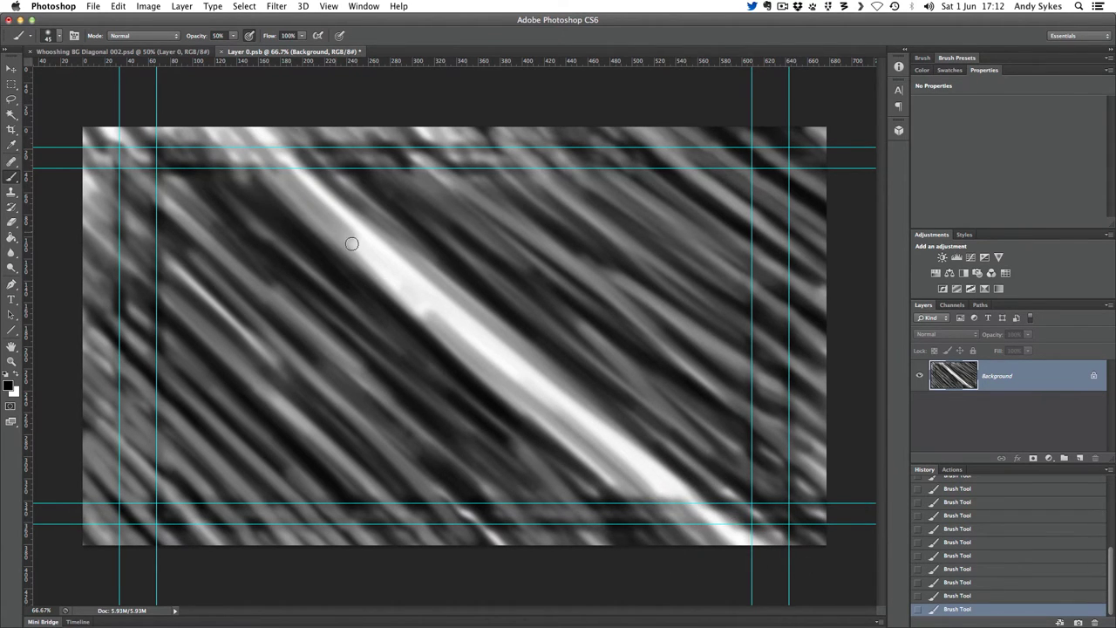
{"action": "left_click_drag", "start_coordinate": [351, 243], "coordinate": [647, 481]}
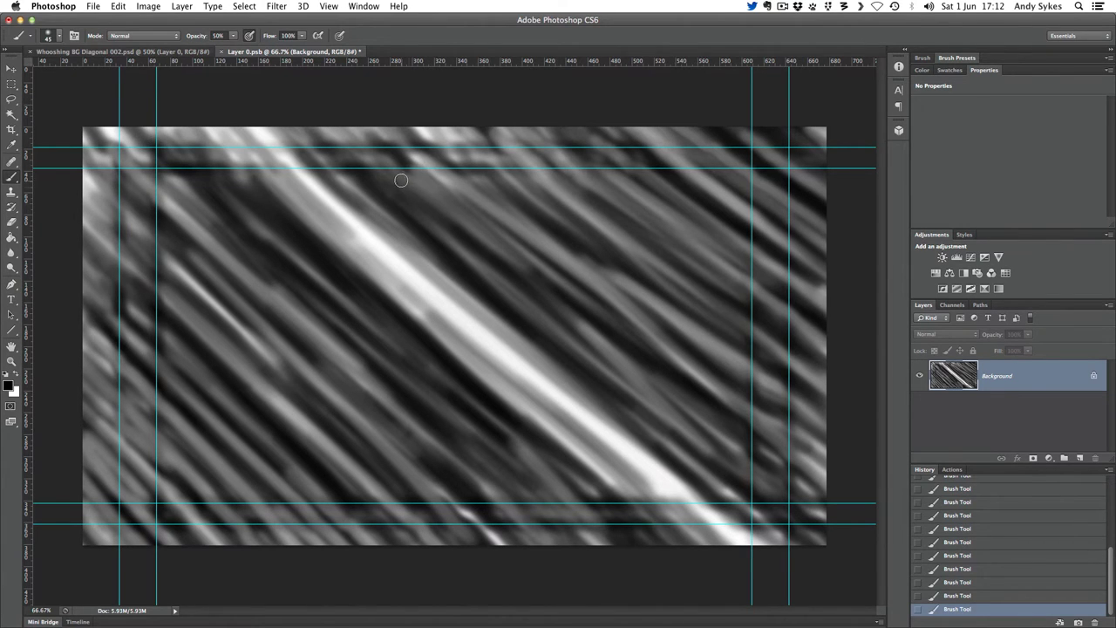
Save and close the smart object's contents, and open the recent file Whooshing BG Diagonal 001.psd
{"action": "key", "text": "super+s"}
{"action": "left_click", "coordinate": [221, 51]}
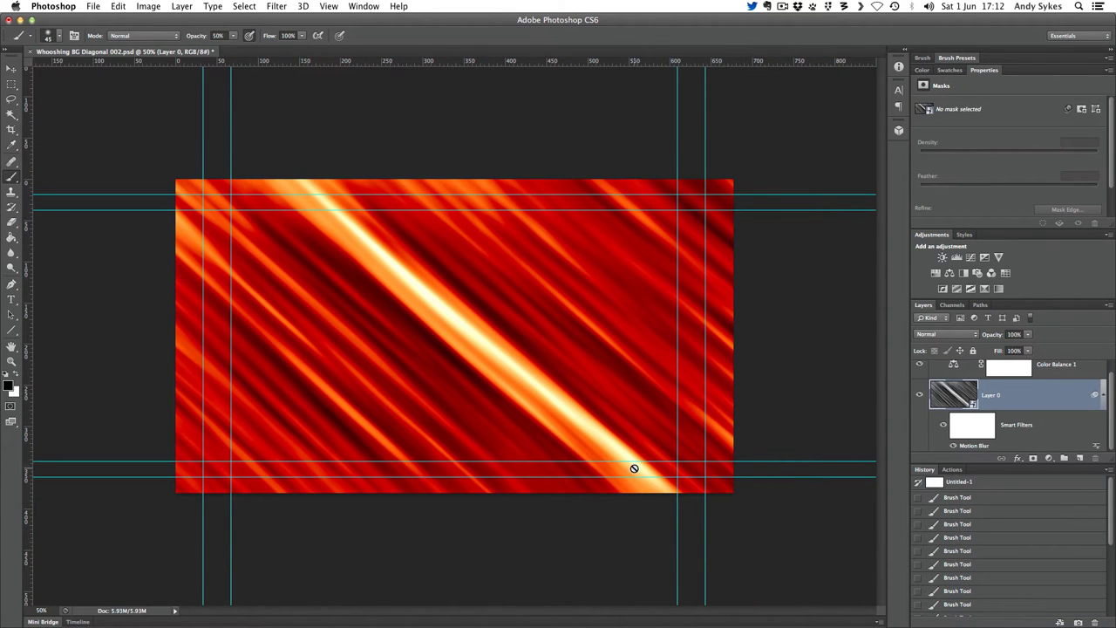
{"action": "left_click", "coordinate": [90, 7]}
{"action": "mouse_move", "coordinate": [123, 76]}
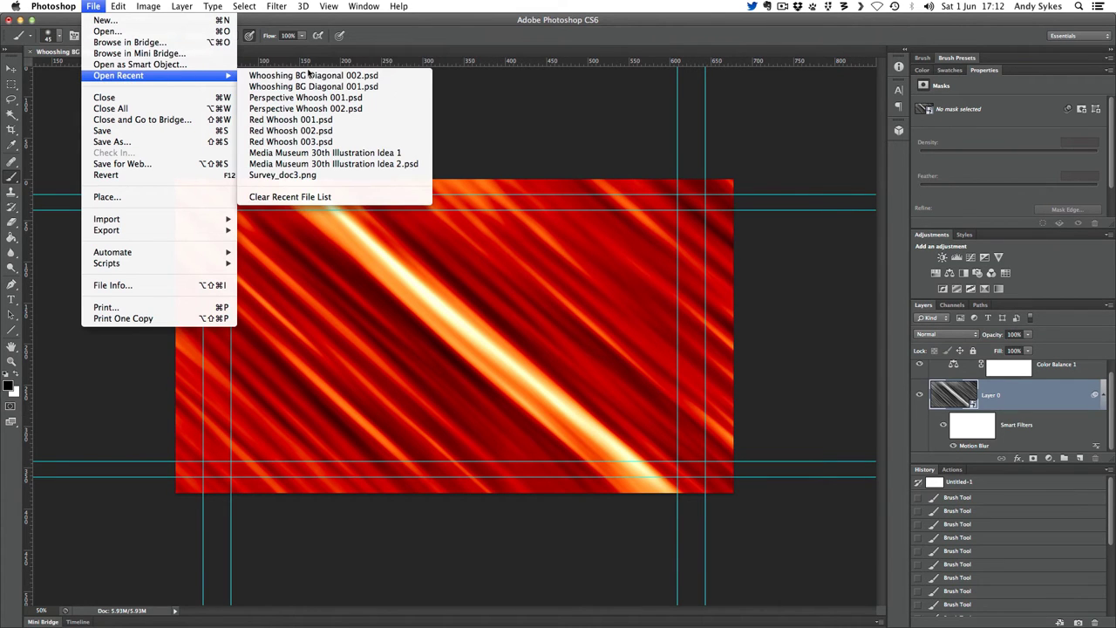
{"action": "left_click", "coordinate": [309, 87]}
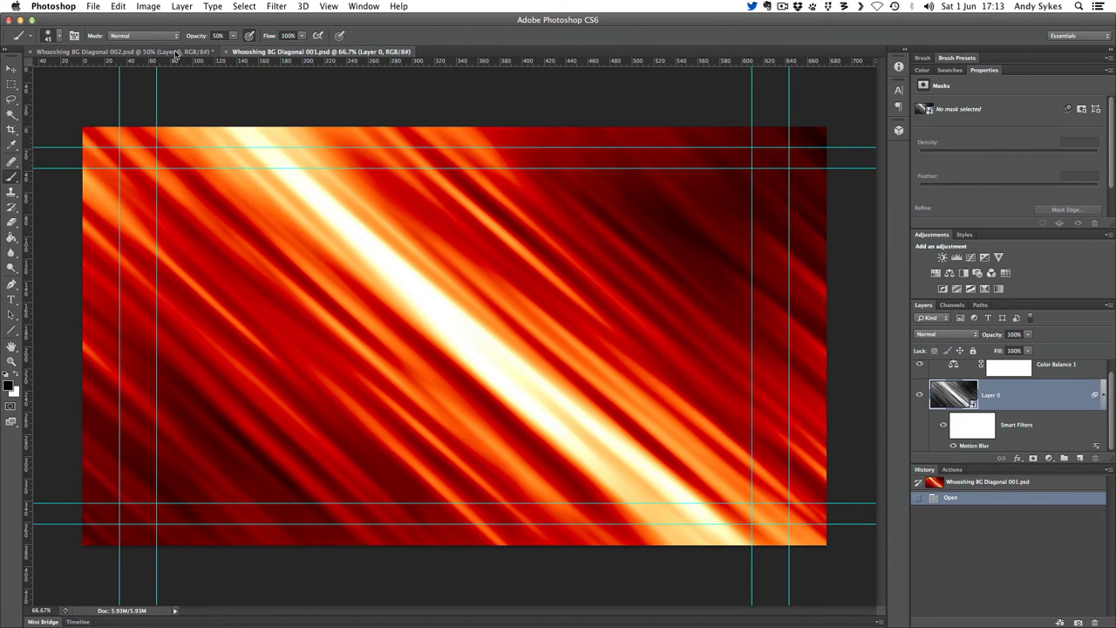
Compare the streak patterns of Whooshing BG Diagonal 002.psd and 001.psd at the same zoom level
{"action": "left_click", "coordinate": [176, 53]}
{"action": "left_click", "coordinate": [251, 53]}
{"action": "left_click", "coordinate": [184, 55]}
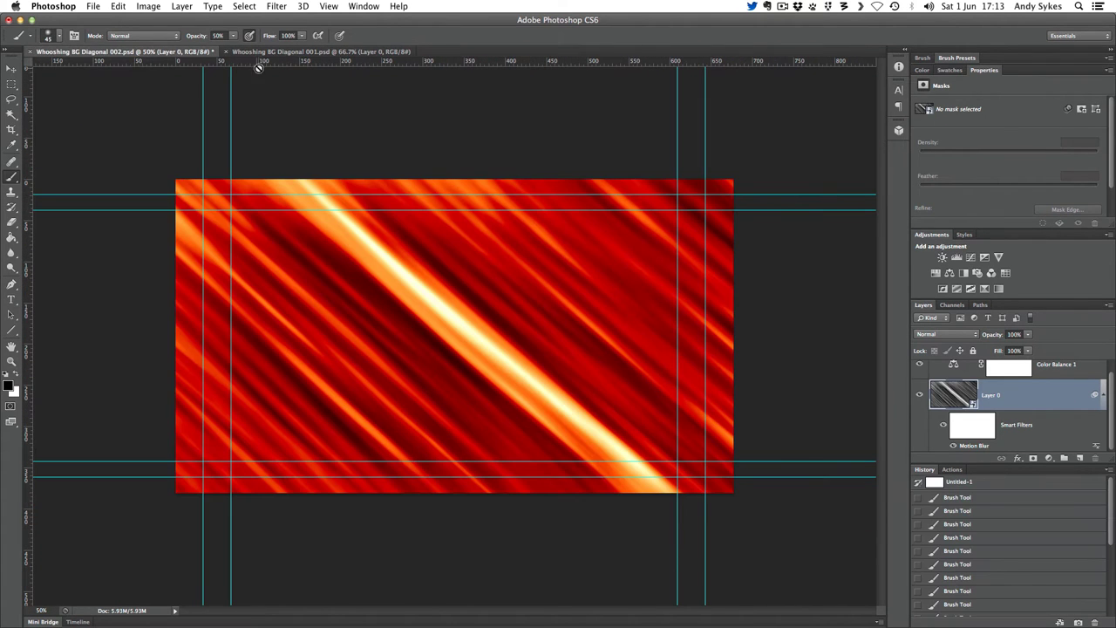
{"action": "left_click", "coordinate": [301, 51]}
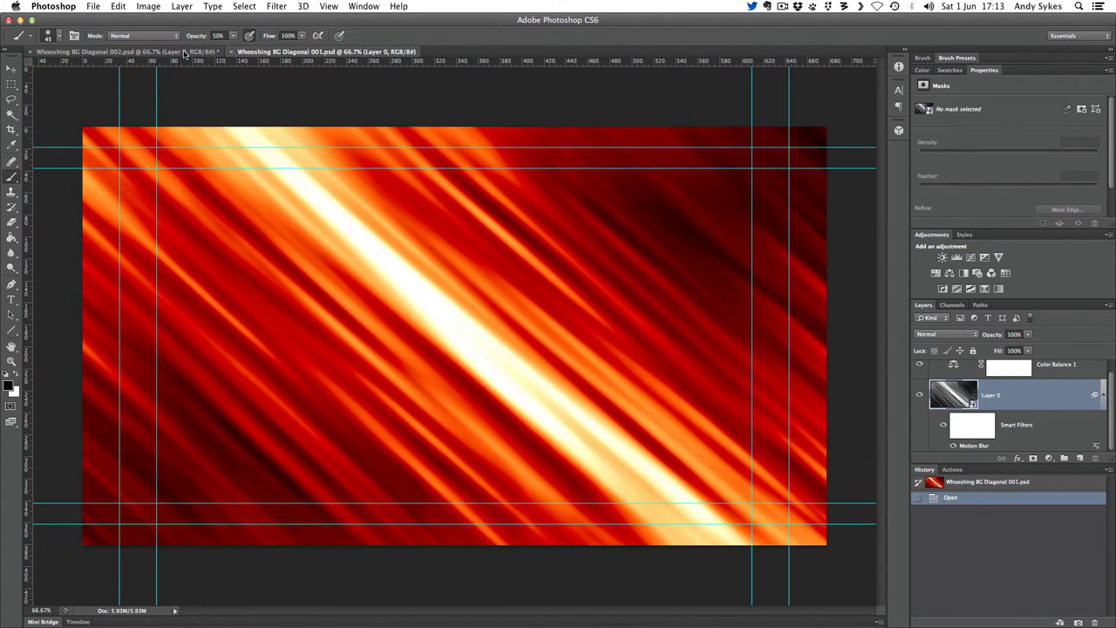
{"action": "left_click", "coordinate": [185, 54]}
{"action": "left_click", "coordinate": [292, 54]}
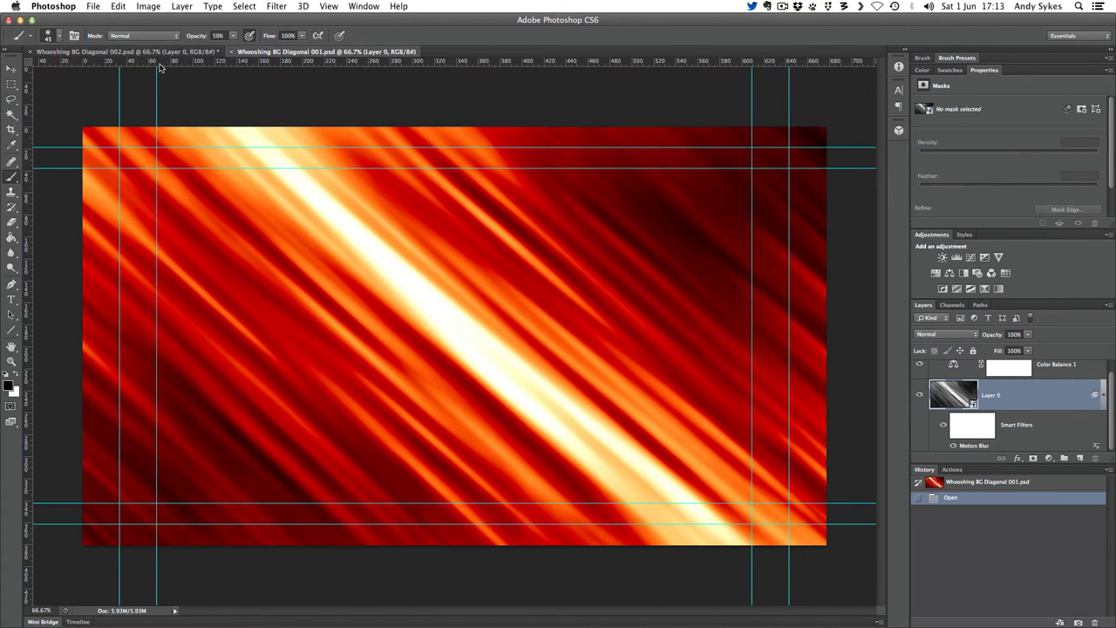
{"action": "left_click", "coordinate": [161, 52]}
{"action": "left_click", "coordinate": [339, 51]}
{"action": "left_click", "coordinate": [181, 54]}
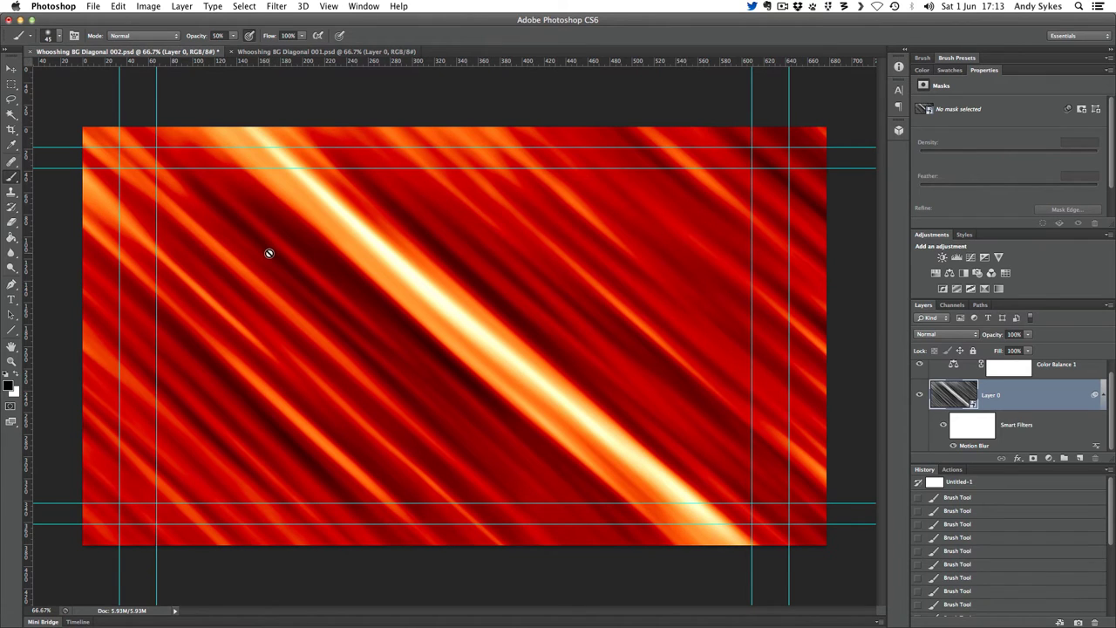
Save the repainted document as Whooshing BG Diagonal 003.psd in Photoshop format with Maximize Compatibility enabled
{"action": "left_click", "coordinate": [92, 6]}
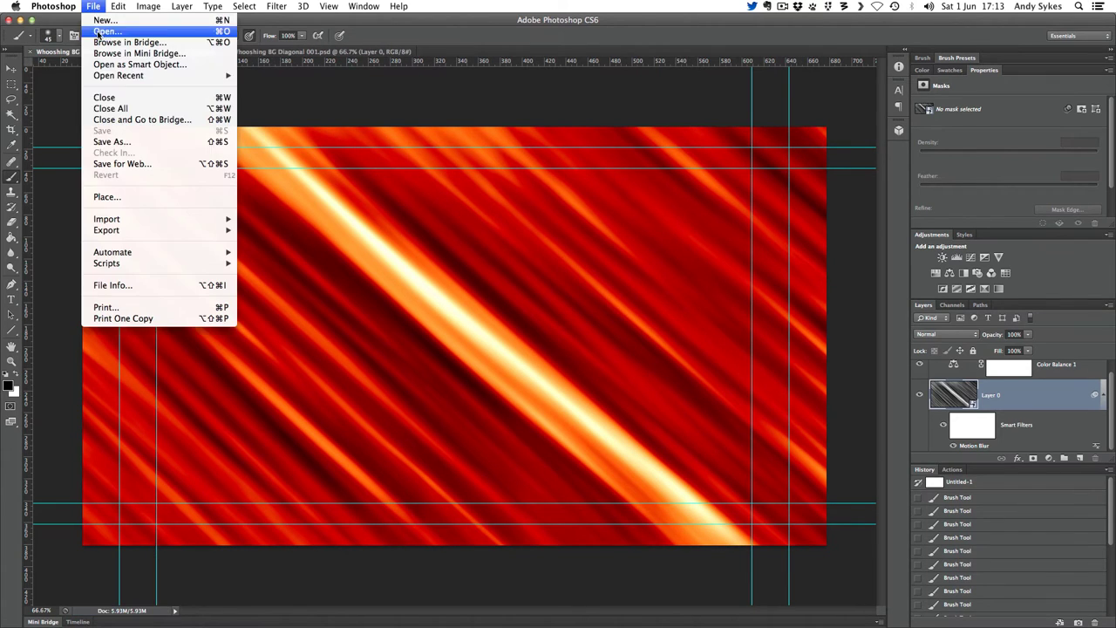
{"action": "left_click", "coordinate": [113, 142]}
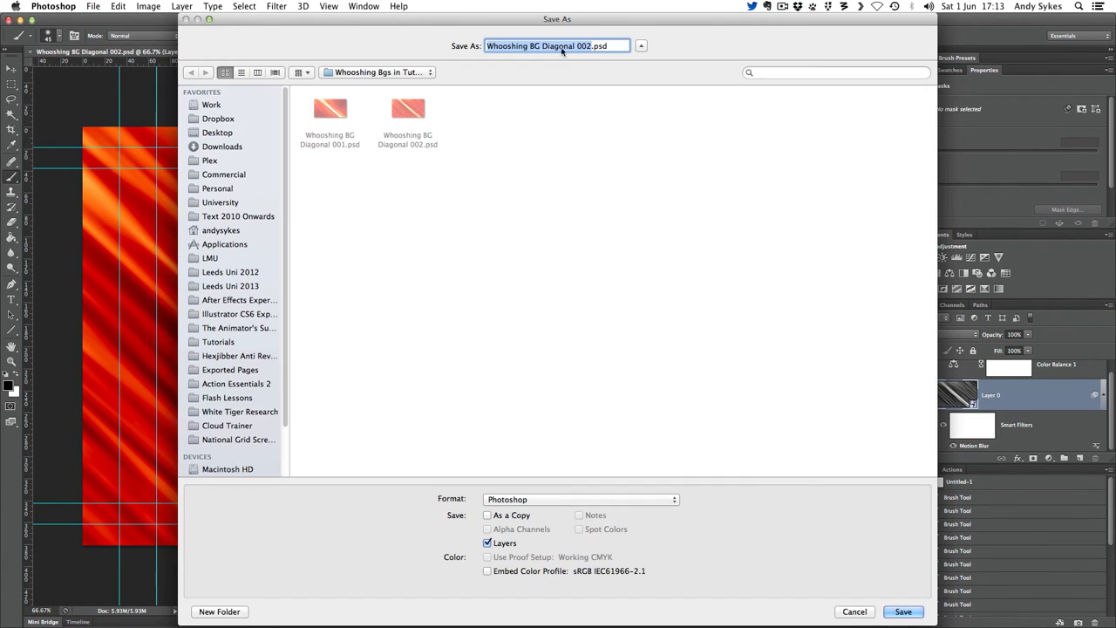
{"action": "left_click", "coordinate": [590, 46]}
{"action": "key", "text": "BackSpace"}
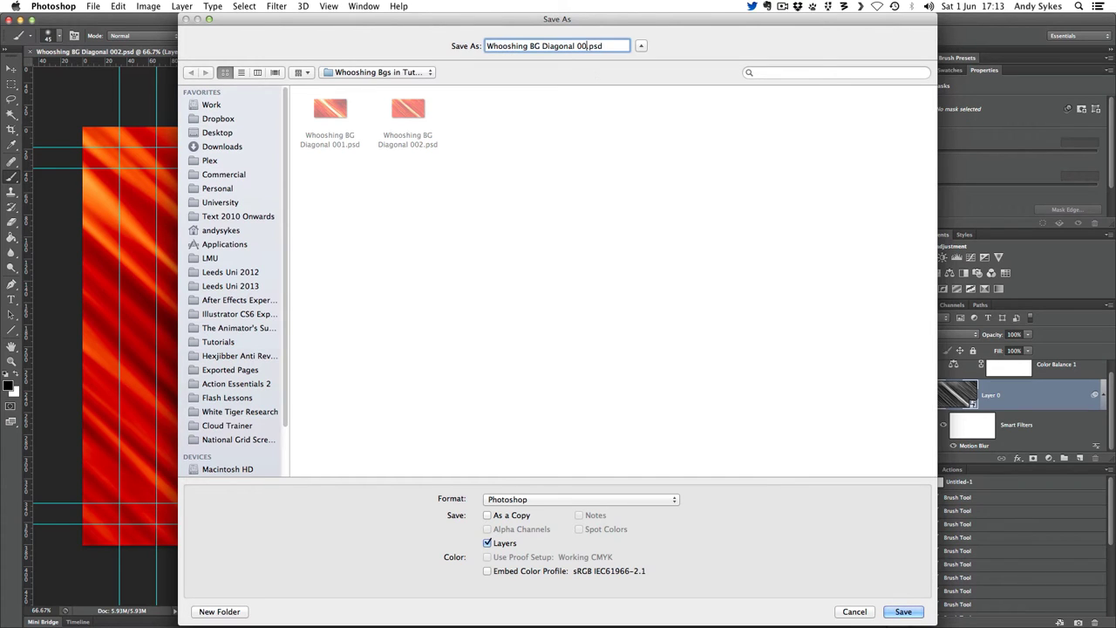
{"action": "type", "text": "3"}
{"action": "key", "text": "Return"}
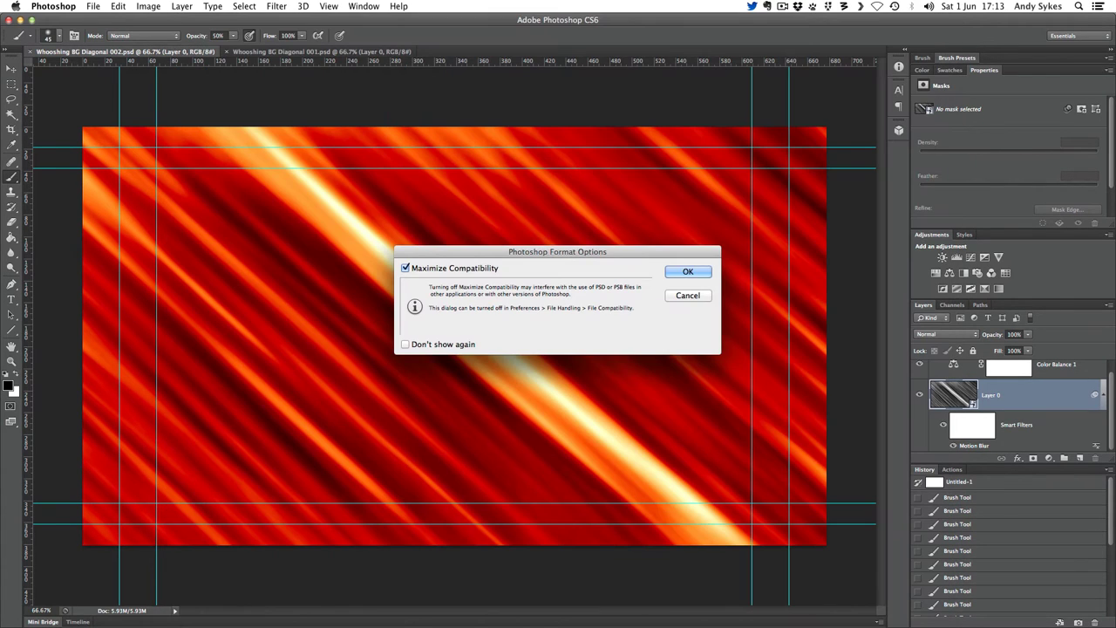
{"action": "left_click", "coordinate": [688, 272]}
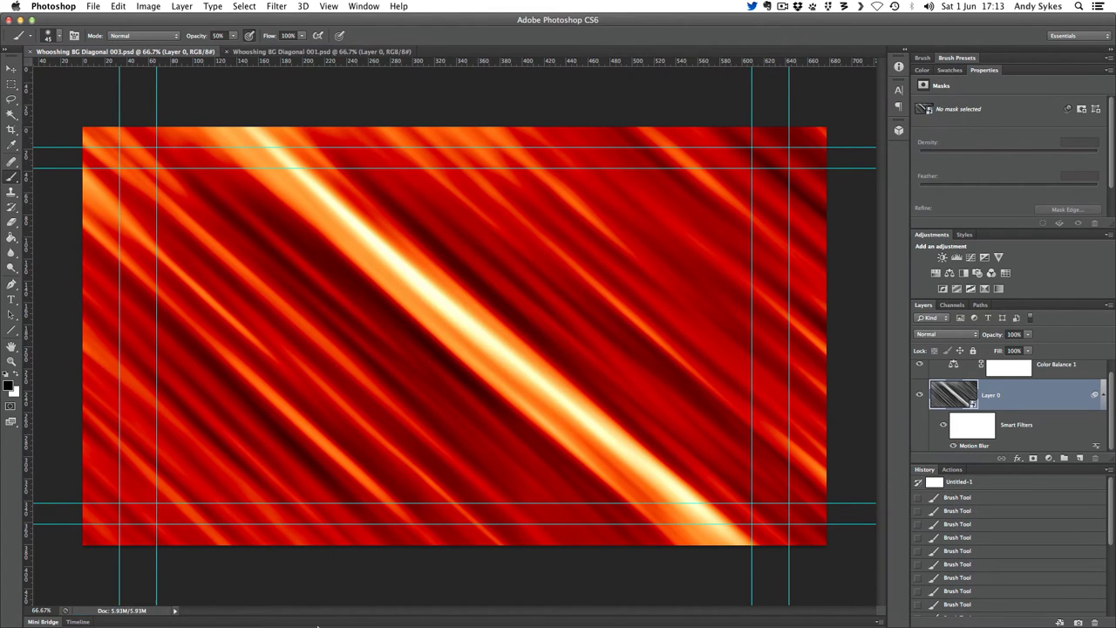
Switch to Flash, examine frames 5 and 1 of the hd red diagonal whoosh symbol, and return to Photoshop
{"action": "left_click", "coordinate": [353, 602]}
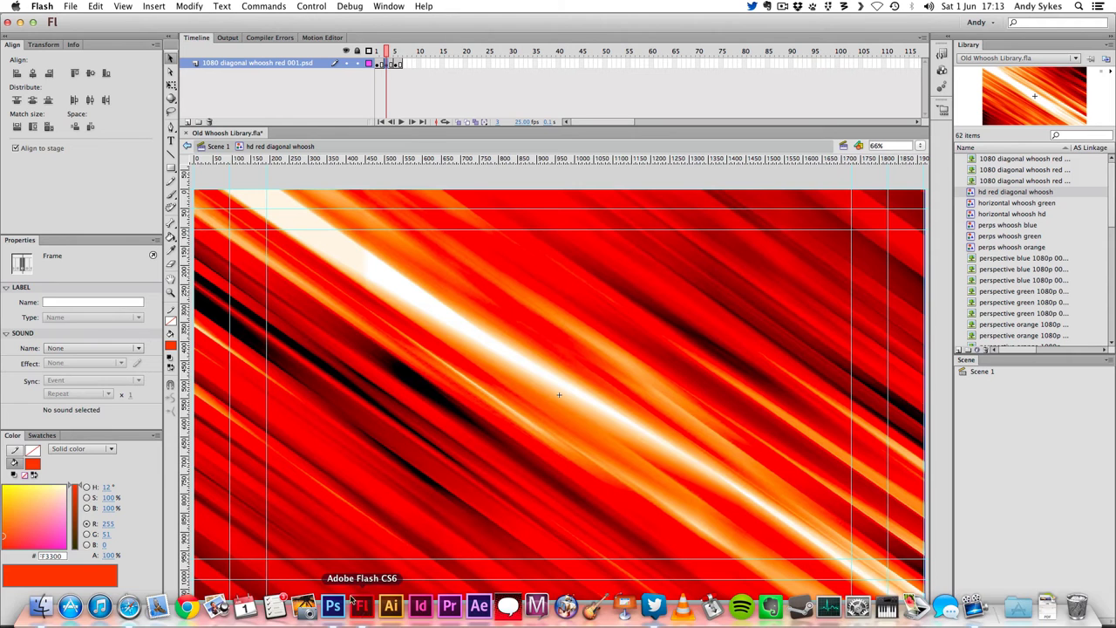
{"action": "left_click", "coordinate": [396, 64]}
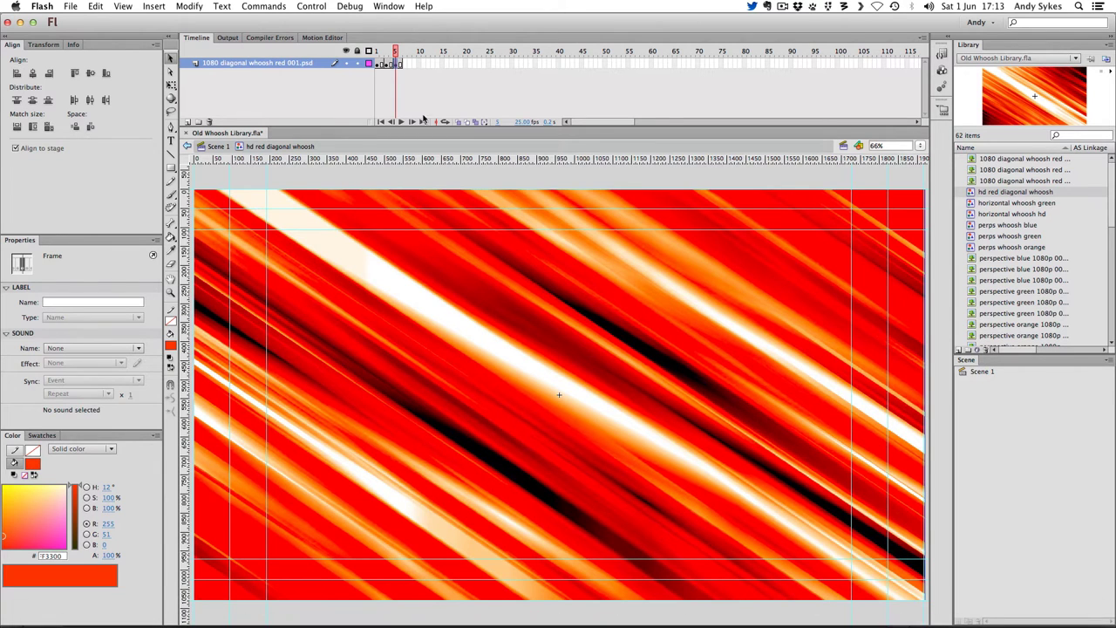
{"action": "left_click_drag", "start_coordinate": [394, 54], "coordinate": [378, 57]}
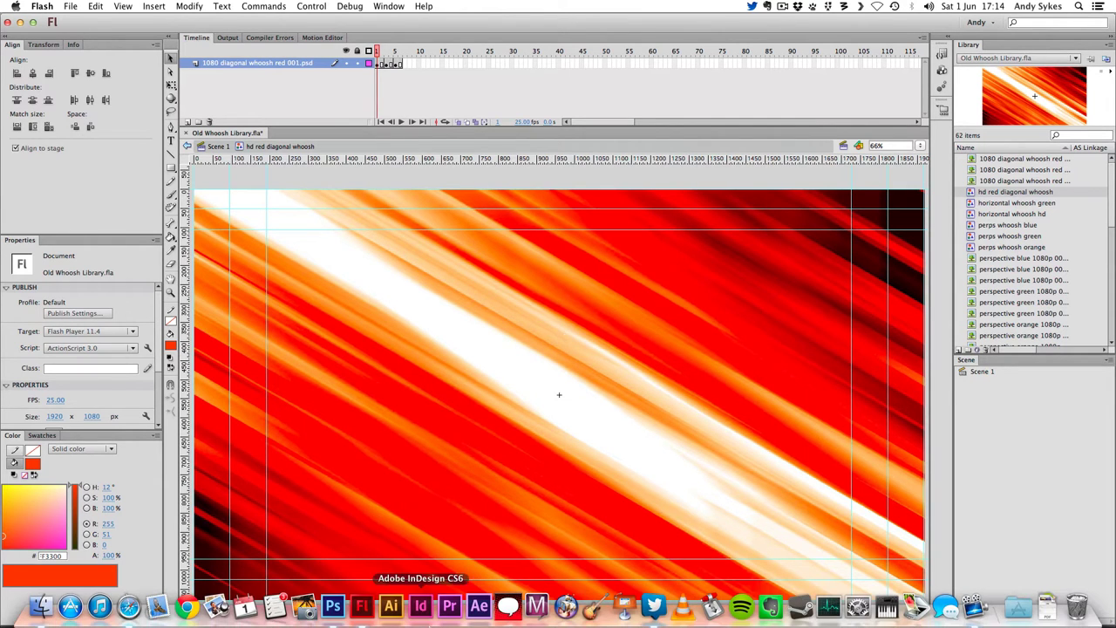
{"action": "left_click", "coordinate": [335, 607]}
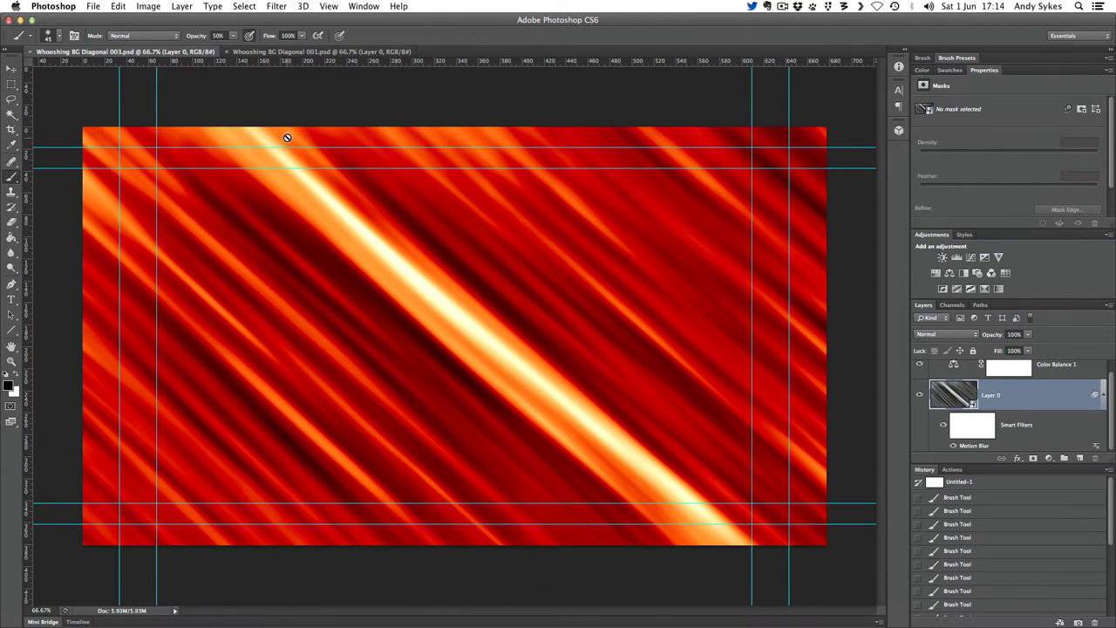
Open Layer 0's smart object contents and paint white diagonal streaks across the artwork's lower-left half, starting from the corner
{"action": "double_click", "coordinate": [959, 394]}
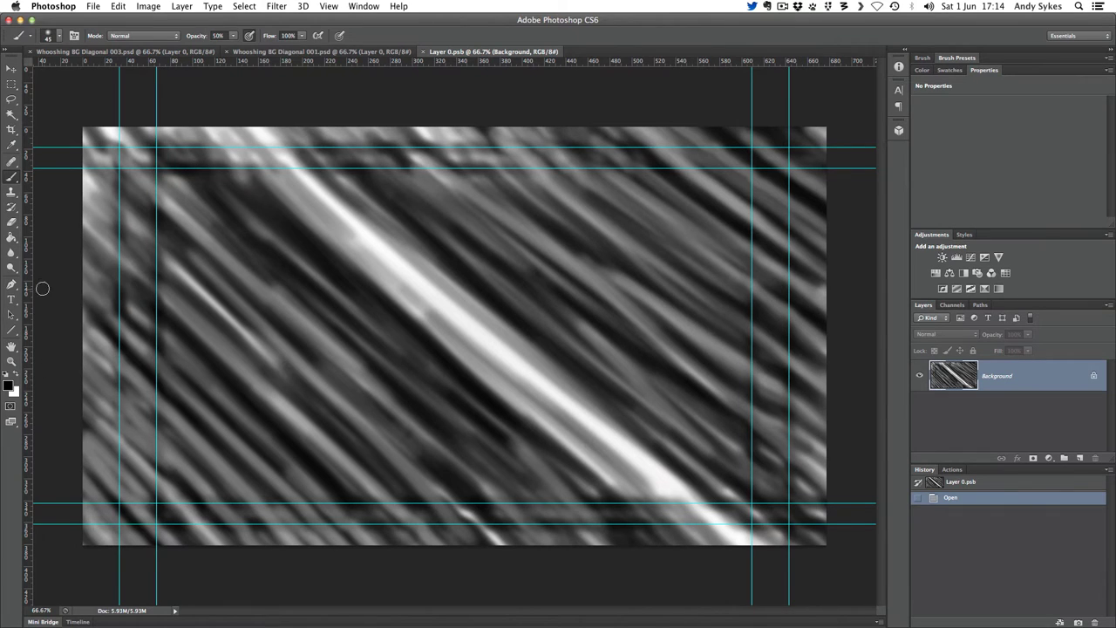
{"action": "left_click", "coordinate": [17, 374]}
{"action": "mouse_move", "coordinate": [92, 539]}
{"action": "left_mouse_down"}
{"action": "mouse_move", "coordinate": [105, 553]}
{"action": "mouse_move", "coordinate": [109, 536]}
{"action": "left_mouse_up"}
{"action": "left_click", "coordinate": [100, 527]}
{"action": "left_click", "coordinate": [114, 505]}
{"action": "left_click", "coordinate": [122, 488]}
{"action": "left_click", "coordinate": [104, 475]}
{"action": "left_click", "coordinate": [131, 453]}
{"action": "left_click", "coordinate": [90, 450]}
{"action": "mouse_move", "coordinate": [89, 450]}
{"action": "left_mouse_down"}
{"action": "mouse_move", "coordinate": [131, 392]}
{"action": "mouse_move", "coordinate": [297, 582]}
{"action": "mouse_move", "coordinate": [218, 348]}
{"action": "mouse_move", "coordinate": [214, 414]}
{"action": "mouse_move", "coordinate": [242, 309]}
{"action": "mouse_move", "coordinate": [488, 523]}
{"action": "left_mouse_up"}
Paint more white diagonal streaks on both sides of the bright central streak
{"action": "mouse_move", "coordinate": [421, 237]}
{"action": "left_mouse_down"}
{"action": "mouse_move", "coordinate": [531, 337]}
{"action": "mouse_move", "coordinate": [350, 314]}
{"action": "mouse_move", "coordinate": [542, 486]}
{"action": "mouse_move", "coordinate": [465, 463]}
{"action": "mouse_move", "coordinate": [323, 291]}
{"action": "mouse_move", "coordinate": [494, 557]}
{"action": "mouse_move", "coordinate": [206, 308]}
{"action": "mouse_move", "coordinate": [479, 547]}
{"action": "left_mouse_up"}
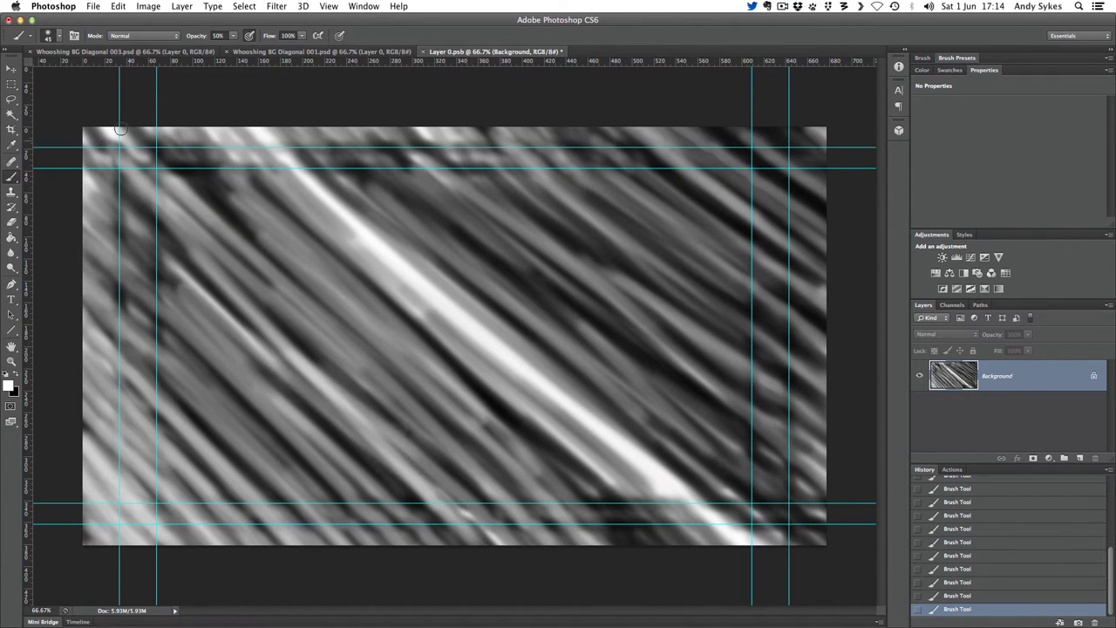
{"action": "mouse_move", "coordinate": [122, 128]}
{"action": "left_mouse_down"}
{"action": "mouse_move", "coordinate": [262, 228]}
{"action": "mouse_move", "coordinate": [600, 356]}
{"action": "mouse_move", "coordinate": [758, 514]}
{"action": "left_mouse_up"}
{"action": "mouse_move", "coordinate": [465, 207]}
{"action": "left_mouse_down"}
{"action": "mouse_move", "coordinate": [528, 204]}
{"action": "mouse_move", "coordinate": [819, 462]}
{"action": "mouse_move", "coordinate": [369, 220]}
{"action": "mouse_move", "coordinate": [407, 351]}
{"action": "mouse_move", "coordinate": [297, 255]}
{"action": "left_mouse_up"}
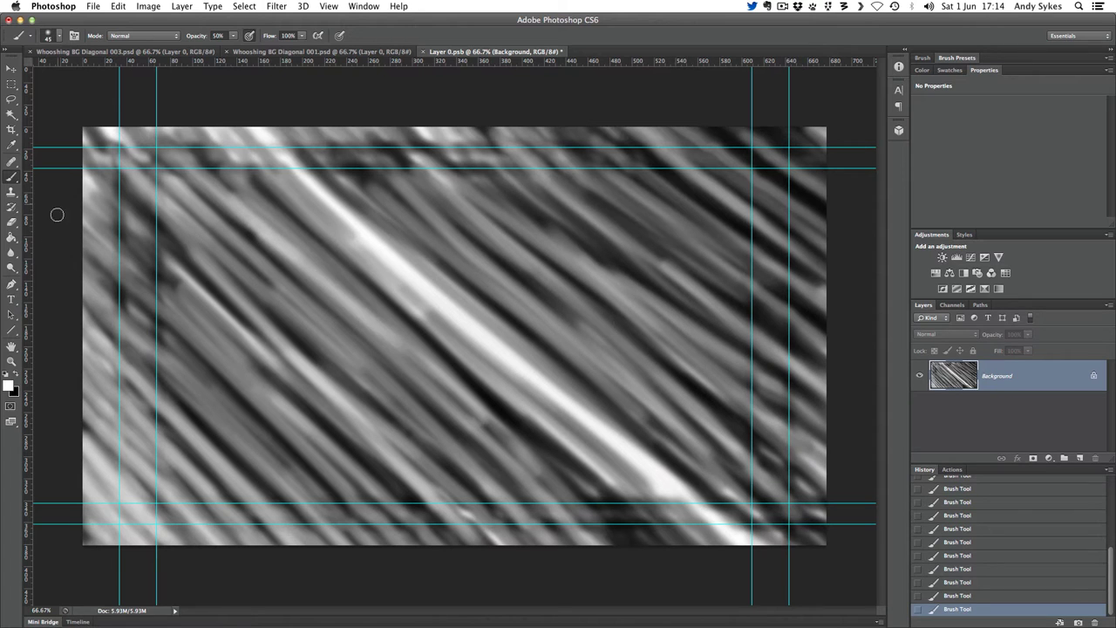
Switch the brush colour to black and paint dark diagonal bands on both sides of the central streak
{"action": "left_click", "coordinate": [15, 374]}
{"action": "mouse_move", "coordinate": [122, 218]}
{"action": "left_mouse_down"}
{"action": "mouse_move", "coordinate": [320, 403]}
{"action": "mouse_move", "coordinate": [346, 448]}
{"action": "mouse_move", "coordinate": [215, 278]}
{"action": "mouse_move", "coordinate": [419, 500]}
{"action": "mouse_move", "coordinate": [91, 162]}
{"action": "mouse_move", "coordinate": [473, 516]}
{"action": "mouse_move", "coordinate": [182, 248]}
{"action": "mouse_move", "coordinate": [333, 386]}
{"action": "mouse_move", "coordinate": [204, 324]}
{"action": "mouse_move", "coordinate": [261, 349]}
{"action": "mouse_move", "coordinate": [281, 404]}
{"action": "mouse_move", "coordinate": [148, 233]}
{"action": "mouse_move", "coordinate": [467, 534]}
{"action": "mouse_move", "coordinate": [119, 157]}
{"action": "mouse_move", "coordinate": [495, 509]}
{"action": "mouse_move", "coordinate": [64, 203]}
{"action": "mouse_move", "coordinate": [339, 457]}
{"action": "mouse_move", "coordinate": [153, 332]}
{"action": "mouse_move", "coordinate": [354, 494]}
{"action": "mouse_move", "coordinate": [253, 404]}
{"action": "mouse_move", "coordinate": [384, 505]}
{"action": "mouse_move", "coordinate": [202, 251]}
{"action": "mouse_move", "coordinate": [203, 213]}
{"action": "mouse_move", "coordinate": [599, 587]}
{"action": "mouse_move", "coordinate": [320, 393]}
{"action": "mouse_move", "coordinate": [340, 429]}
{"action": "mouse_move", "coordinate": [312, 452]}
{"action": "mouse_move", "coordinate": [167, 307]}
{"action": "mouse_move", "coordinate": [382, 540]}
{"action": "mouse_move", "coordinate": [54, 248]}
{"action": "mouse_move", "coordinate": [440, 586]}
{"action": "mouse_move", "coordinate": [713, 334]}
{"action": "mouse_move", "coordinate": [454, 173]}
{"action": "mouse_move", "coordinate": [657, 351]}
{"action": "mouse_move", "coordinate": [701, 413]}
{"action": "mouse_move", "coordinate": [513, 208]}
{"action": "mouse_move", "coordinate": [790, 454]}
{"action": "mouse_move", "coordinate": [498, 177]}
{"action": "mouse_move", "coordinate": [842, 451]}
{"action": "mouse_move", "coordinate": [498, 124]}
{"action": "mouse_move", "coordinate": [858, 428]}
{"action": "mouse_move", "coordinate": [496, 142]}
{"action": "mouse_move", "coordinate": [829, 428]}
{"action": "mouse_move", "coordinate": [456, 139]}
{"action": "mouse_move", "coordinate": [690, 340]}
{"action": "mouse_move", "coordinate": [580, 291]}
{"action": "mouse_move", "coordinate": [435, 176]}
{"action": "mouse_move", "coordinate": [796, 456]}
{"action": "left_mouse_up"}
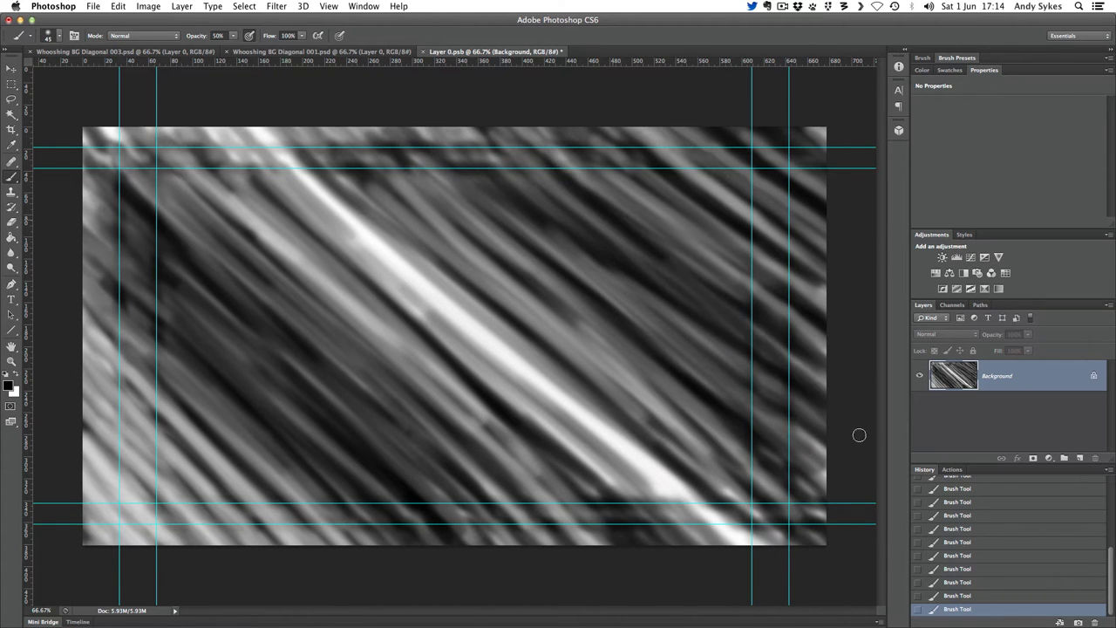
{"action": "mouse_move", "coordinate": [862, 403]}
{"action": "left_mouse_down"}
{"action": "mouse_move", "coordinate": [775, 378]}
{"action": "mouse_move", "coordinate": [386, 154]}
{"action": "mouse_move", "coordinate": [751, 459]}
{"action": "mouse_move", "coordinate": [842, 502]}
{"action": "mouse_move", "coordinate": [854, 466]}
{"action": "mouse_move", "coordinate": [798, 441]}
{"action": "mouse_move", "coordinate": [852, 429]}
{"action": "mouse_move", "coordinate": [818, 381]}
{"action": "mouse_move", "coordinate": [418, 118]}
{"action": "left_mouse_up"}
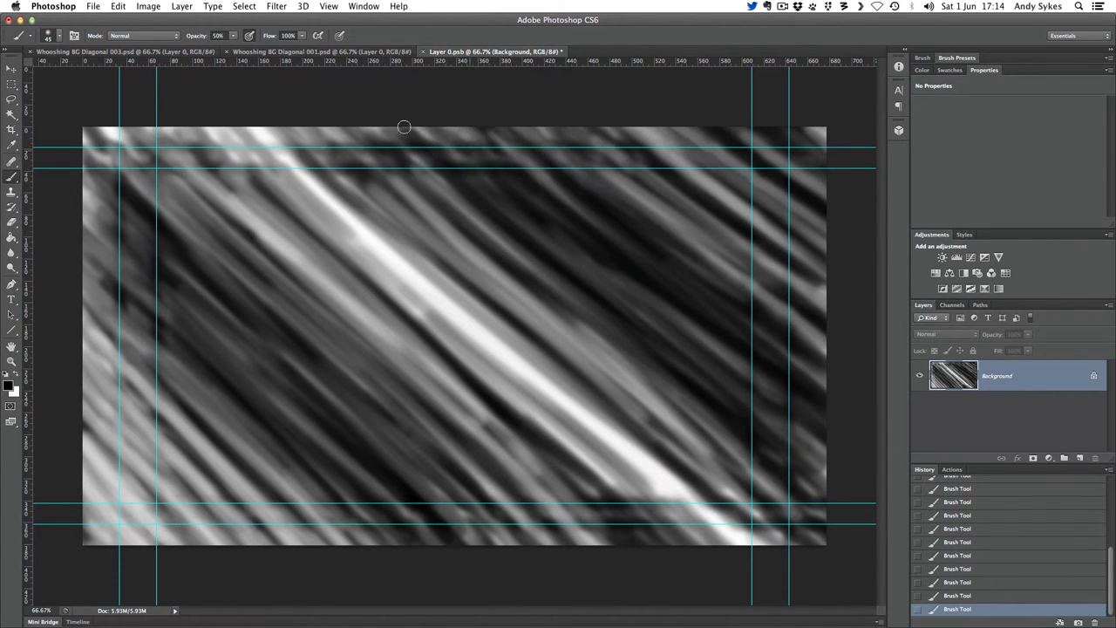
{"action": "mouse_move", "coordinate": [314, 106]}
{"action": "left_mouse_down"}
{"action": "mouse_move", "coordinate": [508, 234]}
{"action": "mouse_move", "coordinate": [545, 305]}
{"action": "left_mouse_up"}
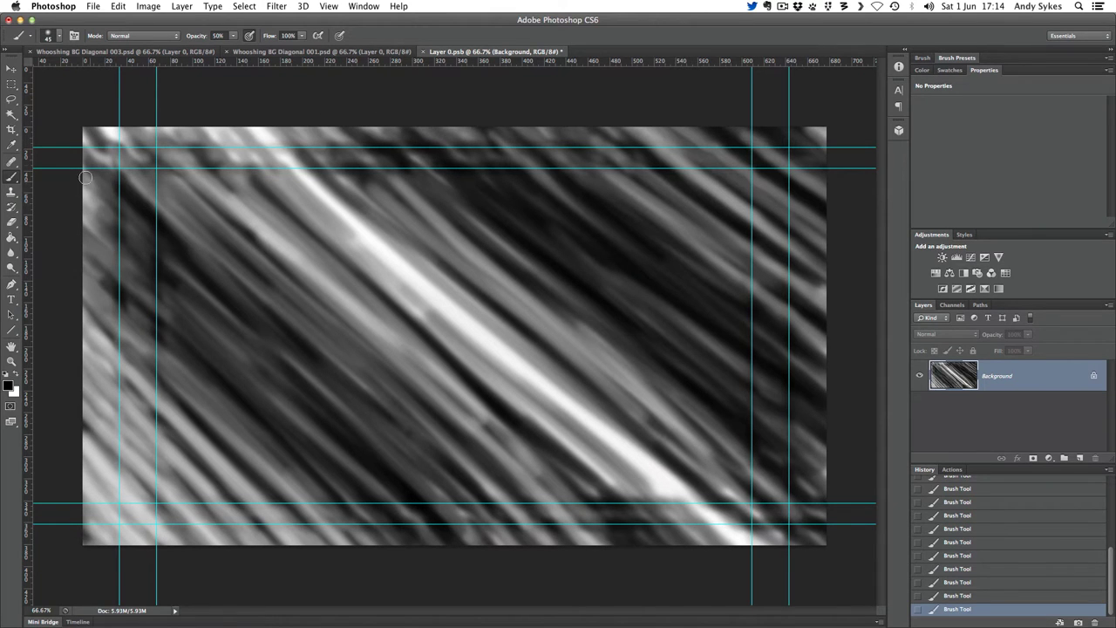
{"action": "mouse_move", "coordinate": [85, 177]}
{"action": "left_mouse_down"}
{"action": "mouse_move", "coordinate": [112, 255]}
{"action": "mouse_move", "coordinate": [294, 473]}
{"action": "mouse_move", "coordinate": [366, 539]}
{"action": "left_mouse_up"}
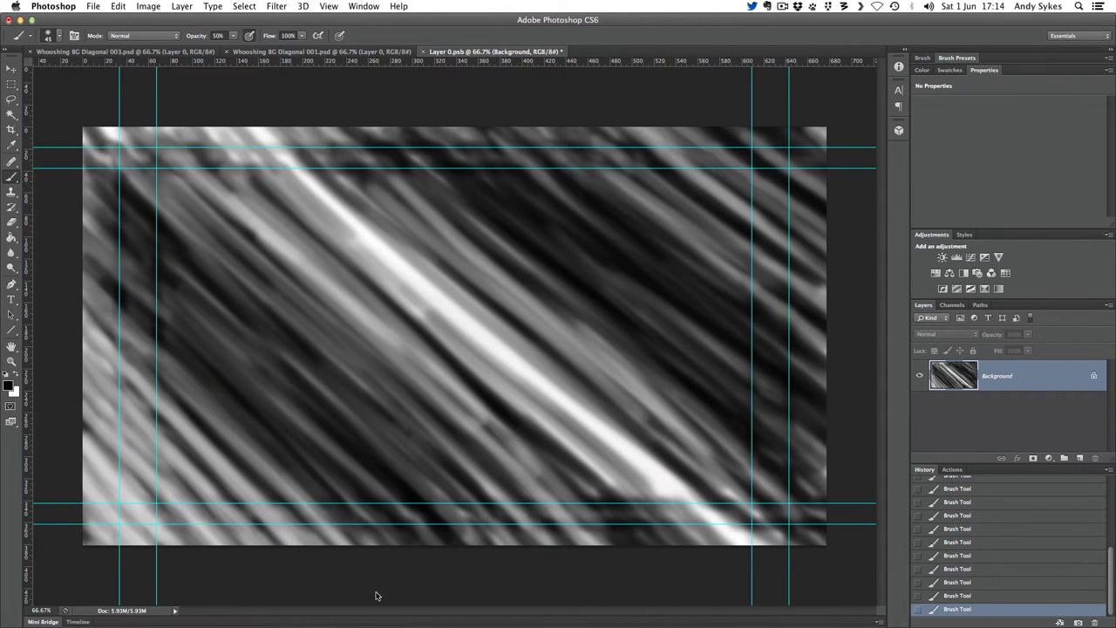
Break up the bright lower-left corner with black diagonal strokes, and save and close the smart object's contents
{"action": "left_click_drag", "start_coordinate": [49, 397], "coordinate": [243, 606]}
{"action": "left_click_drag", "start_coordinate": [103, 424], "coordinate": [183, 488]}
{"action": "left_click_drag", "start_coordinate": [108, 367], "coordinate": [332, 546]}
{"action": "left_click_drag", "start_coordinate": [108, 493], "coordinate": [166, 545]}
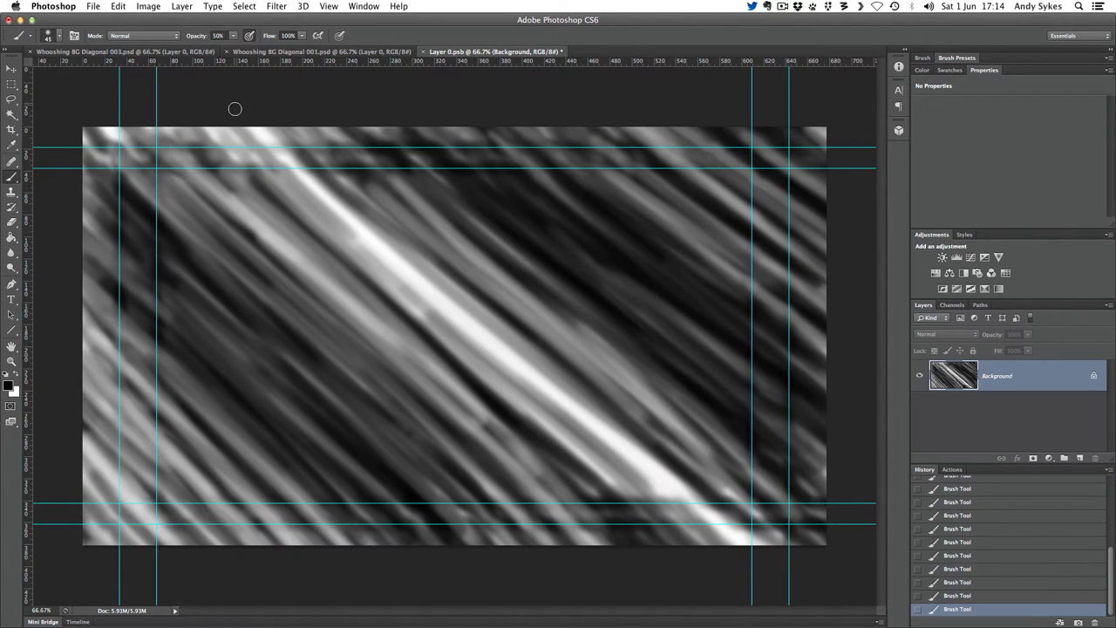
{"action": "left_click", "coordinate": [425, 52]}
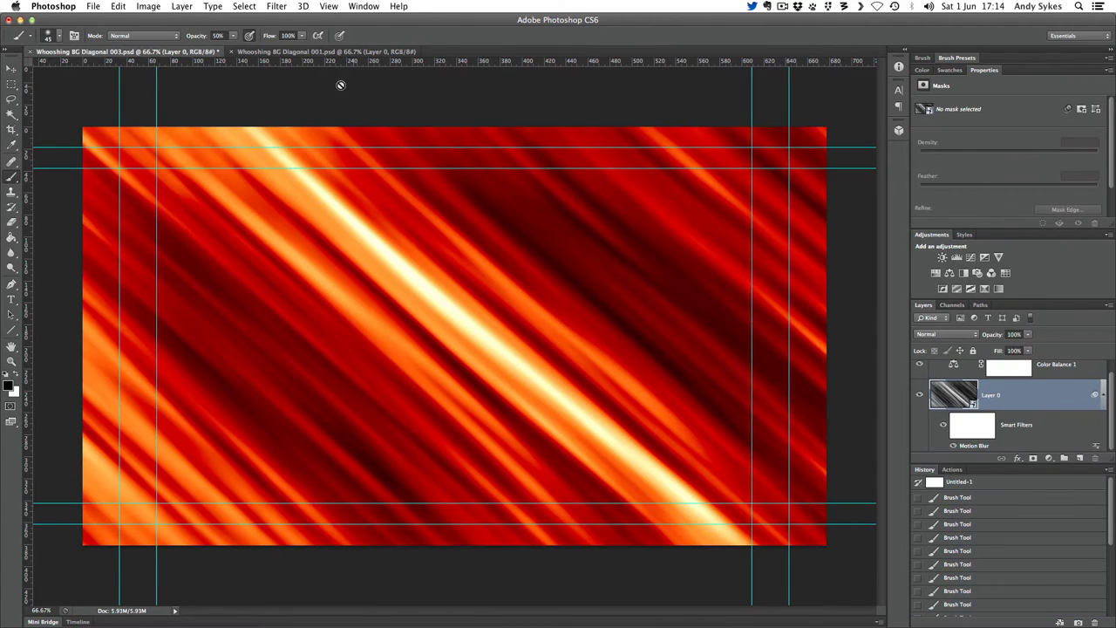
Compare the repainted Whooshing BG Diagonal 003.psd with Whooshing BG Diagonal 001.psd
{"action": "left_click", "coordinate": [275, 53]}
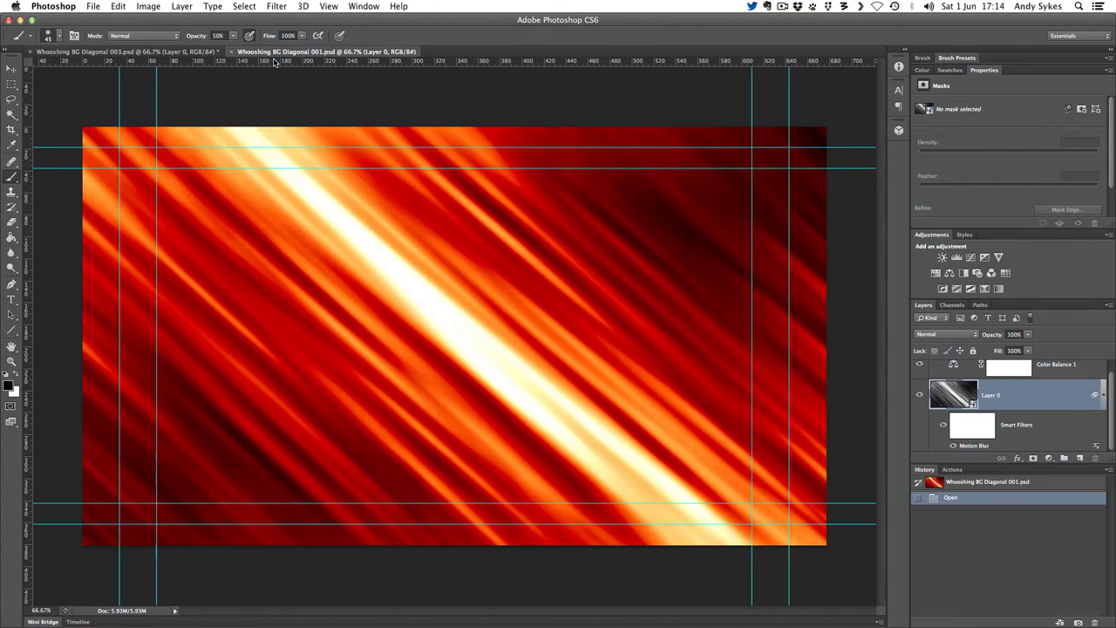
{"action": "left_click", "coordinate": [189, 52]}
{"action": "left_click", "coordinate": [327, 52]}
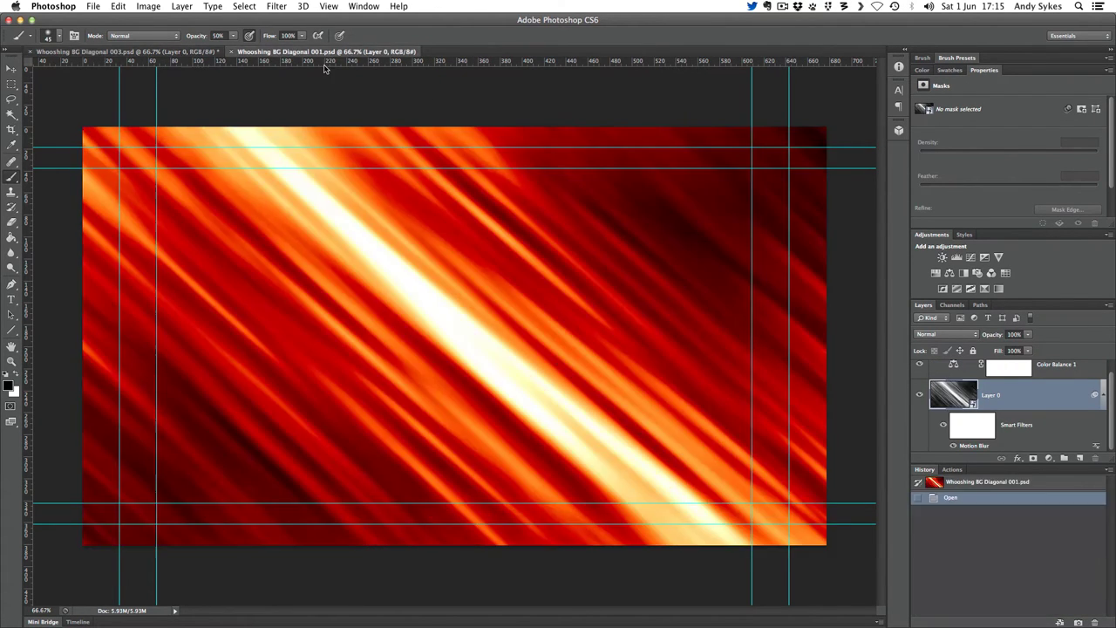
{"action": "left_click", "coordinate": [188, 52]}
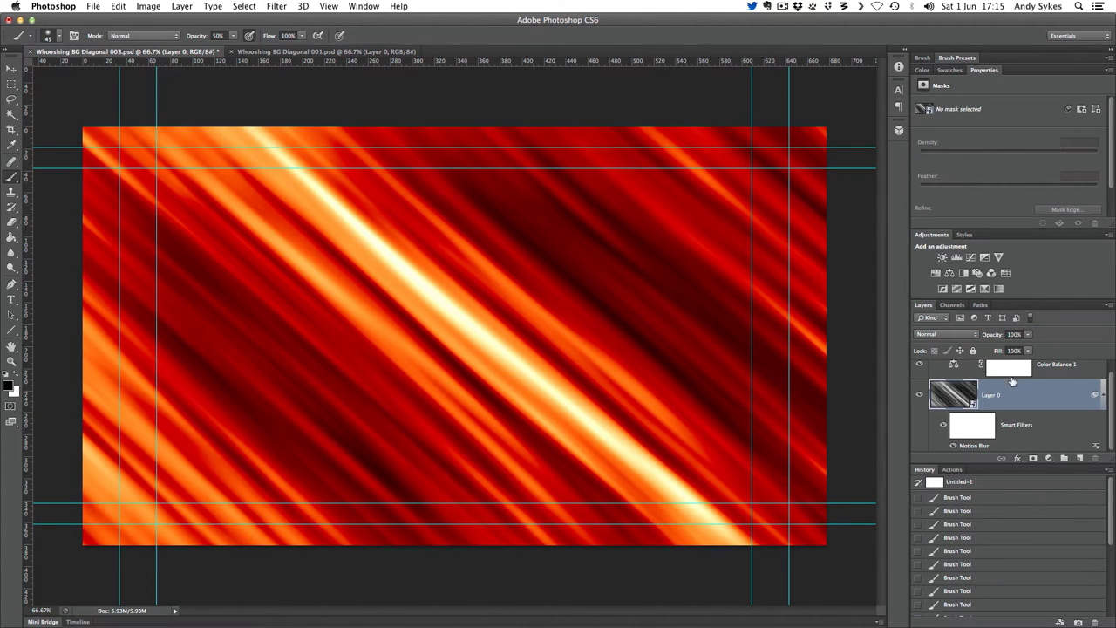
Open Layer 0's smart object contents, switch the brush colour to white, and paint short diagonal streaks in the image's upper-right corner
{"action": "double_click", "coordinate": [957, 397]}
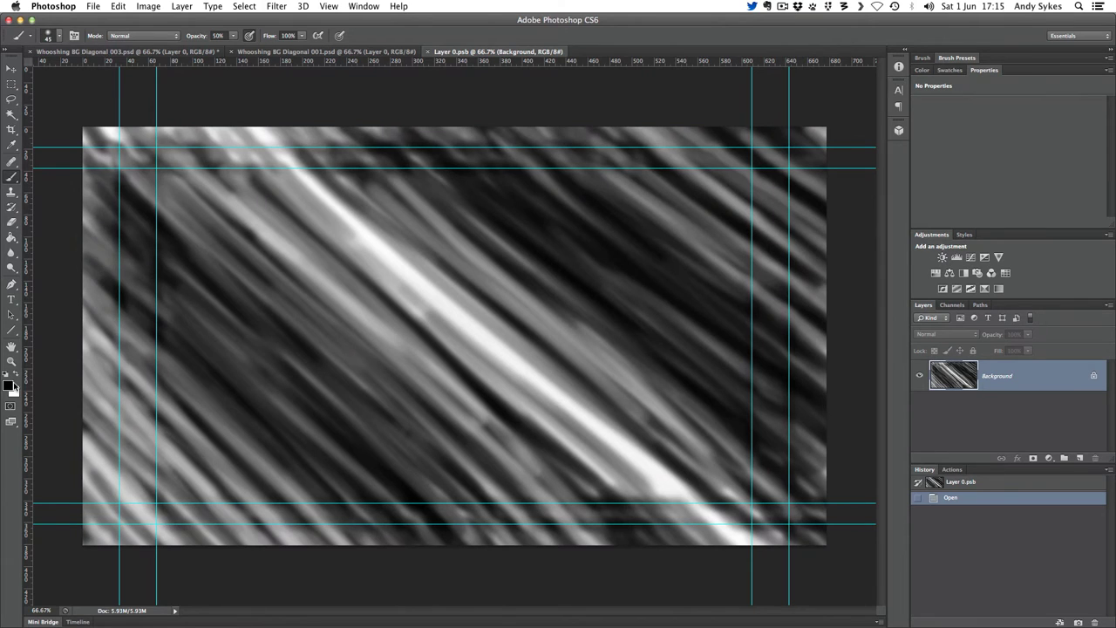
{"action": "key", "text": "x"}
{"action": "left_click", "coordinate": [812, 132]}
{"action": "left_click", "coordinate": [819, 147]}
{"action": "left_click", "coordinate": [806, 143]}
{"action": "left_click", "coordinate": [785, 157]}
{"action": "left_click", "coordinate": [763, 170]}
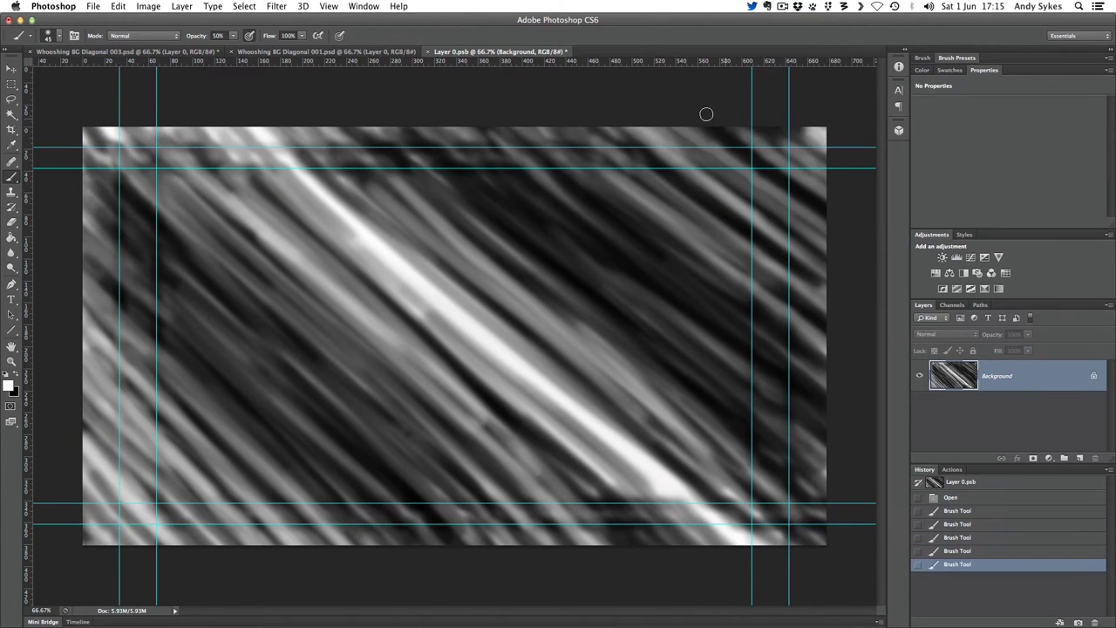
{"action": "left_click", "coordinate": [757, 156]}
{"action": "left_click", "coordinate": [689, 174]}
{"action": "left_click", "coordinate": [741, 201]}
{"action": "left_click", "coordinate": [659, 224]}
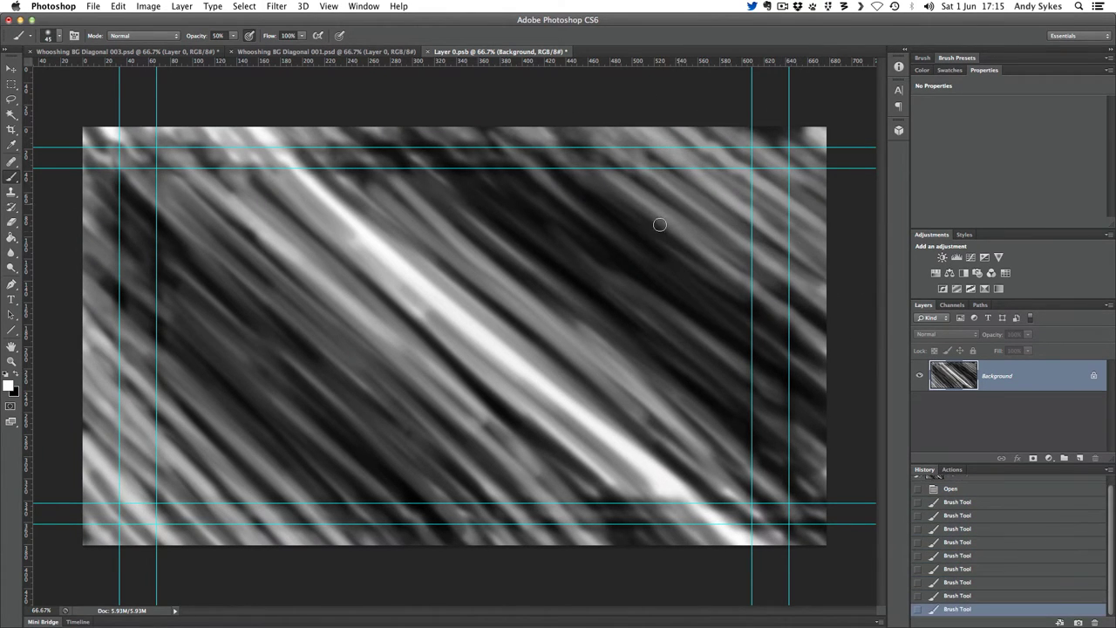
Paint long white diagonal streaks along the bright central streak and to its right, and save and close the smart object's contents
{"action": "left_click", "coordinate": [438, 260]}
{"action": "left_click_drag", "start_coordinate": [243, 144], "coordinate": [727, 545]}
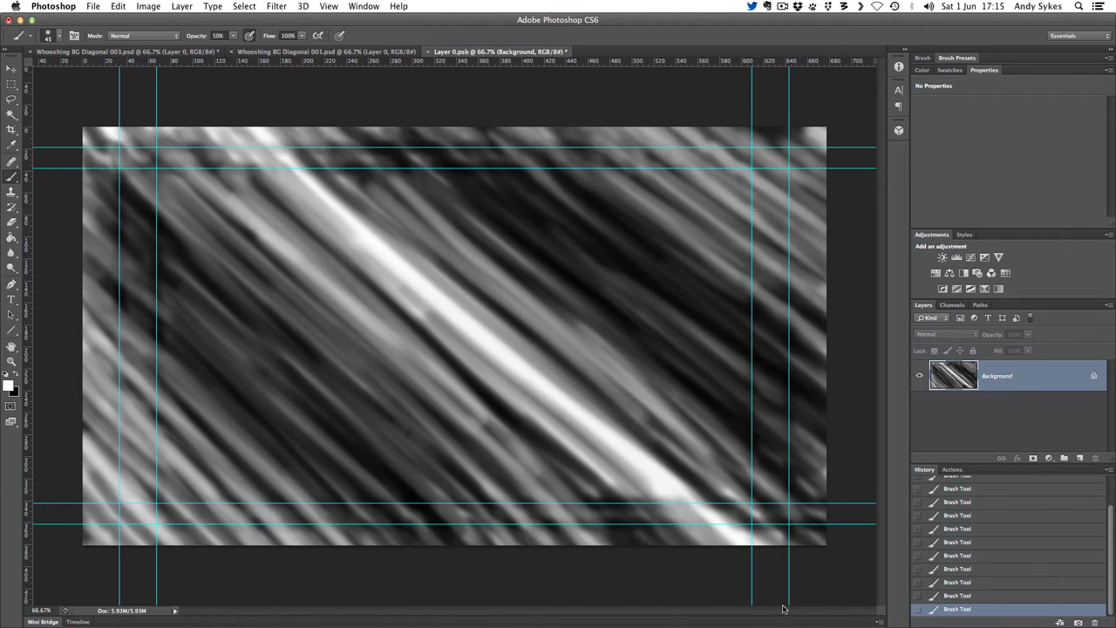
{"action": "left_click_drag", "start_coordinate": [310, 230], "coordinate": [629, 505]}
{"action": "mouse_move", "coordinate": [402, 223]}
{"action": "left_mouse_down"}
{"action": "mouse_move", "coordinate": [552, 316]}
{"action": "mouse_move", "coordinate": [838, 578]}
{"action": "left_mouse_up"}
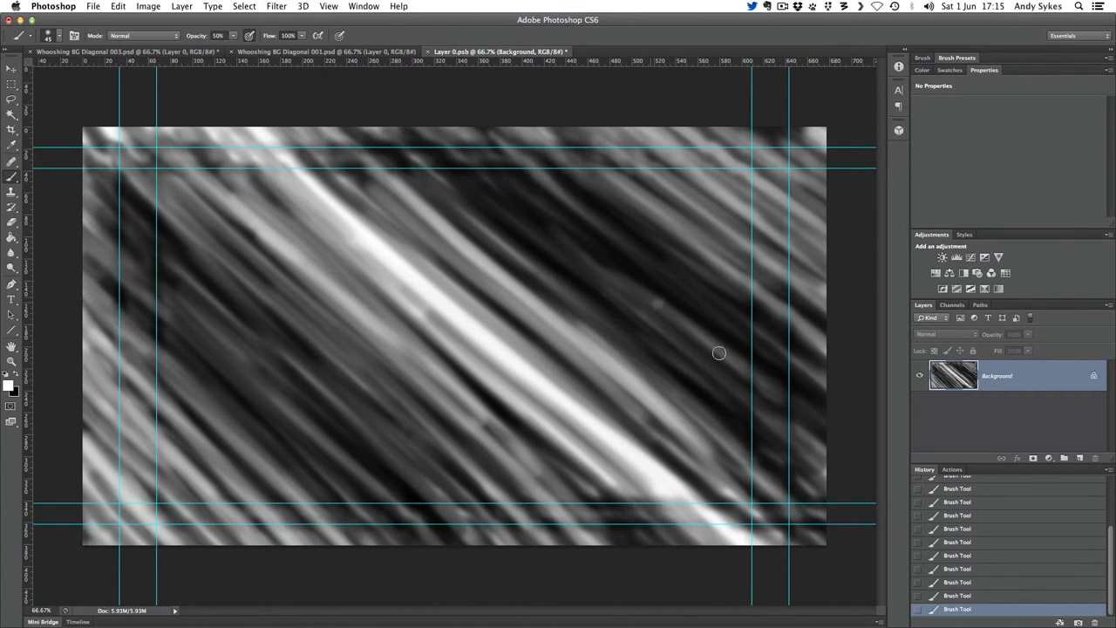
{"action": "left_click_drag", "start_coordinate": [443, 167], "coordinate": [852, 541]}
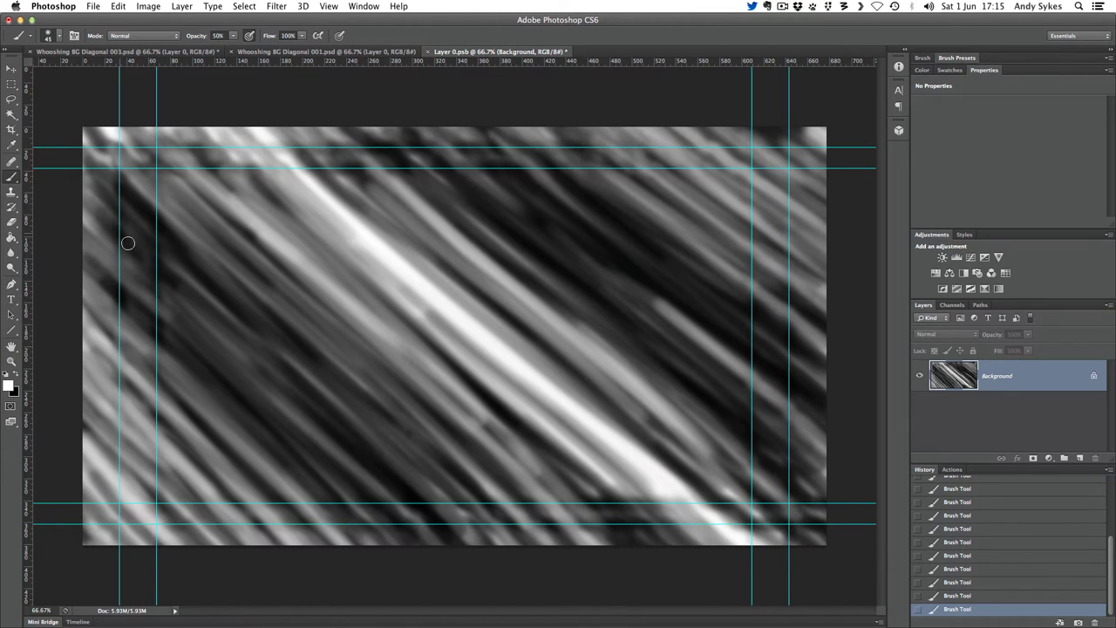
{"action": "left_click", "coordinate": [248, 149], "text": "shift"}
{"action": "left_click_drag", "start_coordinate": [263, 166], "coordinate": [657, 498]}
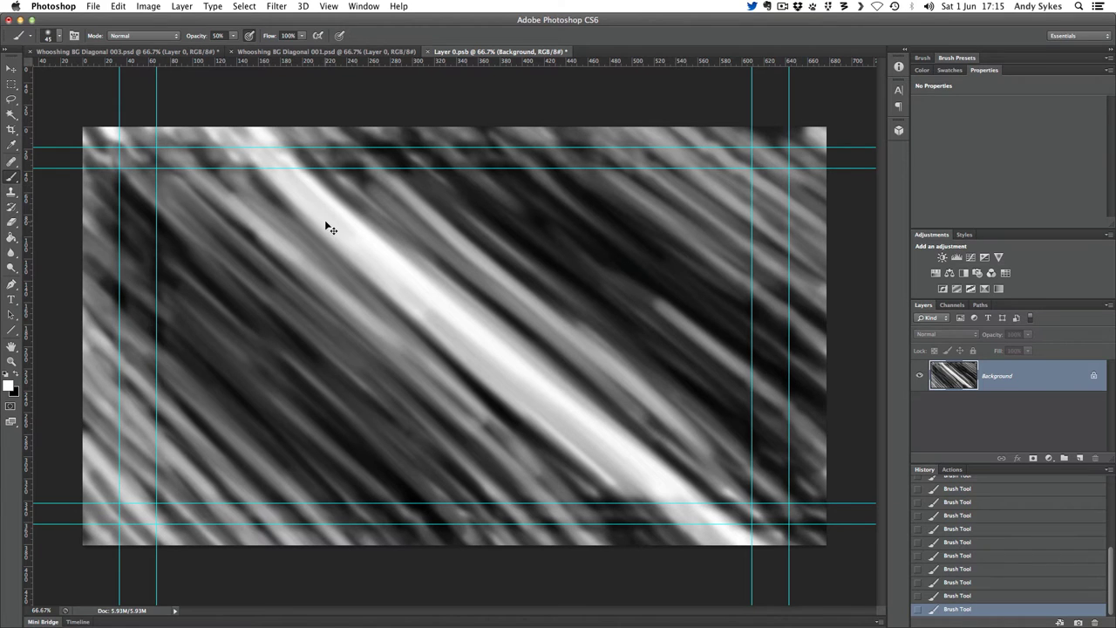
{"action": "left_click", "coordinate": [427, 52]}
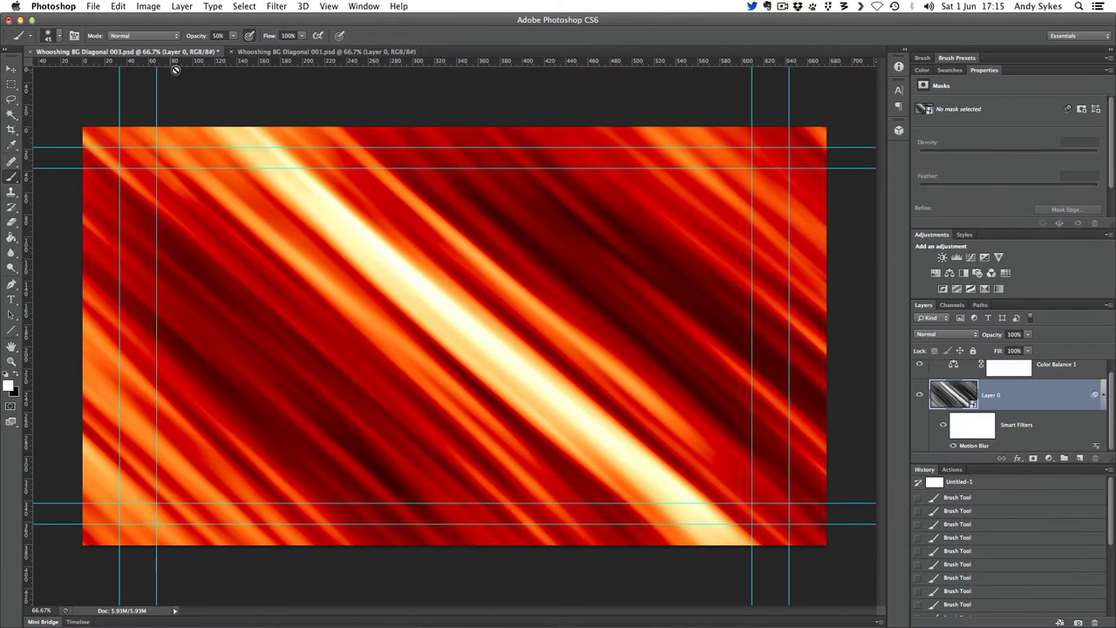
Compare the brightened Whooshing BG Diagonal 003.psd with Whooshing BG Diagonal 001.psd by switching between the two documents
{"action": "left_click", "coordinate": [284, 52]}
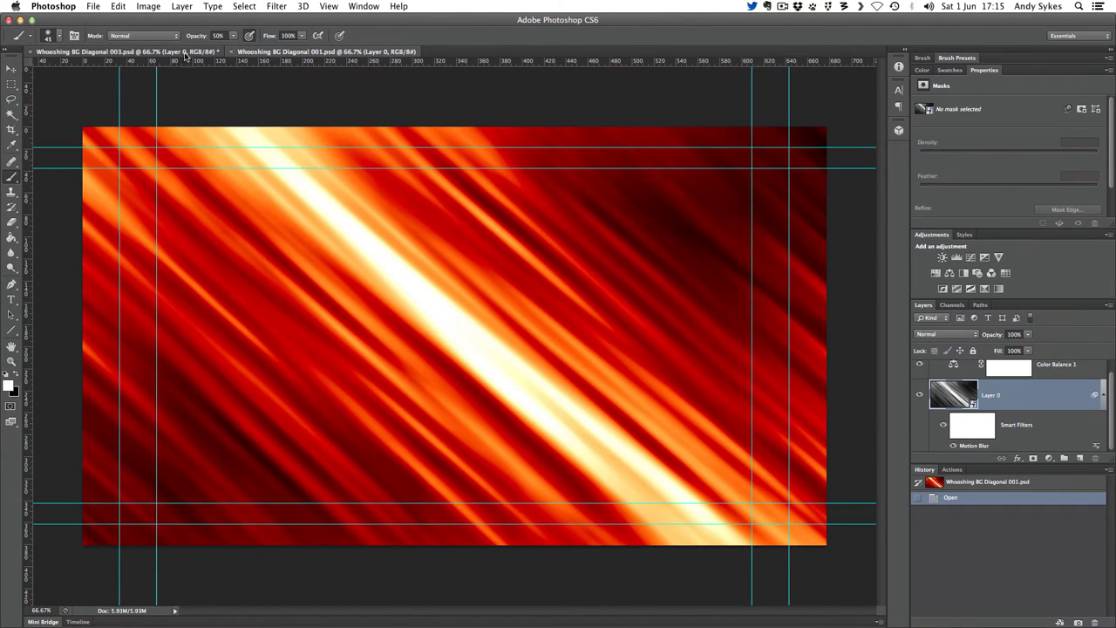
{"action": "left_click", "coordinate": [187, 54]}
{"action": "left_click", "coordinate": [273, 54]}
{"action": "left_click", "coordinate": [186, 53]}
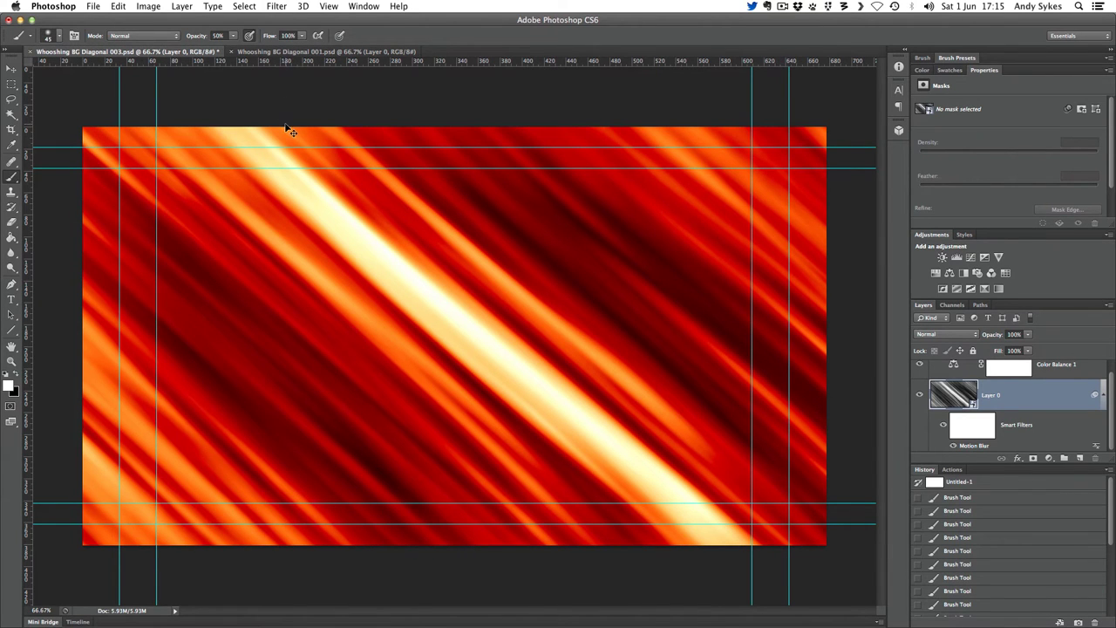
Save Whooshing BG Diagonal 003.psd and close both open documents
{"action": "key", "text": "super+s"}
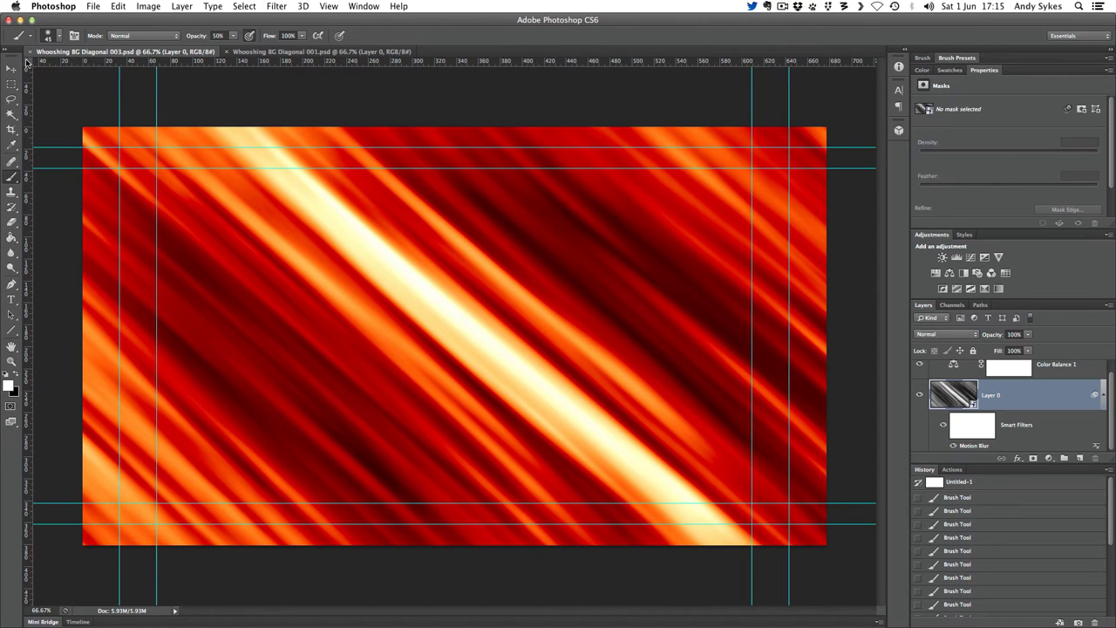
{"action": "left_click", "coordinate": [30, 51]}
{"action": "left_click", "coordinate": [29, 53]}
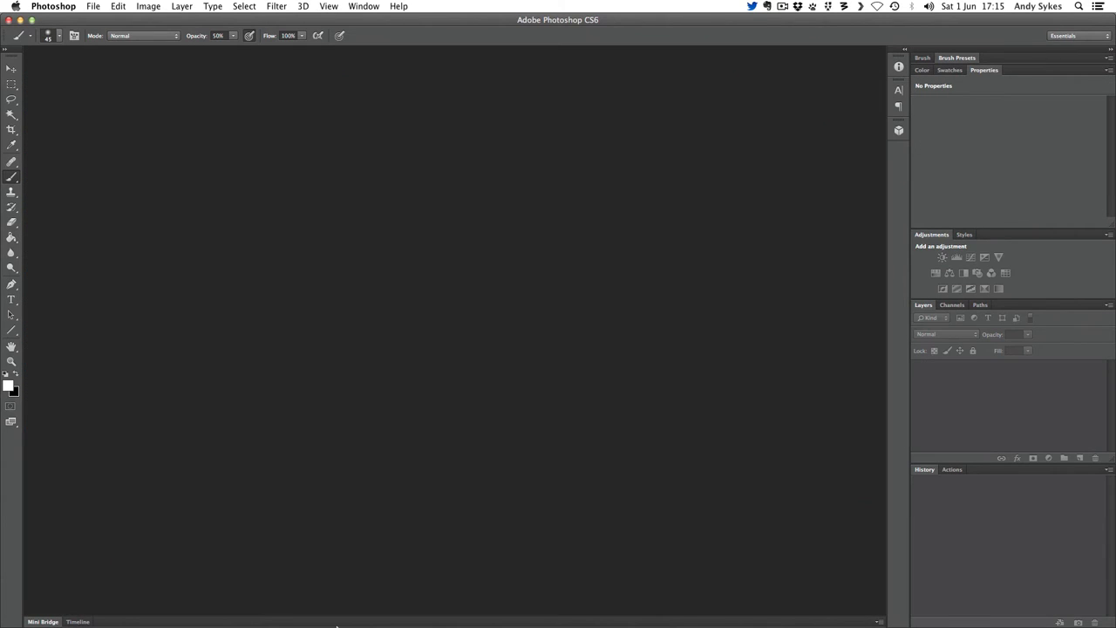
Switch to Flash and create a new document from the custom 1080p 25fps template
{"action": "left_click", "coordinate": [364, 609]}
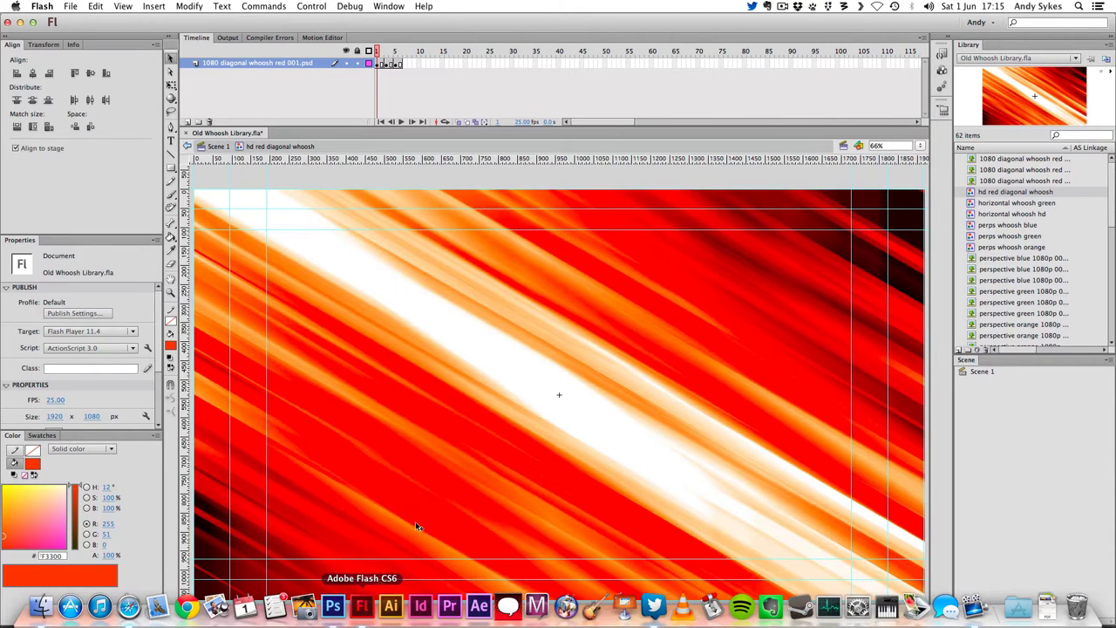
{"action": "left_click", "coordinate": [70, 7]}
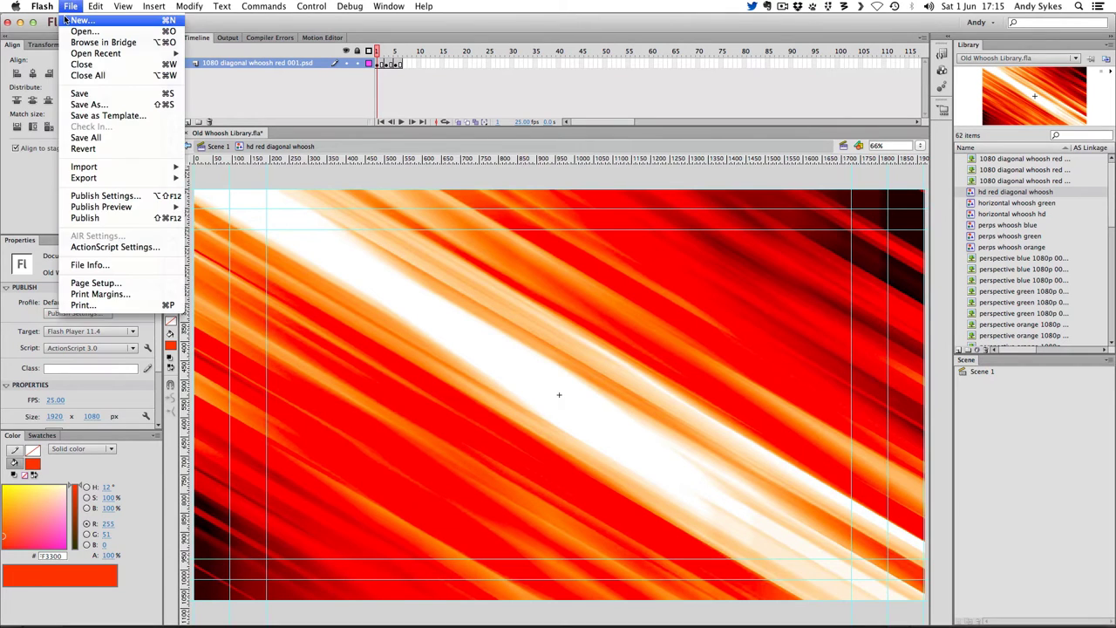
{"action": "left_click", "coordinate": [67, 21]}
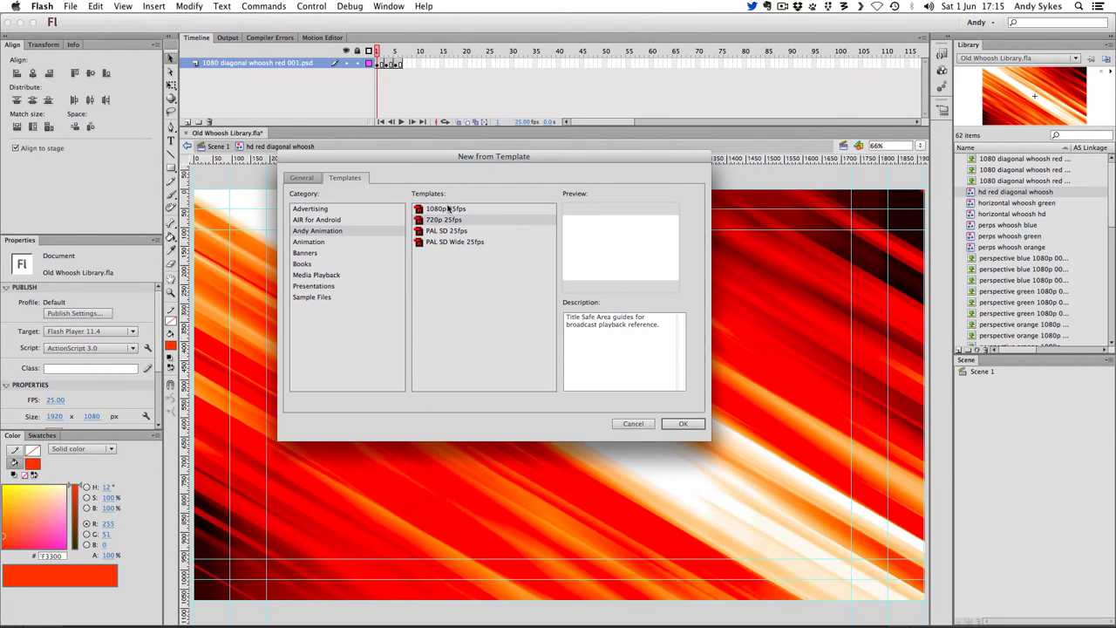
{"action": "left_click", "coordinate": [448, 208]}
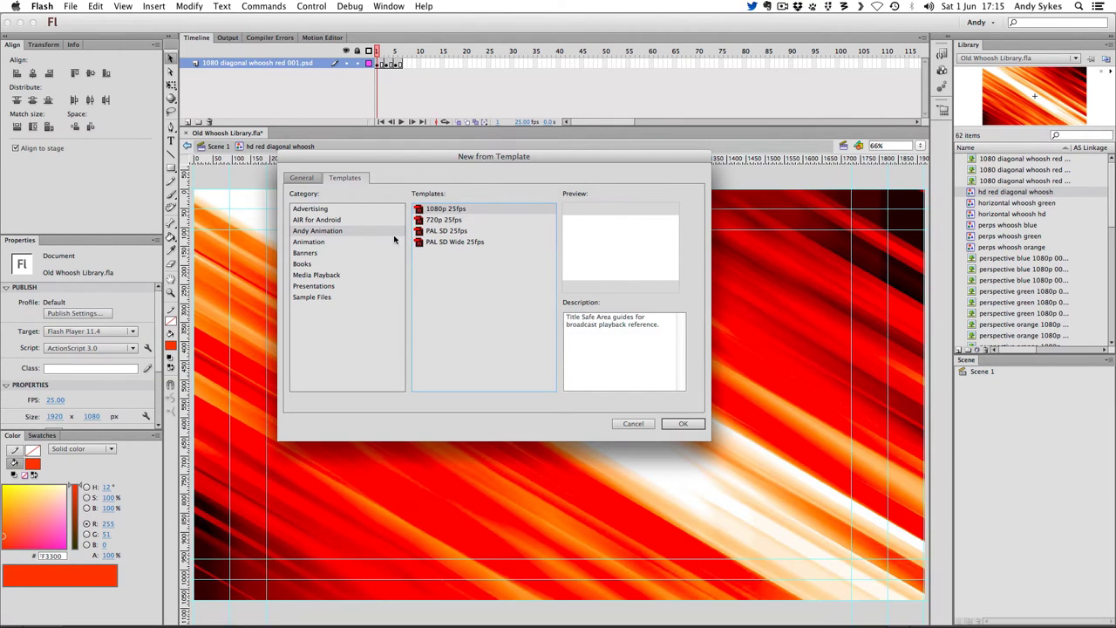
{"action": "left_click", "coordinate": [311, 275]}
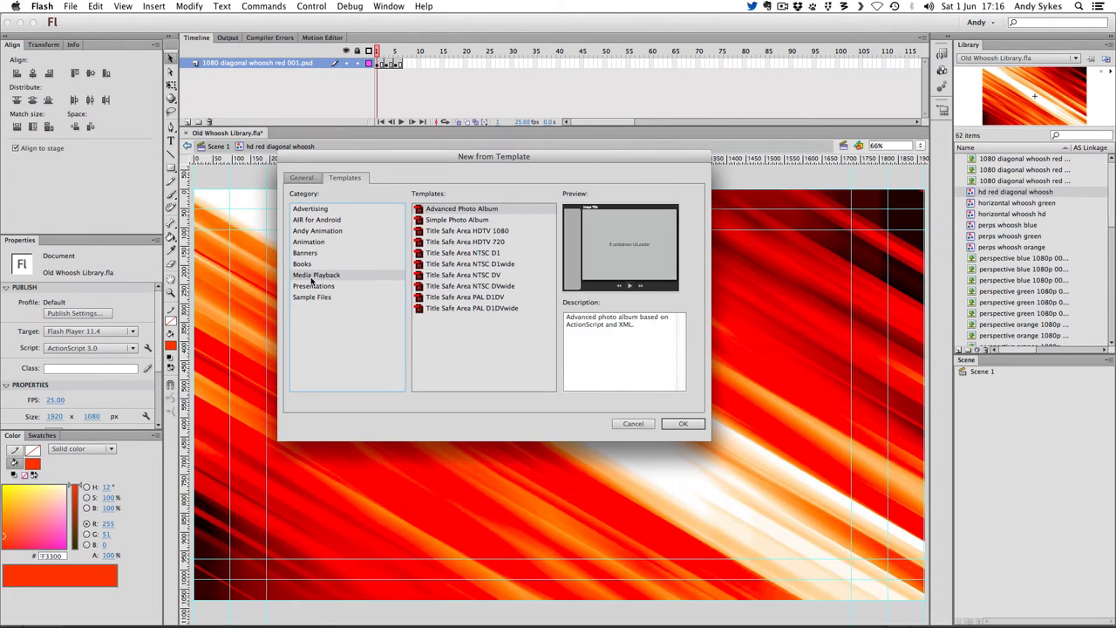
{"action": "left_click", "coordinate": [491, 232]}
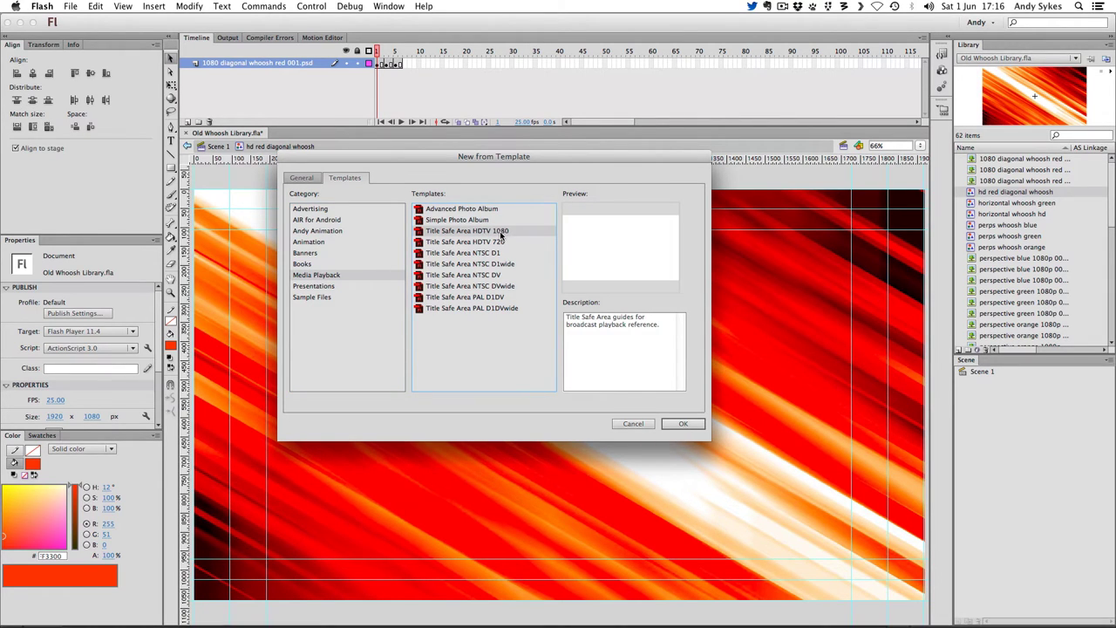
{"action": "left_click", "coordinate": [309, 231]}
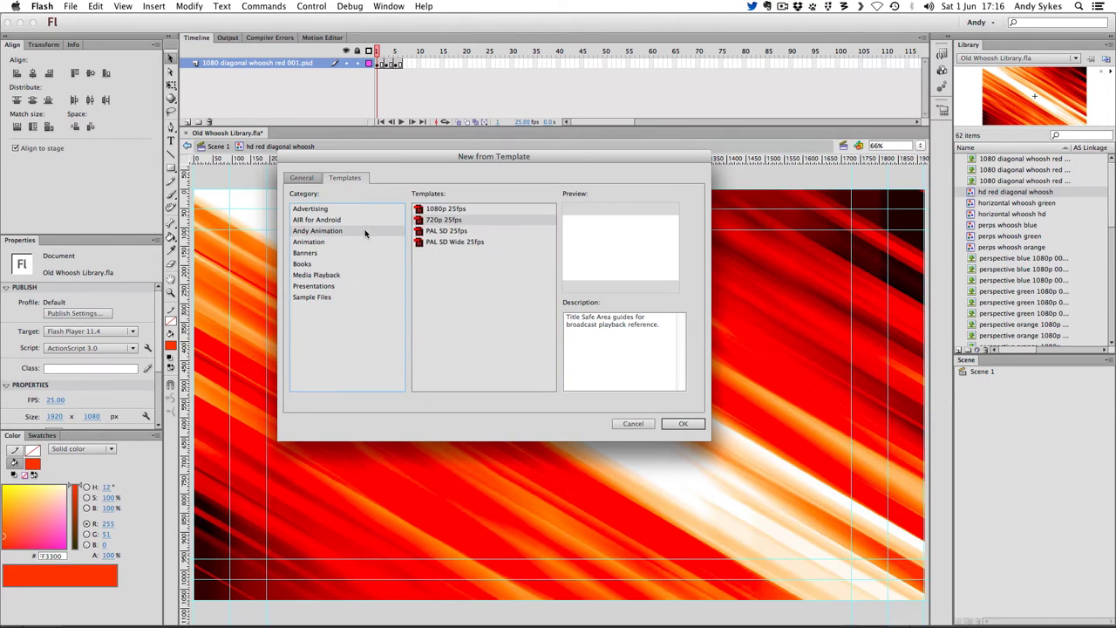
{"action": "left_click", "coordinate": [446, 211]}
{"action": "left_click", "coordinate": [698, 424]}
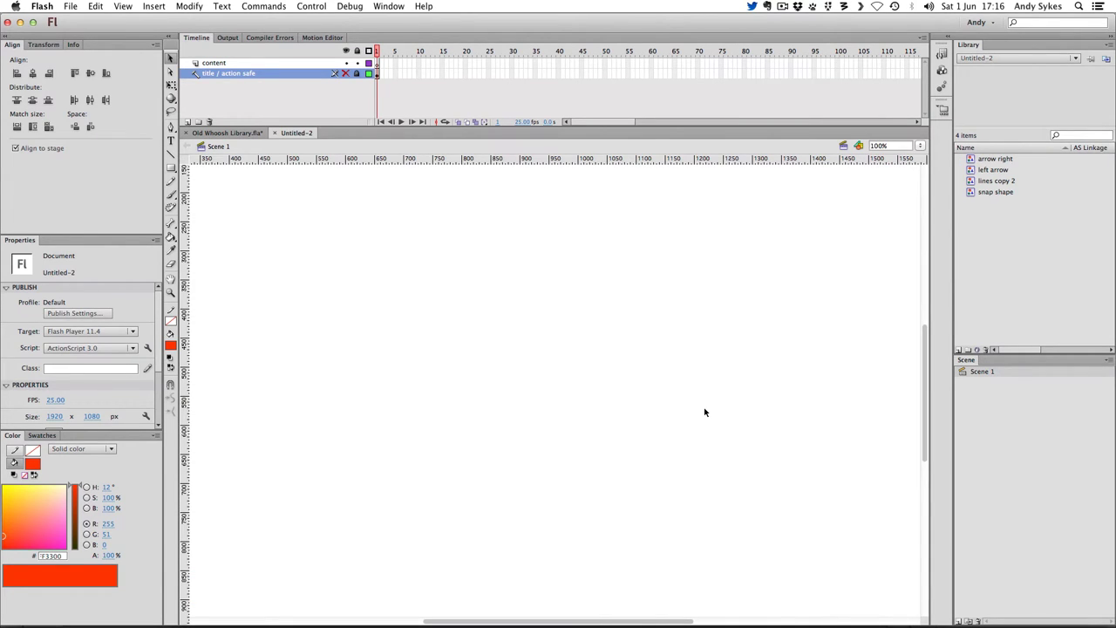
Fit the stage in view and delete the title / action safe layer, keeping the content layer
{"action": "left_click", "coordinate": [918, 147]}
{"action": "left_click", "coordinate": [923, 100]}
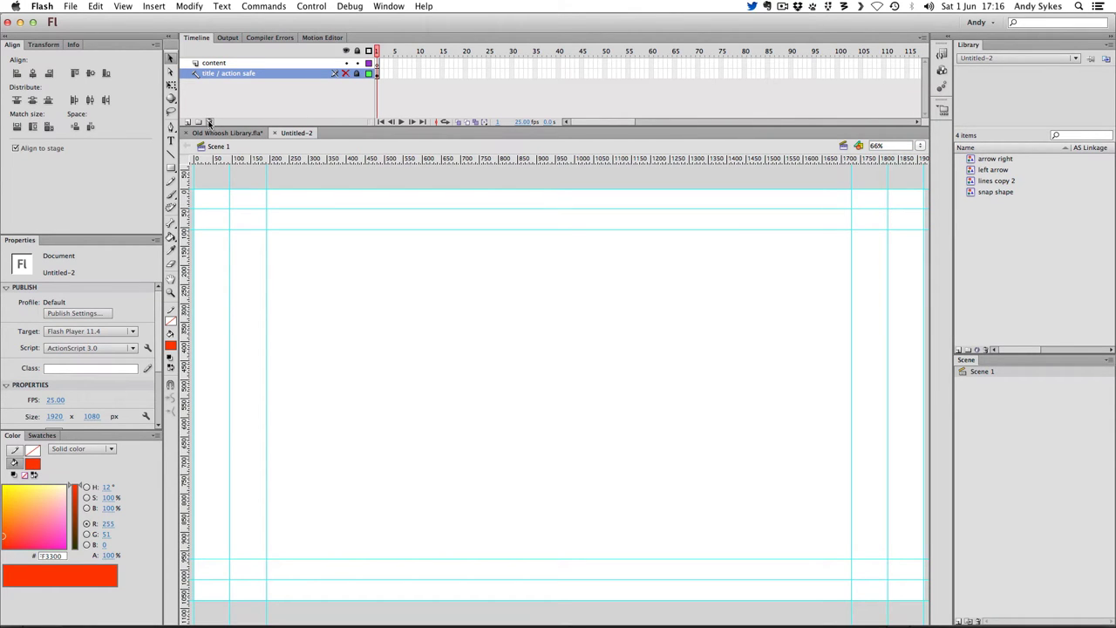
{"action": "left_click", "coordinate": [209, 122]}
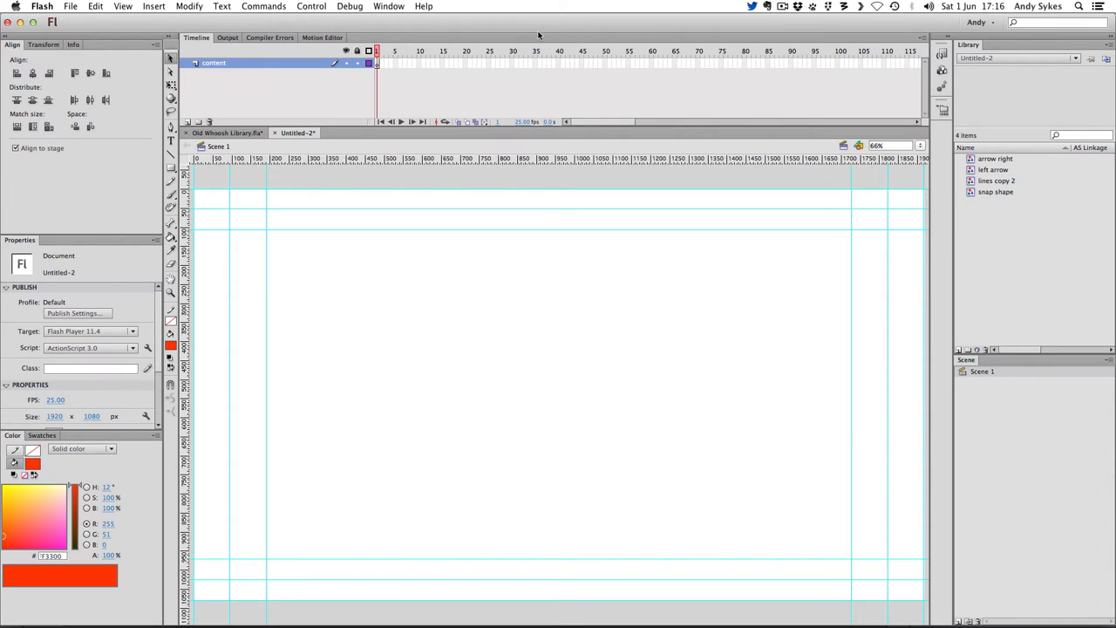
{"action": "left_click", "coordinate": [73, 7]}
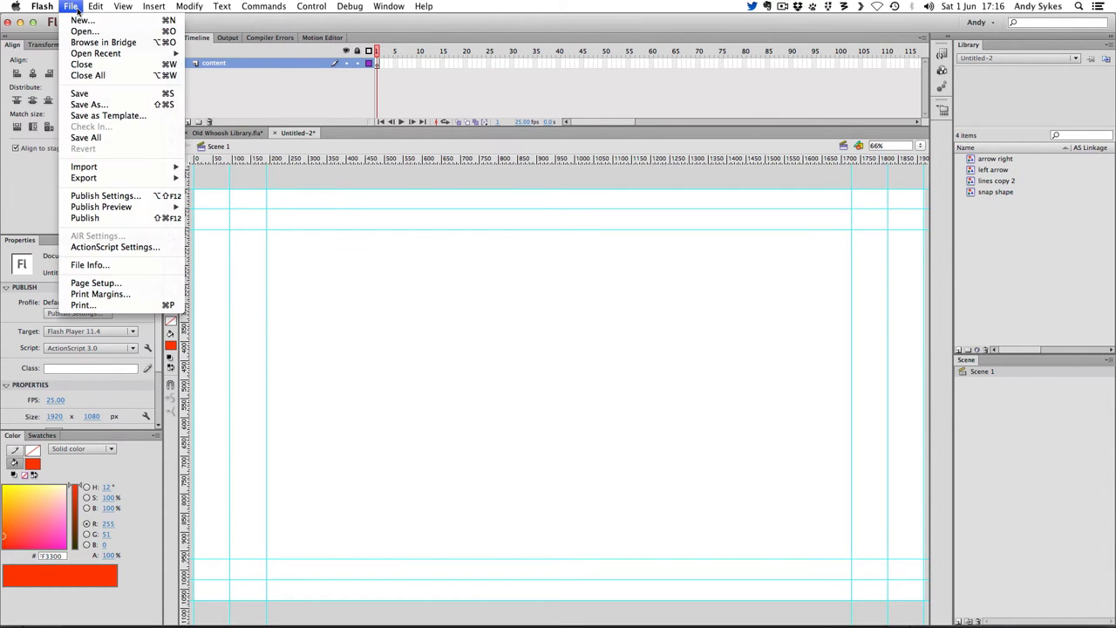
{"action": "mouse_move", "coordinate": [153, 167]}
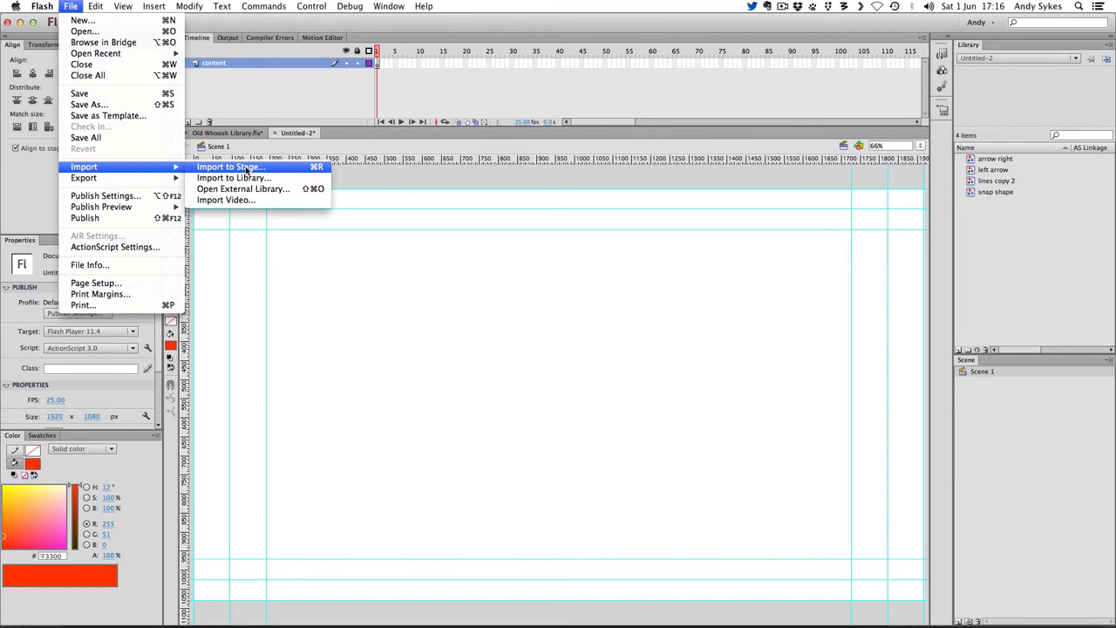
{"action": "left_click", "coordinate": [385, 72]}
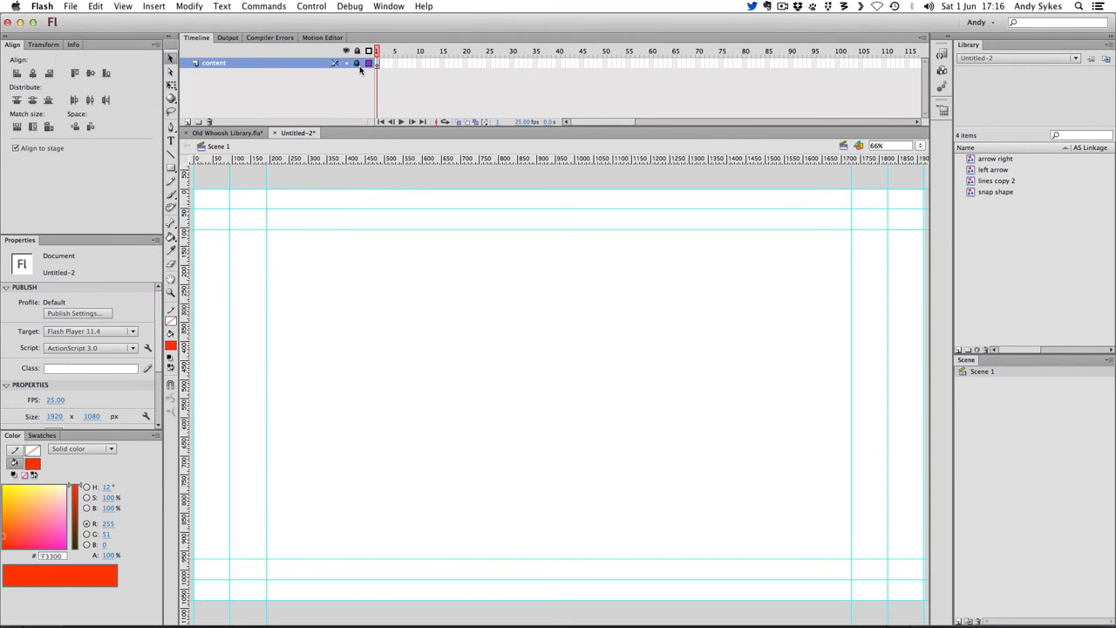
Choose Whooshing BG Diagonal 001.psd, 002.psd and 003.psd together for import to the stage
{"action": "left_click", "coordinate": [69, 6]}
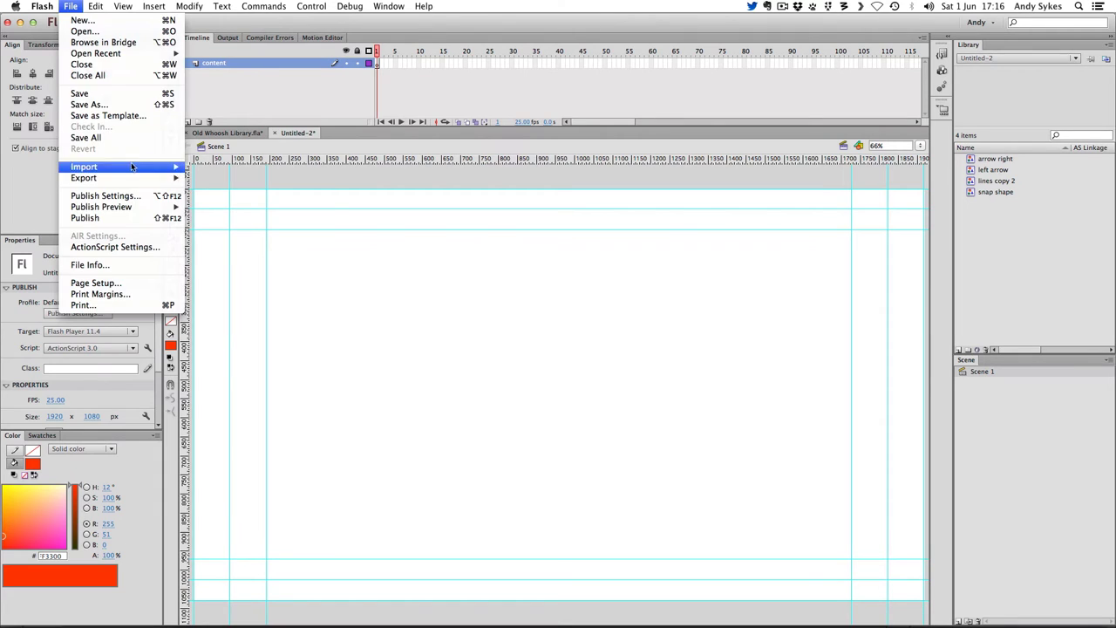
{"action": "mouse_move", "coordinate": [147, 167]}
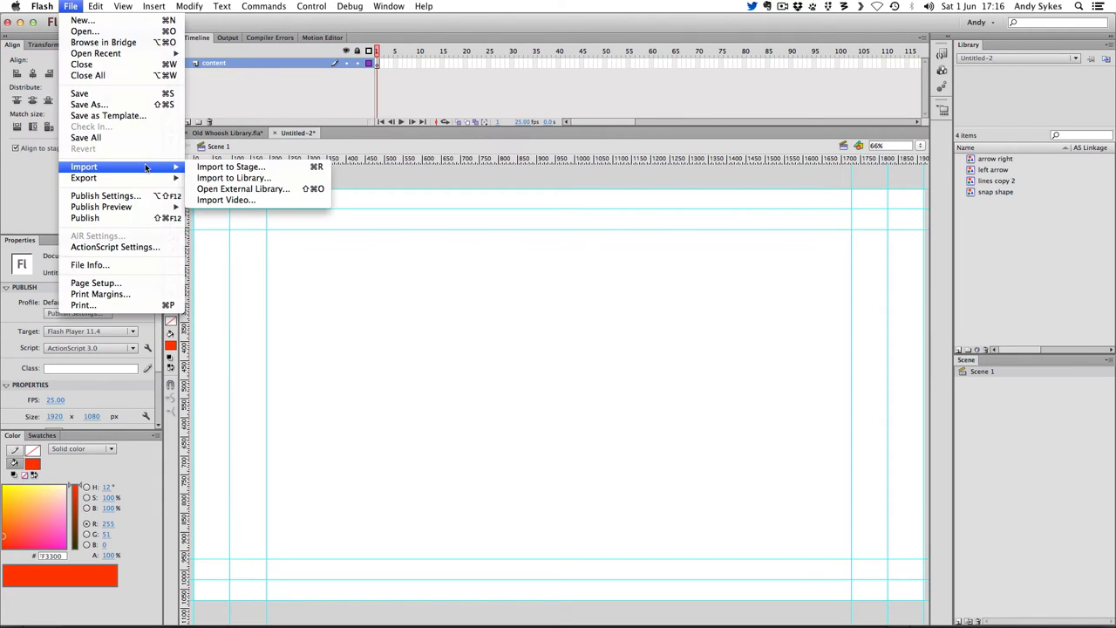
{"action": "left_click", "coordinate": [278, 167]}
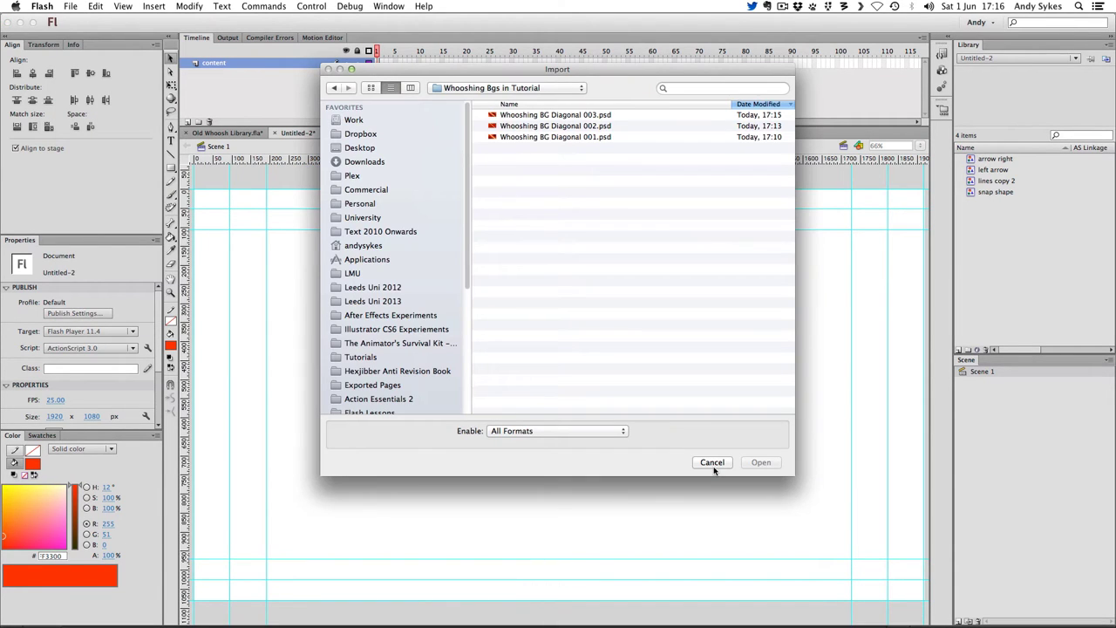
{"action": "left_click_drag", "start_coordinate": [620, 141], "coordinate": [617, 110]}
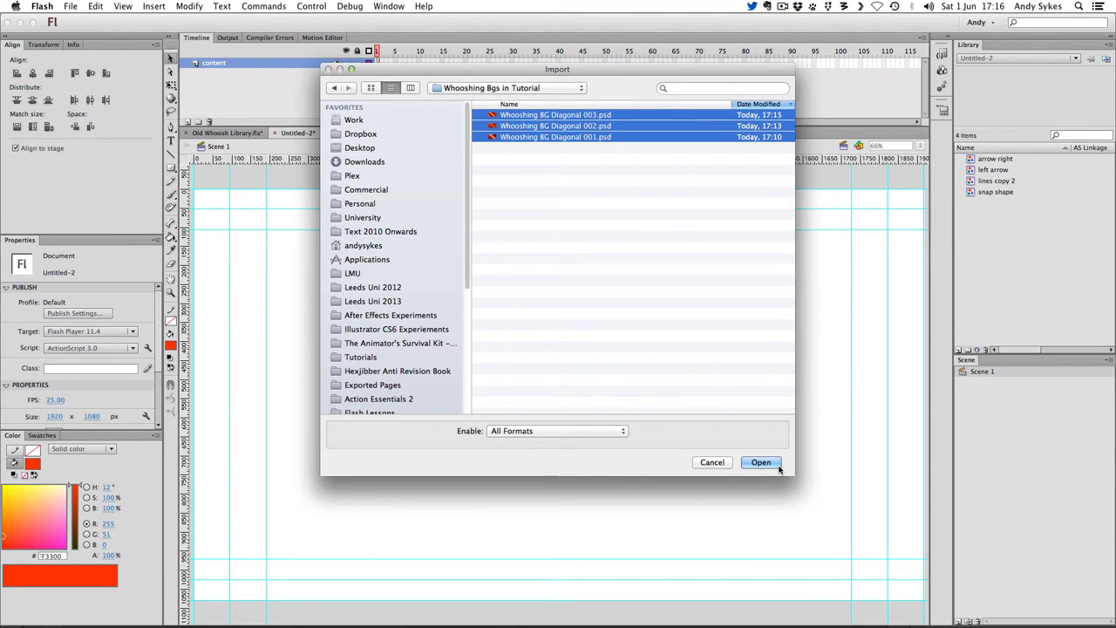
{"action": "left_click", "coordinate": [777, 463]}
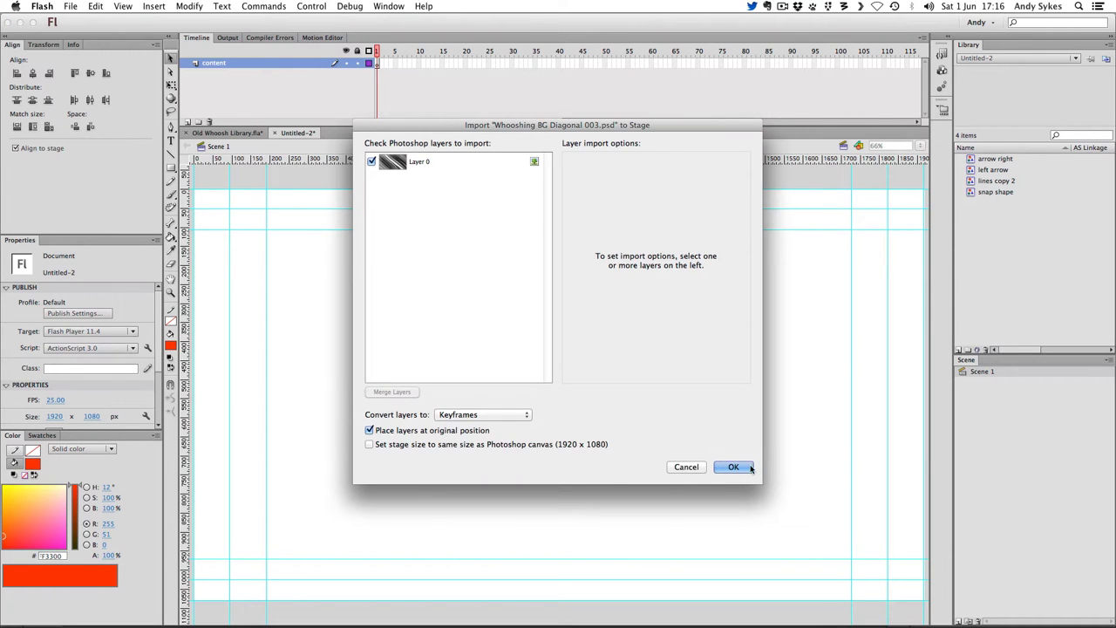
Set Whooshing BG Diagonal 003.psd to convert to Flash Layers, and accept the import options for all three PSD files
{"action": "left_click", "coordinate": [471, 417]}
{"action": "left_click", "coordinate": [468, 405]}
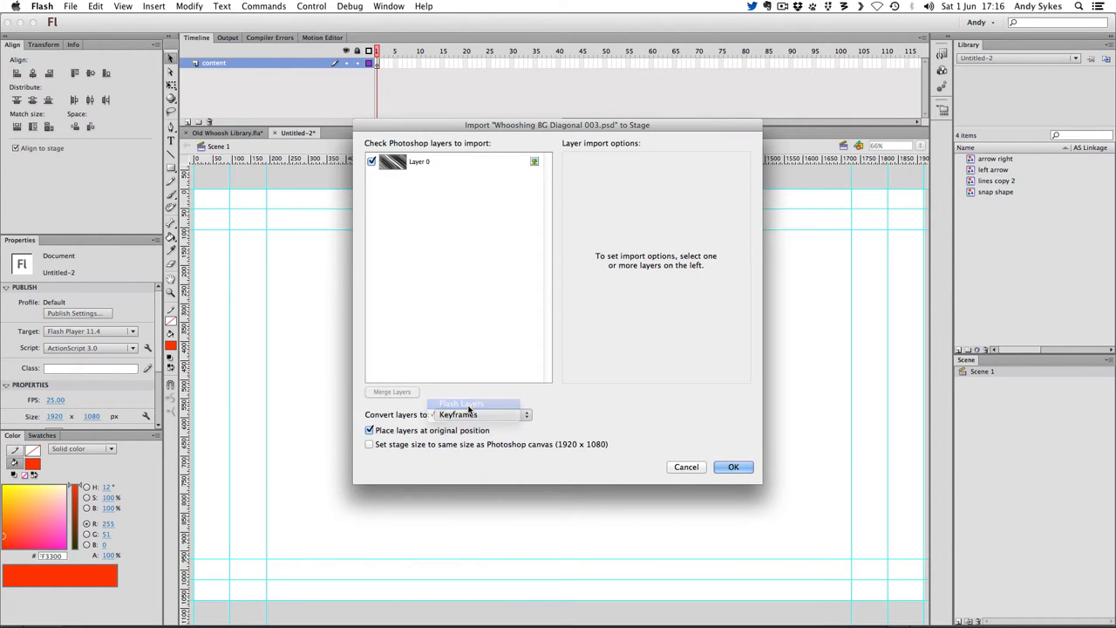
{"action": "left_click", "coordinate": [473, 417]}
{"action": "key", "text": "Escape"}
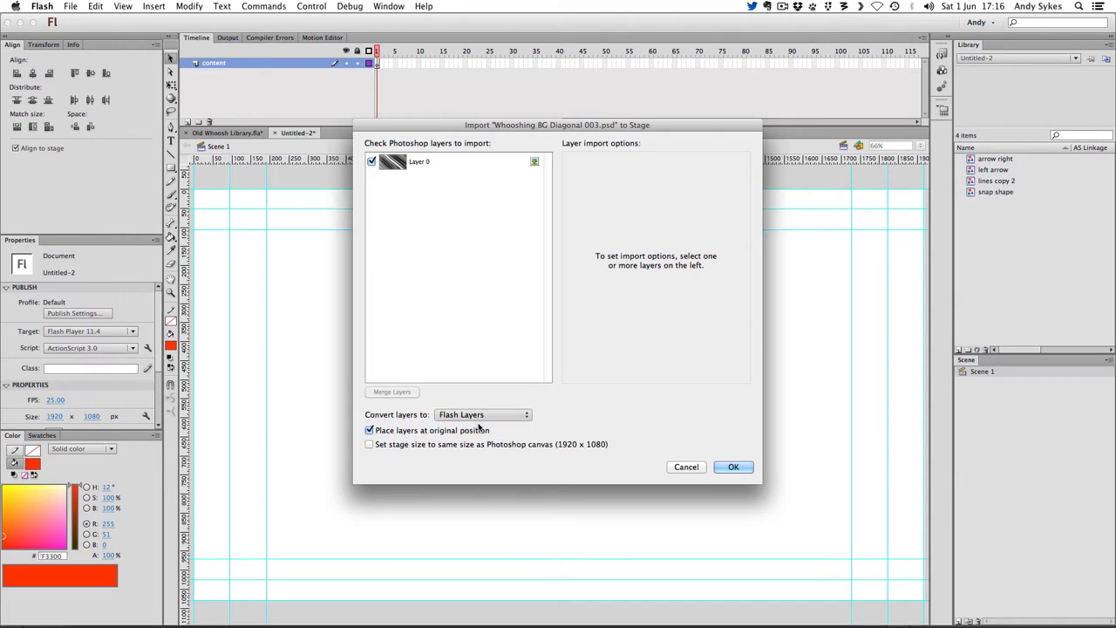
{"action": "left_click", "coordinate": [752, 473]}
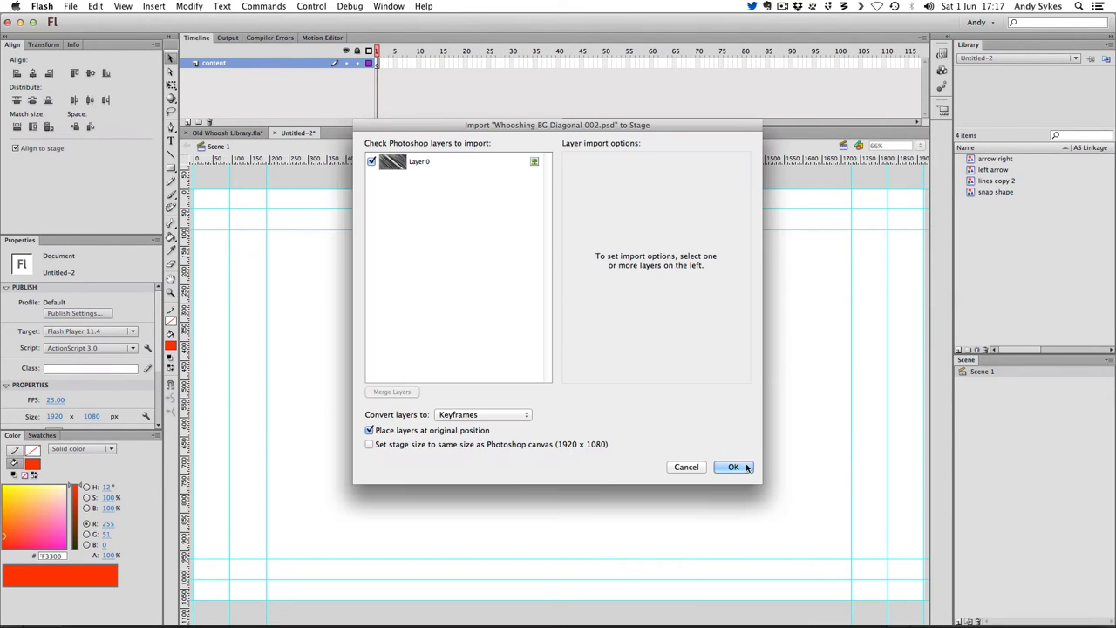
{"action": "left_click", "coordinate": [738, 468]}
{"action": "left_click", "coordinate": [740, 469]}
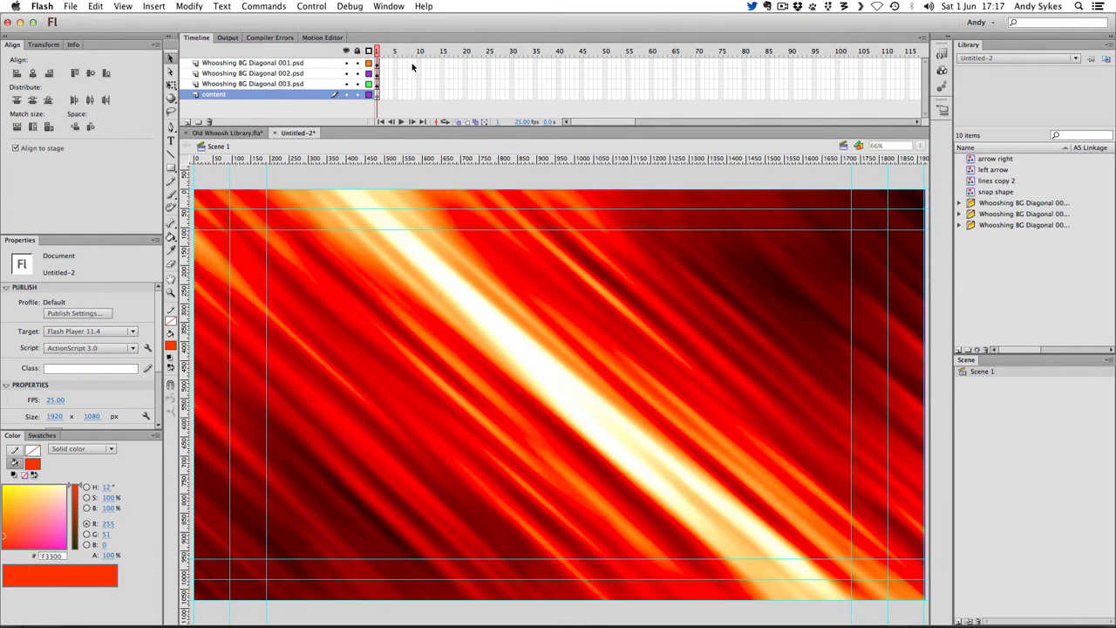
Move the 002 and 003 keyframes onto the Whooshing BG Diagonal 001.psd layer at frames 3 and 5, holding each image for two frames
{"action": "left_click", "coordinate": [270, 84]}
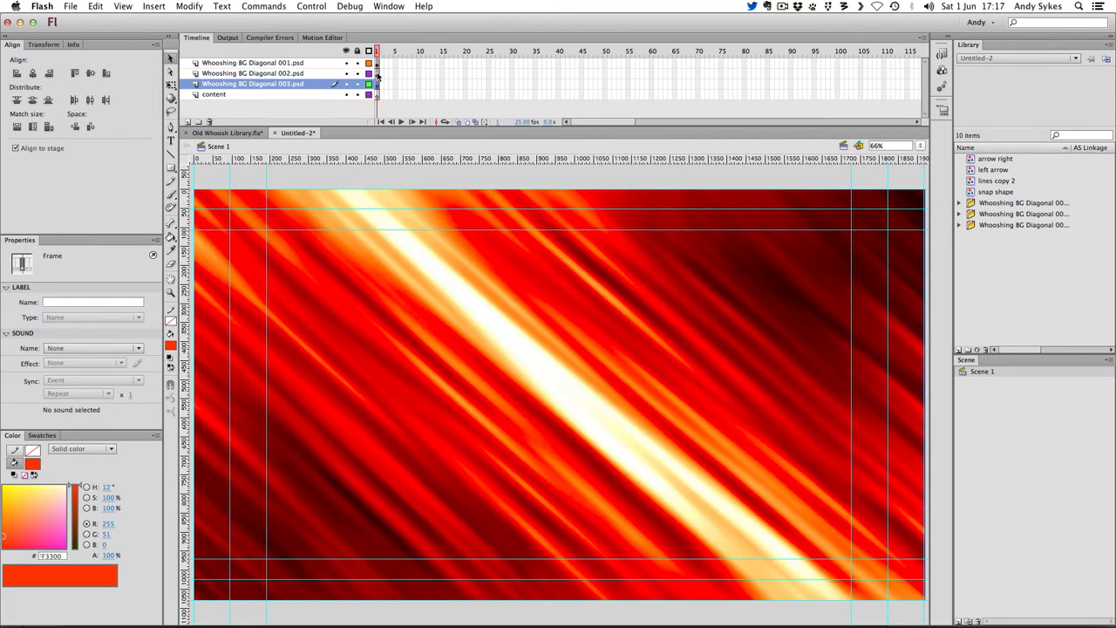
{"action": "left_click", "coordinate": [377, 73]}
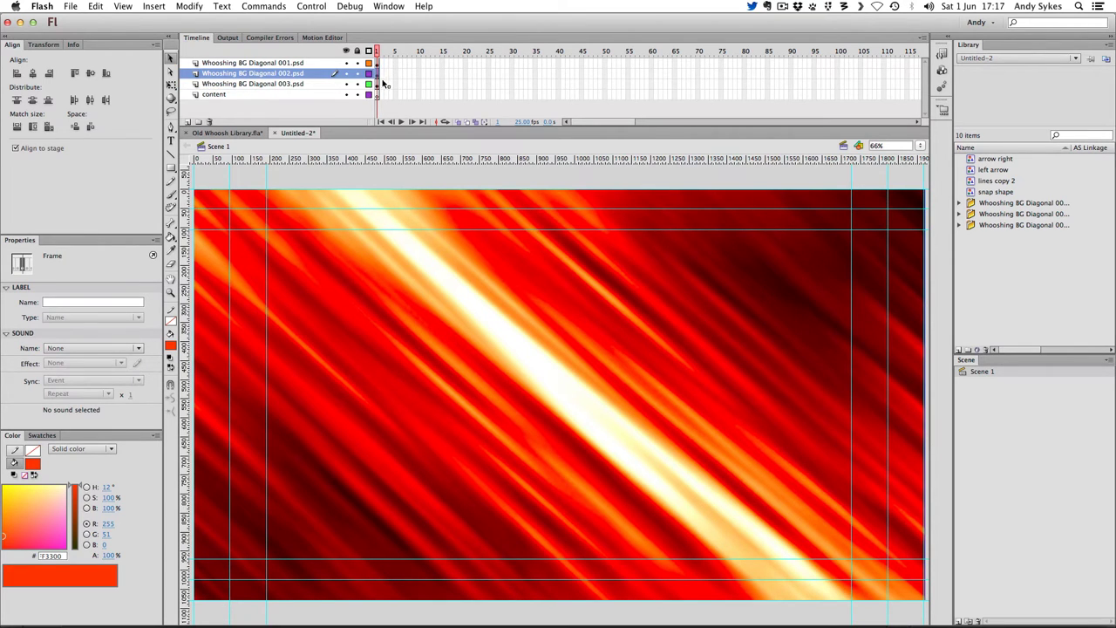
{"action": "left_click", "coordinate": [380, 84]}
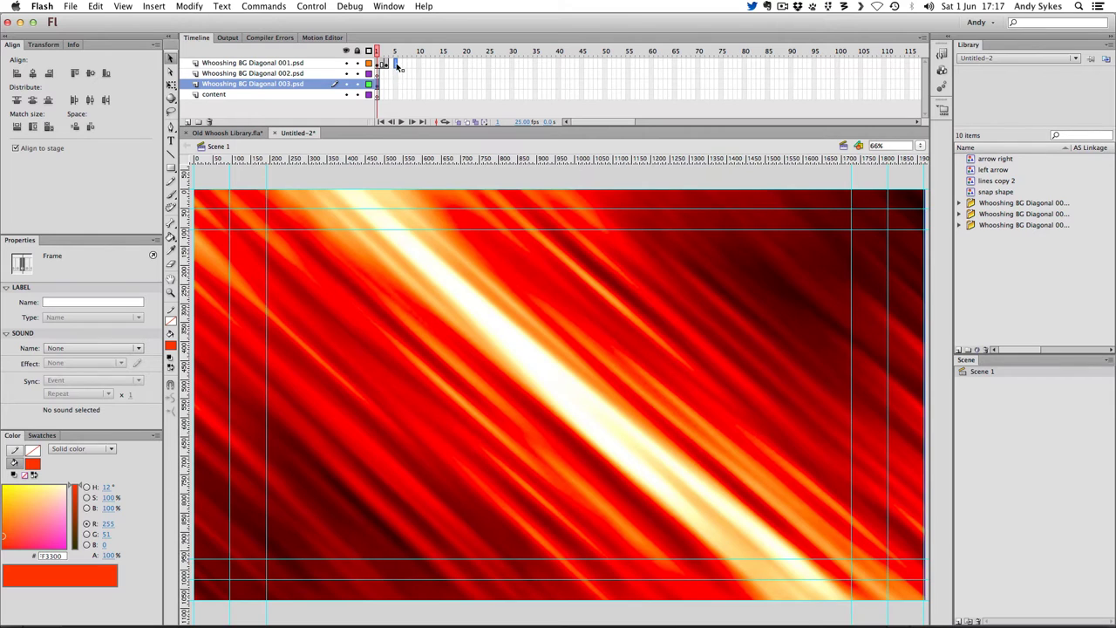
{"action": "left_click", "coordinate": [396, 64]}
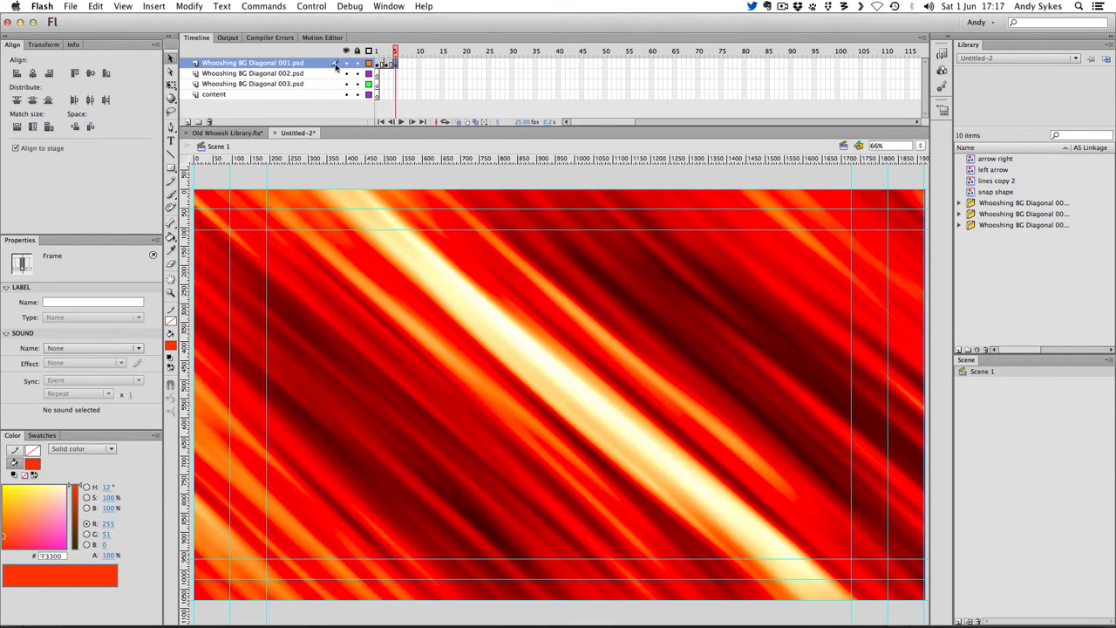
{"action": "left_click", "coordinate": [384, 65]}
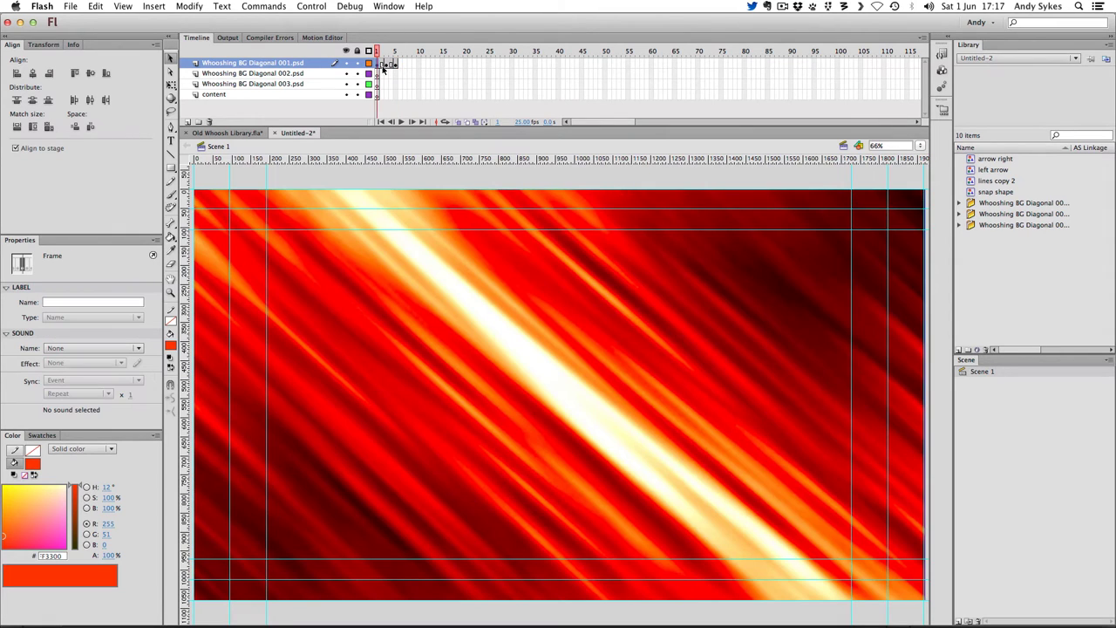
{"action": "left_click", "coordinate": [392, 66]}
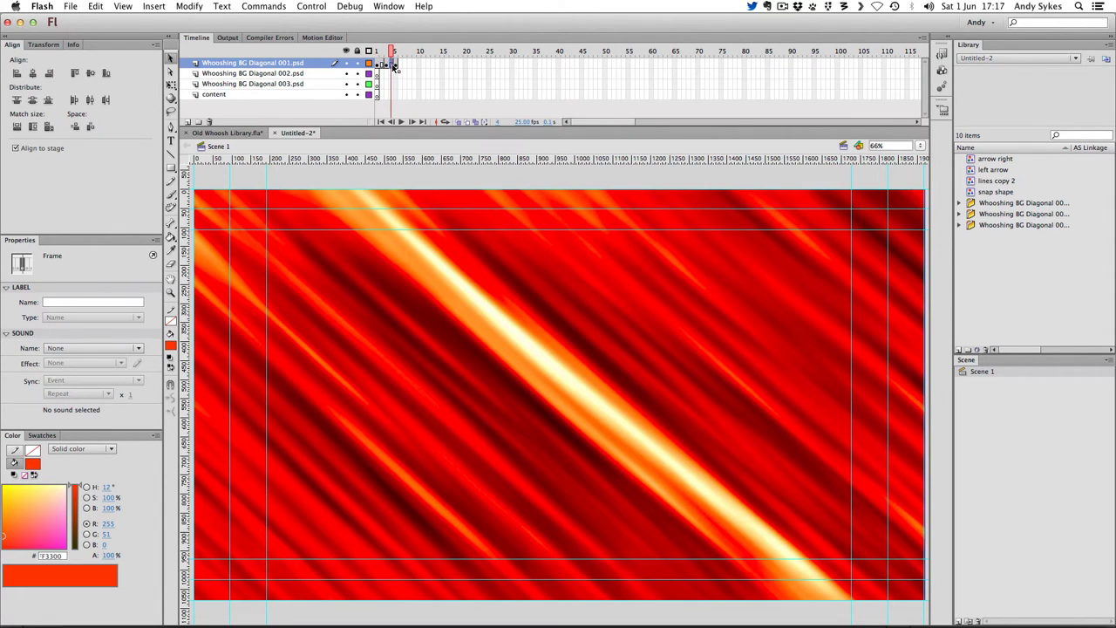
{"action": "left_click", "coordinate": [395, 67]}
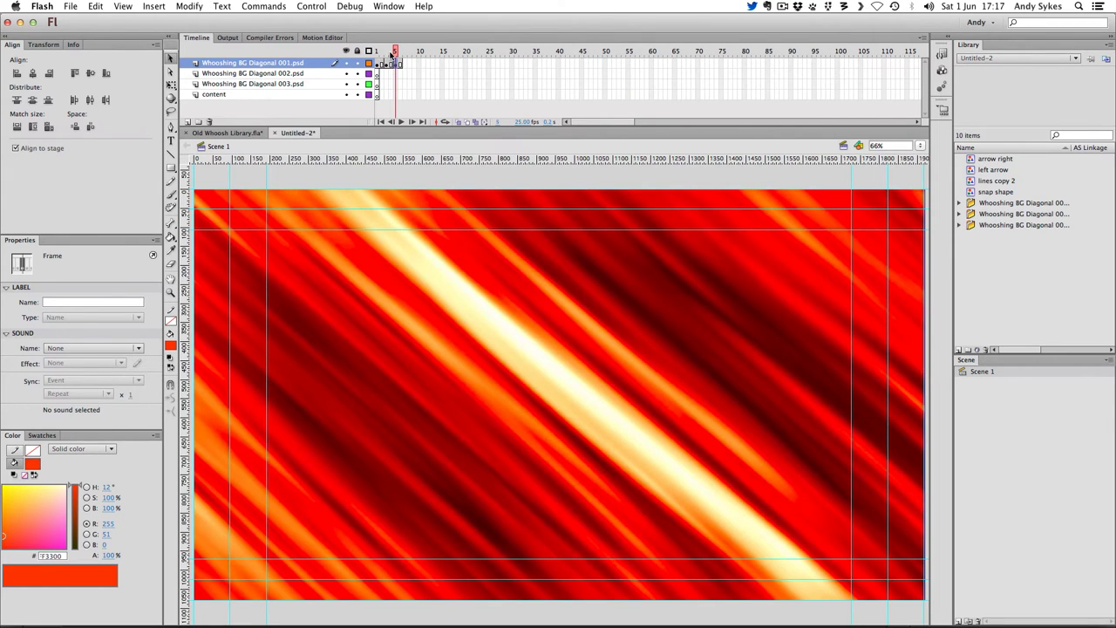
{"action": "left_click_drag", "start_coordinate": [392, 52], "coordinate": [377, 54]}
Delete the Whooshing BG Diagonal 002.psd, Whooshing BG Diagonal 003.psd and content layers
{"action": "left_click", "coordinate": [214, 75]}
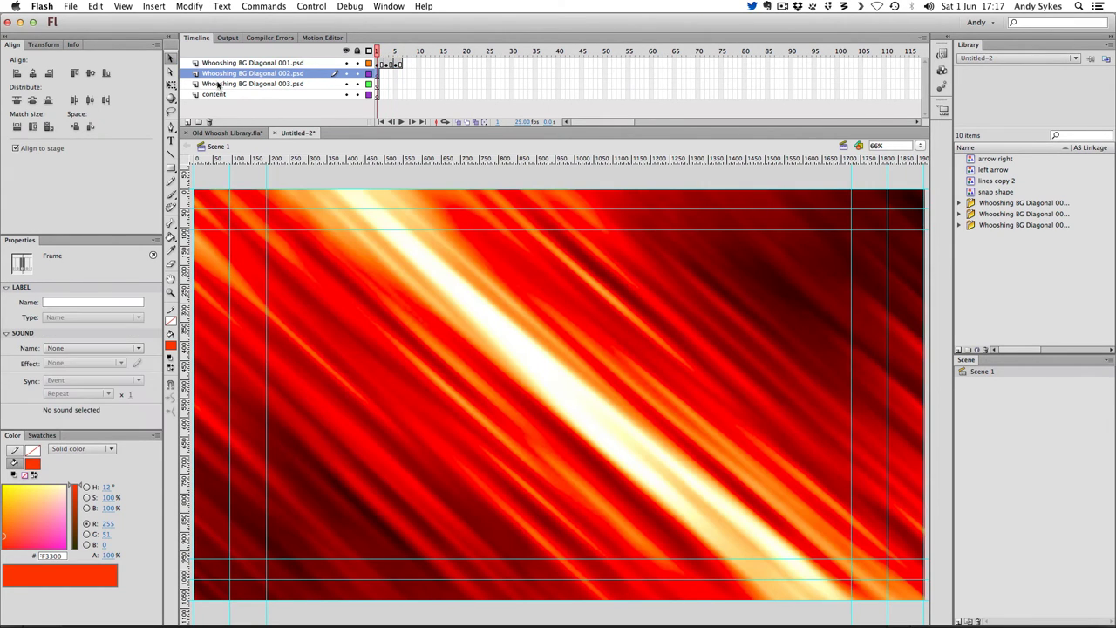
{"action": "left_click", "coordinate": [221, 84], "text": "shift"}
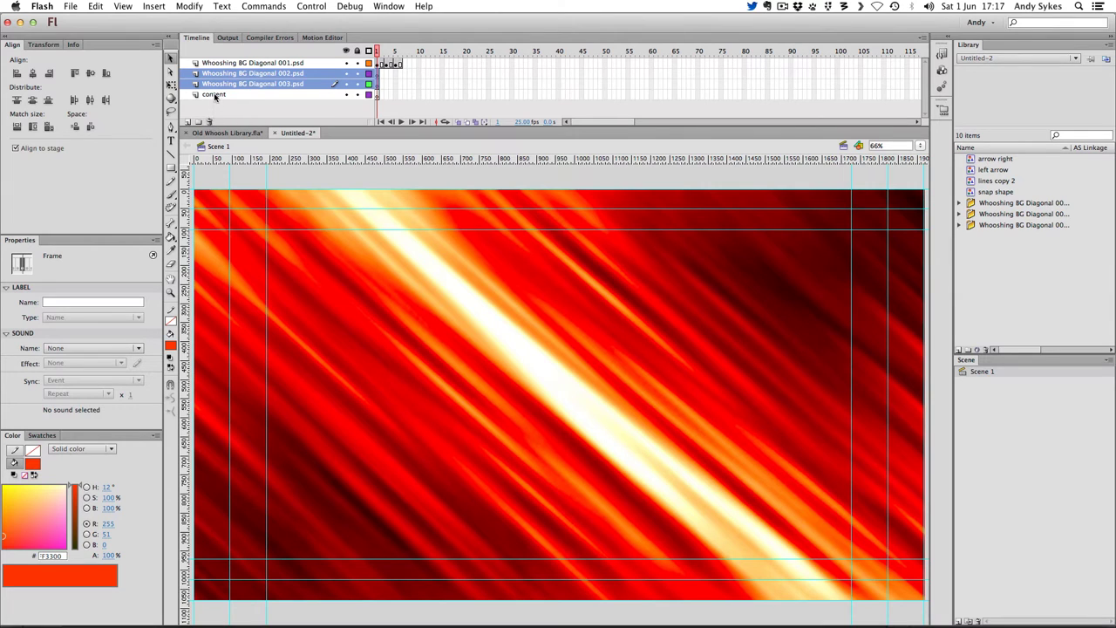
{"action": "left_click", "coordinate": [210, 122]}
{"action": "left_click", "coordinate": [210, 122]}
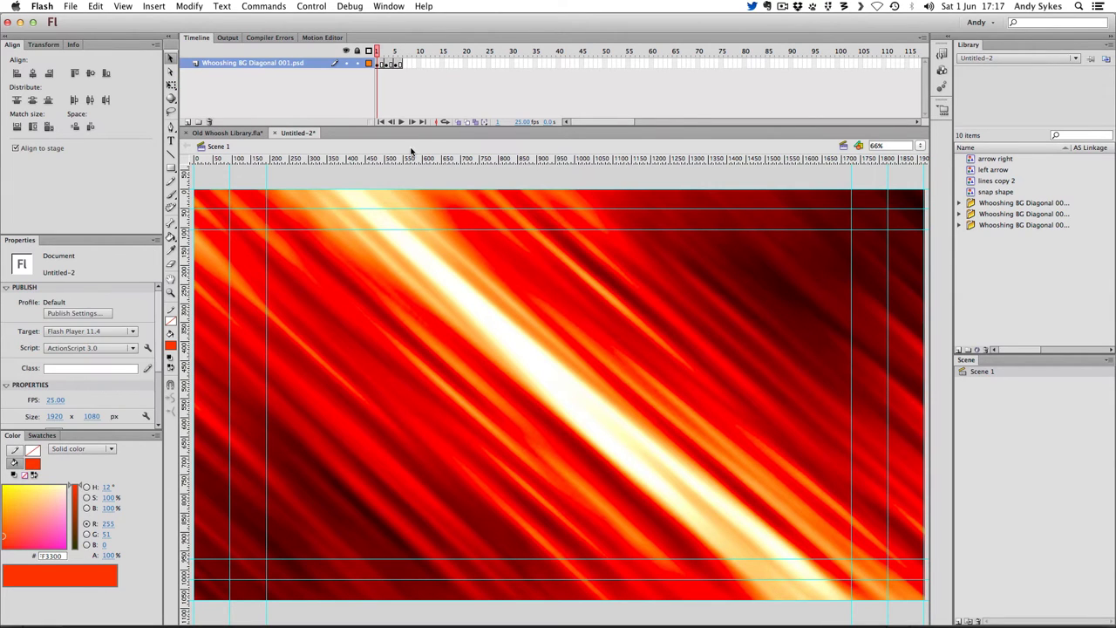
Play the six-frame animation in a loop to check the motion, and turn loop playback off
{"action": "left_click", "coordinate": [401, 122]}
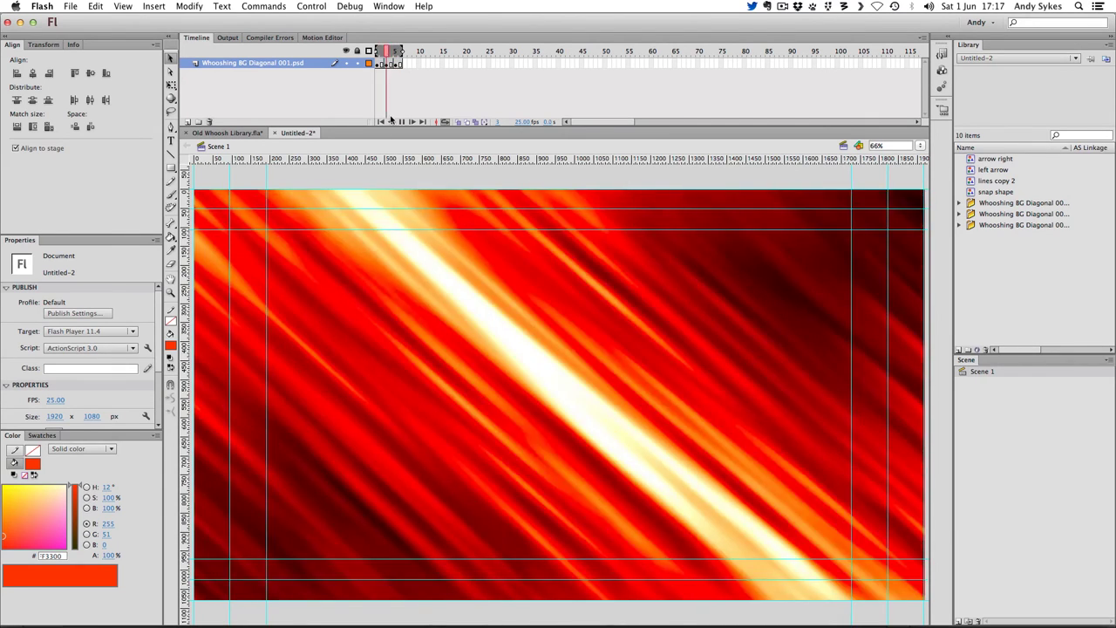
{"action": "left_click", "coordinate": [401, 122]}
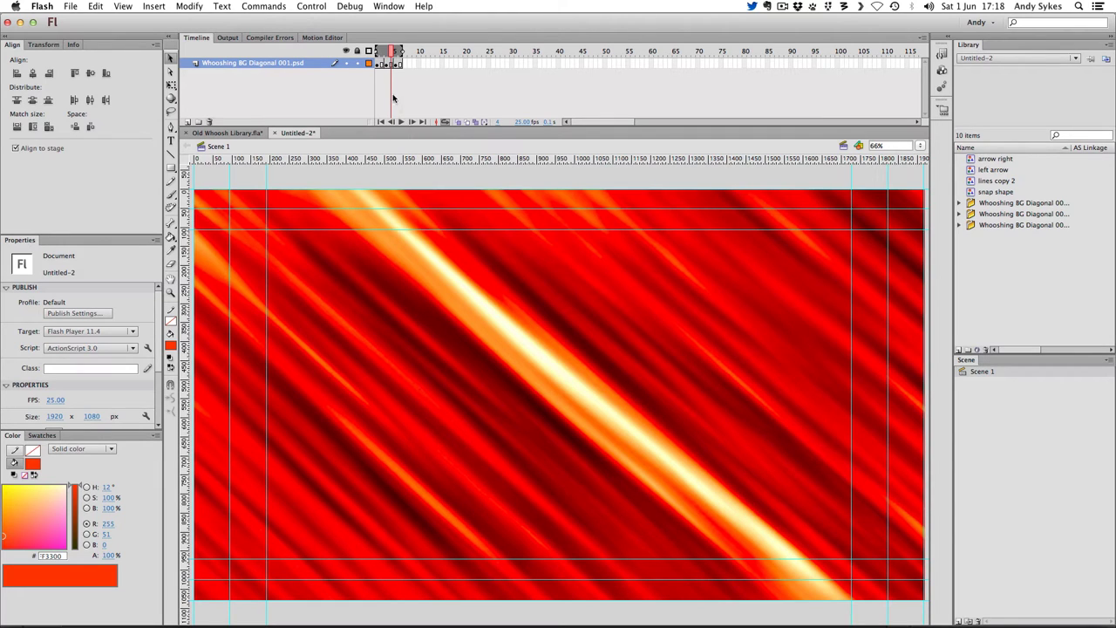
{"action": "left_click", "coordinate": [446, 123]}
Copy frames 1 to 6 of the Whooshing BG Diagonal 001.psd layer
{"action": "left_click", "coordinate": [378, 65]}
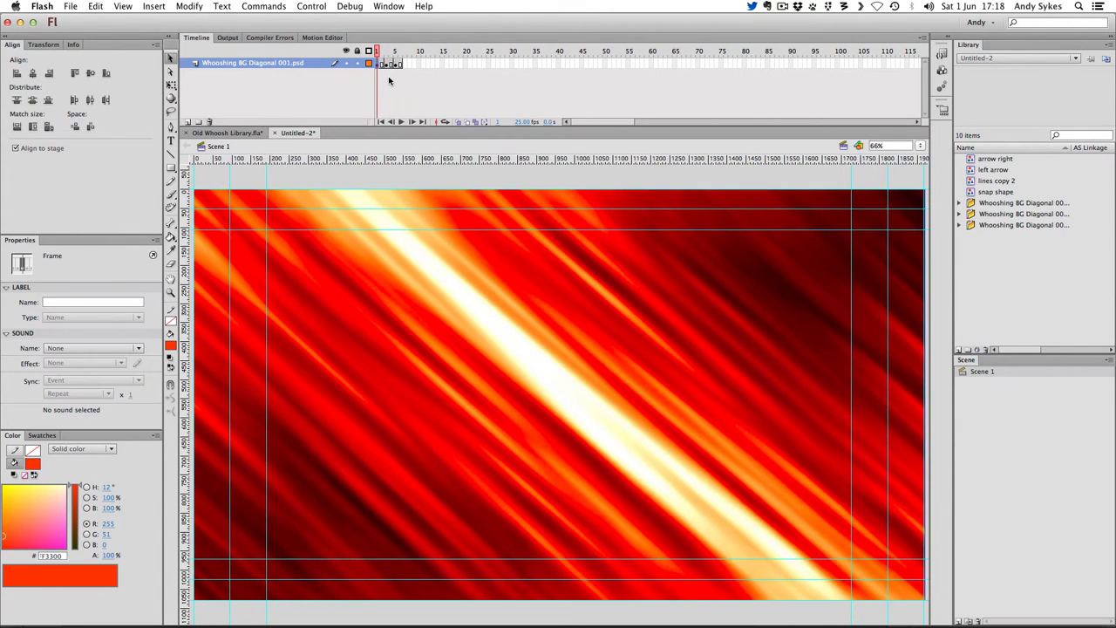
{"action": "left_click", "coordinate": [400, 66]}
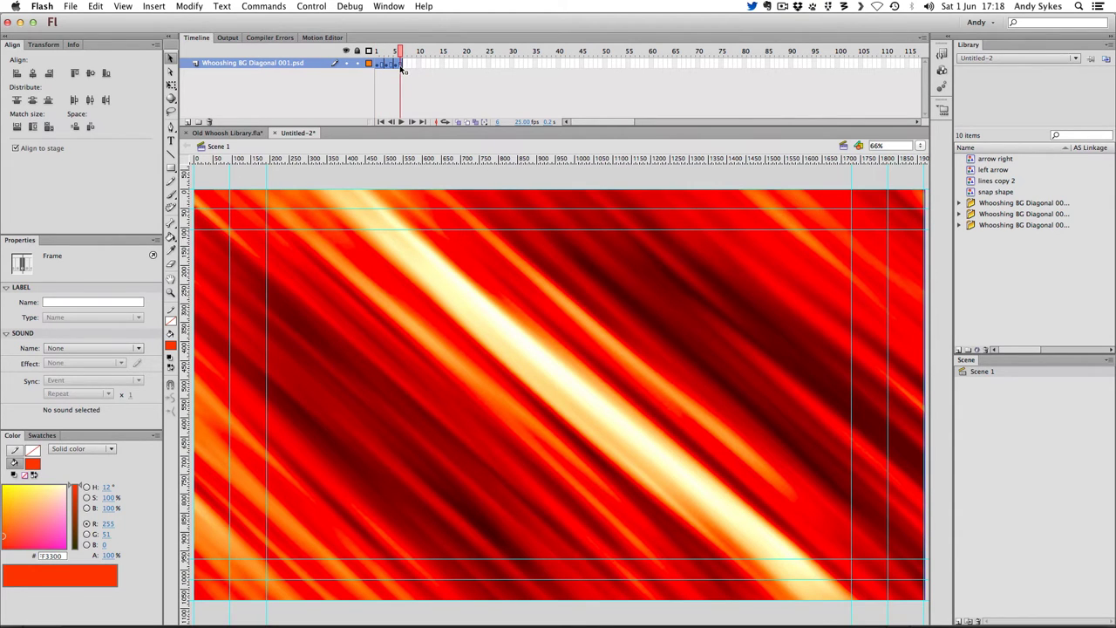
{"action": "right_click", "coordinate": [400, 66]}
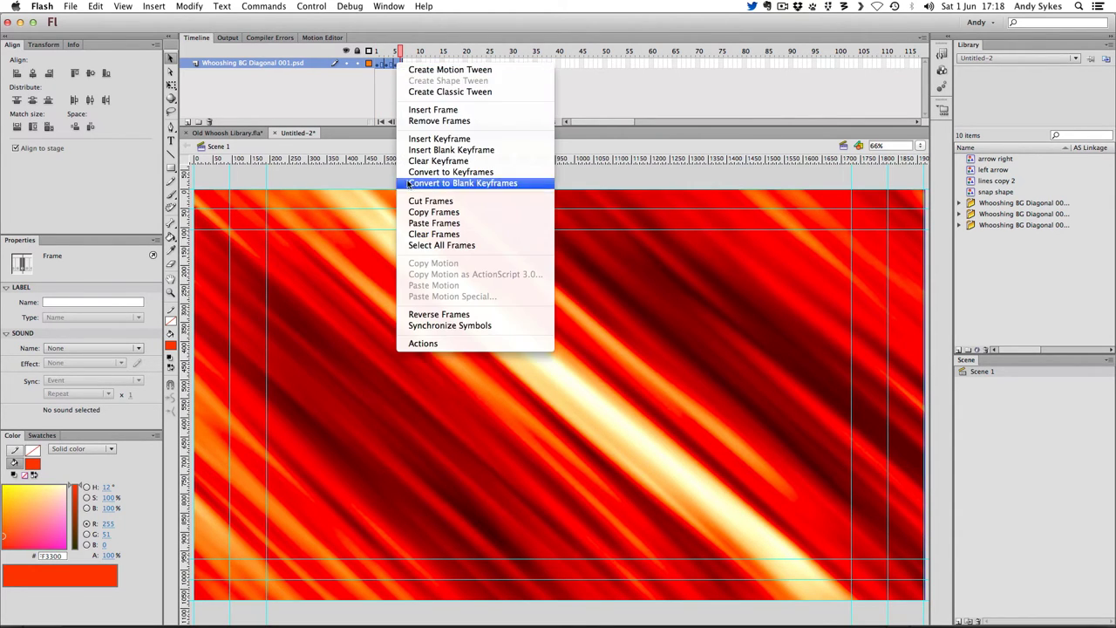
{"action": "left_click", "coordinate": [418, 217]}
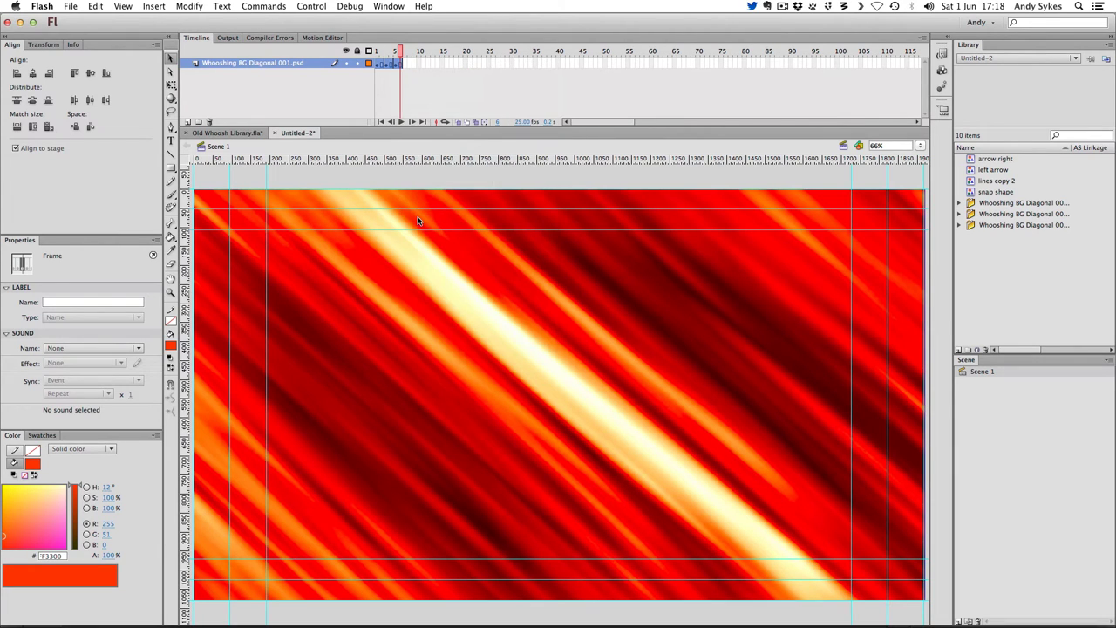
Create a new graphic symbol named Diagonal Whoosh Red in the library root
{"action": "left_click", "coordinate": [155, 7]}
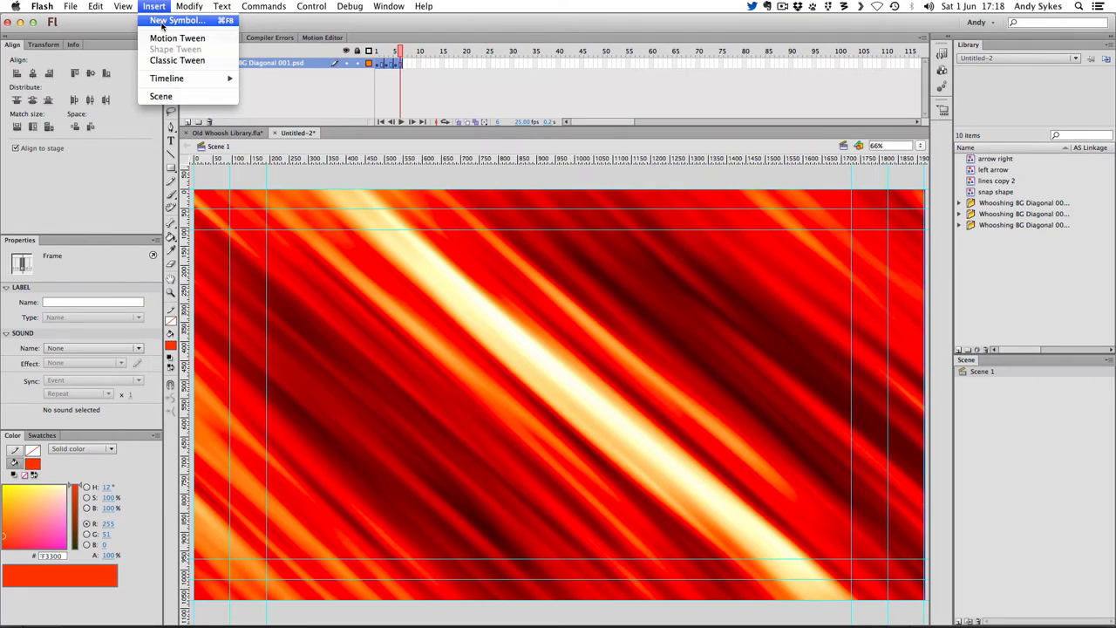
{"action": "left_click", "coordinate": [161, 26]}
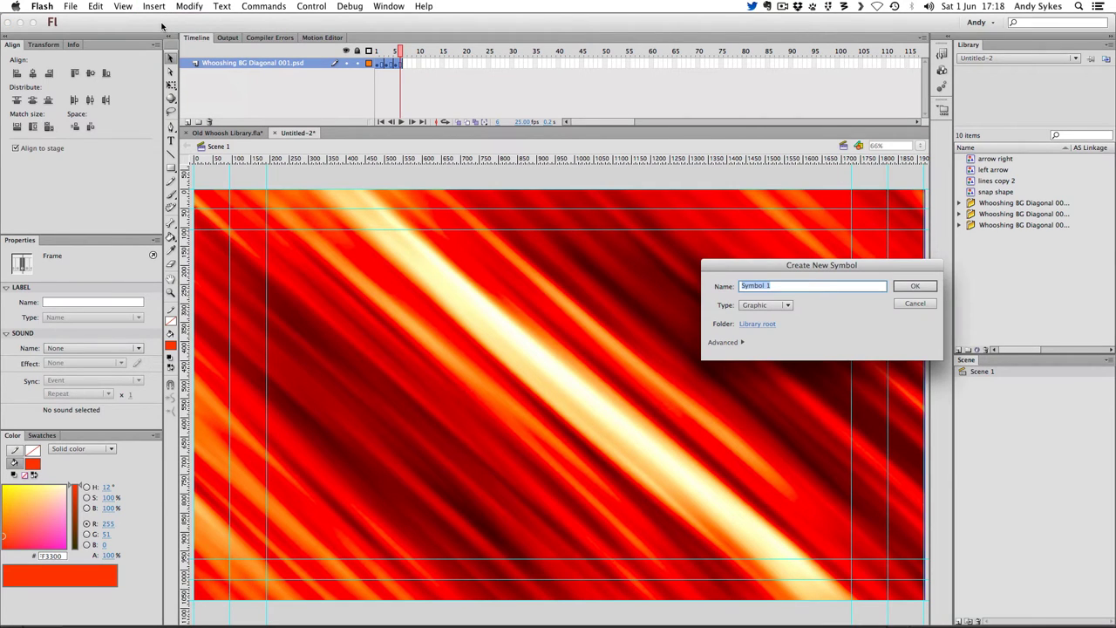
{"action": "type", "text": "Diagonal Whoosh Red"}
{"action": "key", "text": "Return"}
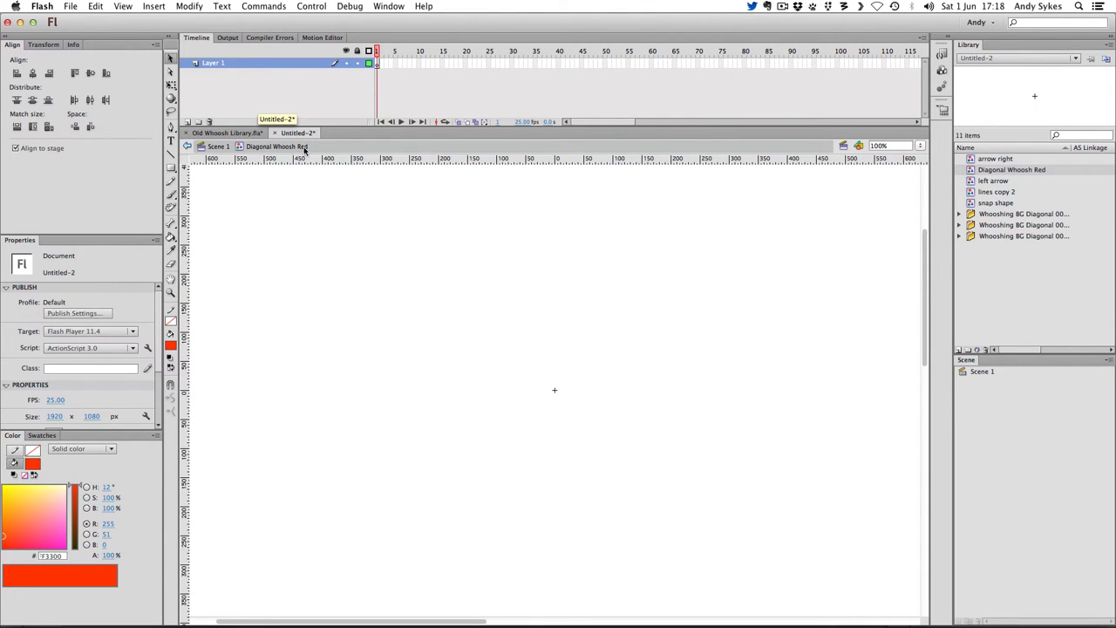
Paste the copied frames at frame 1 of Layer 1 inside the Diagonal Whoosh Red symbol
{"action": "right_click", "coordinate": [377, 62]}
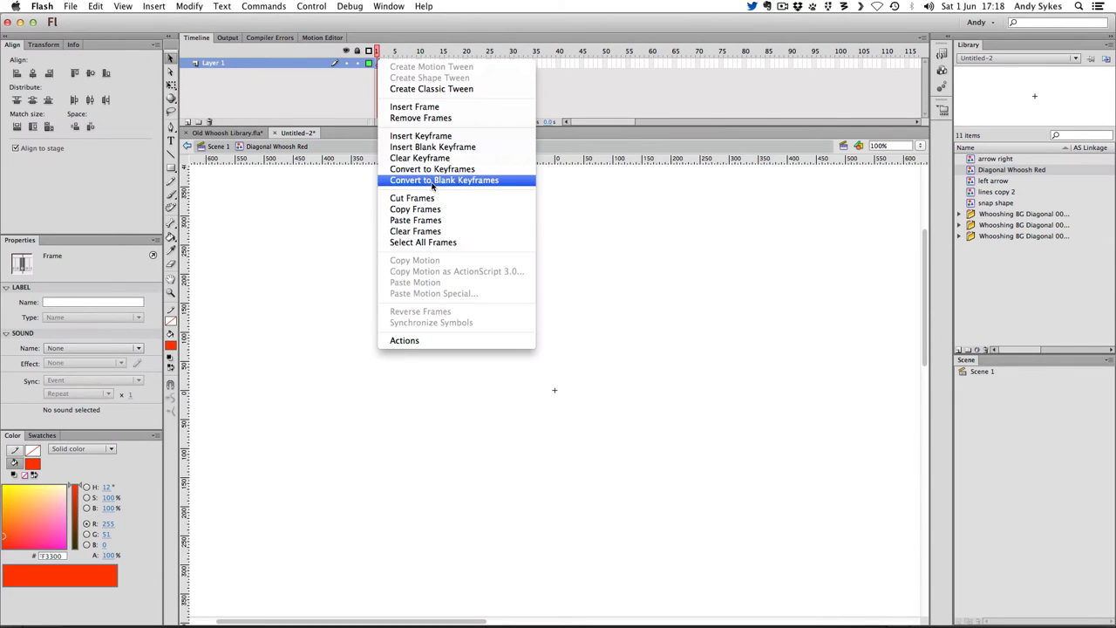
{"action": "left_click", "coordinate": [446, 219]}
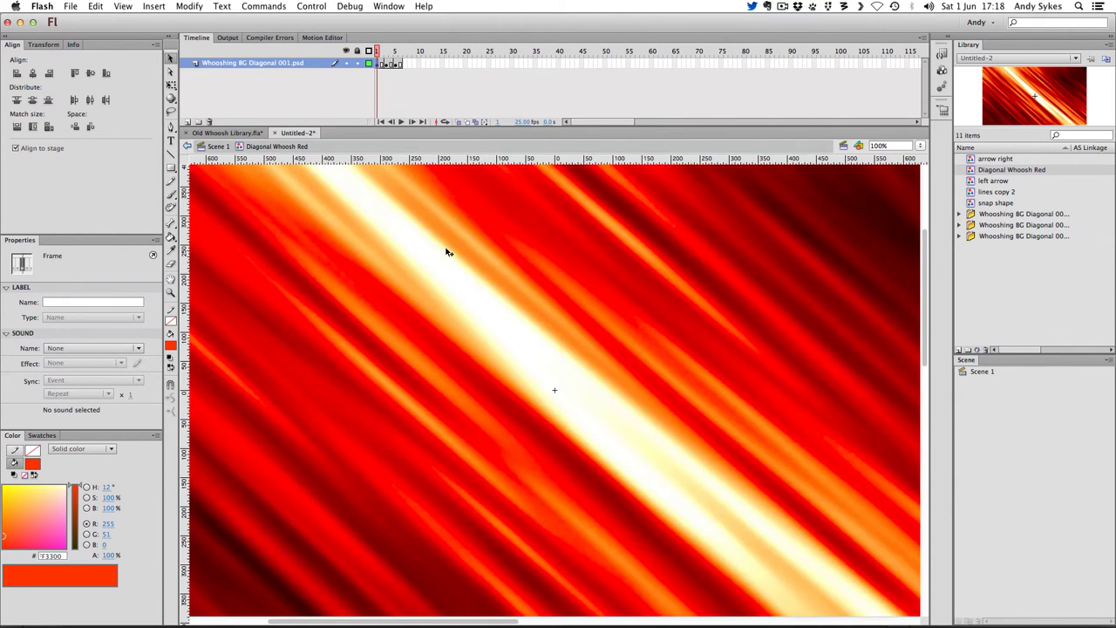
{"action": "mouse_move", "coordinate": [376, 51]}
{"action": "left_mouse_down"}
{"action": "mouse_move", "coordinate": [387, 52]}
{"action": "mouse_move", "coordinate": [377, 51]}
{"action": "left_mouse_up"}
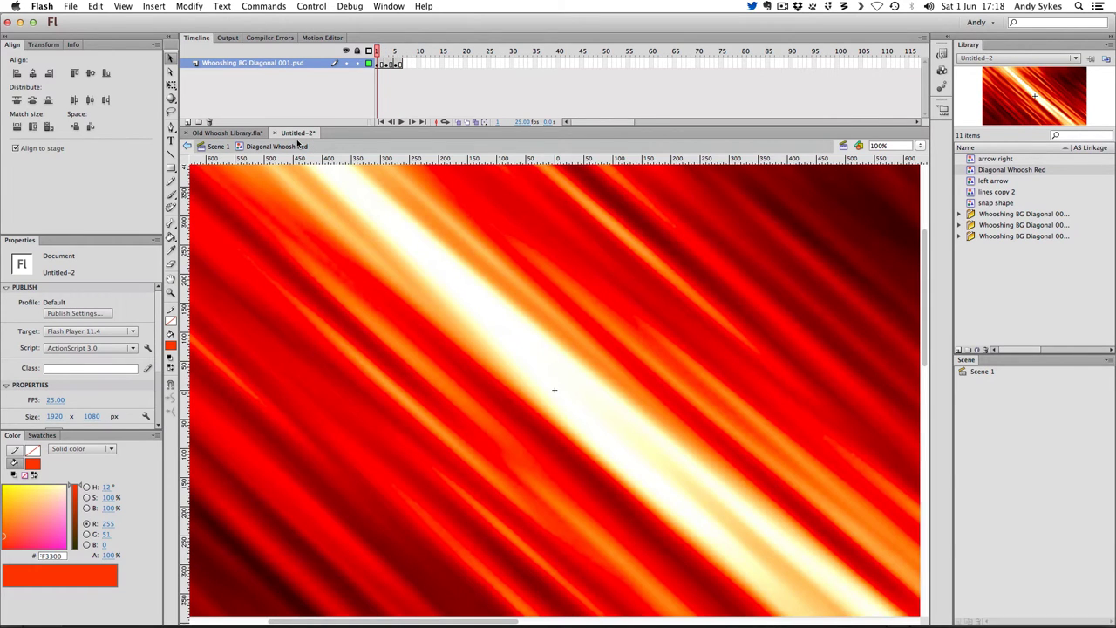
{"action": "key", "text": "super+minus"}
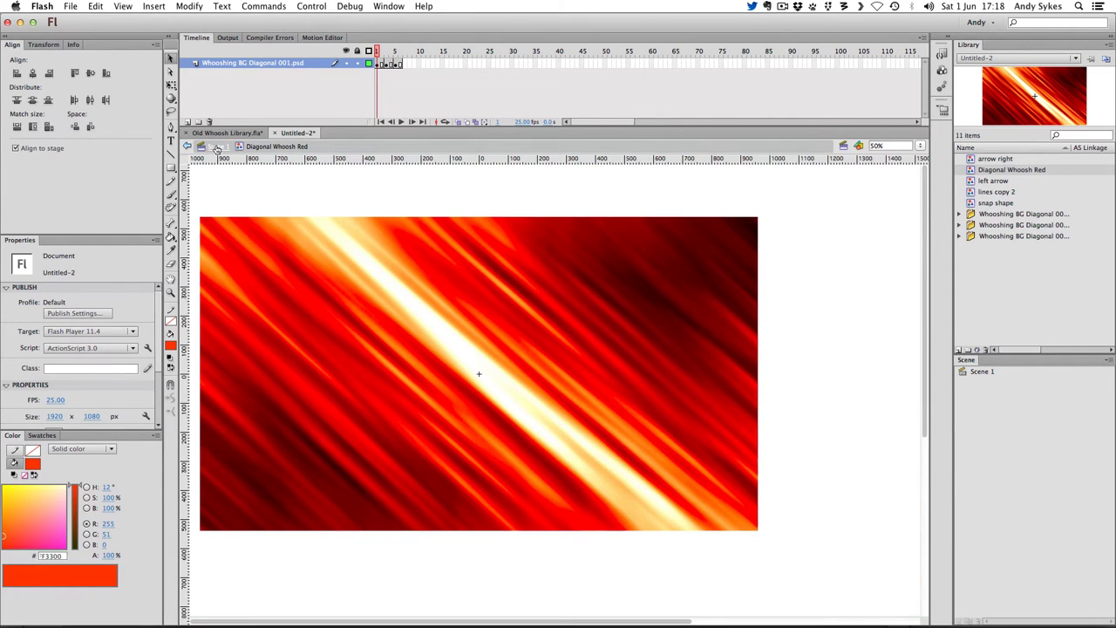
Return to Scene 1, add a new layer, and delete the Whooshing BG Diagonal 001.psd layer
{"action": "left_click", "coordinate": [217, 146]}
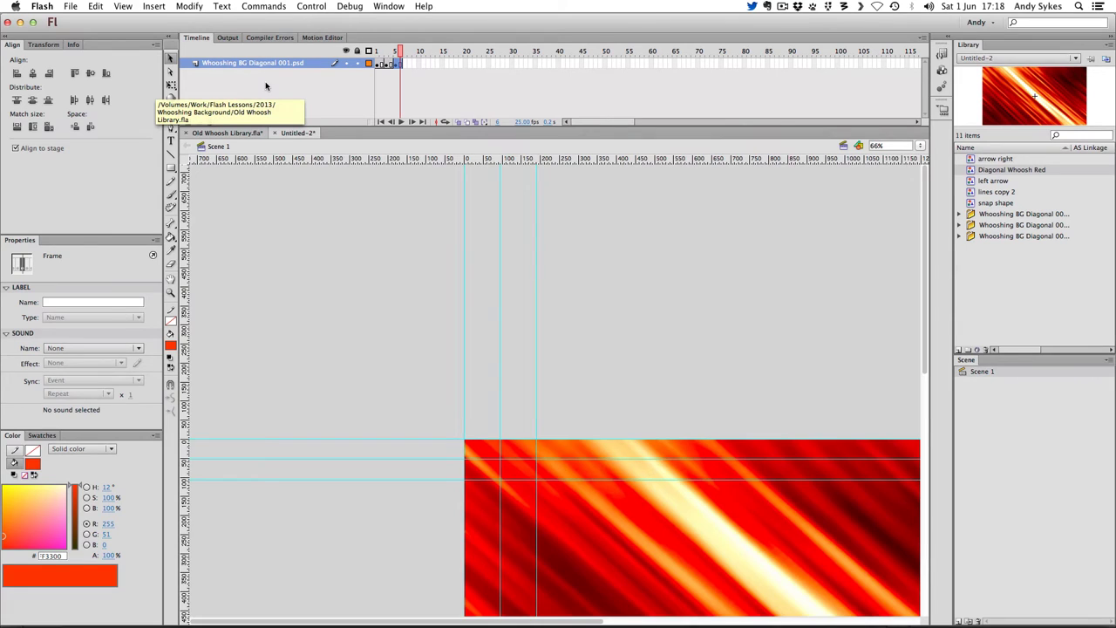
{"action": "key", "text": "super+minus"}
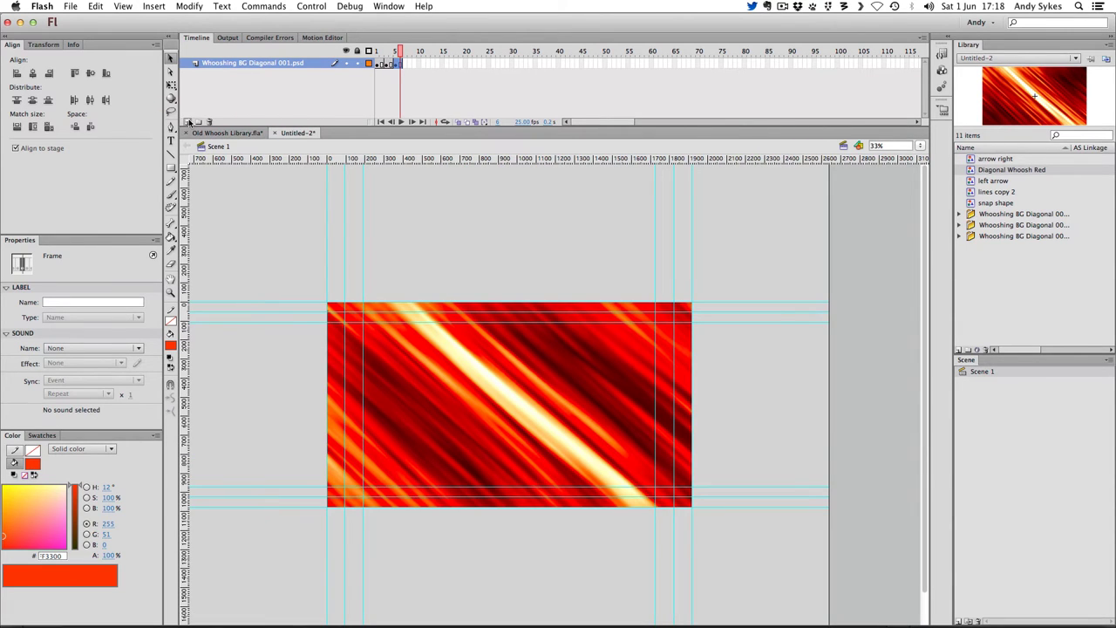
{"action": "left_click", "coordinate": [186, 122]}
{"action": "left_click", "coordinate": [232, 74]}
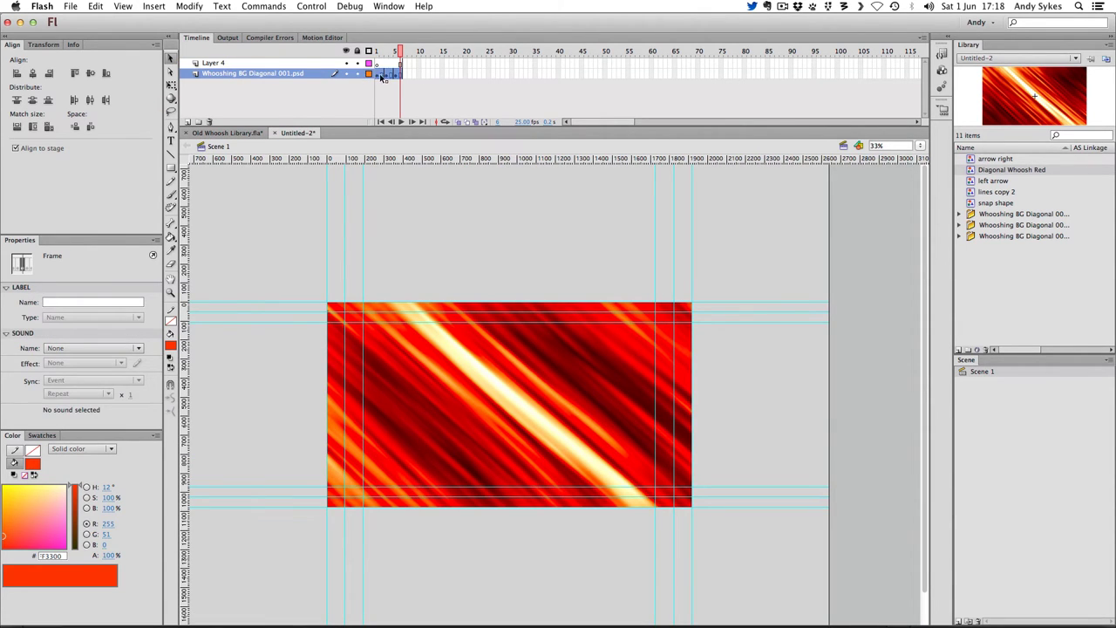
{"action": "left_click", "coordinate": [209, 123]}
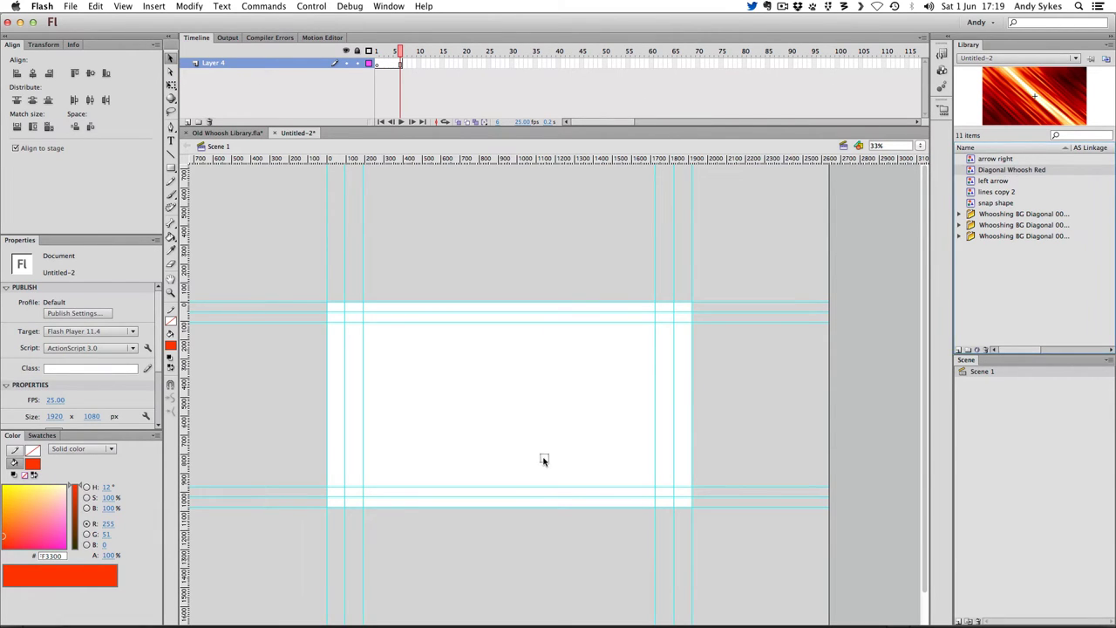
Place the Diagonal Whoosh Red symbol on the stage and centre it horizontally and vertically to the stage
{"action": "left_click_drag", "start_coordinate": [506, 416], "coordinate": [505, 413]}
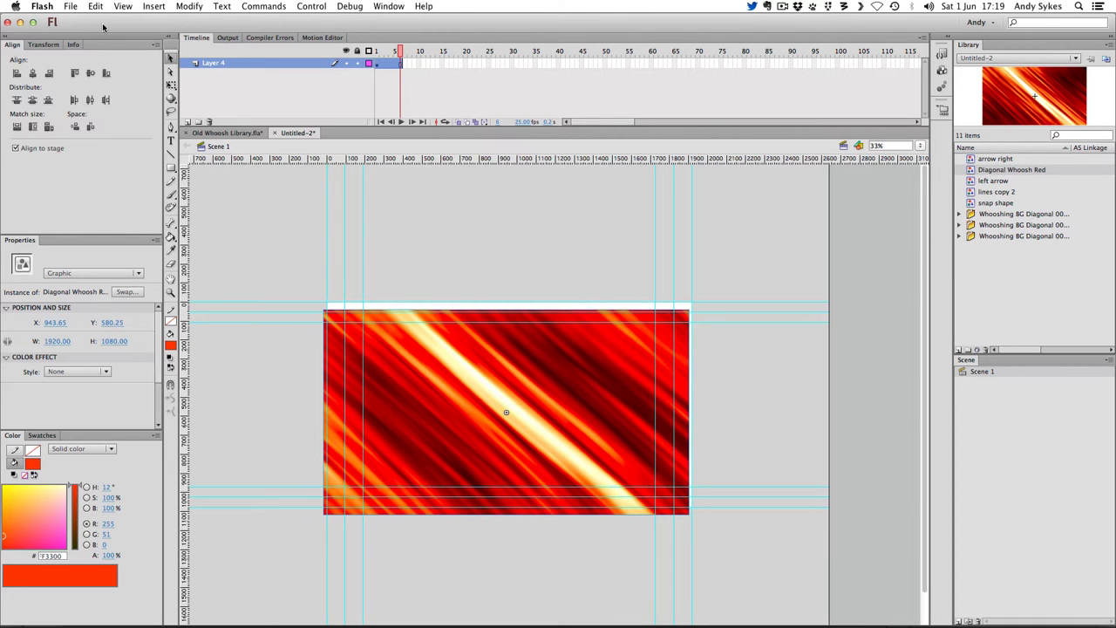
{"action": "left_click", "coordinate": [389, 6]}
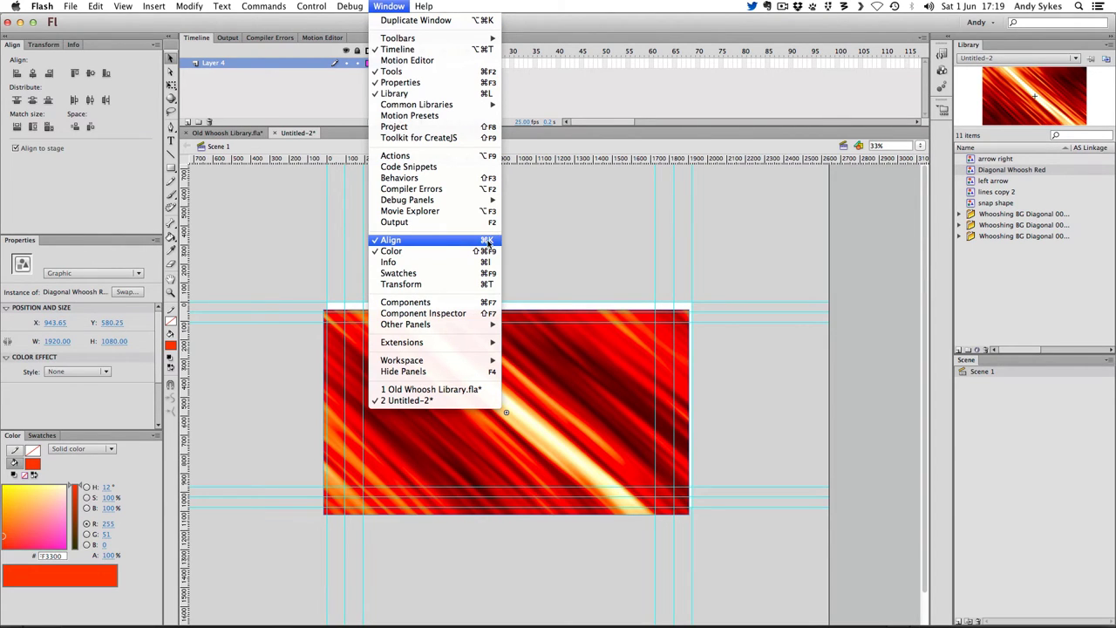
{"action": "left_click", "coordinate": [37, 194]}
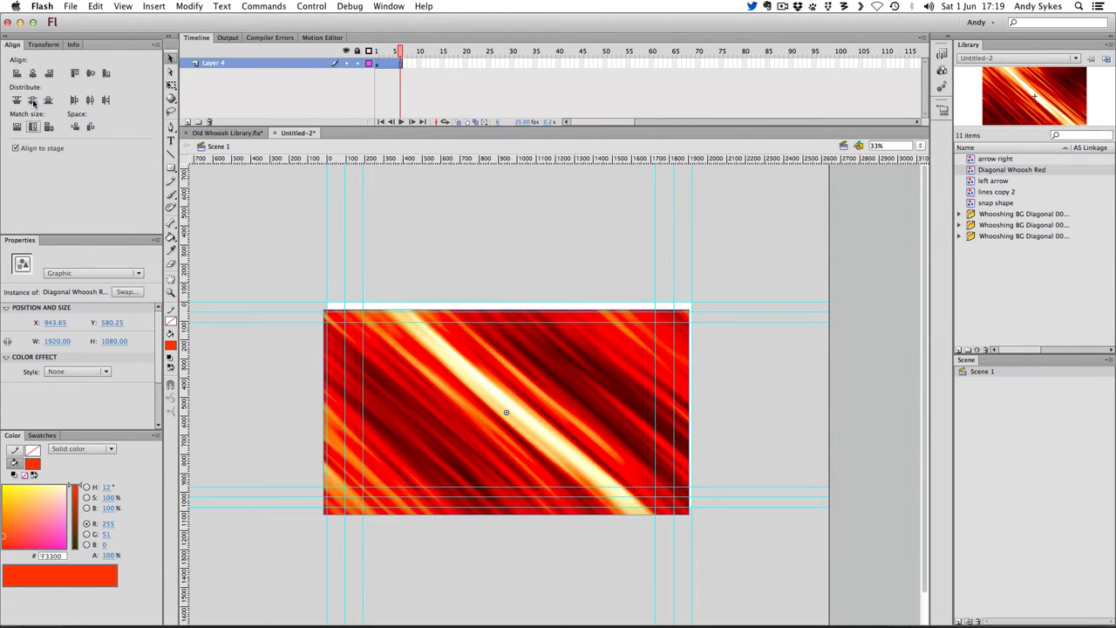
{"action": "left_click", "coordinate": [33, 74]}
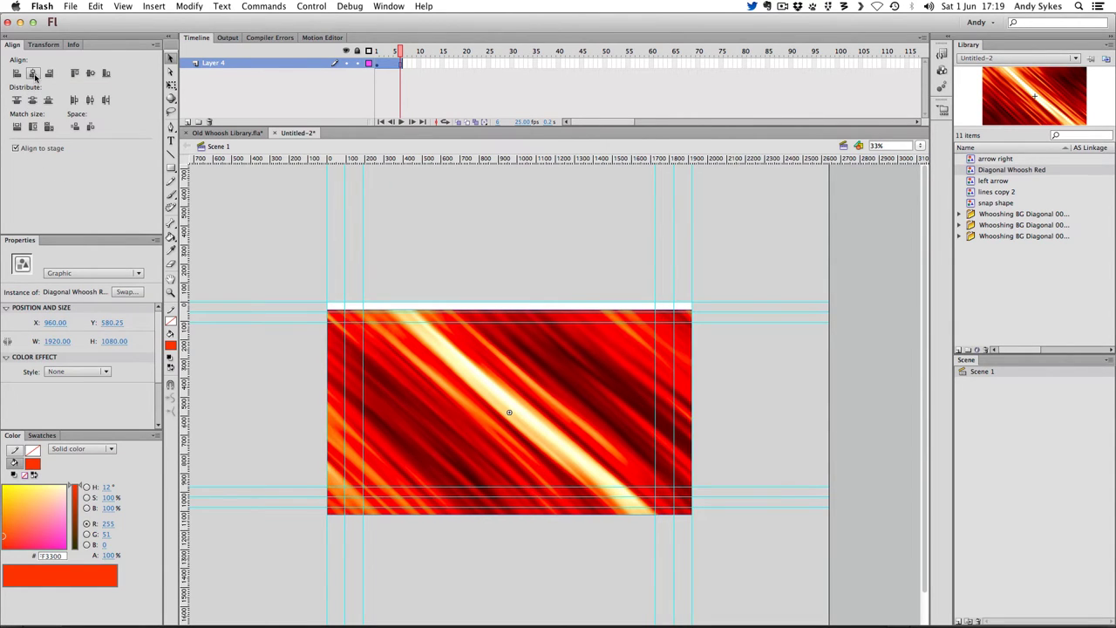
{"action": "left_click", "coordinate": [89, 74]}
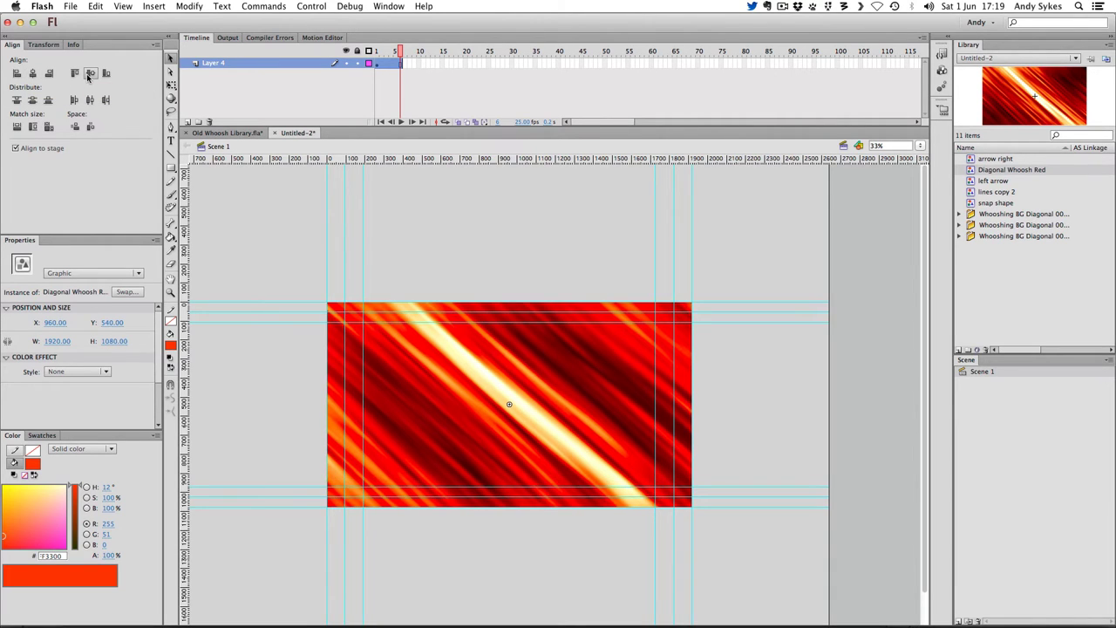
{"action": "left_click", "coordinate": [508, 267]}
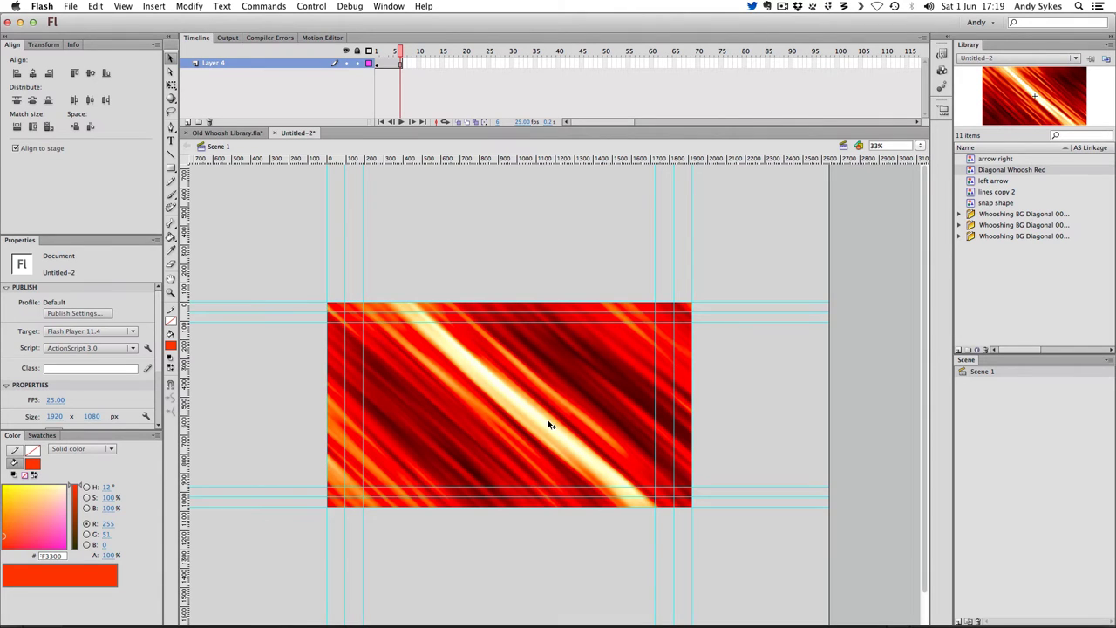
Extend Layer 4 to about frame 104 and play the timeline to check the looping symbol
{"action": "key", "text": "super+equal"}
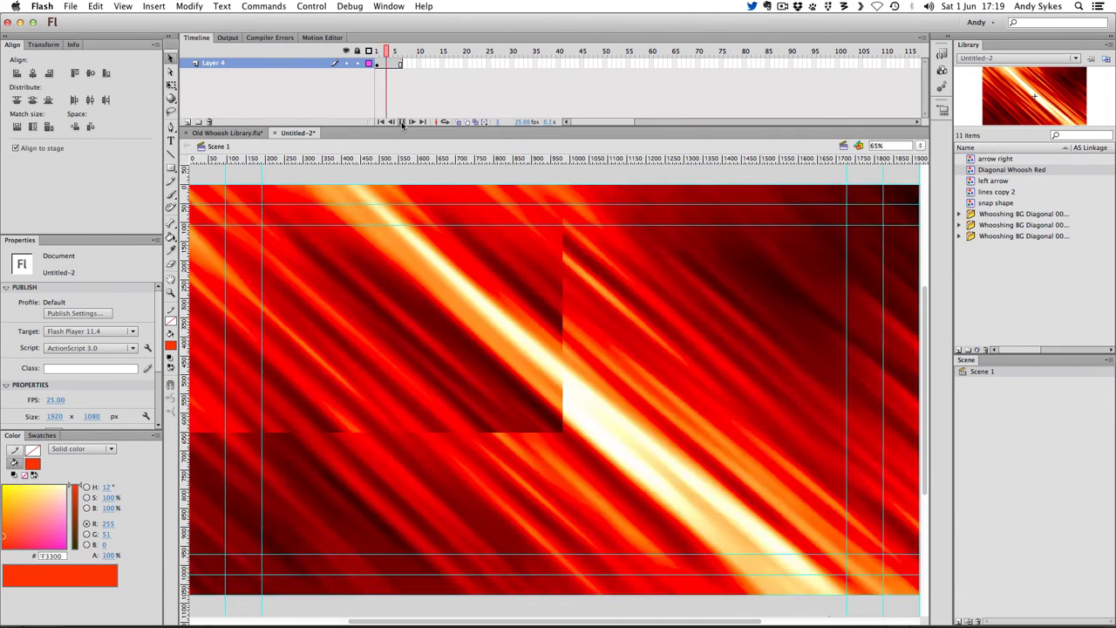
{"action": "left_click", "coordinate": [401, 122]}
{"action": "left_click_drag", "start_coordinate": [401, 63], "coordinate": [855, 63]}
{"action": "left_click", "coordinate": [377, 63]}
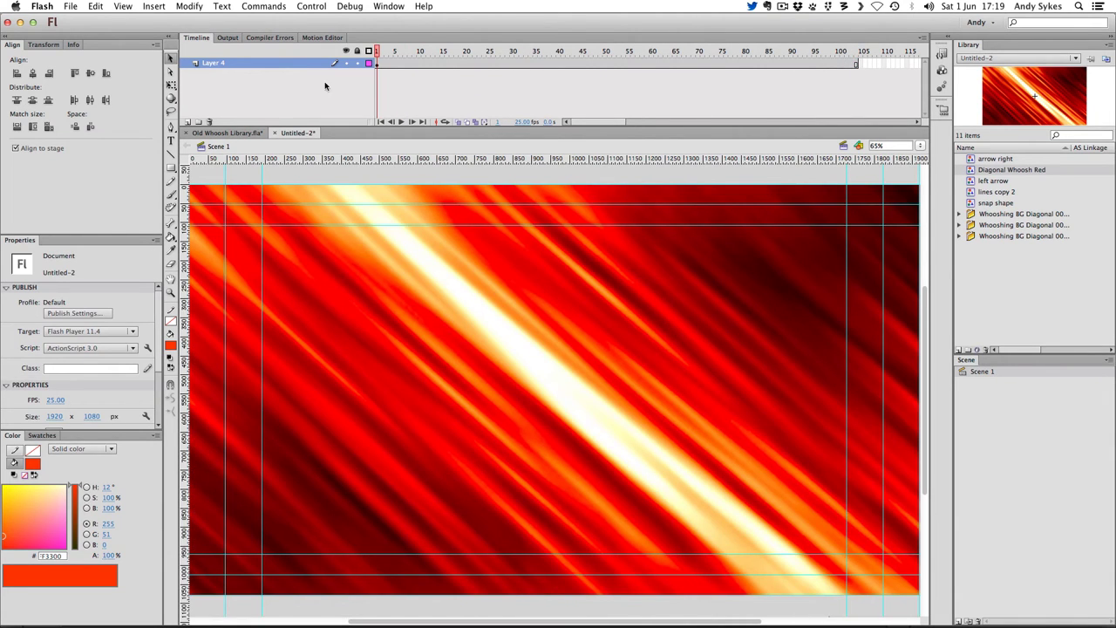
{"action": "left_click", "coordinate": [402, 123]}
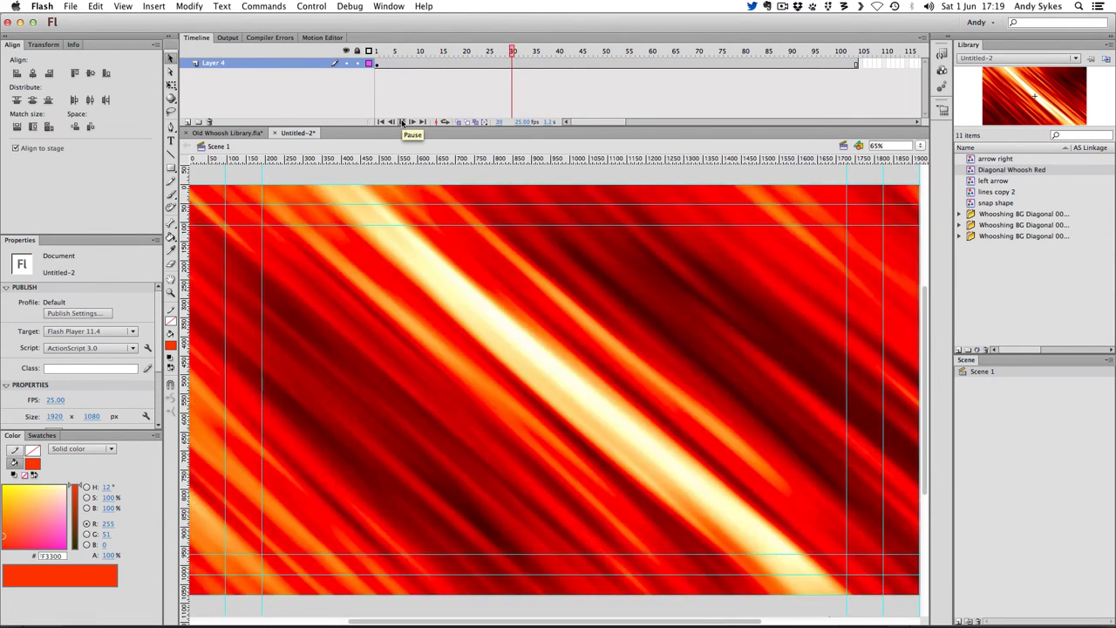
{"action": "left_click", "coordinate": [402, 123]}
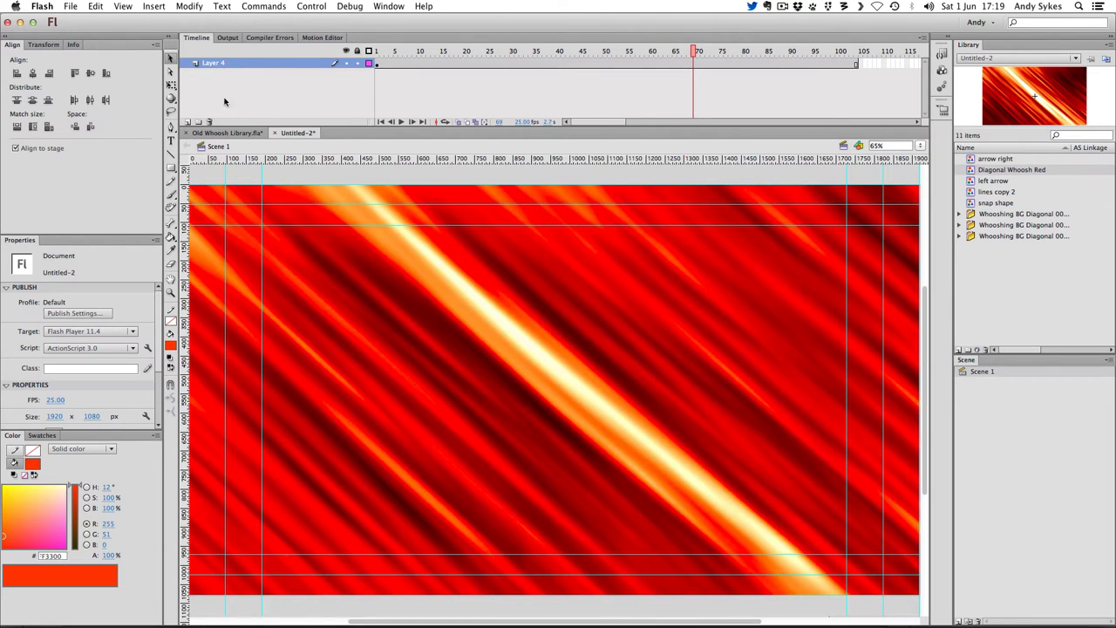
Open the available commands for the Diagonal Whoosh Red instance on the stage
{"action": "right_click", "coordinate": [513, 368]}
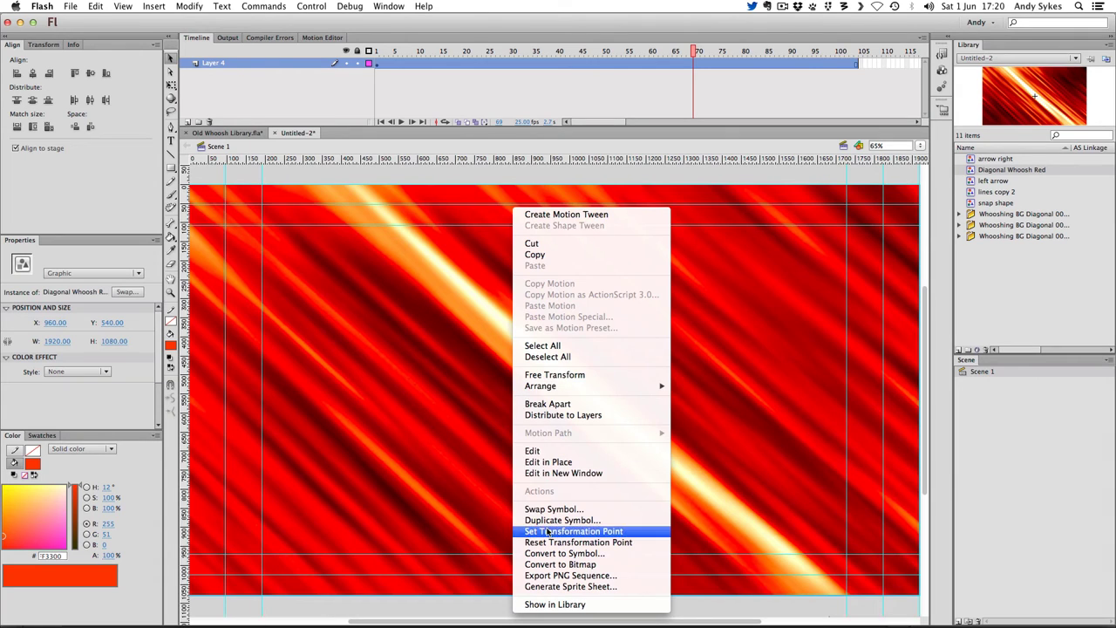
Distribute the Diagonal Whoosh Red instance to its own layer and delete the emptied Layer 4
{"action": "left_click", "coordinate": [557, 416]}
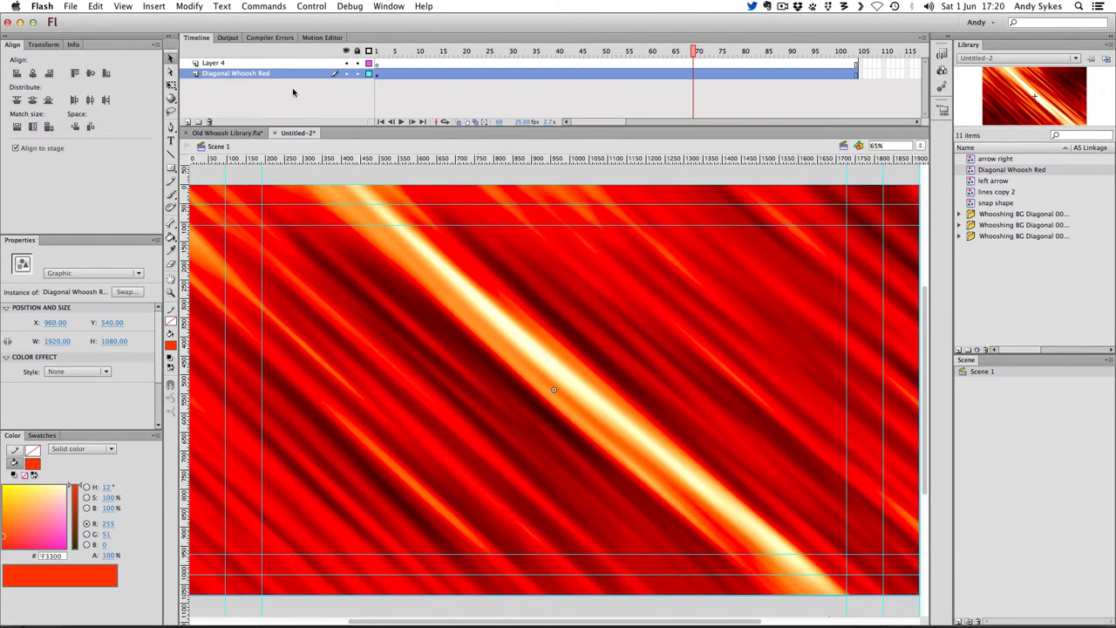
{"action": "left_click", "coordinate": [261, 63]}
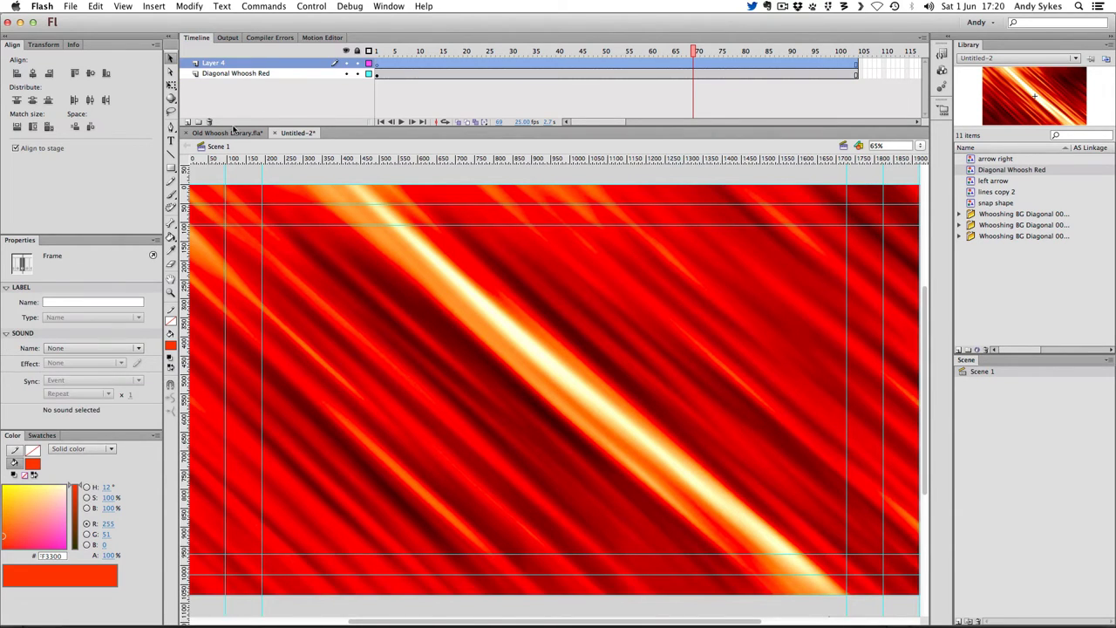
{"action": "left_click", "coordinate": [209, 123]}
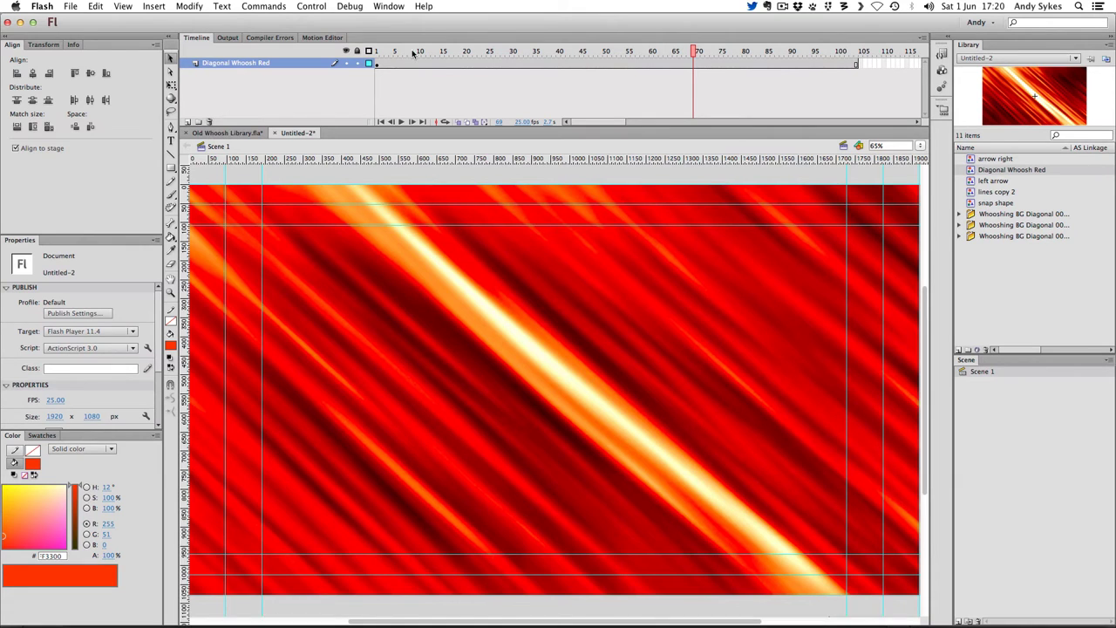
Play the red diagonal whoosh animation from frame 1 and stop the playback partway through
{"action": "left_click_drag", "start_coordinate": [413, 53], "coordinate": [379, 96]}
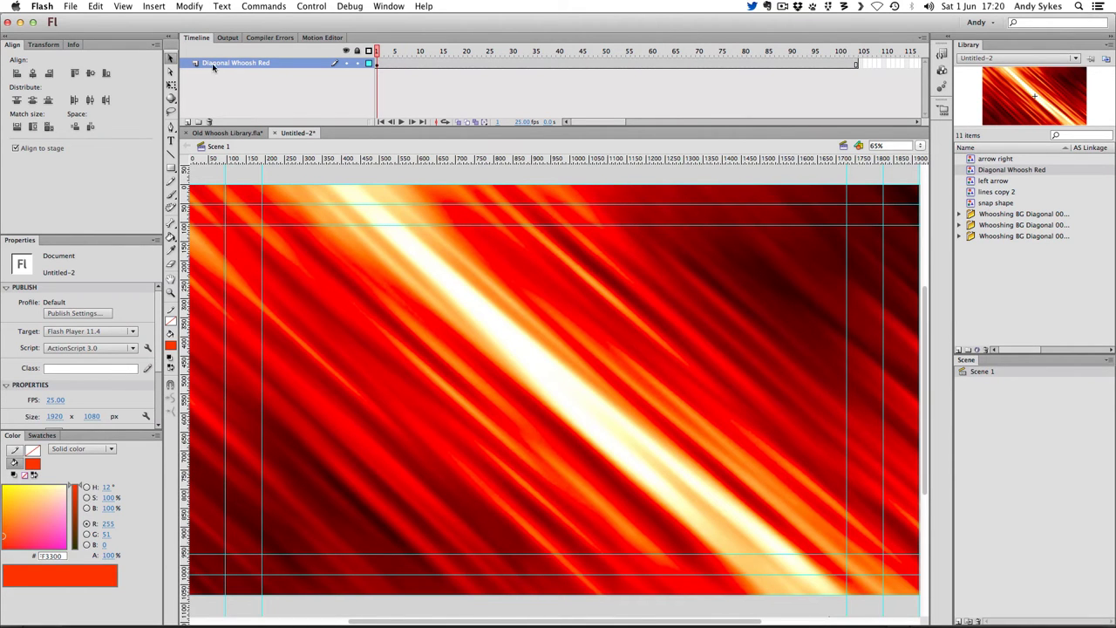
{"action": "left_click", "coordinate": [400, 122]}
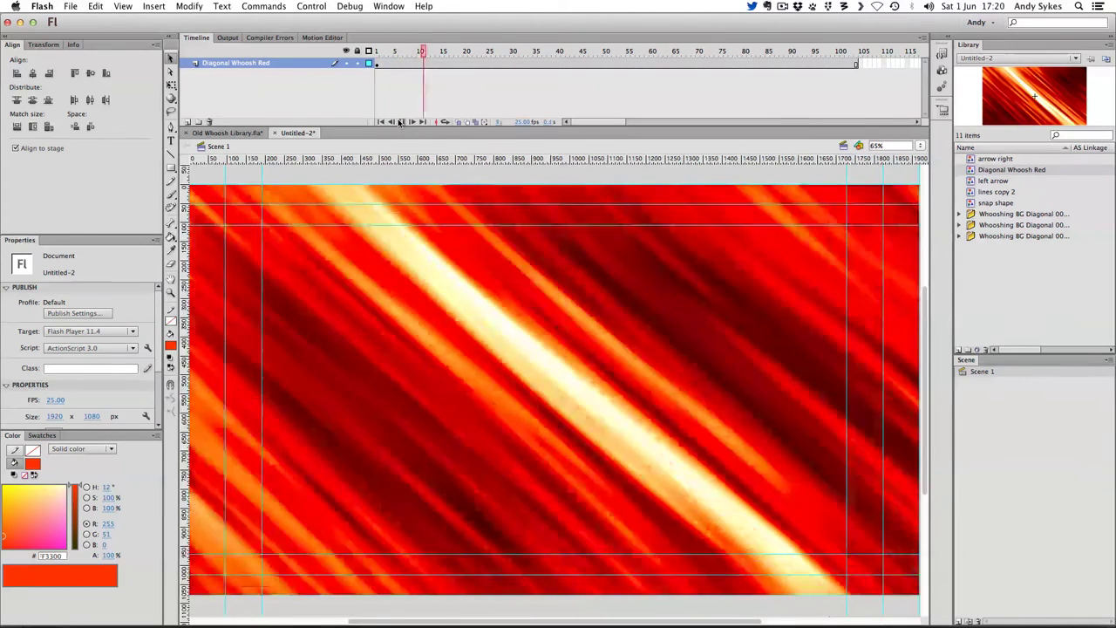
{"action": "left_click", "coordinate": [400, 122]}
Select the Diagonal Whoosh Red instance on stage, check its looping options, and deselect it
{"action": "left_click", "coordinate": [408, 233]}
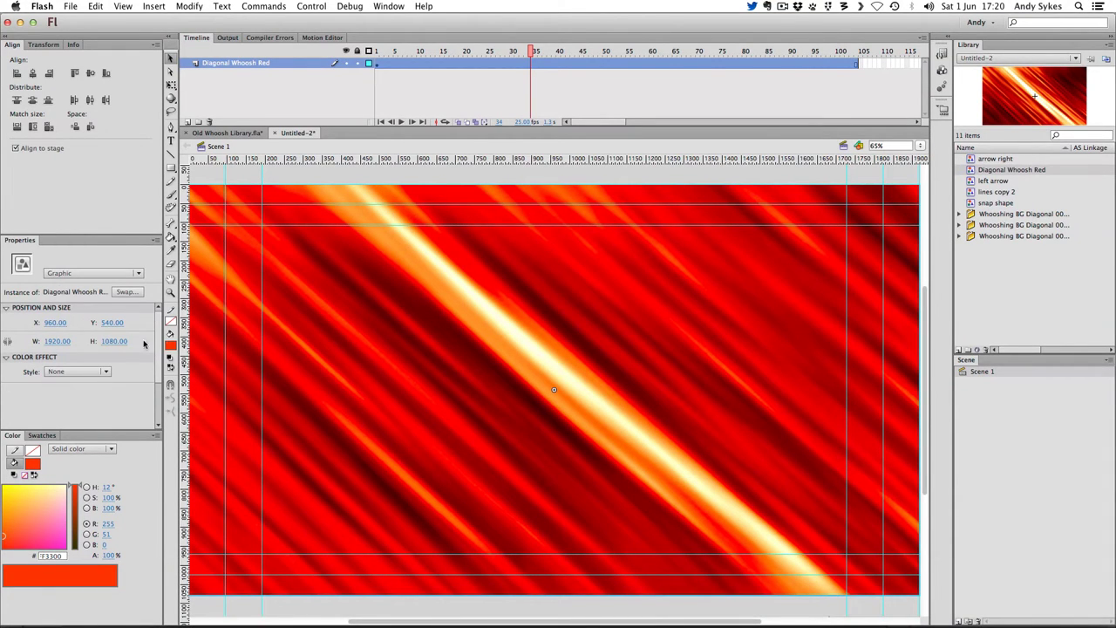
{"action": "scroll", "coordinate": [52, 375], "scroll_direction": "down", "scroll_amount": 3}
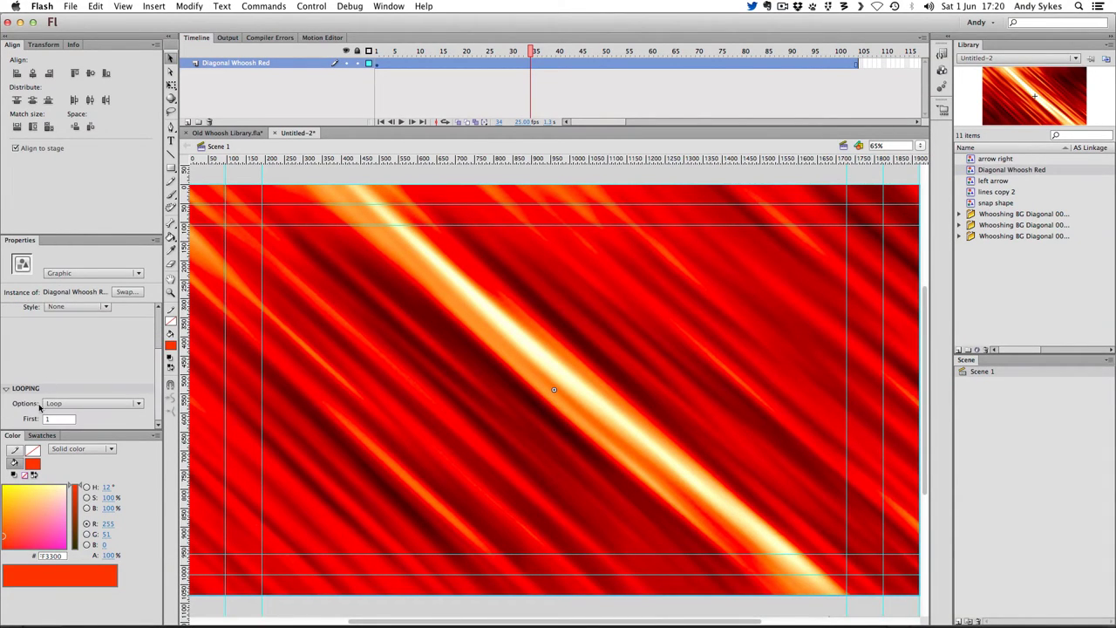
{"action": "left_click", "coordinate": [499, 179]}
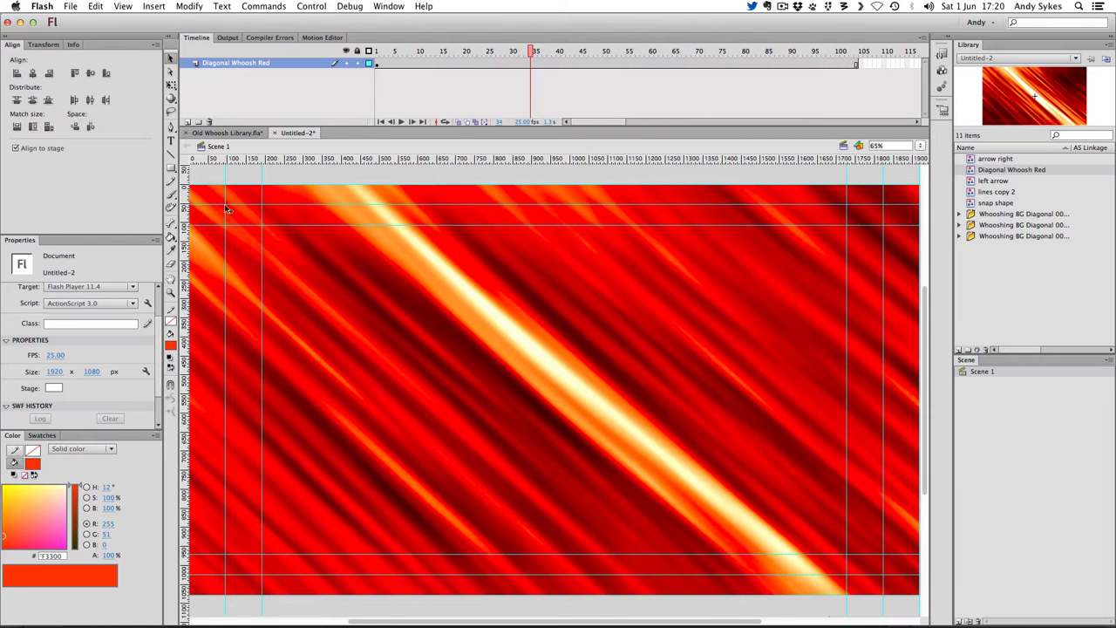
Set the JPEG quality to 100 in the document's publish settings
{"action": "scroll", "coordinate": [160, 324], "scroll_direction": "up", "scroll_amount": 3}
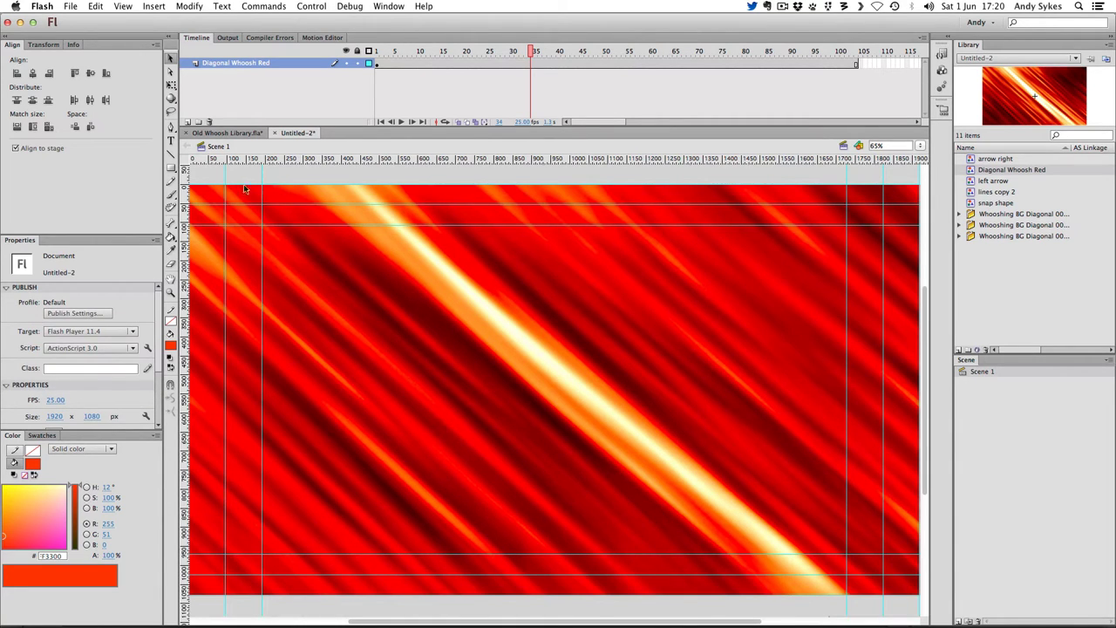
{"action": "left_click", "coordinate": [73, 312]}
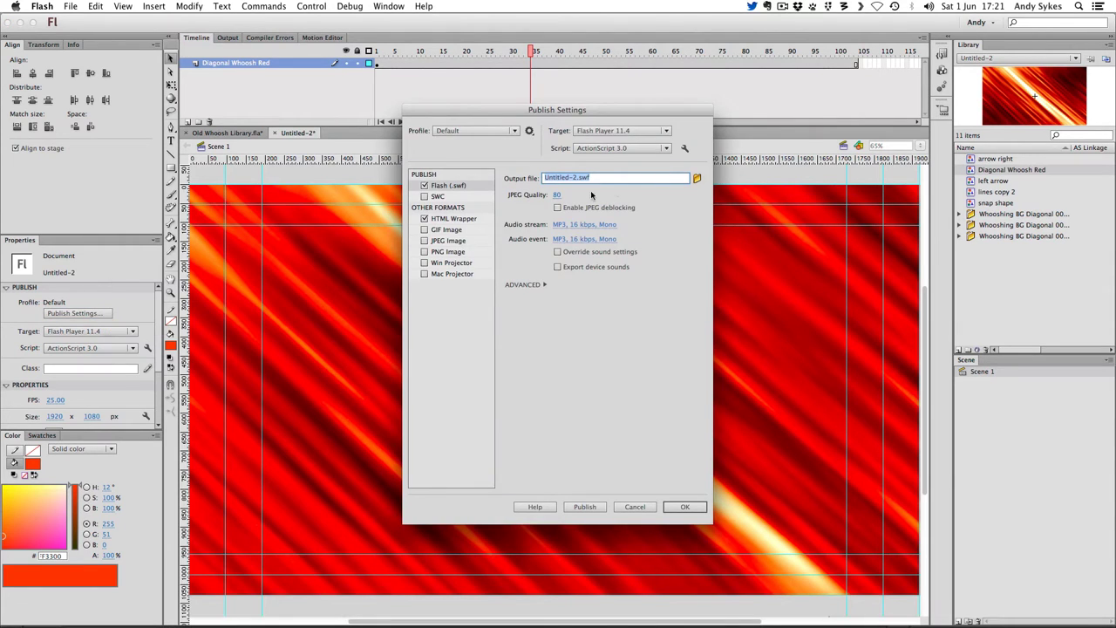
{"action": "left_click_drag", "start_coordinate": [555, 199], "coordinate": [1041, 205]}
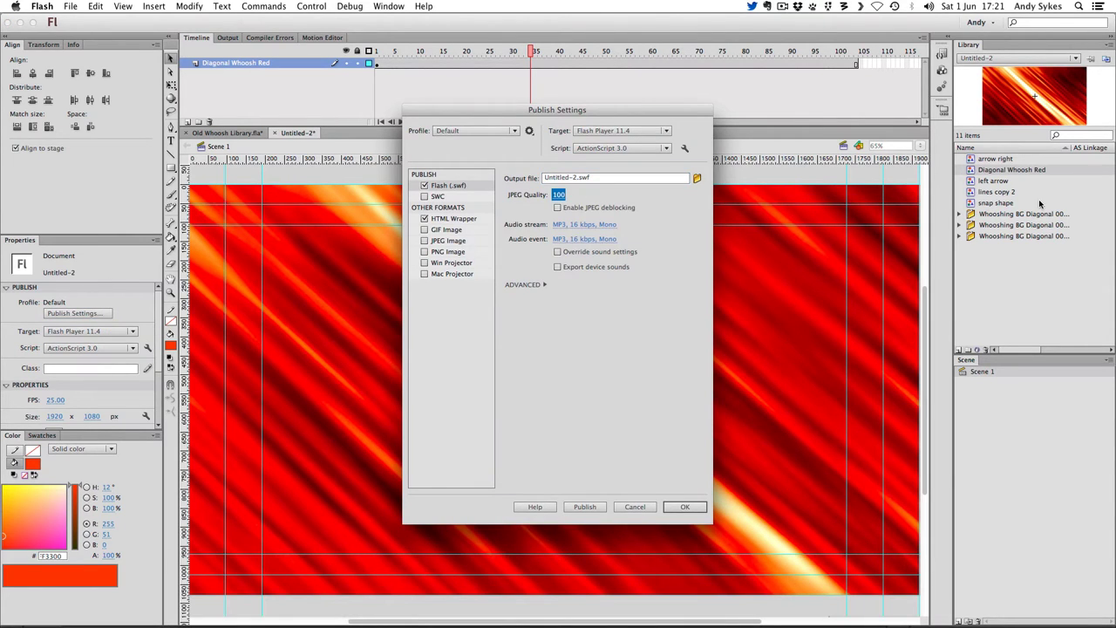
{"action": "left_click", "coordinate": [685, 506]}
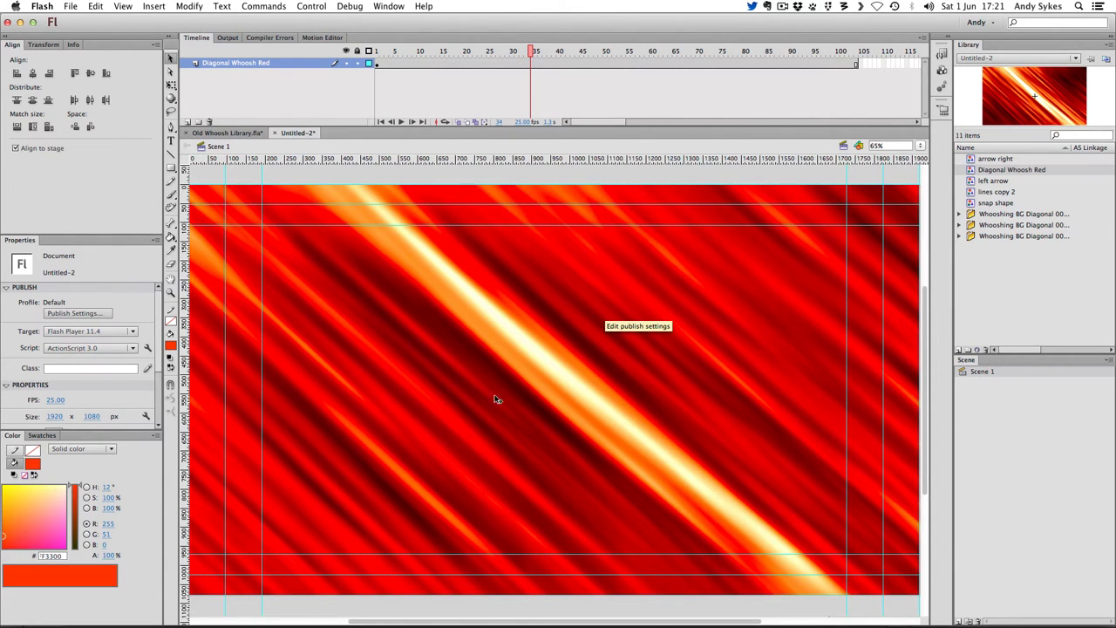
Expand the three Whooshing BG Diagonal folders in the library and select all three Layer 0 bitmaps together
{"action": "left_click", "coordinate": [959, 214]}
{"action": "left_click", "coordinate": [960, 236]}
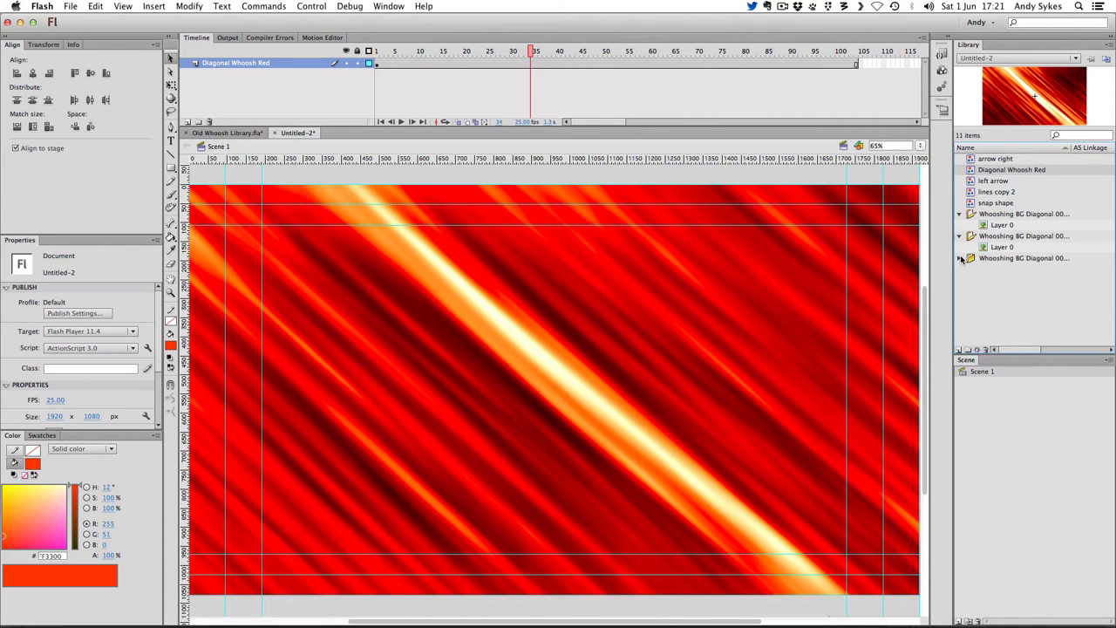
{"action": "left_click", "coordinate": [959, 258]}
{"action": "left_click", "coordinate": [1008, 269]}
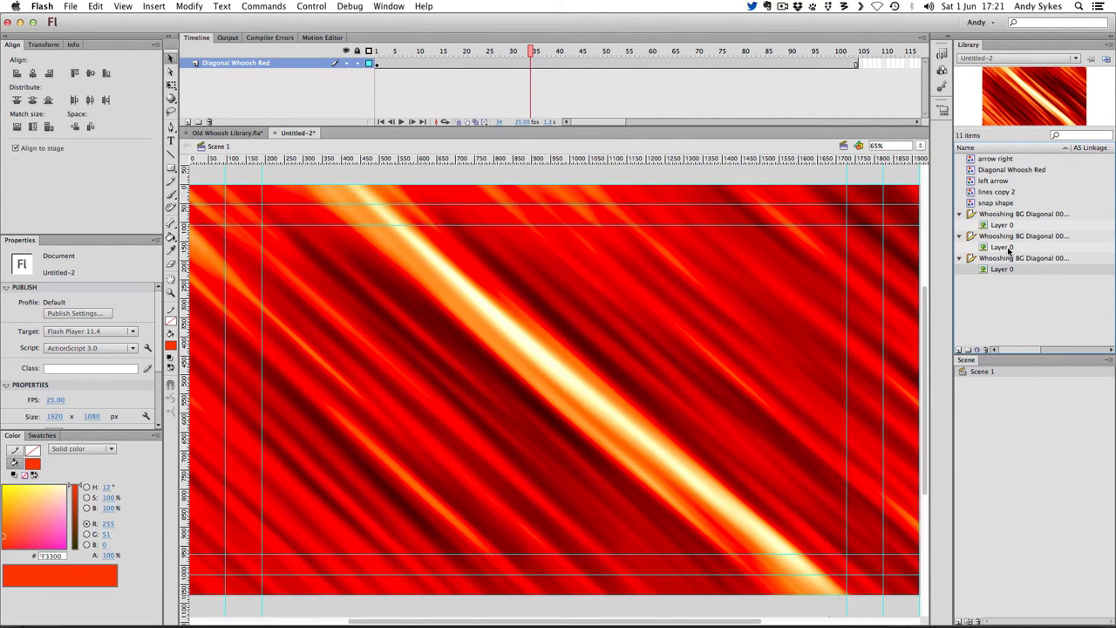
{"action": "left_click", "coordinate": [1008, 249]}
{"action": "left_click", "coordinate": [1005, 227]}
{"action": "left_click", "coordinate": [1004, 270]}
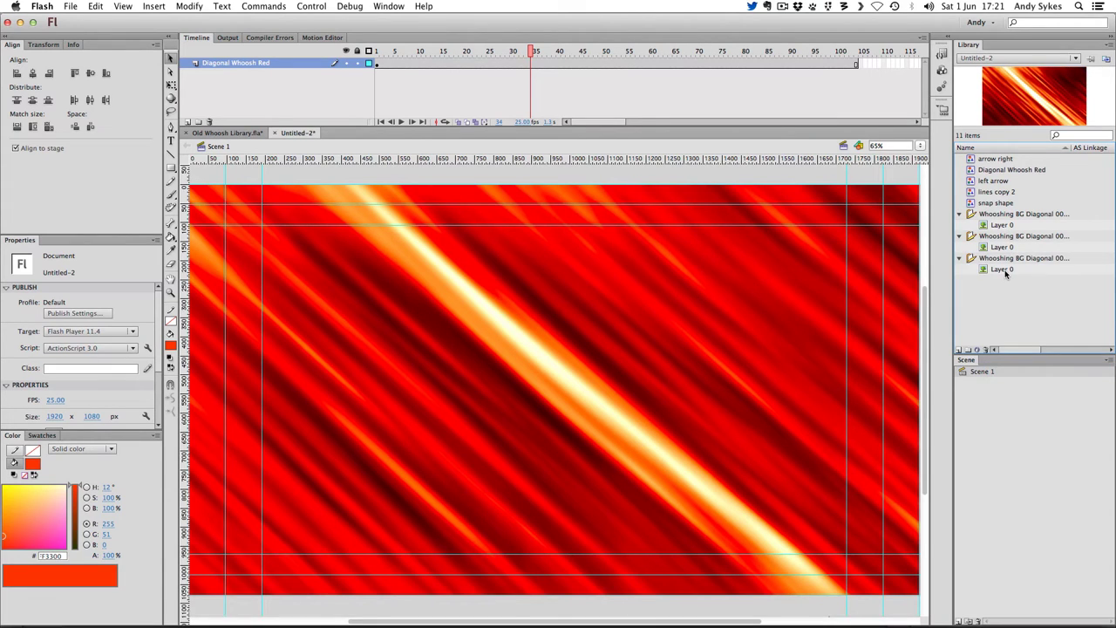
{"action": "left_click", "coordinate": [1005, 271]}
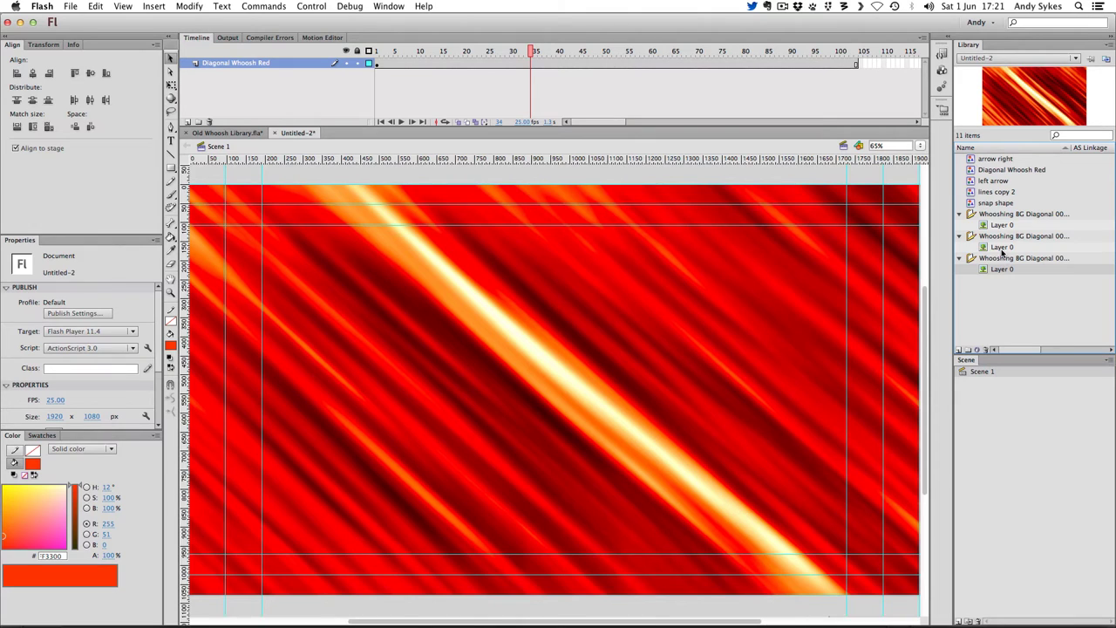
{"action": "left_click", "coordinate": [1002, 249]}
{"action": "left_click", "coordinate": [1002, 226]}
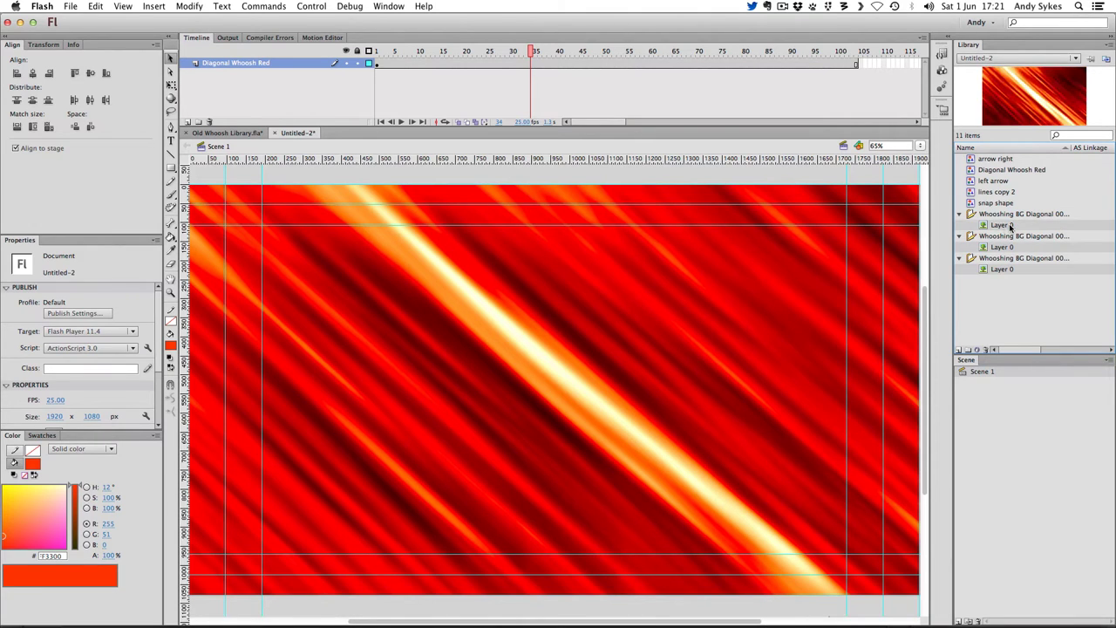
Set the three selected bitmaps' properties to allow smoothing (Yes) and use Lossless (PNG/GIF) compression
{"action": "right_click", "coordinate": [1011, 225]}
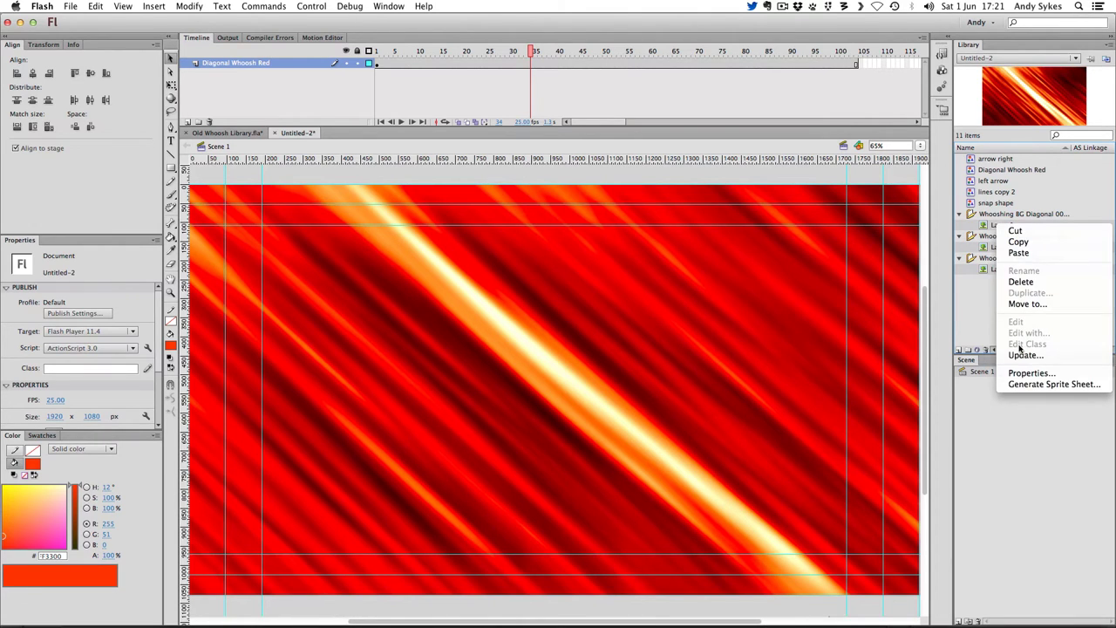
{"action": "left_click", "coordinate": [1025, 373]}
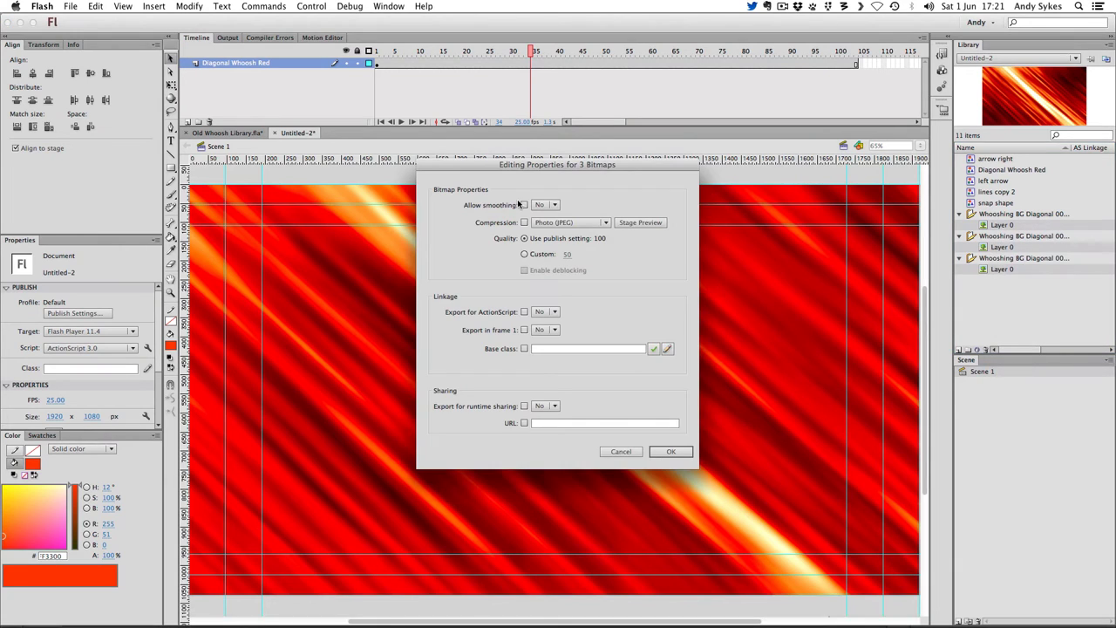
{"action": "left_click", "coordinate": [524, 204]}
{"action": "left_click", "coordinate": [544, 204]}
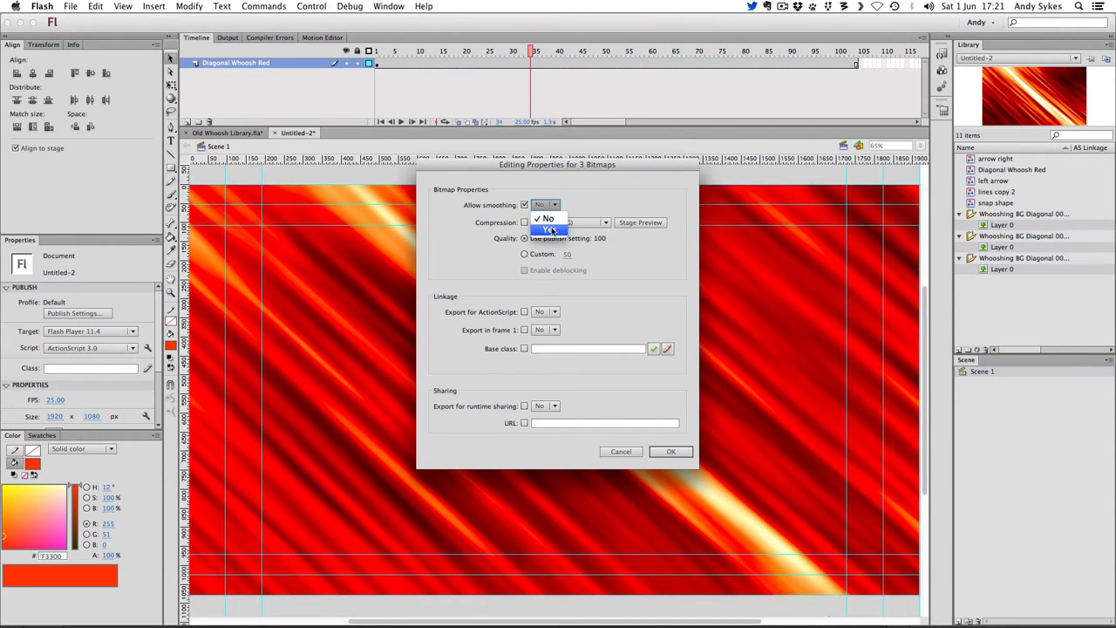
{"action": "left_click", "coordinate": [536, 228]}
{"action": "left_click", "coordinate": [565, 224]}
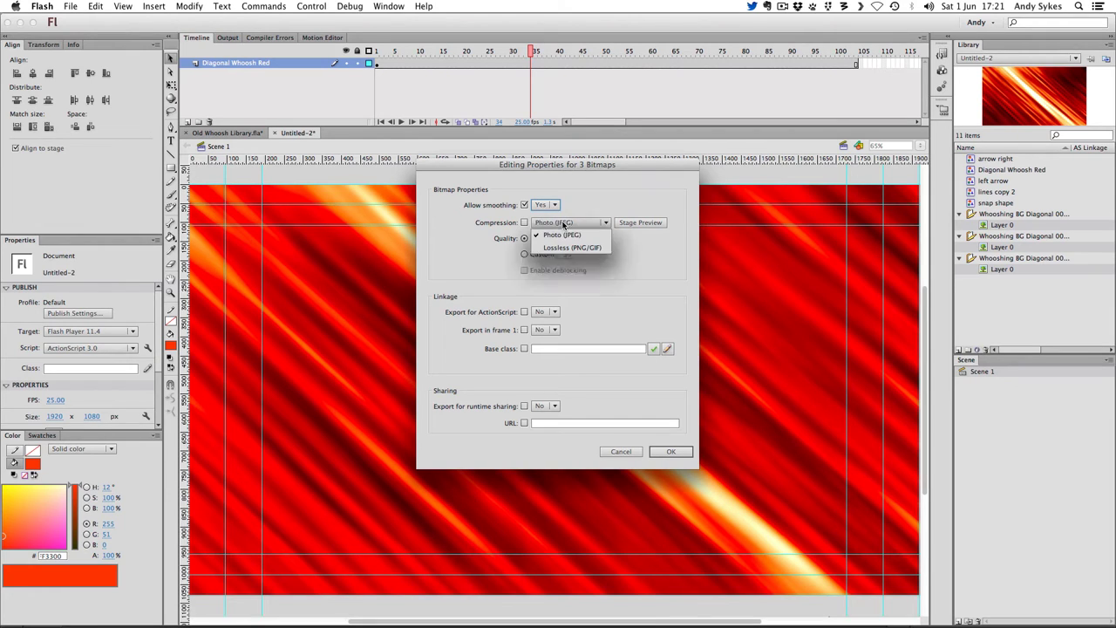
{"action": "left_click", "coordinate": [567, 229]}
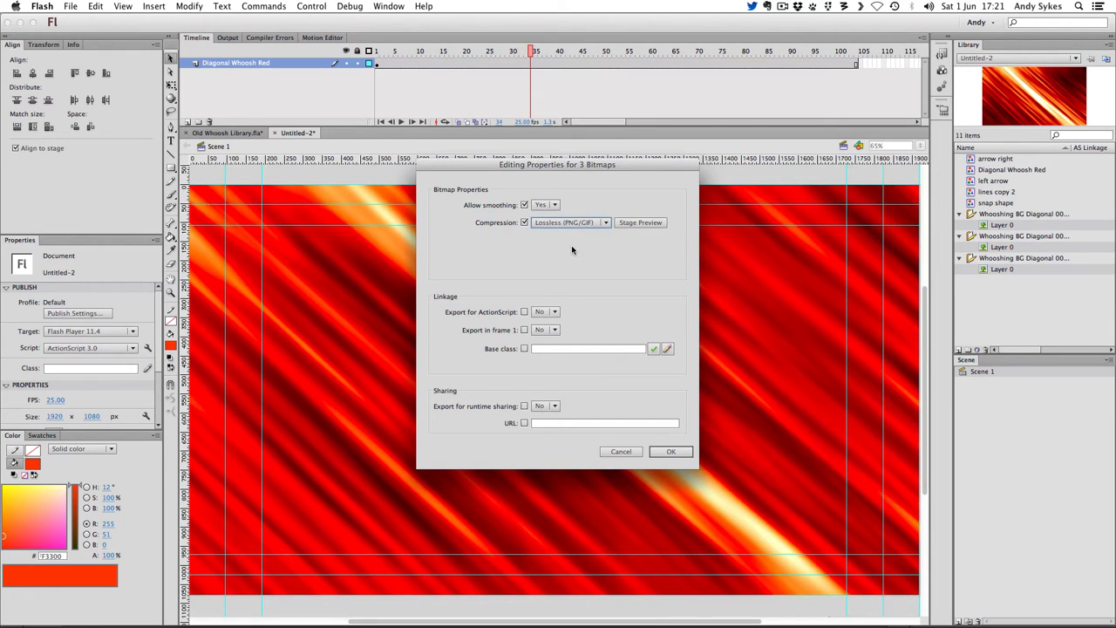
{"action": "left_click", "coordinate": [667, 452]}
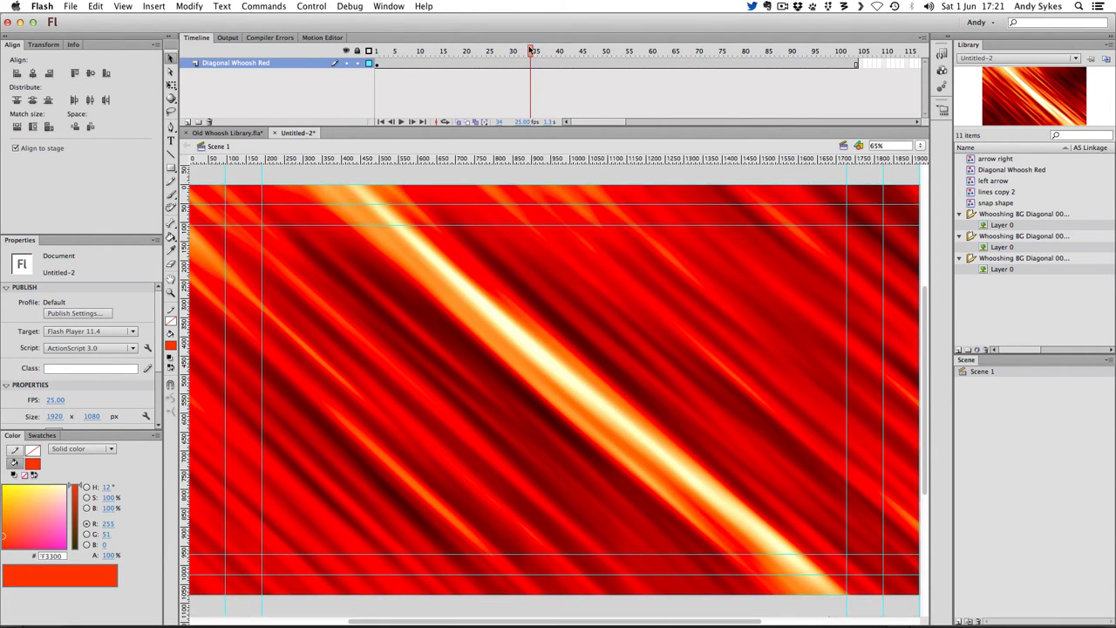
Replay the red whoosh animation from frame 1, pause it, and return to the first frame
{"action": "left_click_drag", "start_coordinate": [530, 50], "coordinate": [370, 64]}
{"action": "left_click", "coordinate": [398, 122]}
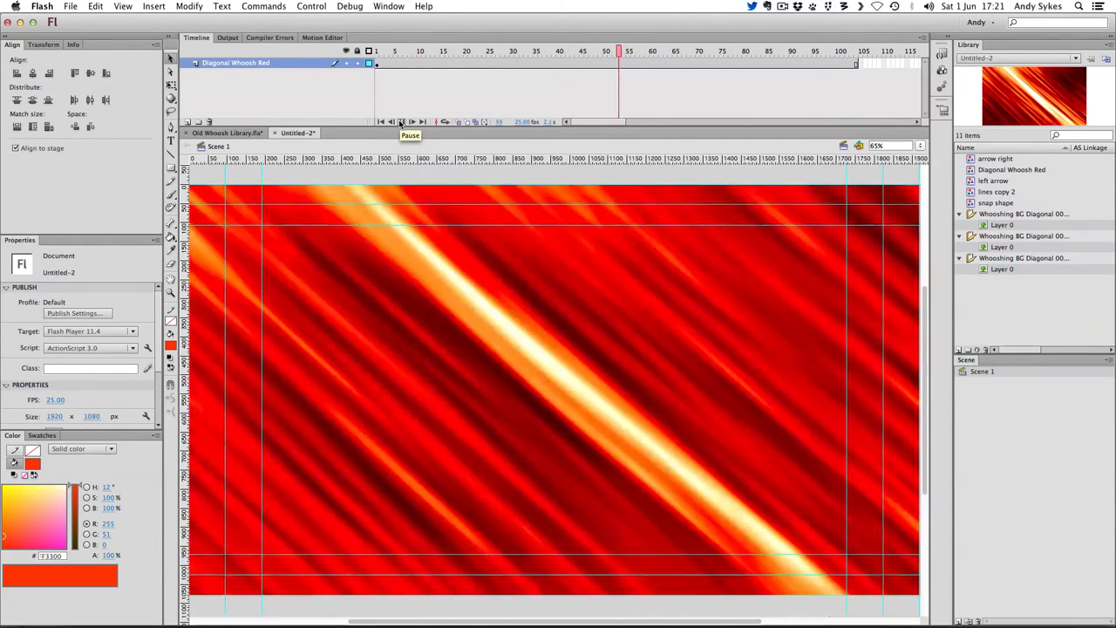
{"action": "left_click", "coordinate": [400, 122]}
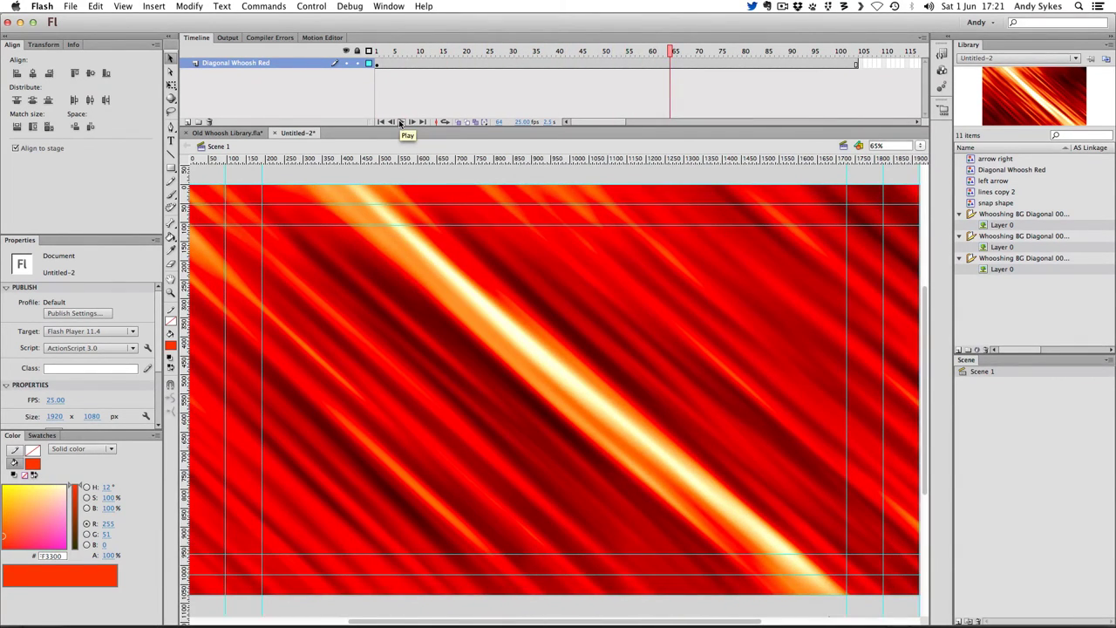
{"action": "left_click", "coordinate": [381, 122]}
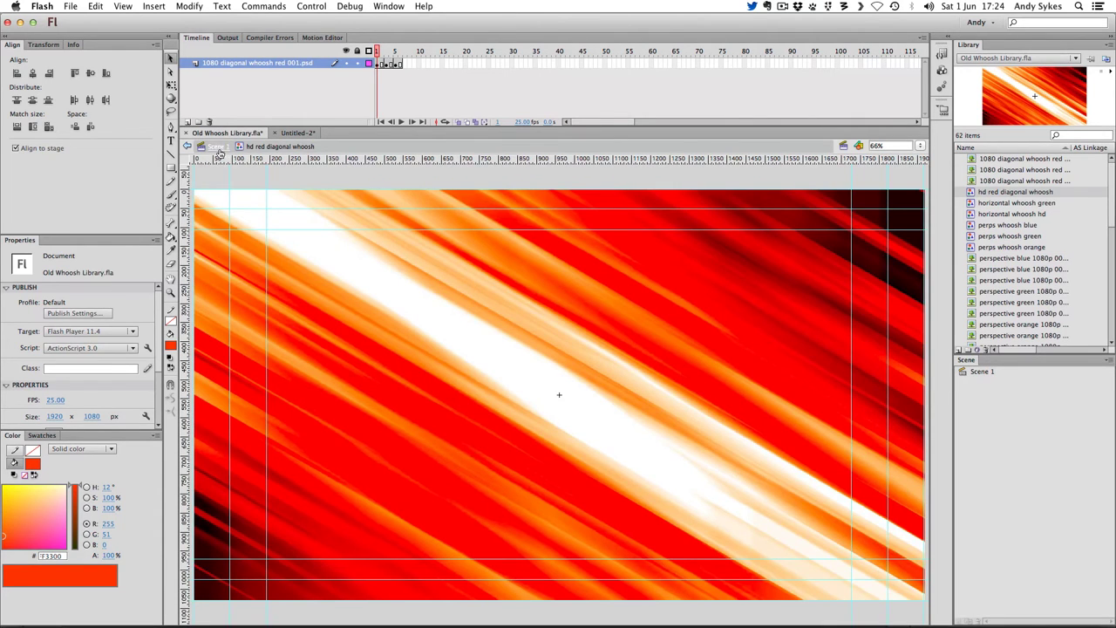
Return to Scene 1 of Old Whoosh Library.fla and delete the red diagonal whoosh instance from the stage
{"action": "left_click", "coordinate": [218, 146]}
{"action": "left_click", "coordinate": [376, 63]}
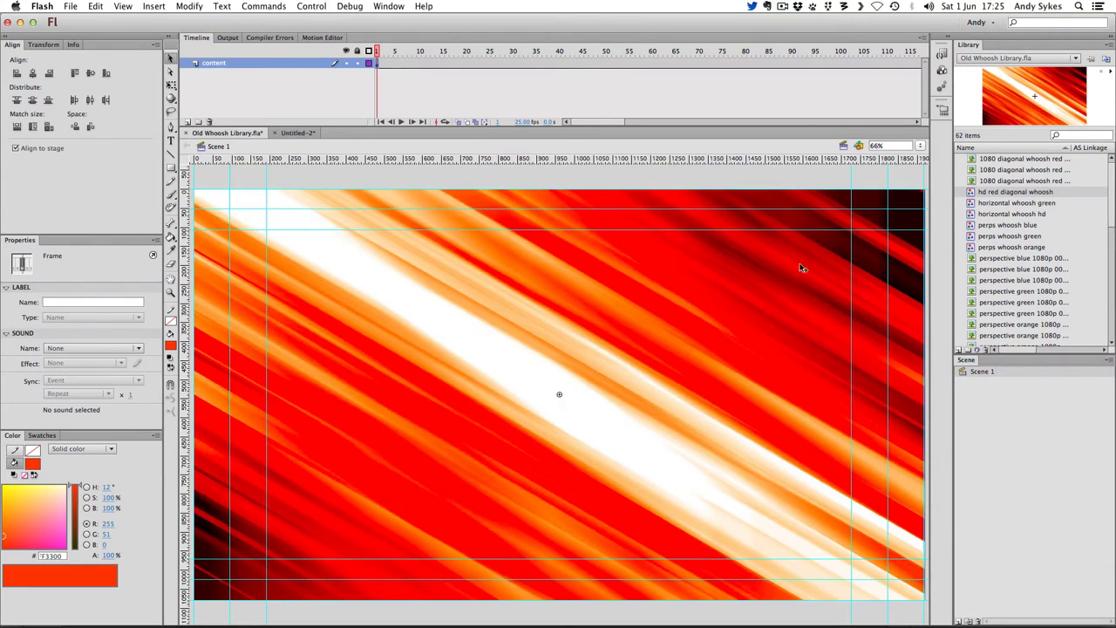
{"action": "left_click", "coordinate": [706, 304]}
{"action": "left_click", "coordinate": [705, 305]}
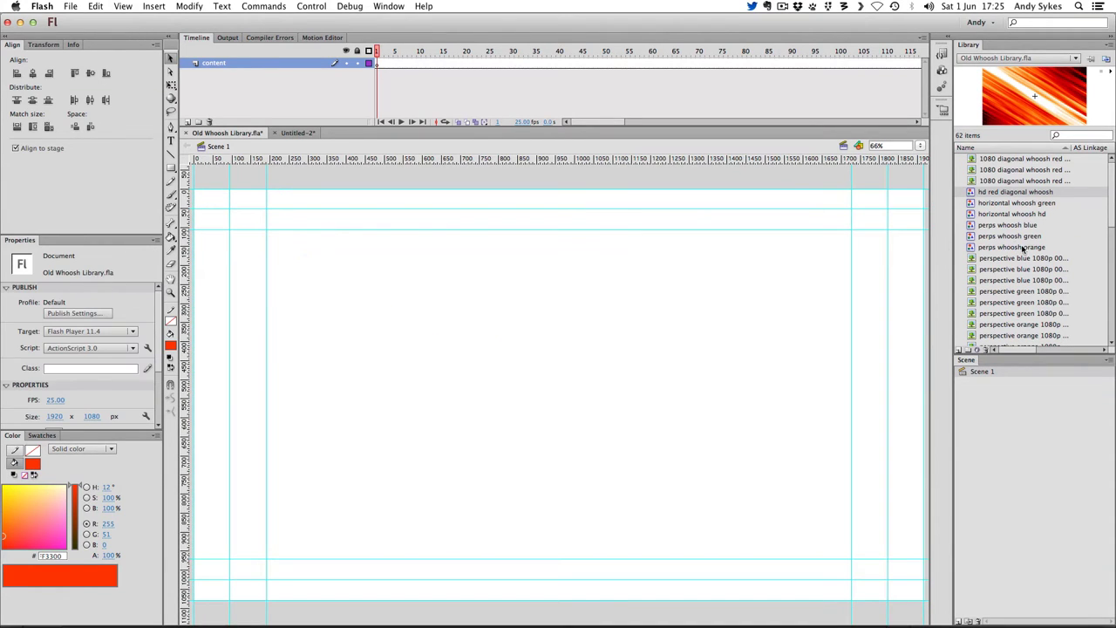
Place the perps whoosh green symbol from the library on the stage and centre it both vertically and horizontally
{"action": "scroll", "coordinate": [1028, 253], "scroll_direction": "down", "scroll_amount": 2}
{"action": "scroll", "coordinate": [1029, 253], "scroll_direction": "up", "scroll_amount": 2}
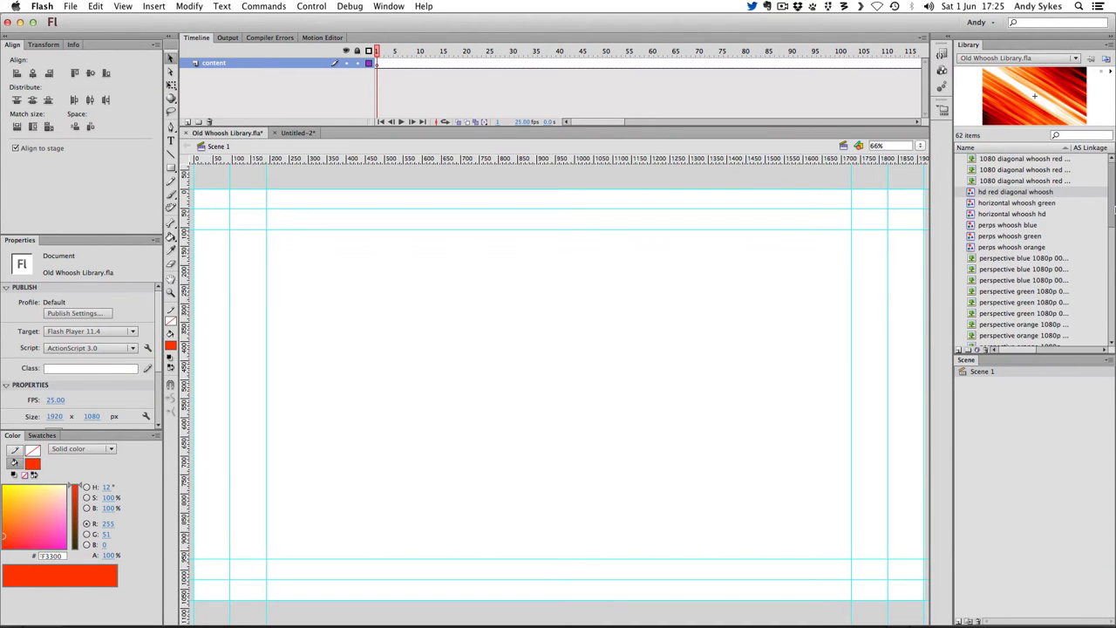
{"action": "left_click", "coordinate": [991, 224]}
{"action": "left_click", "coordinate": [991, 235]}
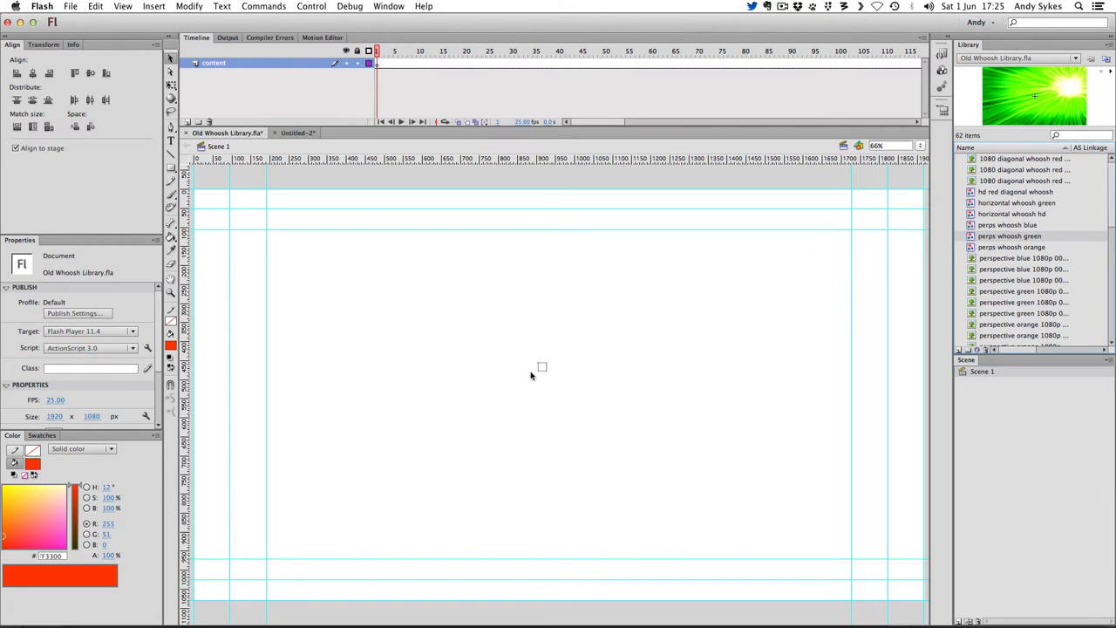
{"action": "left_click_drag", "start_coordinate": [535, 376], "coordinate": [529, 372]}
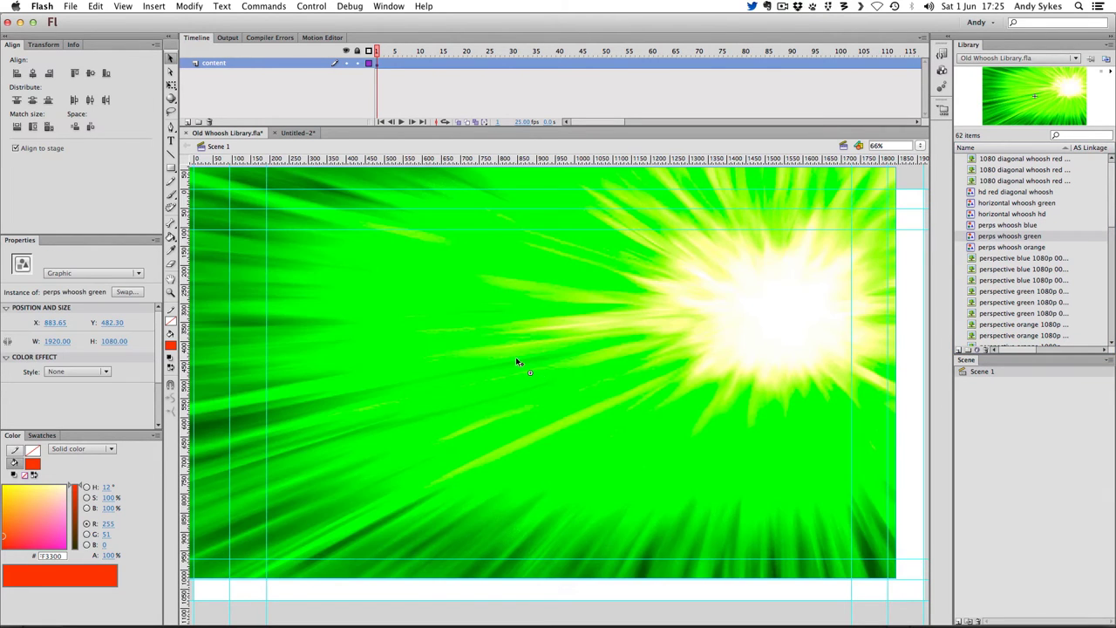
{"action": "left_click", "coordinate": [90, 74]}
{"action": "left_click", "coordinate": [32, 74]}
Play the green perspective whoosh, return to frame 1, and step forward frame by frame to frame 3
{"action": "left_click", "coordinate": [407, 54]}
{"action": "key", "text": "Return"}
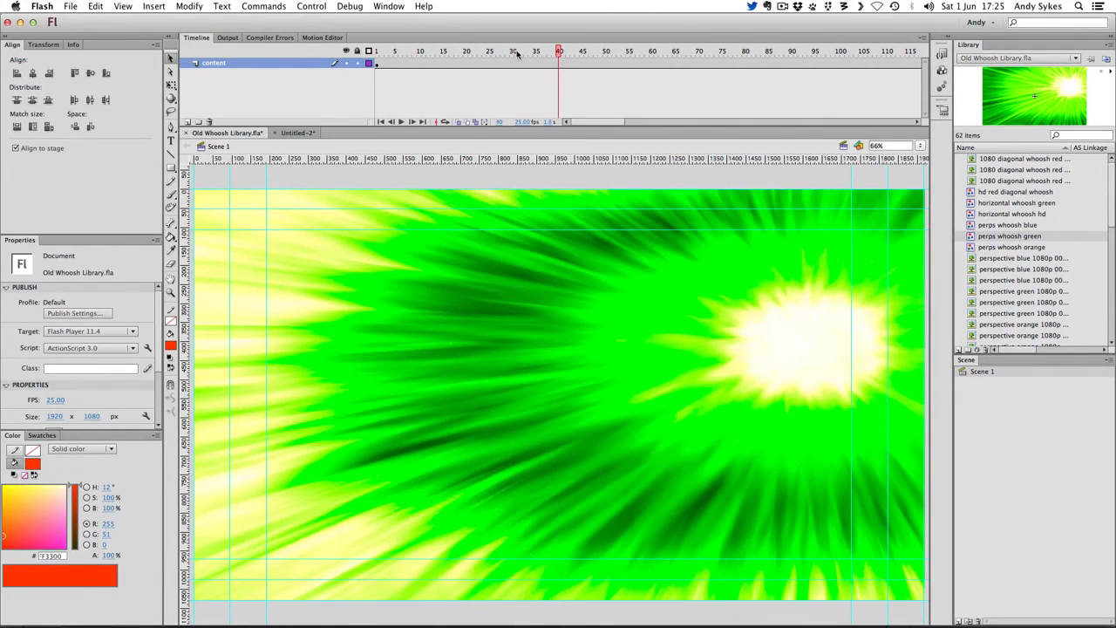
{"action": "left_click", "coordinate": [376, 51]}
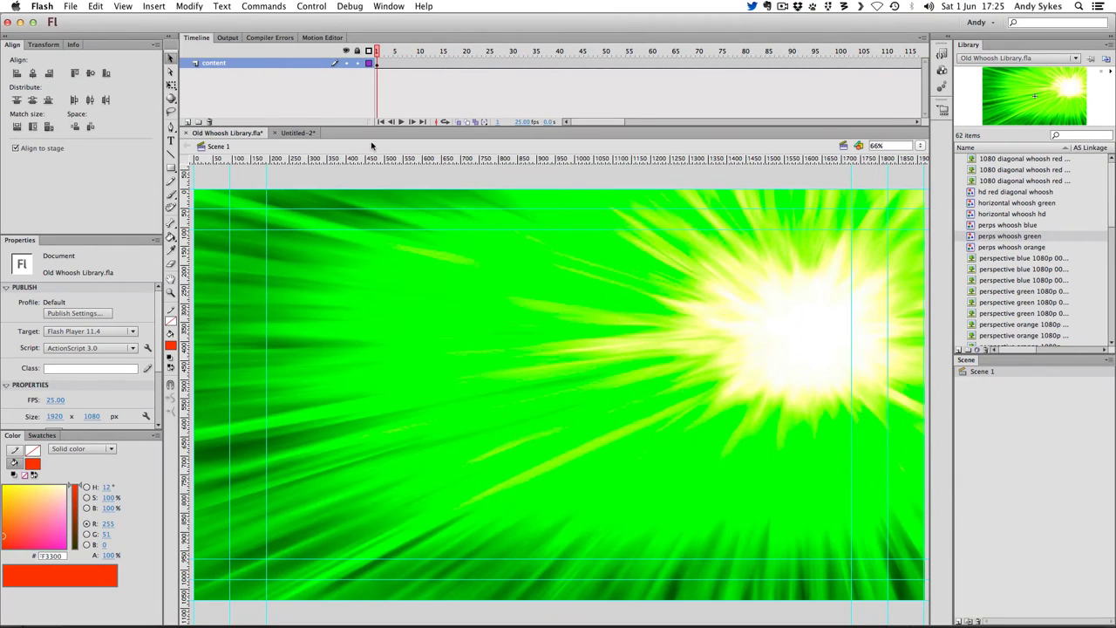
{"action": "left_click", "coordinate": [412, 122]}
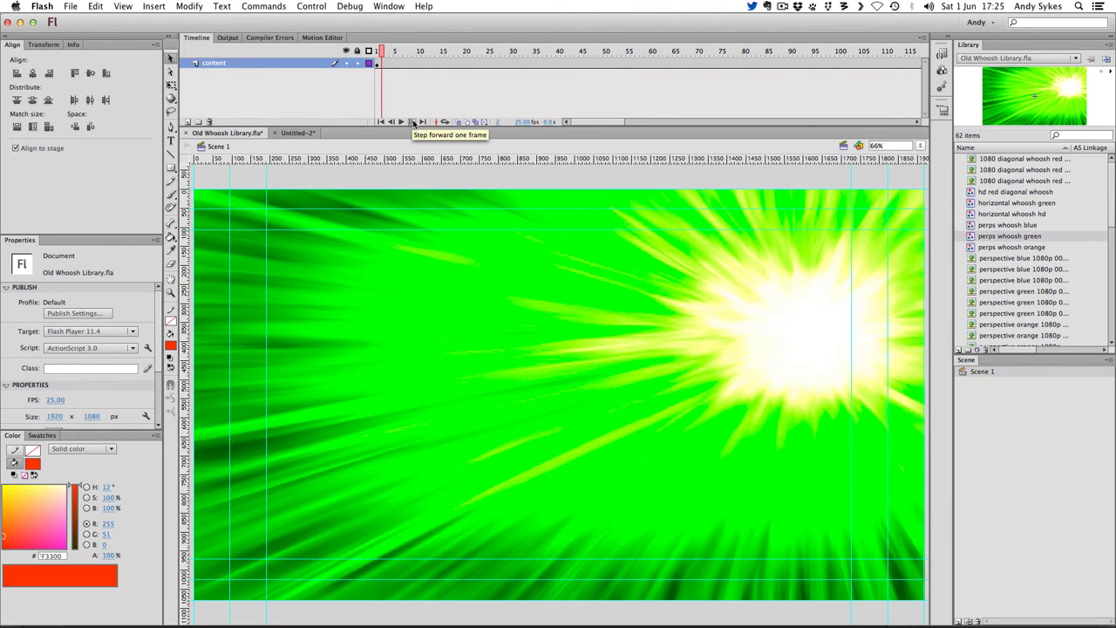
{"action": "left_click", "coordinate": [412, 122]}
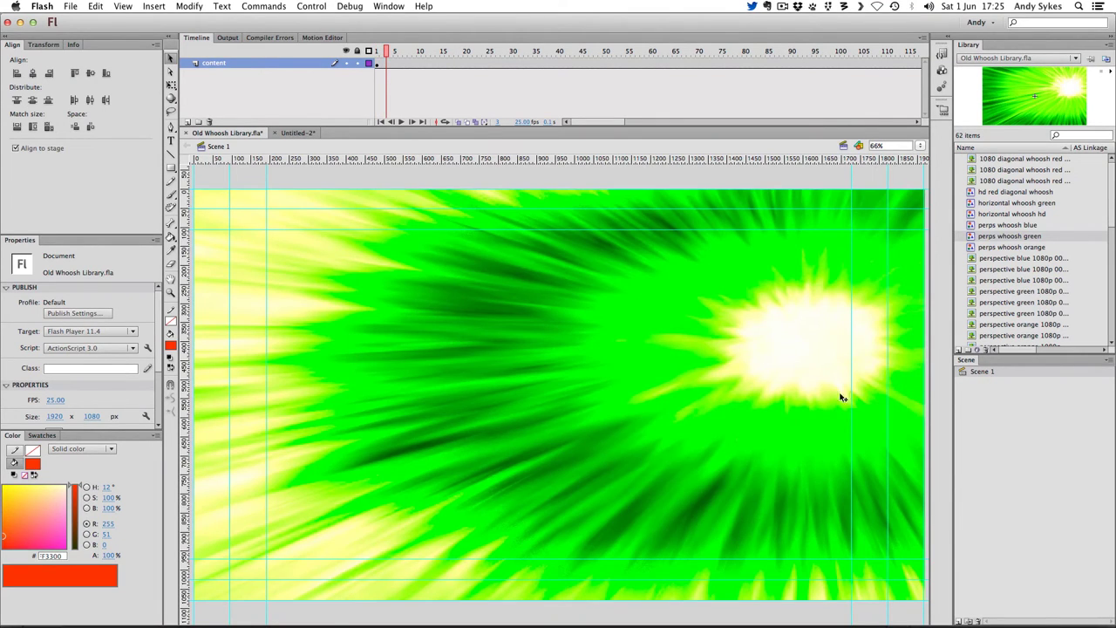
Step the green perspective whoosh forward to frame 7 and open its symbol to examine the keyframes inside
{"action": "left_click", "coordinate": [413, 122]}
{"action": "left_click", "coordinate": [413, 122]}
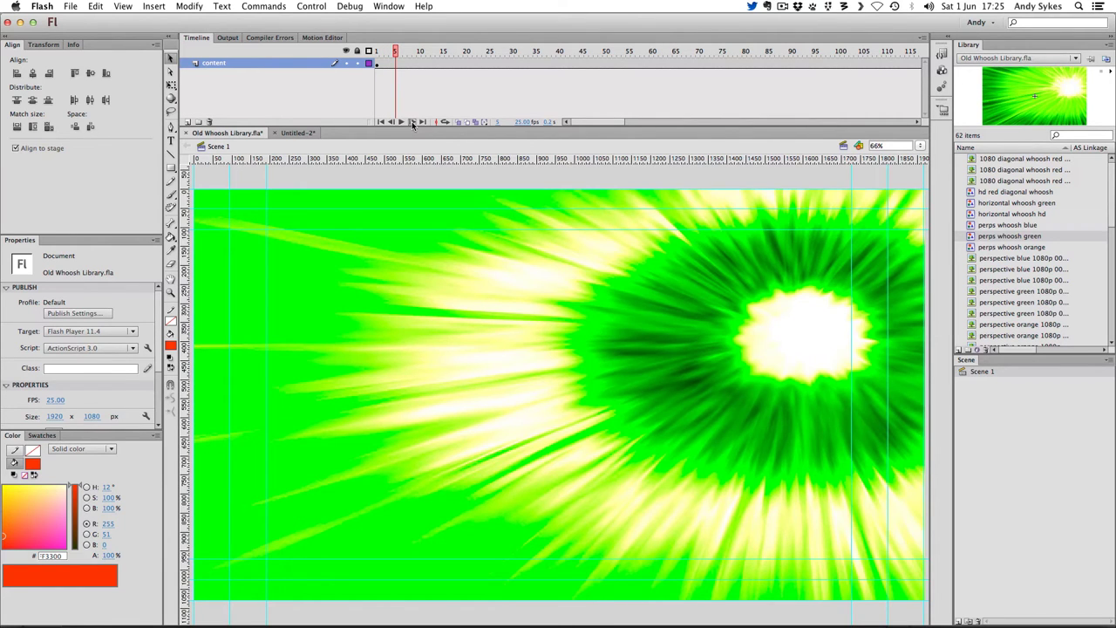
{"action": "left_click", "coordinate": [412, 122]}
{"action": "left_click", "coordinate": [413, 122]}
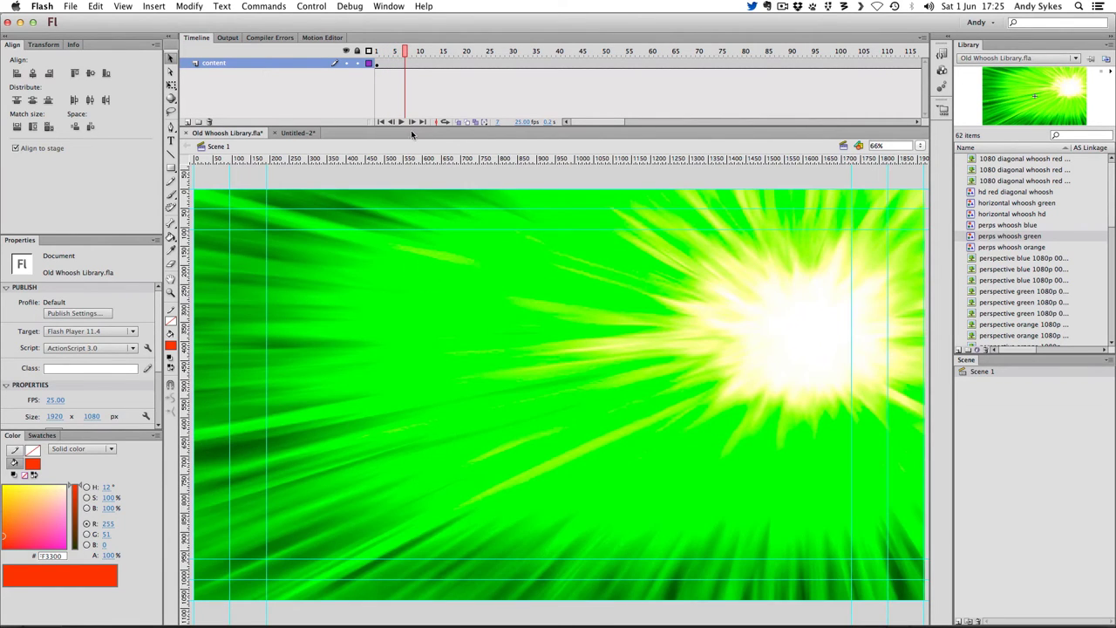
{"action": "double_click", "coordinate": [367, 325]}
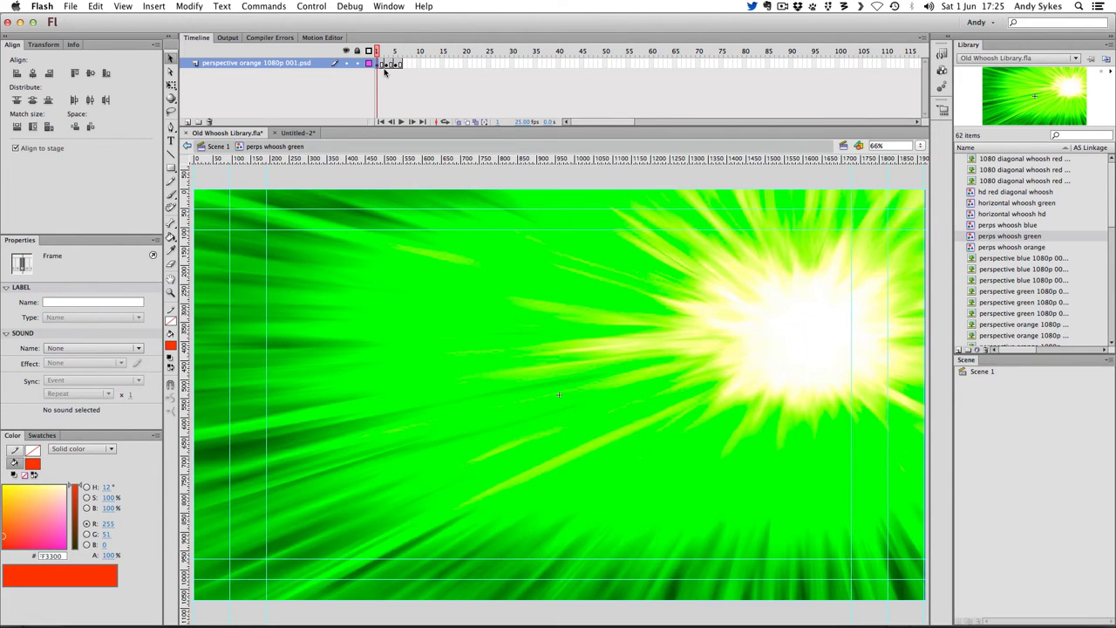
{"action": "mouse_move", "coordinate": [387, 67]}
{"action": "left_mouse_down"}
{"action": "mouse_move", "coordinate": [400, 69]}
{"action": "mouse_move", "coordinate": [379, 79]}
{"action": "mouse_move", "coordinate": [392, 68]}
{"action": "mouse_move", "coordinate": [400, 81]}
{"action": "left_mouse_up"}
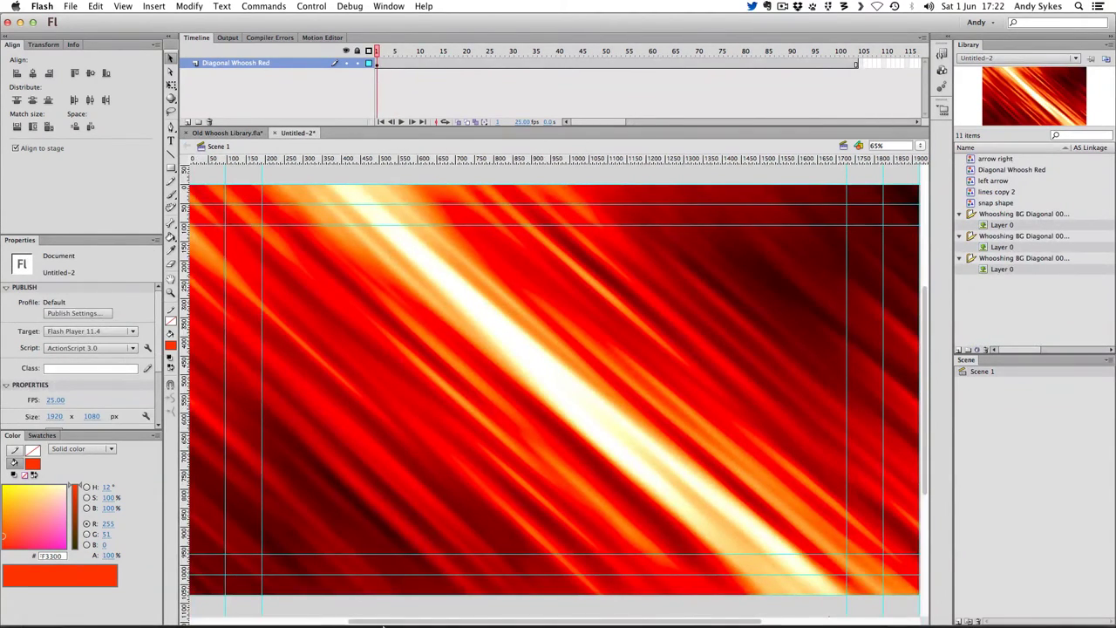
Switch to Photoshop and create a 1920 × 1080 pixel document from the Film & Video preset, HDTV 1080p/29.97, with a white background
{"action": "mouse_move", "coordinate": [389, 622]}
{"action": "left_click", "coordinate": [332, 607]}
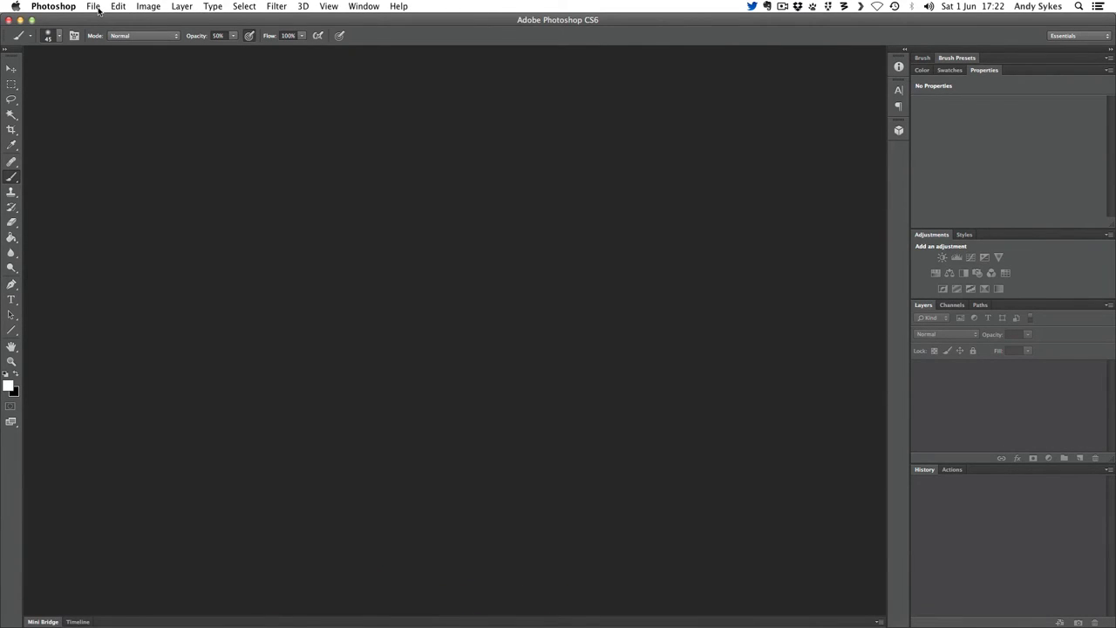
{"action": "left_click", "coordinate": [95, 7]}
{"action": "left_click", "coordinate": [105, 21]}
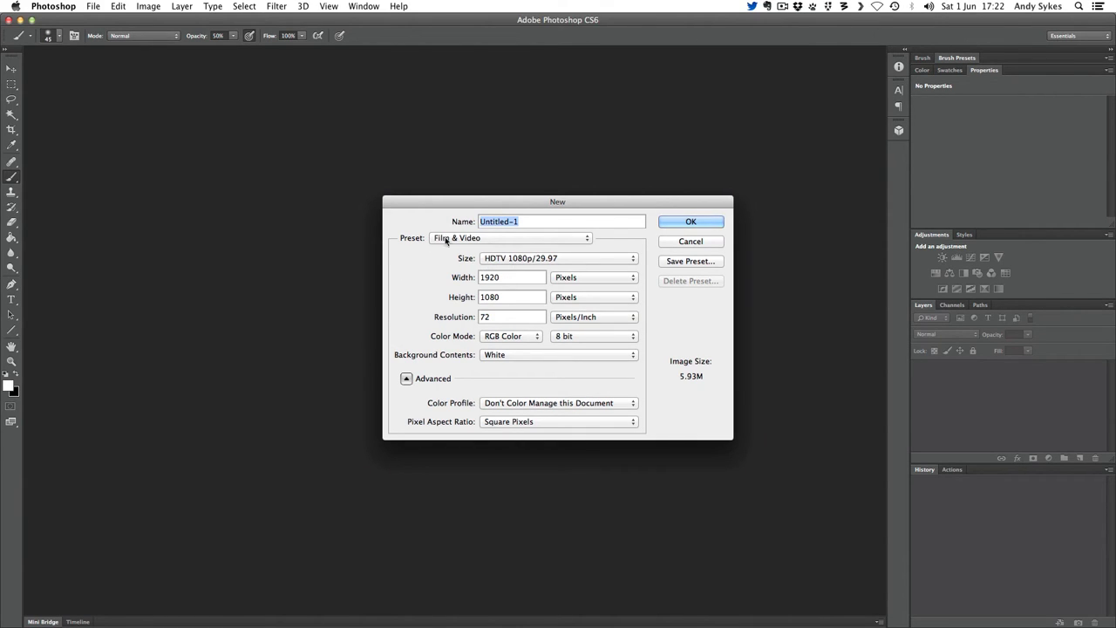
{"action": "left_click", "coordinate": [691, 222]}
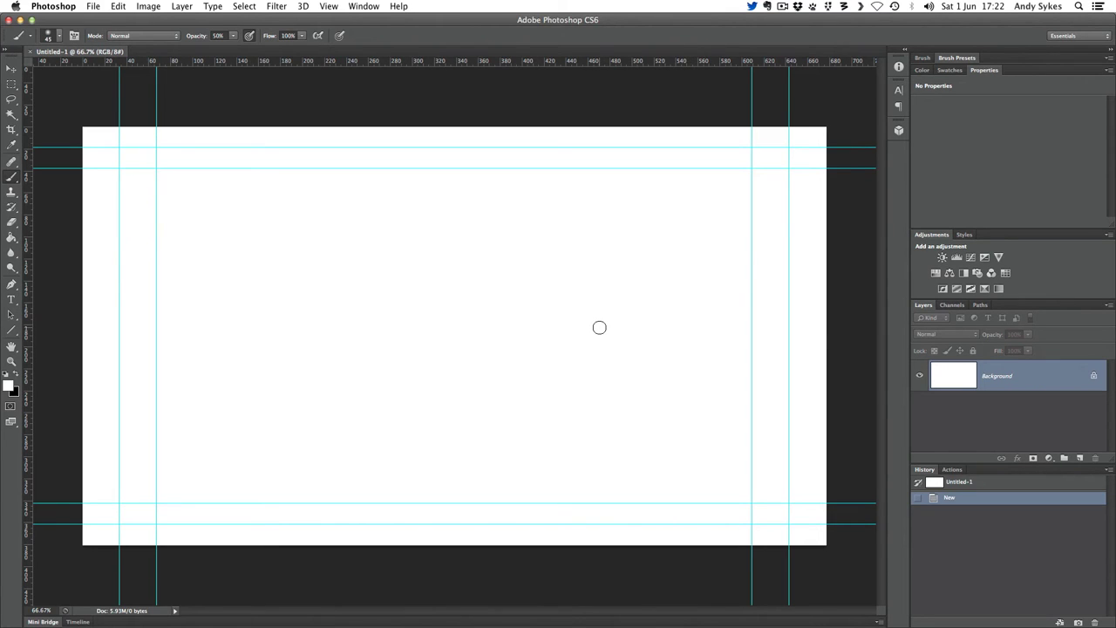
Reset the brush colours to the default black and white and dab a vanishing-point mark right of the canvas centre
{"action": "left_click", "coordinate": [587, 365]}
{"action": "left_click", "coordinate": [636, 285]}
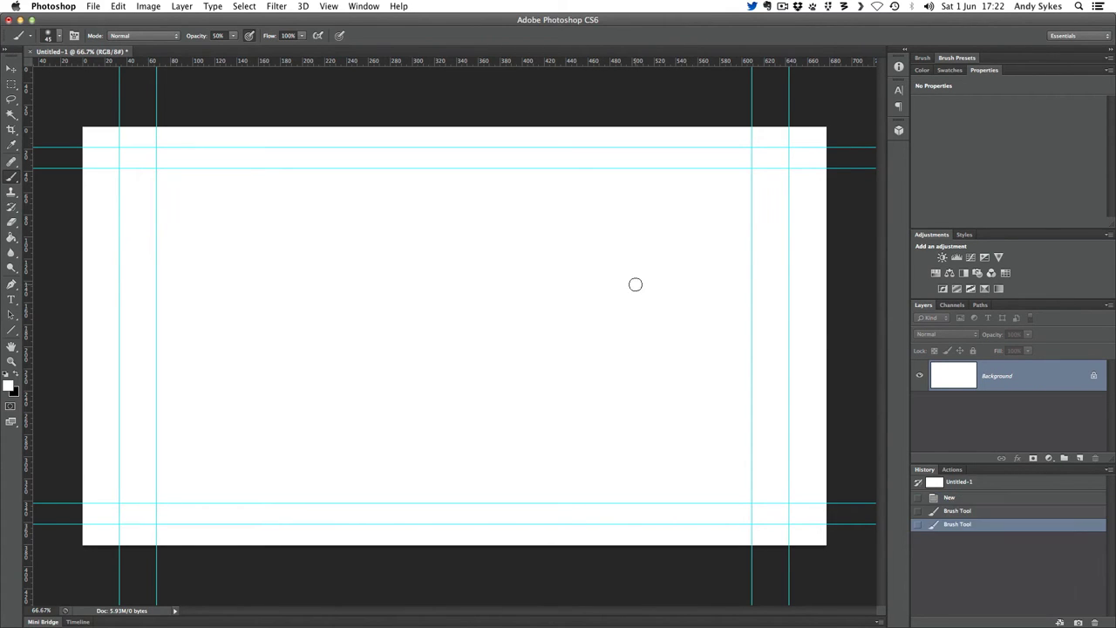
{"action": "left_click", "coordinate": [5, 374]}
{"action": "left_click", "coordinate": [597, 295]}
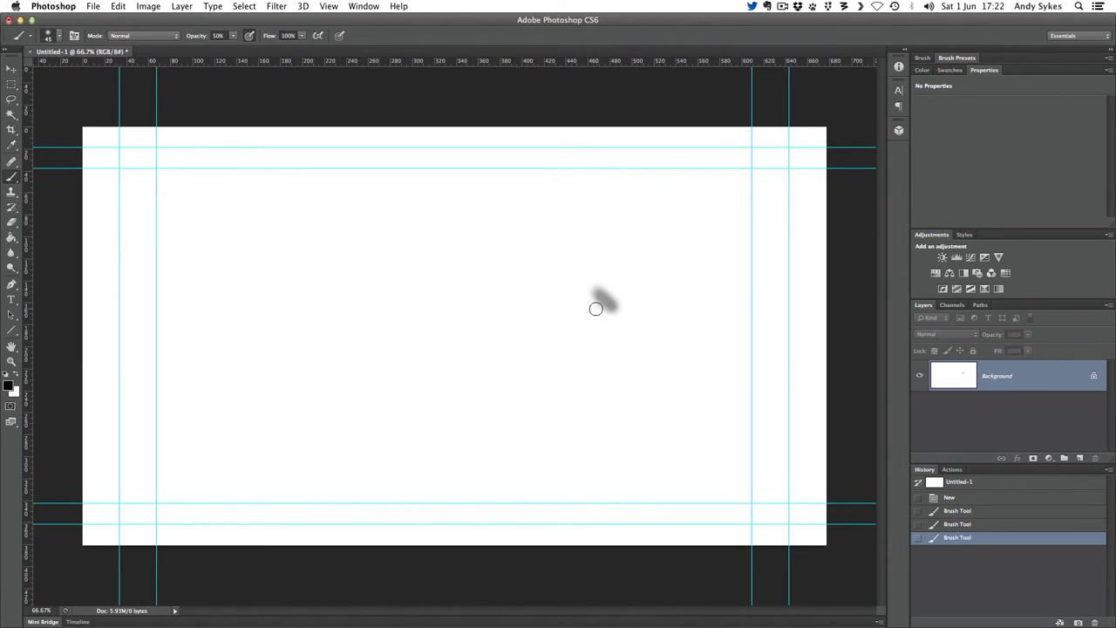
{"action": "left_click", "coordinate": [599, 302]}
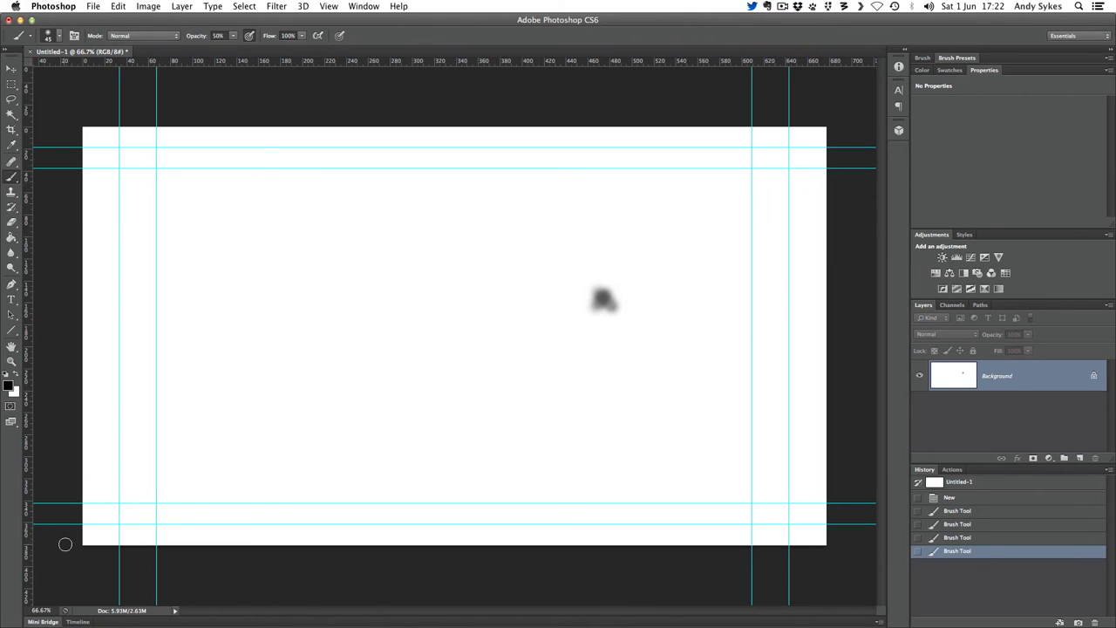
Brush widely spaced soft black streaks at 50% opacity between the vanishing point and the canvas edges, all the way around
{"action": "left_click_drag", "start_coordinate": [94, 537], "coordinate": [550, 323]}
{"action": "left_click_drag", "start_coordinate": [177, 547], "coordinate": [545, 326]}
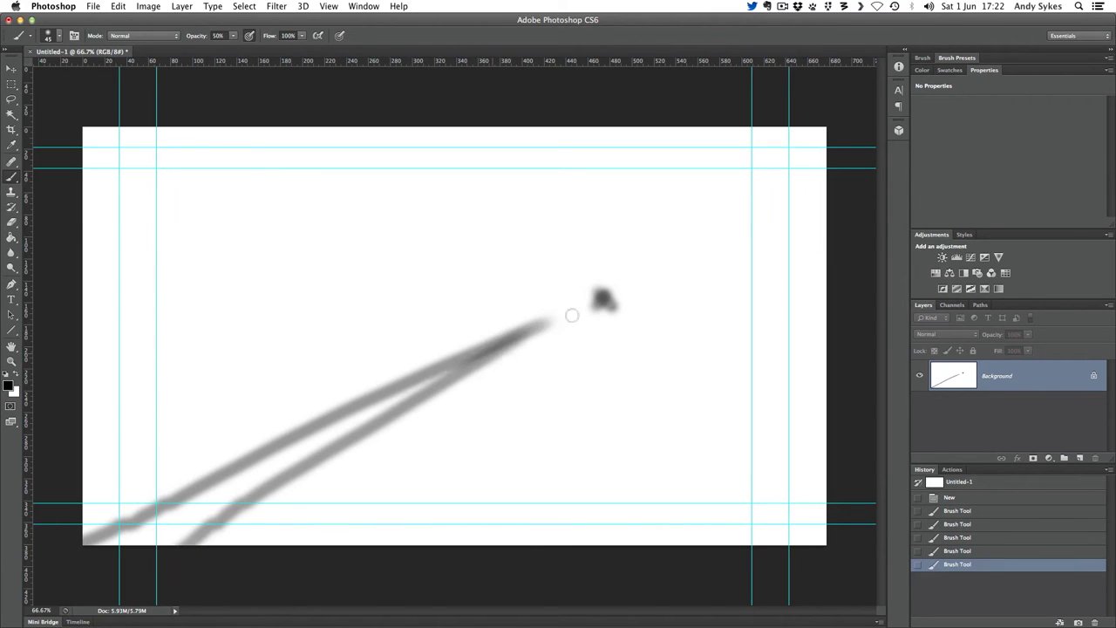
{"action": "left_click_drag", "start_coordinate": [306, 545], "coordinate": [611, 301]}
{"action": "left_click_drag", "start_coordinate": [583, 345], "coordinate": [448, 538]}
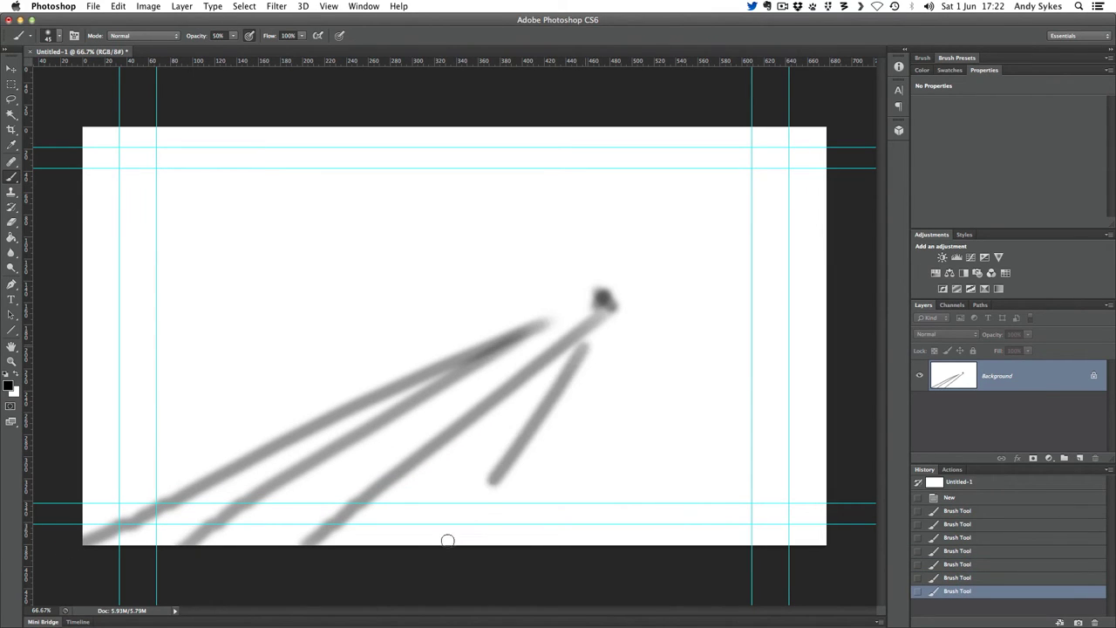
{"action": "left_click_drag", "start_coordinate": [598, 349], "coordinate": [593, 592]}
{"action": "mouse_move", "coordinate": [615, 350]}
{"action": "left_mouse_down"}
{"action": "mouse_move", "coordinate": [686, 522]}
{"action": "mouse_move", "coordinate": [777, 499]}
{"action": "mouse_move", "coordinate": [810, 553]}
{"action": "left_mouse_up"}
{"action": "left_click_drag", "start_coordinate": [670, 342], "coordinate": [845, 460]}
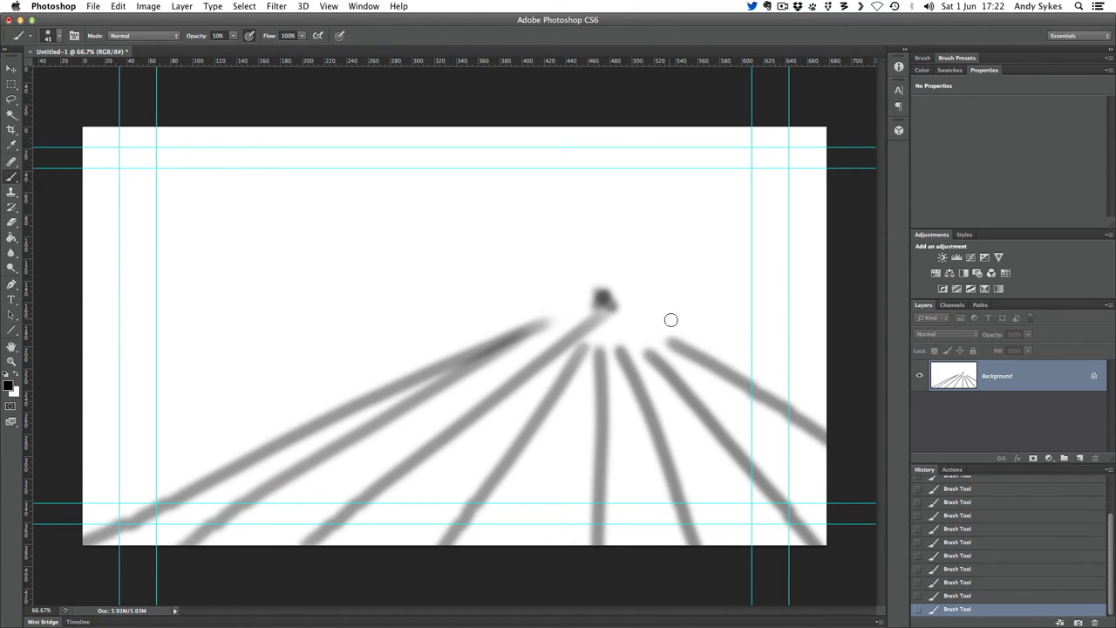
{"action": "left_click_drag", "start_coordinate": [671, 320], "coordinate": [833, 335]}
{"action": "left_click_drag", "start_coordinate": [666, 293], "coordinate": [832, 251]}
{"action": "left_click_drag", "start_coordinate": [665, 266], "coordinate": [803, 188]}
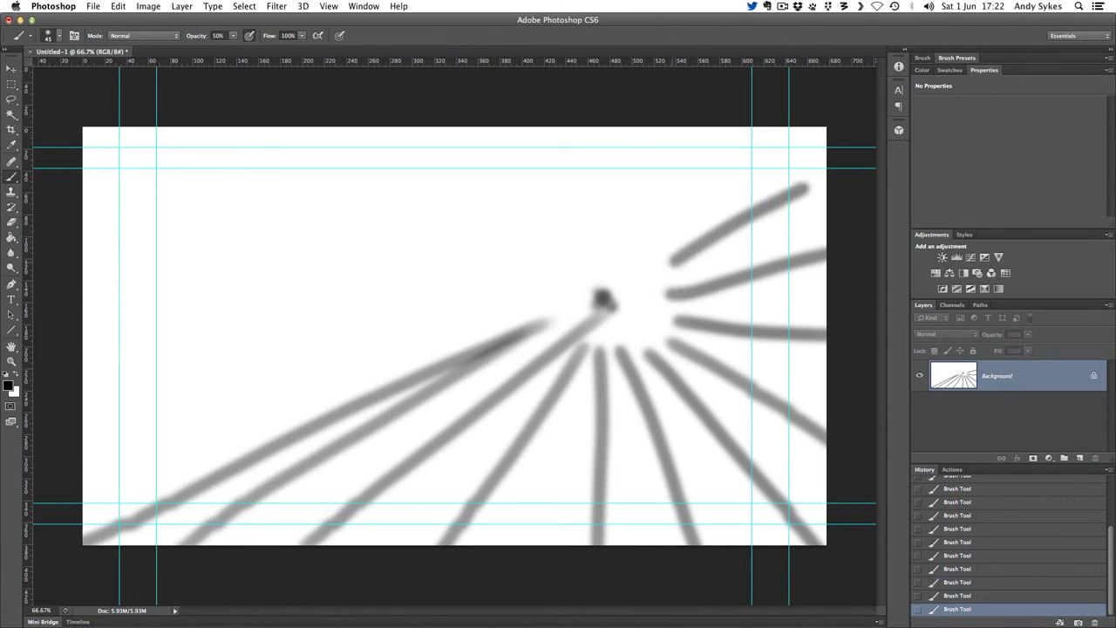
{"action": "left_click_drag", "start_coordinate": [646, 240], "coordinate": [788, 78]}
{"action": "mouse_move", "coordinate": [625, 236]}
{"action": "left_mouse_down"}
{"action": "mouse_move", "coordinate": [635, 82]}
{"action": "mouse_move", "coordinate": [536, 77]}
{"action": "left_mouse_up"}
{"action": "left_click_drag", "start_coordinate": [575, 245], "coordinate": [440, 96]}
{"action": "mouse_move", "coordinate": [533, 253]}
{"action": "left_mouse_down"}
{"action": "mouse_move", "coordinate": [305, 113]}
{"action": "mouse_move", "coordinate": [408, 254]}
{"action": "mouse_move", "coordinate": [80, 177]}
{"action": "left_mouse_up"}
{"action": "left_click_drag", "start_coordinate": [192, 129], "coordinate": [540, 262]}
{"action": "left_click_drag", "start_coordinate": [77, 227], "coordinate": [546, 287]}
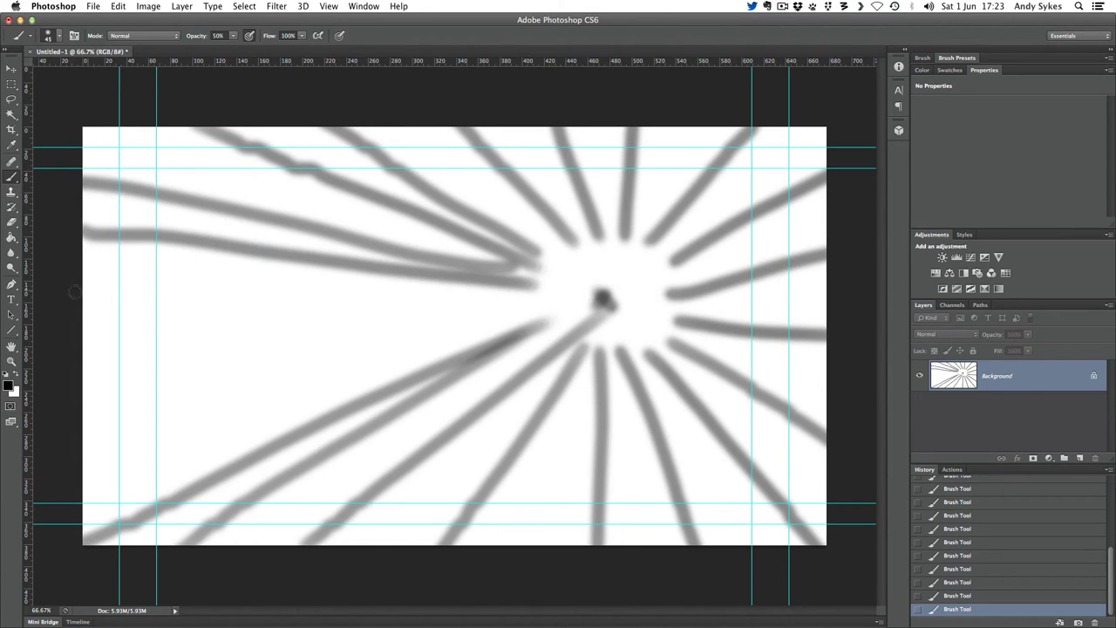
{"action": "left_click_drag", "start_coordinate": [95, 280], "coordinate": [513, 282]}
{"action": "left_click_drag", "start_coordinate": [94, 349], "coordinate": [521, 286]}
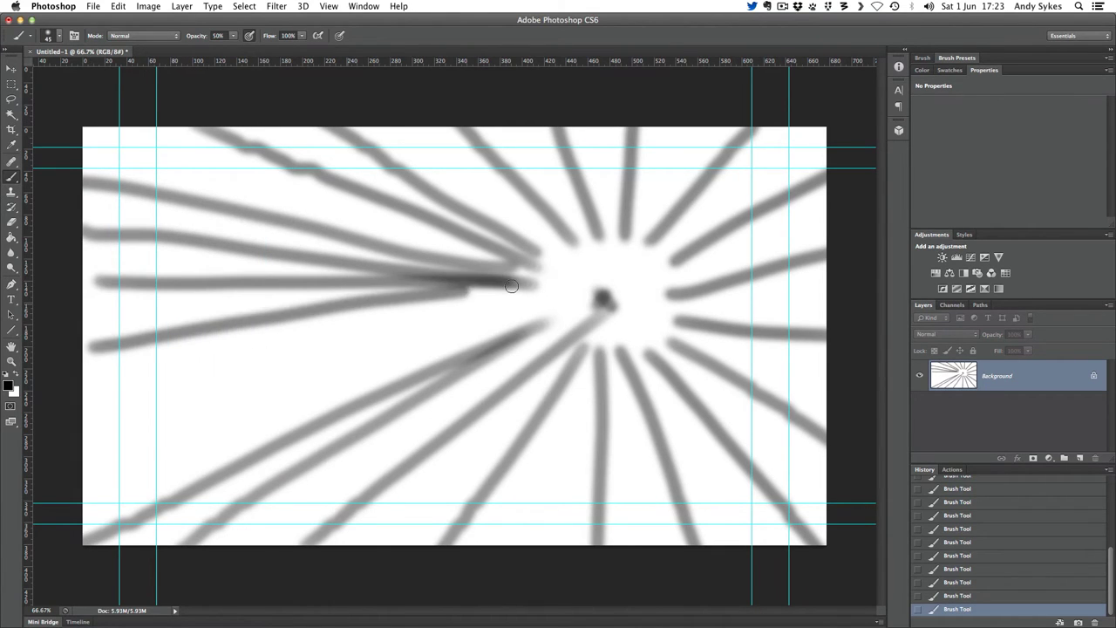
{"action": "mouse_move", "coordinate": [85, 399]}
{"action": "left_mouse_down"}
{"action": "mouse_move", "coordinate": [467, 298]}
{"action": "mouse_move", "coordinate": [509, 312]}
{"action": "mouse_move", "coordinate": [516, 288]}
{"action": "left_mouse_up"}
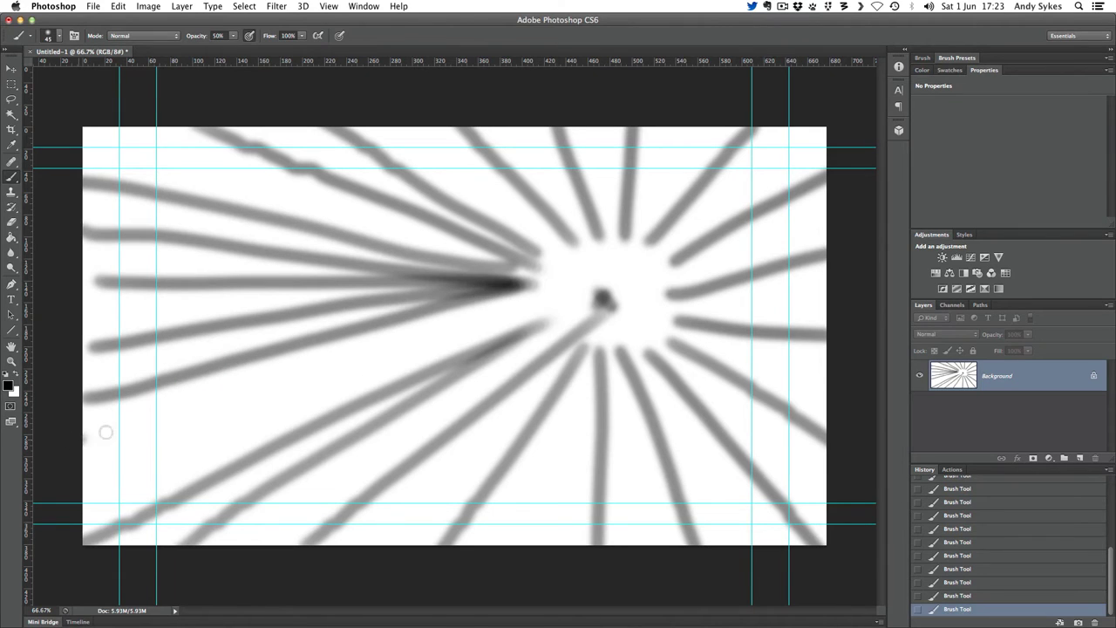
{"action": "left_click_drag", "start_coordinate": [105, 431], "coordinate": [523, 318]}
{"action": "left_click_drag", "start_coordinate": [85, 502], "coordinate": [559, 298]}
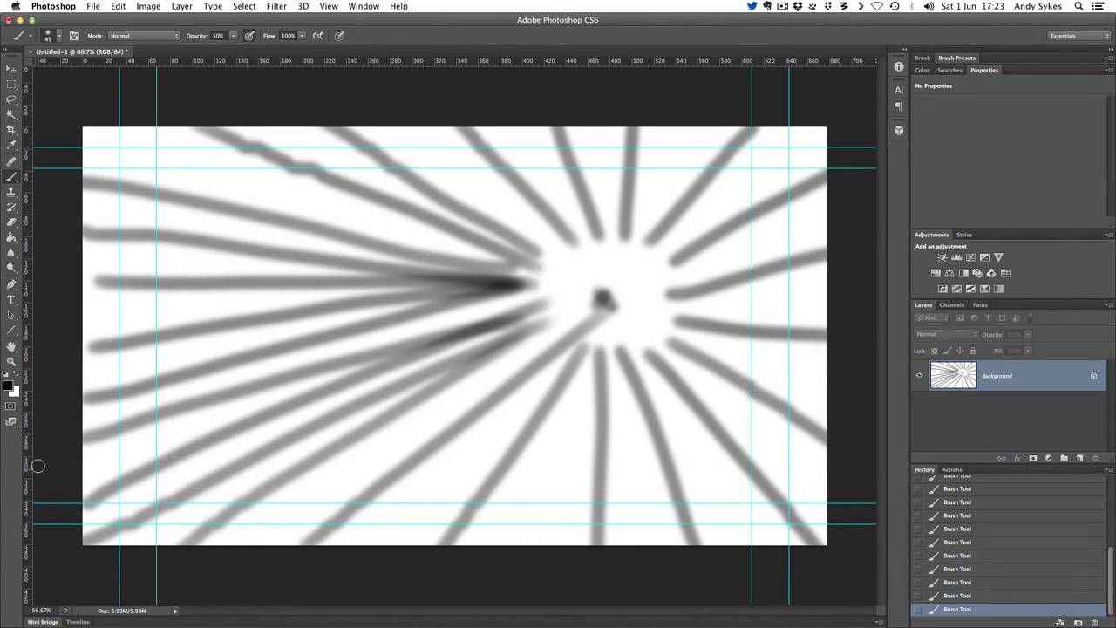
Fill the gaps between the radial streaks with more black brush strokes on every side, keeping the centre white
{"action": "left_click_drag", "start_coordinate": [37, 466], "coordinate": [440, 328]}
{"action": "mouse_move", "coordinate": [522, 365]}
{"action": "left_mouse_down"}
{"action": "mouse_move", "coordinate": [360, 459]}
{"action": "mouse_move", "coordinate": [306, 511]}
{"action": "left_mouse_up"}
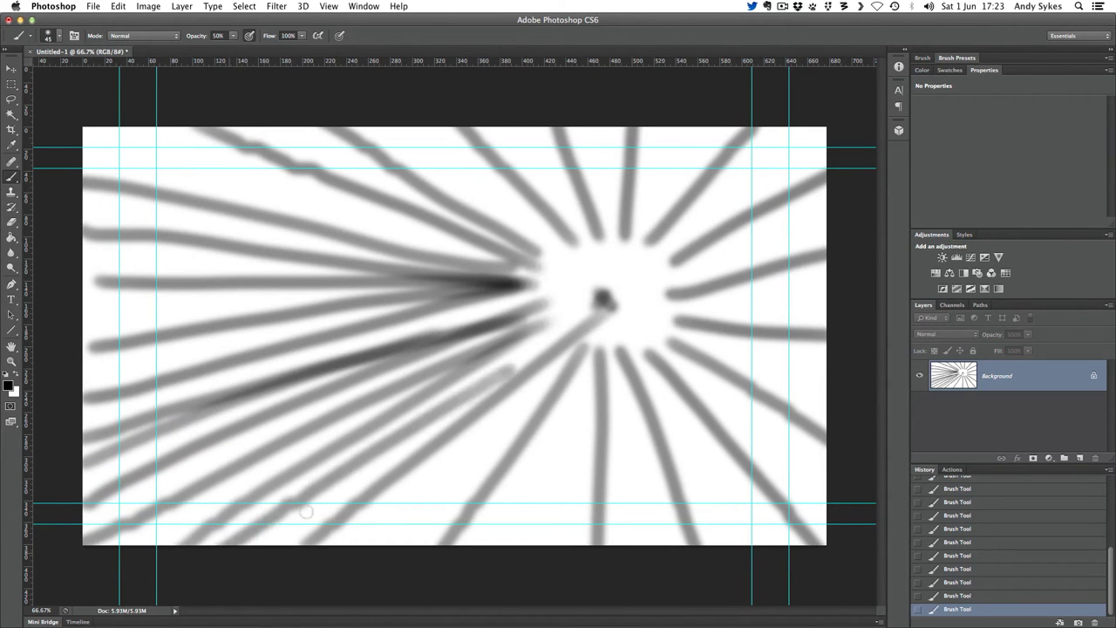
{"action": "left_click_drag", "start_coordinate": [520, 399], "coordinate": [346, 576]}
{"action": "left_click_drag", "start_coordinate": [588, 362], "coordinate": [467, 582]}
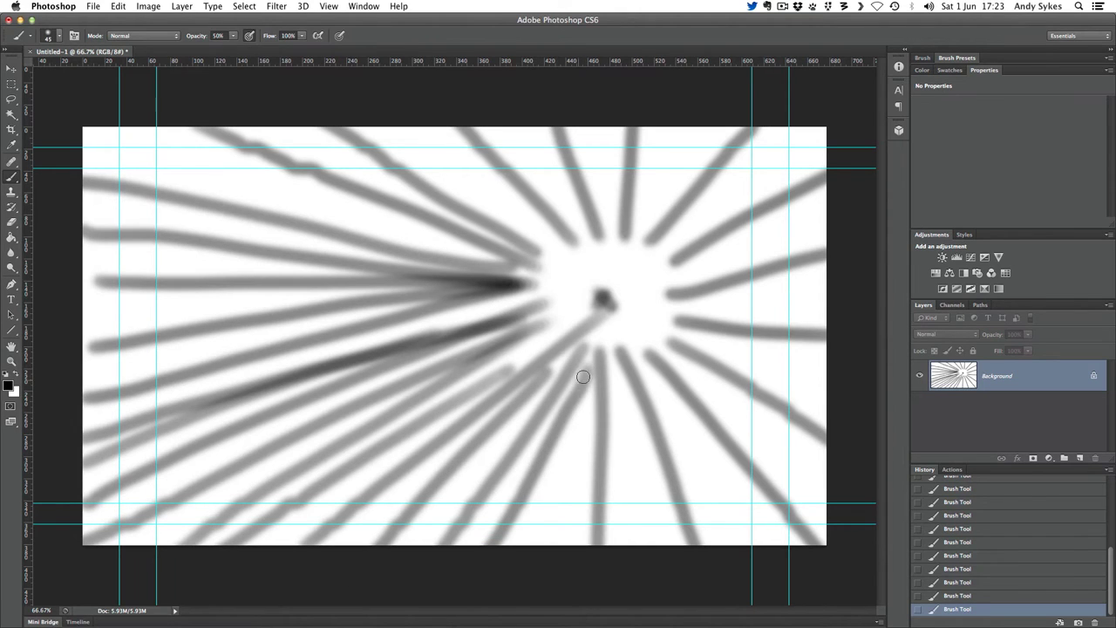
{"action": "mouse_move", "coordinate": [583, 376]}
{"action": "left_mouse_down"}
{"action": "mouse_move", "coordinate": [528, 590]}
{"action": "mouse_move", "coordinate": [577, 558]}
{"action": "left_mouse_up"}
{"action": "mouse_move", "coordinate": [620, 374]}
{"action": "left_mouse_down"}
{"action": "mouse_move", "coordinate": [642, 577]}
{"action": "mouse_move", "coordinate": [710, 569]}
{"action": "left_mouse_up"}
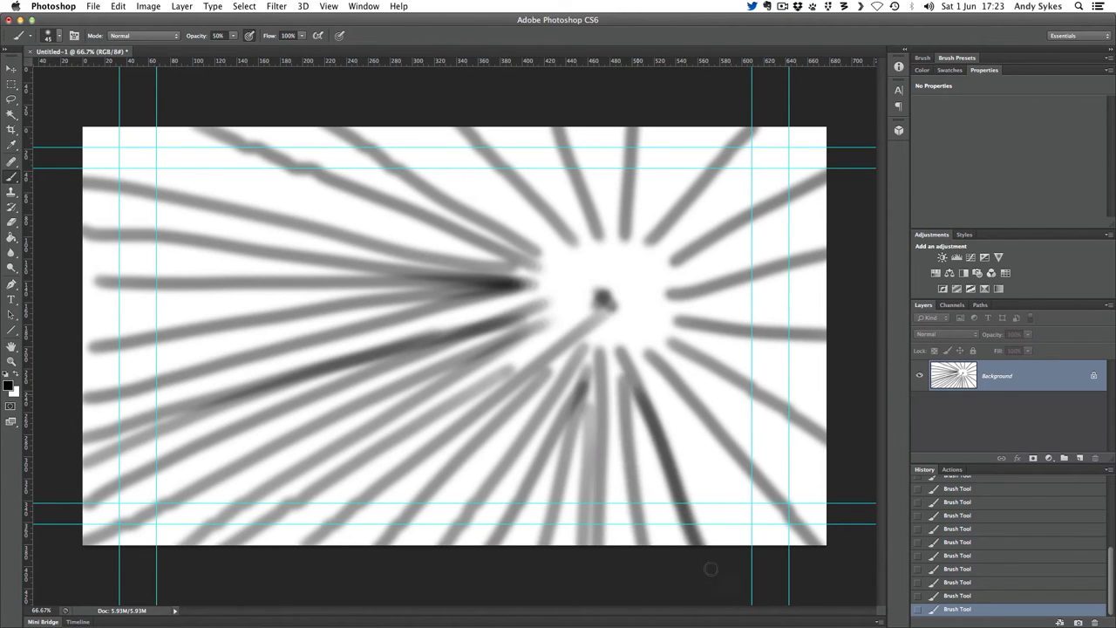
{"action": "mouse_move", "coordinate": [640, 363]}
{"action": "left_mouse_down"}
{"action": "mouse_move", "coordinate": [752, 567]}
{"action": "mouse_move", "coordinate": [799, 553]}
{"action": "left_mouse_up"}
{"action": "left_click_drag", "start_coordinate": [672, 353], "coordinate": [845, 560]}
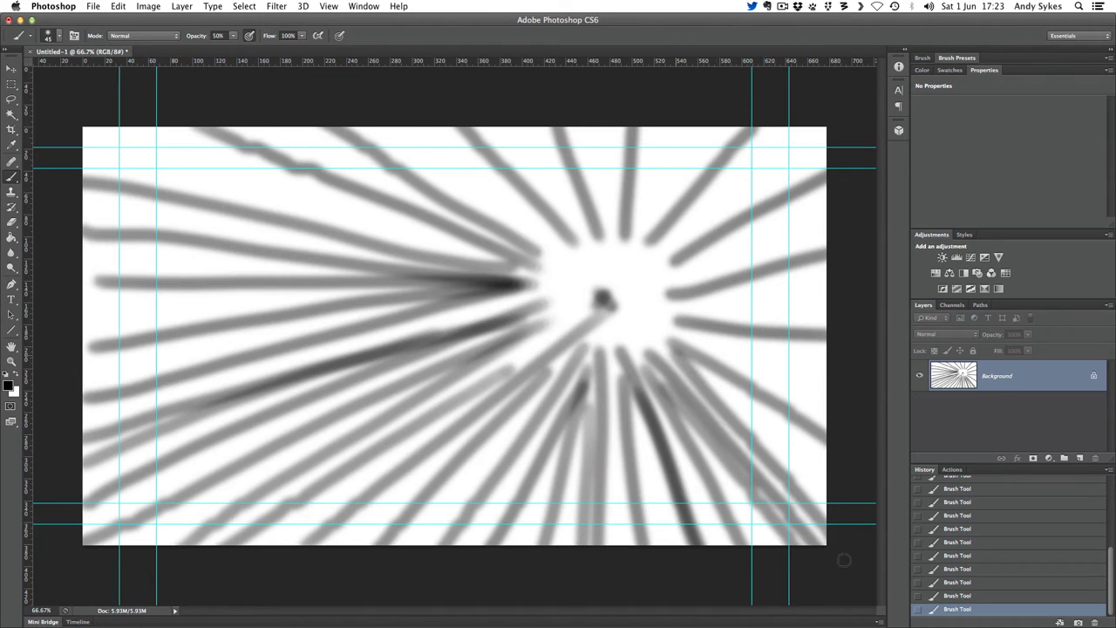
{"action": "left_click_drag", "start_coordinate": [699, 368], "coordinate": [850, 485]}
{"action": "left_click_drag", "start_coordinate": [706, 373], "coordinate": [837, 502]}
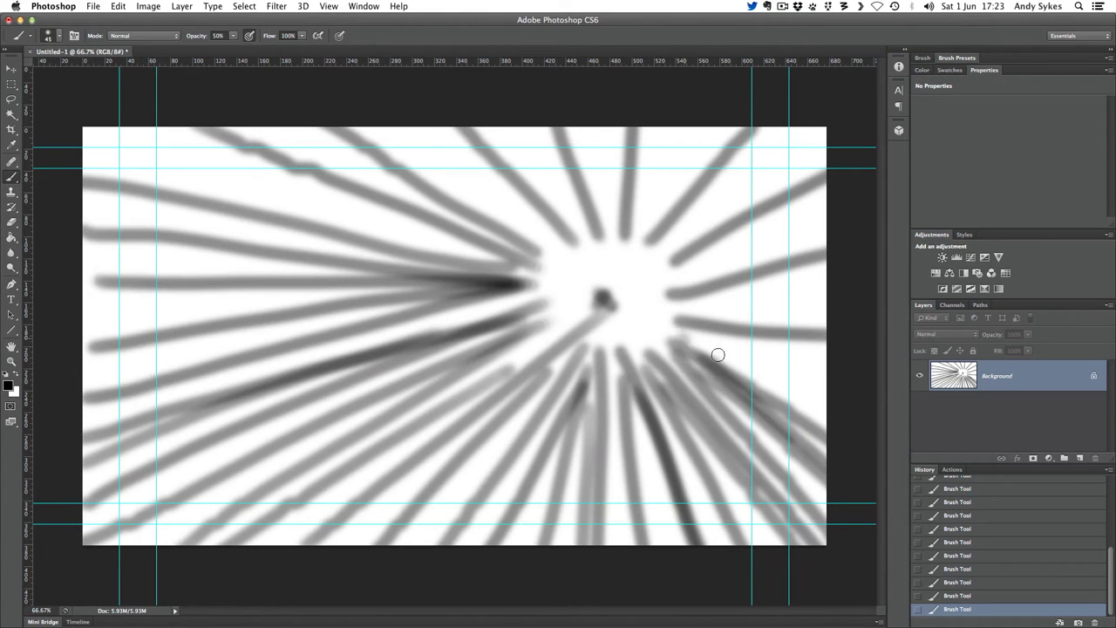
{"action": "mouse_move", "coordinate": [693, 341]}
{"action": "left_mouse_down"}
{"action": "mouse_move", "coordinate": [844, 422]}
{"action": "mouse_move", "coordinate": [835, 357]}
{"action": "left_mouse_up"}
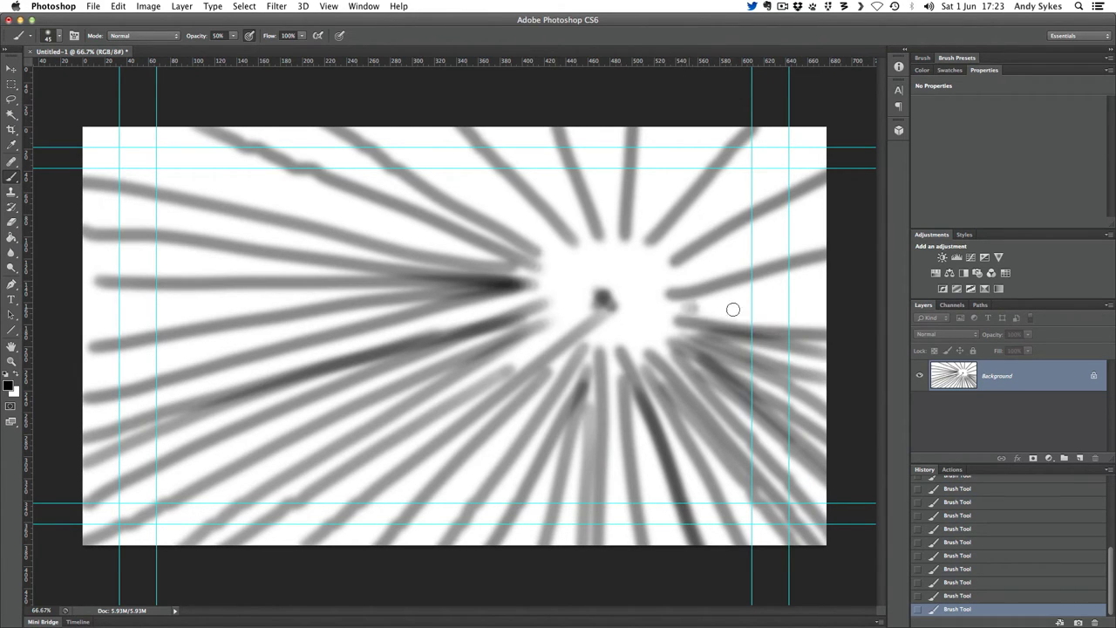
{"action": "left_click_drag", "start_coordinate": [733, 309], "coordinate": [828, 324]}
{"action": "left_click_drag", "start_coordinate": [678, 301], "coordinate": [824, 278]}
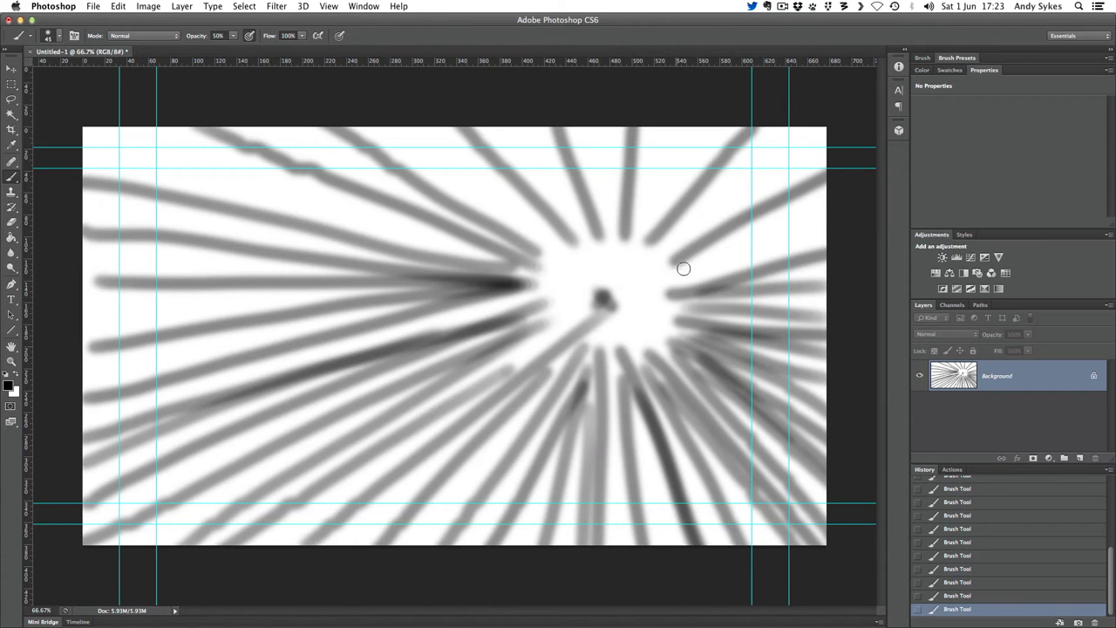
{"action": "left_click_drag", "start_coordinate": [683, 268], "coordinate": [828, 199]}
{"action": "left_click_drag", "start_coordinate": [679, 277], "coordinate": [843, 227]}
{"action": "left_click_drag", "start_coordinate": [665, 252], "coordinate": [868, 146]}
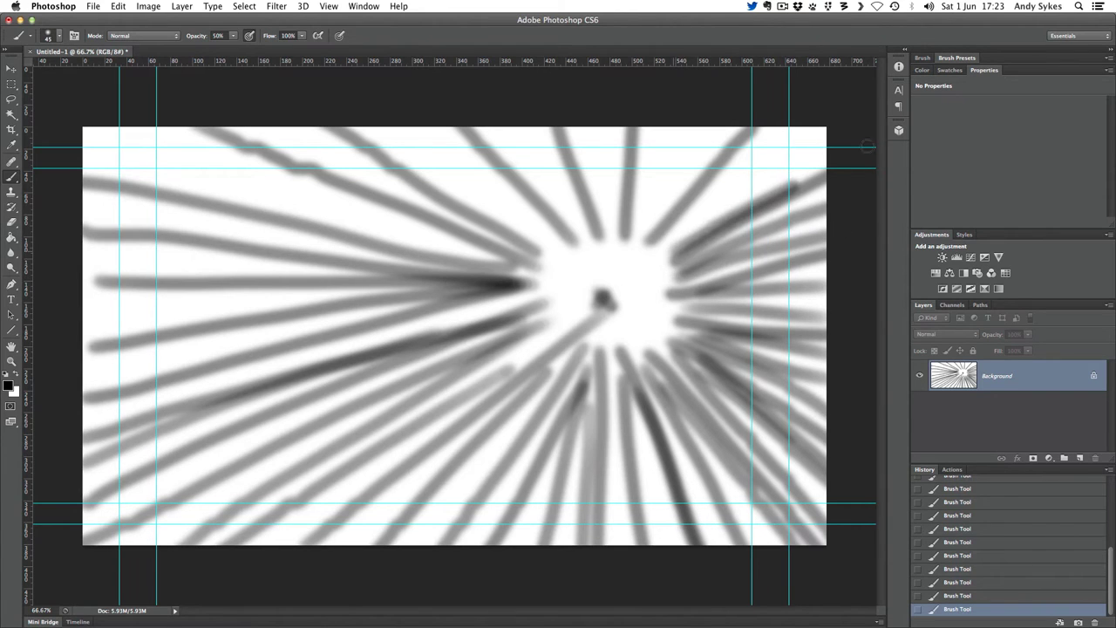
{"action": "left_click_drag", "start_coordinate": [673, 244], "coordinate": [828, 122]}
{"action": "left_click_drag", "start_coordinate": [662, 207], "coordinate": [741, 124]}
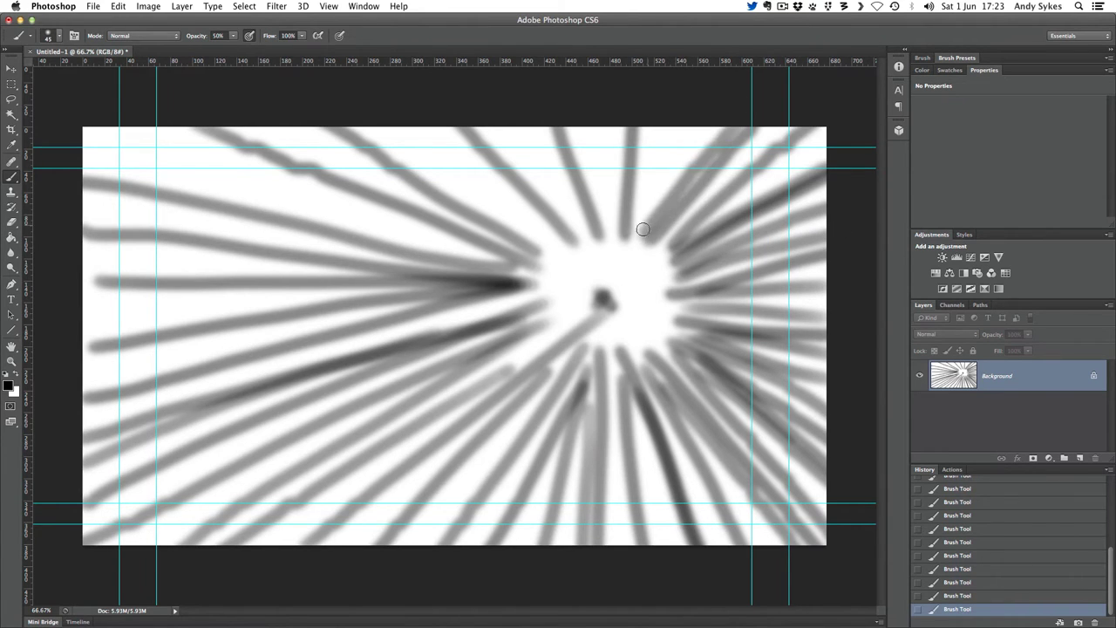
{"action": "left_click_drag", "start_coordinate": [640, 232], "coordinate": [697, 123]}
{"action": "left_click_drag", "start_coordinate": [635, 211], "coordinate": [652, 123]}
{"action": "mouse_move", "coordinate": [612, 242]}
{"action": "left_mouse_down"}
{"action": "mouse_move", "coordinate": [603, 195]}
{"action": "mouse_move", "coordinate": [603, 225]}
{"action": "mouse_move", "coordinate": [566, 157]}
{"action": "mouse_move", "coordinate": [585, 236]}
{"action": "mouse_move", "coordinate": [524, 101]}
{"action": "left_mouse_up"}
{"action": "left_click_drag", "start_coordinate": [579, 234], "coordinate": [477, 108]}
{"action": "mouse_move", "coordinate": [549, 234]}
{"action": "left_mouse_down"}
{"action": "mouse_move", "coordinate": [385, 88]}
{"action": "mouse_move", "coordinate": [527, 228]}
{"action": "mouse_move", "coordinate": [323, 106]}
{"action": "left_mouse_up"}
{"action": "mouse_move", "coordinate": [485, 249]}
{"action": "left_mouse_down"}
{"action": "mouse_move", "coordinate": [104, 129]}
{"action": "mouse_move", "coordinate": [329, 218]}
{"action": "left_mouse_up"}
{"action": "left_click_drag", "start_coordinate": [73, 205], "coordinate": [327, 248]}
{"action": "left_click_drag", "start_coordinate": [105, 261], "coordinate": [295, 281]}
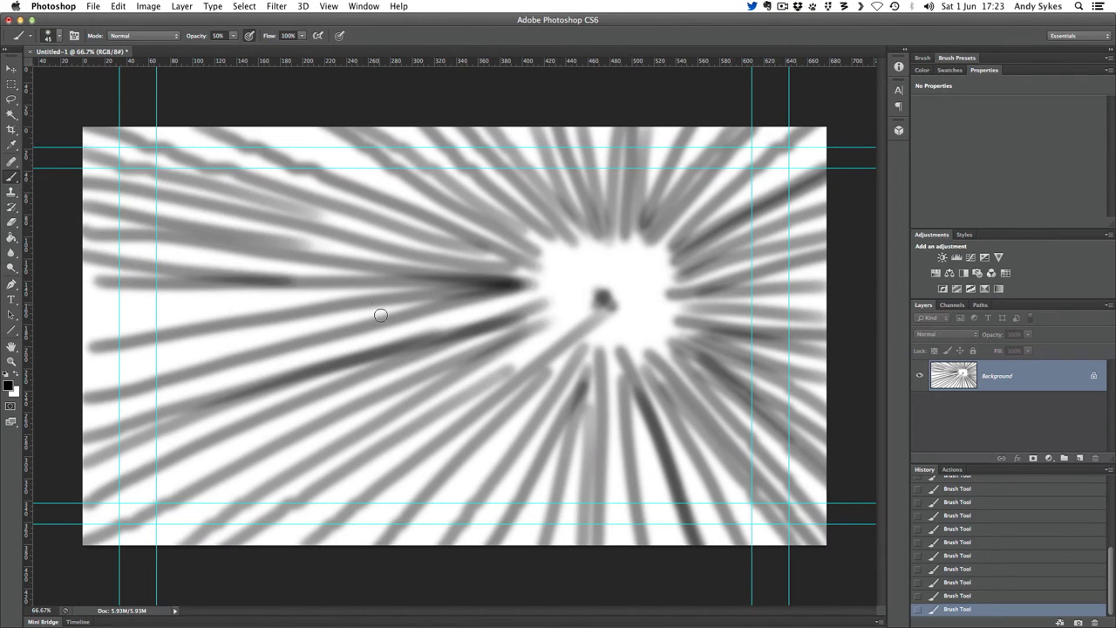
{"action": "mouse_move", "coordinate": [278, 322]}
{"action": "left_mouse_down"}
{"action": "mouse_move", "coordinate": [110, 327]}
{"action": "mouse_move", "coordinate": [105, 313]}
{"action": "mouse_move", "coordinate": [320, 301]}
{"action": "mouse_move", "coordinate": [410, 281]}
{"action": "left_mouse_up"}
{"action": "left_click_drag", "start_coordinate": [265, 108], "coordinate": [523, 255]}
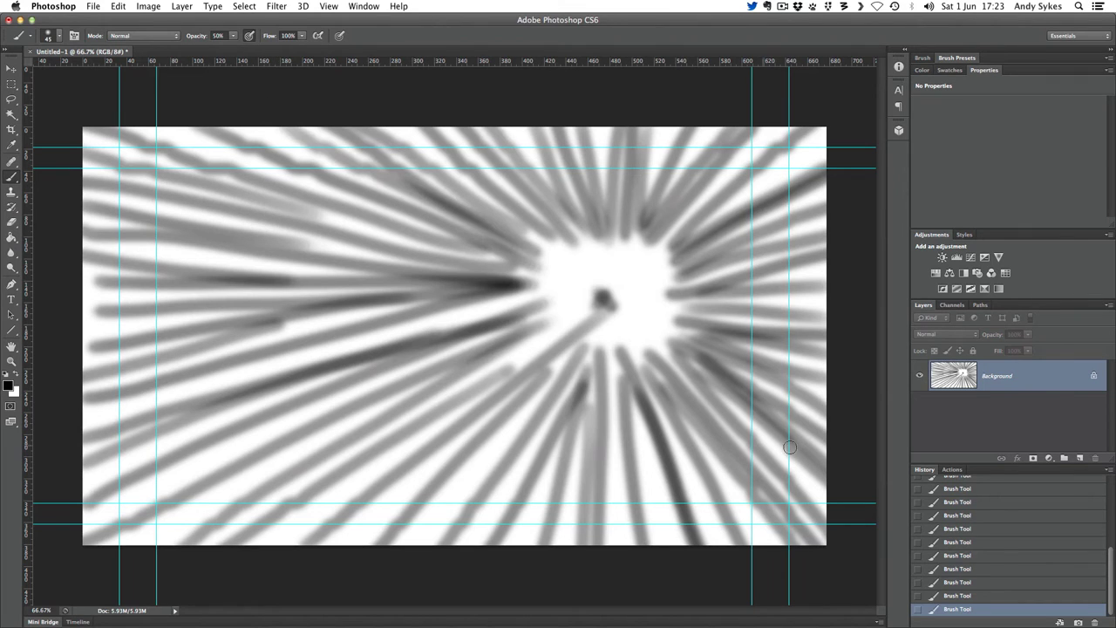
Brush more black streaks below and to the lower right of the vanishing point, out to the canvas edges
{"action": "left_click_drag", "start_coordinate": [649, 441], "coordinate": [667, 549]}
{"action": "left_click_drag", "start_coordinate": [662, 480], "coordinate": [680, 556]}
{"action": "left_click_drag", "start_coordinate": [676, 440], "coordinate": [728, 540]}
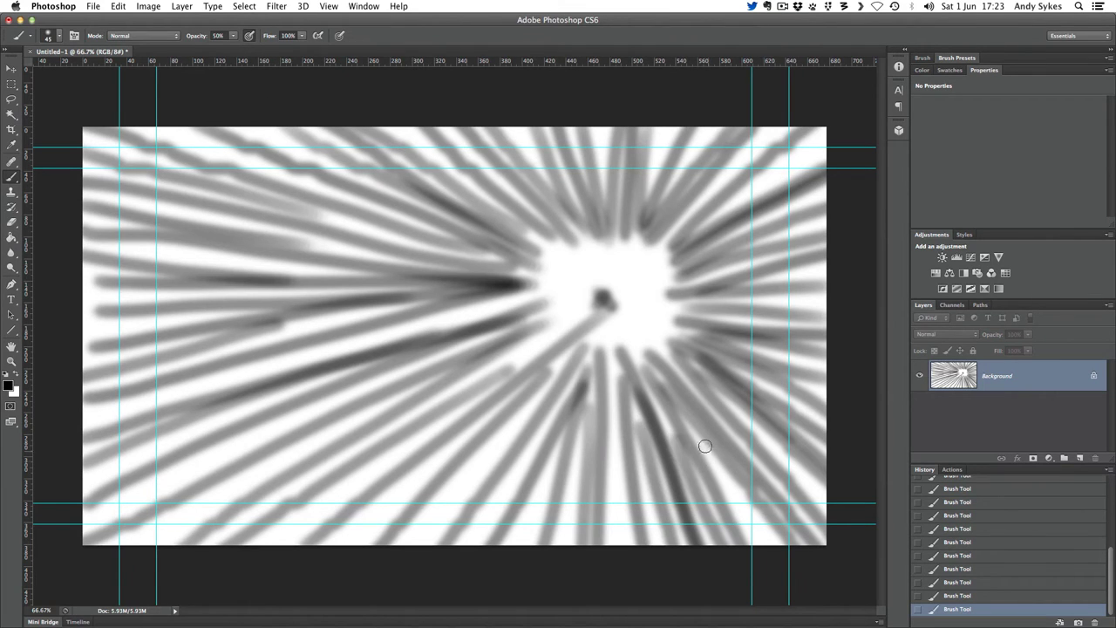
{"action": "left_click_drag", "start_coordinate": [707, 449], "coordinate": [780, 540]}
{"action": "left_click_drag", "start_coordinate": [769, 437], "coordinate": [795, 508]}
{"action": "left_click_drag", "start_coordinate": [611, 382], "coordinate": [626, 594]}
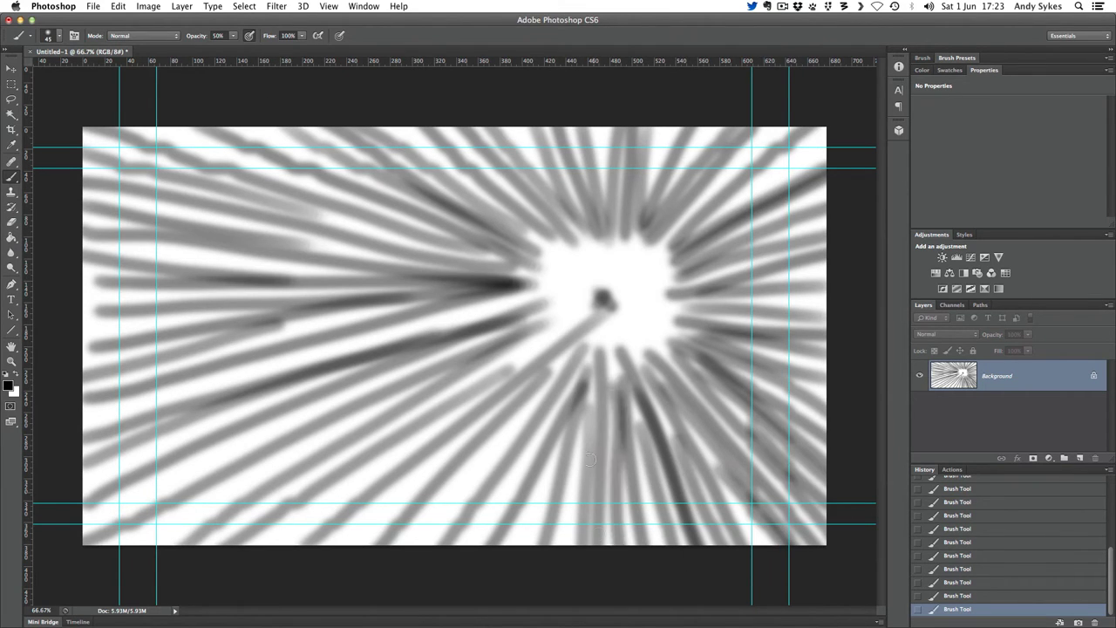
Fill the white gaps between the streaks from below the vanishing point round to the canvas's lower-left corner with black strokes
{"action": "left_click_drag", "start_coordinate": [579, 408], "coordinate": [537, 594]}
{"action": "left_click_drag", "start_coordinate": [548, 386], "coordinate": [411, 544]}
{"action": "left_click_drag", "start_coordinate": [559, 433], "coordinate": [499, 544]}
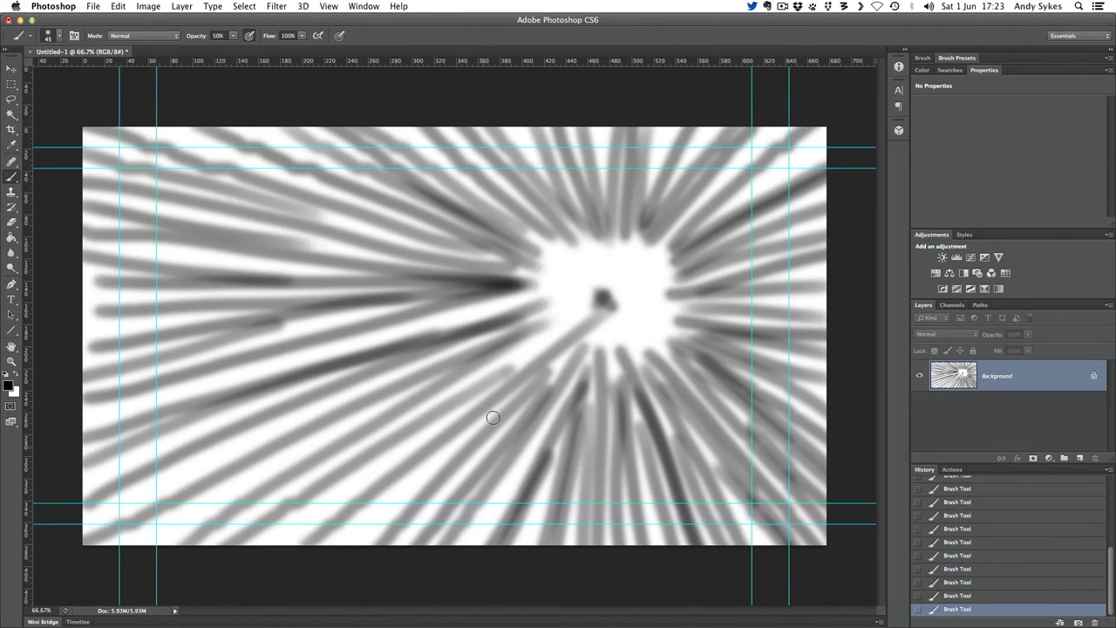
{"action": "left_click_drag", "start_coordinate": [491, 413], "coordinate": [338, 544]}
{"action": "left_click_drag", "start_coordinate": [506, 385], "coordinate": [229, 544]}
{"action": "left_click_drag", "start_coordinate": [410, 397], "coordinate": [155, 543]}
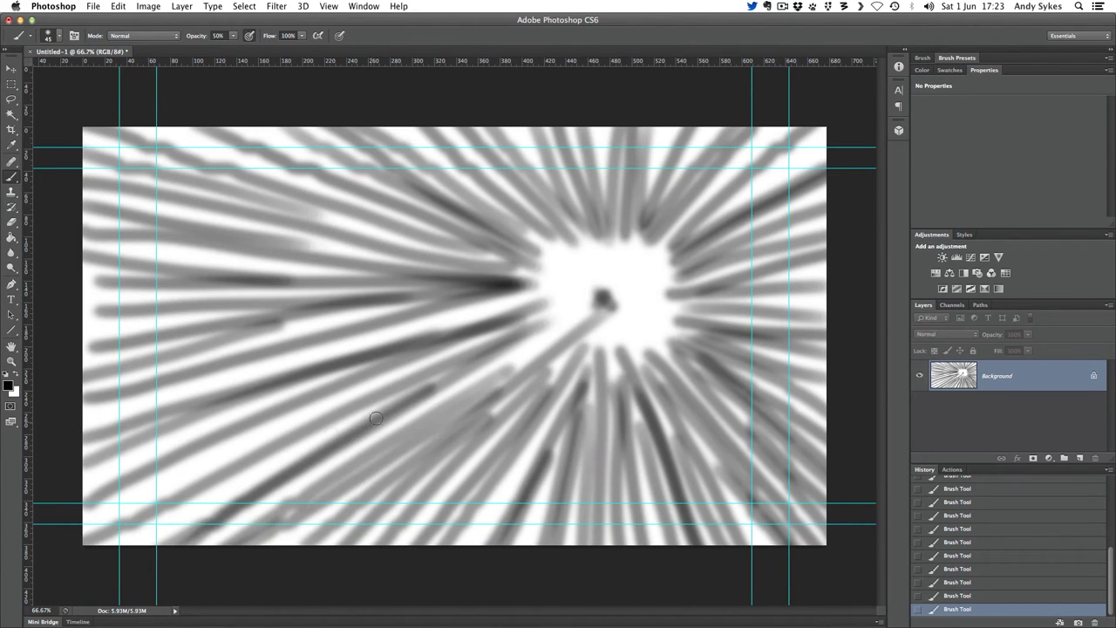
{"action": "left_click_drag", "start_coordinate": [376, 418], "coordinate": [106, 538]}
{"action": "left_click_drag", "start_coordinate": [217, 439], "coordinate": [83, 513]}
{"action": "mouse_move", "coordinate": [251, 397]}
{"action": "left_mouse_down"}
{"action": "mouse_move", "coordinate": [84, 492]}
{"action": "mouse_move", "coordinate": [83, 523]}
{"action": "left_mouse_up"}
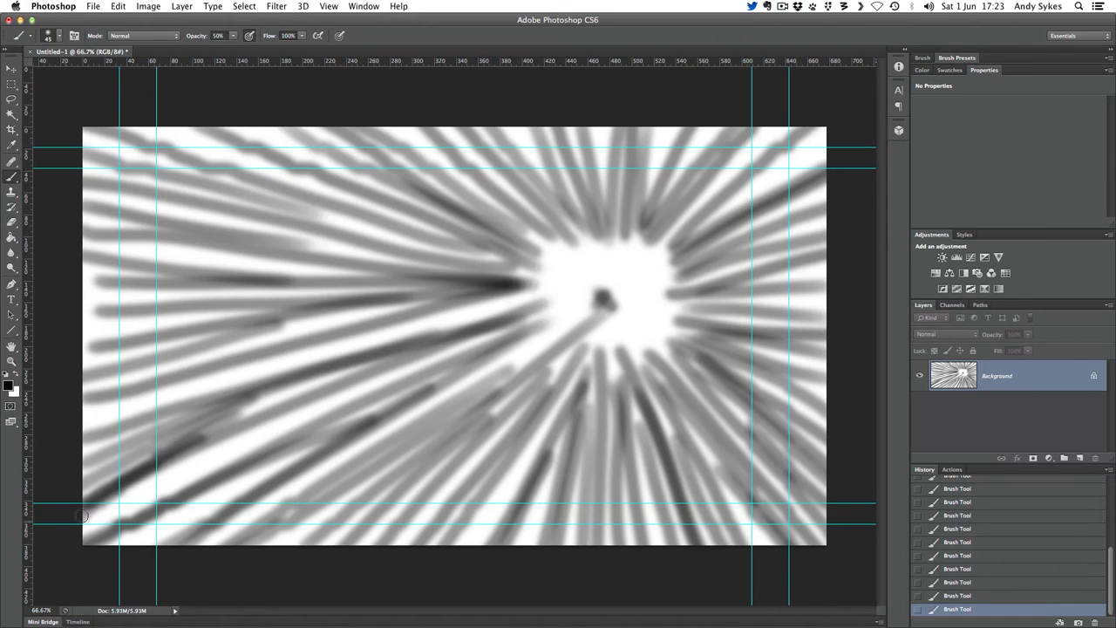
{"action": "left_click_drag", "start_coordinate": [290, 410], "coordinate": [84, 530]}
{"action": "left_click_drag", "start_coordinate": [253, 447], "coordinate": [83, 542]}
{"action": "left_click_drag", "start_coordinate": [245, 465], "coordinate": [110, 544]}
{"action": "left_click_drag", "start_coordinate": [258, 495], "coordinate": [171, 544]}
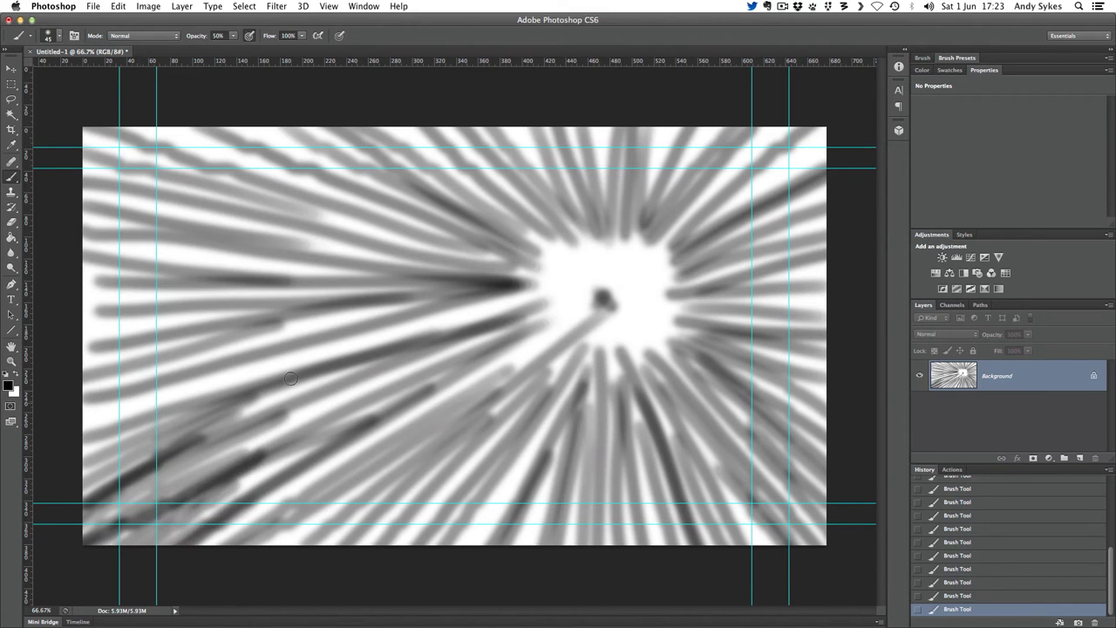
Work up the canvas's left edge to the upper-left corner with black streaks aligned to the vanishing point
{"action": "left_click_drag", "start_coordinate": [161, 417], "coordinate": [84, 457]}
{"action": "left_click_drag", "start_coordinate": [244, 371], "coordinate": [84, 434]}
{"action": "mouse_move", "coordinate": [267, 359]}
{"action": "left_mouse_down"}
{"action": "mouse_move", "coordinate": [206, 394]}
{"action": "mouse_move", "coordinate": [83, 405]}
{"action": "left_mouse_up"}
{"action": "left_click_drag", "start_coordinate": [257, 341], "coordinate": [84, 369]}
{"action": "left_click_drag", "start_coordinate": [258, 319], "coordinate": [83, 375]}
{"action": "mouse_move", "coordinate": [258, 301]}
{"action": "left_mouse_down"}
{"action": "mouse_move", "coordinate": [83, 350]}
{"action": "mouse_move", "coordinate": [84, 310]}
{"action": "left_mouse_up"}
{"action": "left_click_drag", "start_coordinate": [209, 267], "coordinate": [84, 293]}
{"action": "mouse_move", "coordinate": [219, 226]}
{"action": "left_mouse_down"}
{"action": "mouse_move", "coordinate": [78, 272]}
{"action": "mouse_move", "coordinate": [84, 263]}
{"action": "left_mouse_up"}
{"action": "mouse_move", "coordinate": [237, 191]}
{"action": "left_mouse_down"}
{"action": "mouse_move", "coordinate": [84, 250]}
{"action": "mouse_move", "coordinate": [84, 239]}
{"action": "left_mouse_up"}
{"action": "left_click_drag", "start_coordinate": [242, 152], "coordinate": [84, 224]}
{"action": "left_click_drag", "start_coordinate": [314, 211], "coordinate": [253, 239]}
{"action": "left_click_drag", "start_coordinate": [313, 144], "coordinate": [118, 218]}
{"action": "left_click_drag", "start_coordinate": [257, 131], "coordinate": [133, 185]}
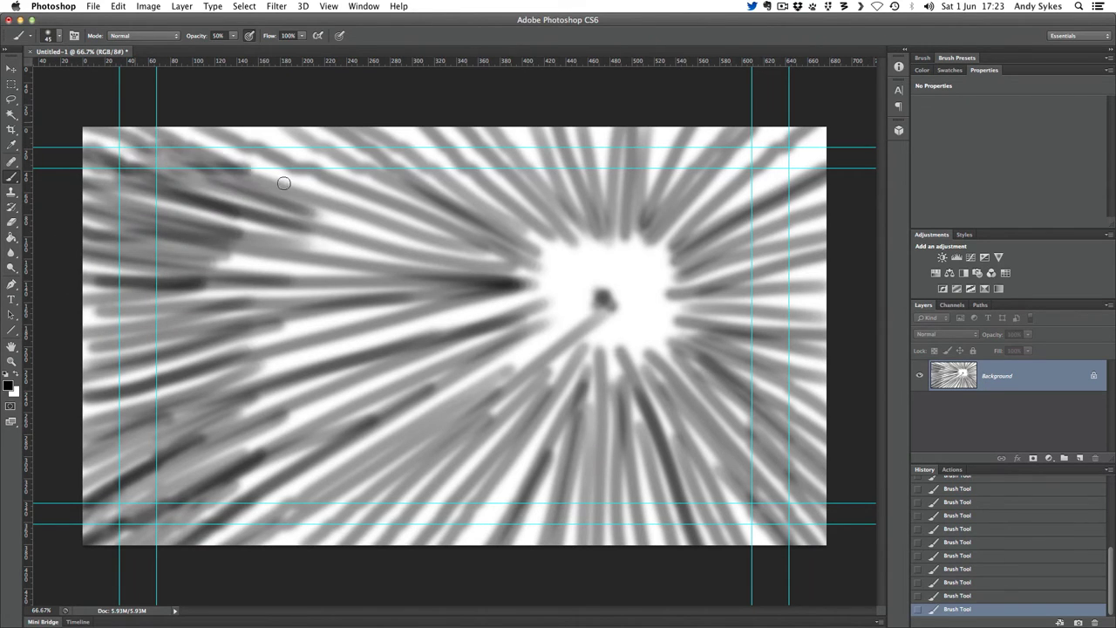
Add dark radial strokes along the canvas's top edge, from the upper-left corner across to the upper-right corner
{"action": "left_click_drag", "start_coordinate": [160, 148], "coordinate": [83, 186]}
{"action": "left_click_drag", "start_coordinate": [302, 130], "coordinate": [157, 220]}
{"action": "left_click_drag", "start_coordinate": [363, 131], "coordinate": [192, 194]}
{"action": "mouse_move", "coordinate": [758, 179]}
{"action": "left_mouse_down"}
{"action": "mouse_move", "coordinate": [829, 126]}
{"action": "mouse_move", "coordinate": [593, 131]}
{"action": "mouse_move", "coordinate": [398, 157]}
{"action": "mouse_move", "coordinate": [299, 151]}
{"action": "mouse_move", "coordinate": [231, 174]}
{"action": "left_mouse_up"}
{"action": "left_click_drag", "start_coordinate": [340, 128], "coordinate": [301, 153]}
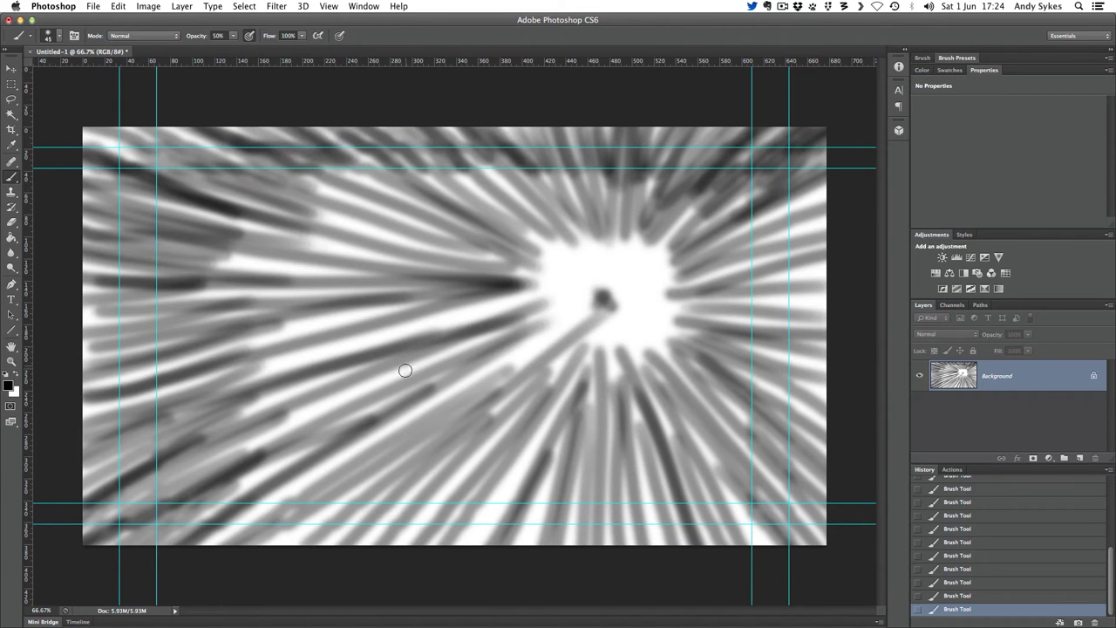
Darken the lower and left edges and the corners of the canvas with overlapping black radial strokes, like a vignette
{"action": "mouse_move", "coordinate": [294, 431]}
{"action": "left_mouse_down"}
{"action": "mouse_move", "coordinate": [174, 536]}
{"action": "mouse_move", "coordinate": [349, 475]}
{"action": "mouse_move", "coordinate": [261, 550]}
{"action": "mouse_move", "coordinate": [397, 531]}
{"action": "mouse_move", "coordinate": [506, 496]}
{"action": "mouse_move", "coordinate": [523, 523]}
{"action": "mouse_move", "coordinate": [540, 453]}
{"action": "mouse_move", "coordinate": [536, 546]}
{"action": "mouse_move", "coordinate": [610, 488]}
{"action": "mouse_move", "coordinate": [584, 540]}
{"action": "mouse_move", "coordinate": [653, 556]}
{"action": "mouse_move", "coordinate": [671, 541]}
{"action": "left_mouse_up"}
{"action": "mouse_move", "coordinate": [659, 478]}
{"action": "left_mouse_down"}
{"action": "mouse_move", "coordinate": [736, 523]}
{"action": "mouse_move", "coordinate": [789, 454]}
{"action": "mouse_move", "coordinate": [819, 523]}
{"action": "mouse_move", "coordinate": [813, 472]}
{"action": "mouse_move", "coordinate": [869, 432]}
{"action": "left_mouse_up"}
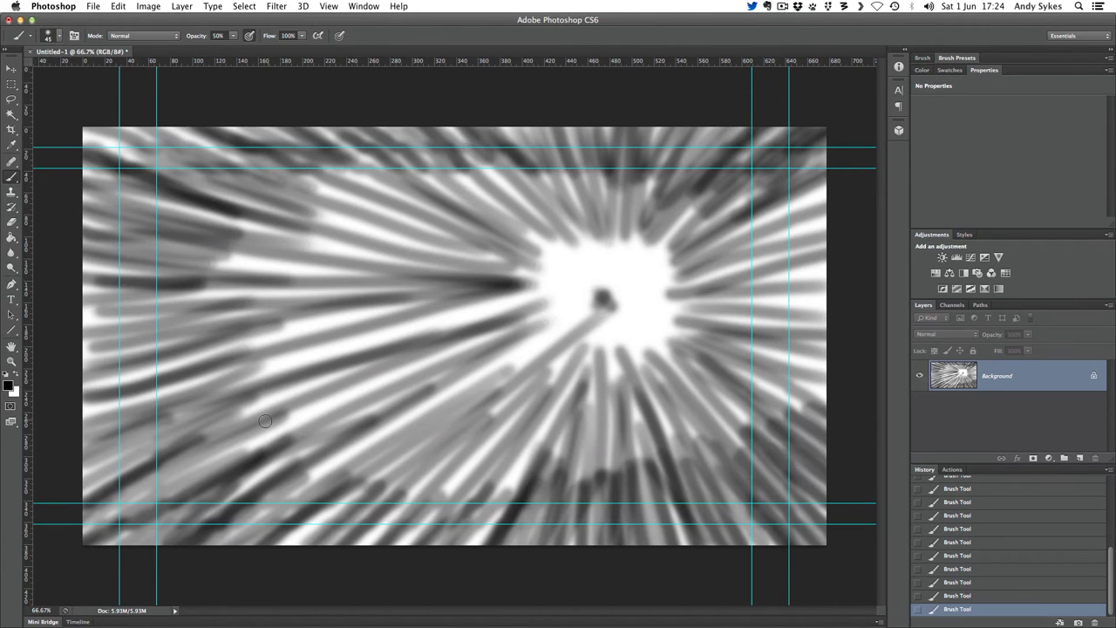
{"action": "mouse_move", "coordinate": [154, 424]}
{"action": "left_mouse_down"}
{"action": "mouse_move", "coordinate": [189, 380]}
{"action": "mouse_move", "coordinate": [206, 329]}
{"action": "mouse_move", "coordinate": [203, 289]}
{"action": "left_mouse_up"}
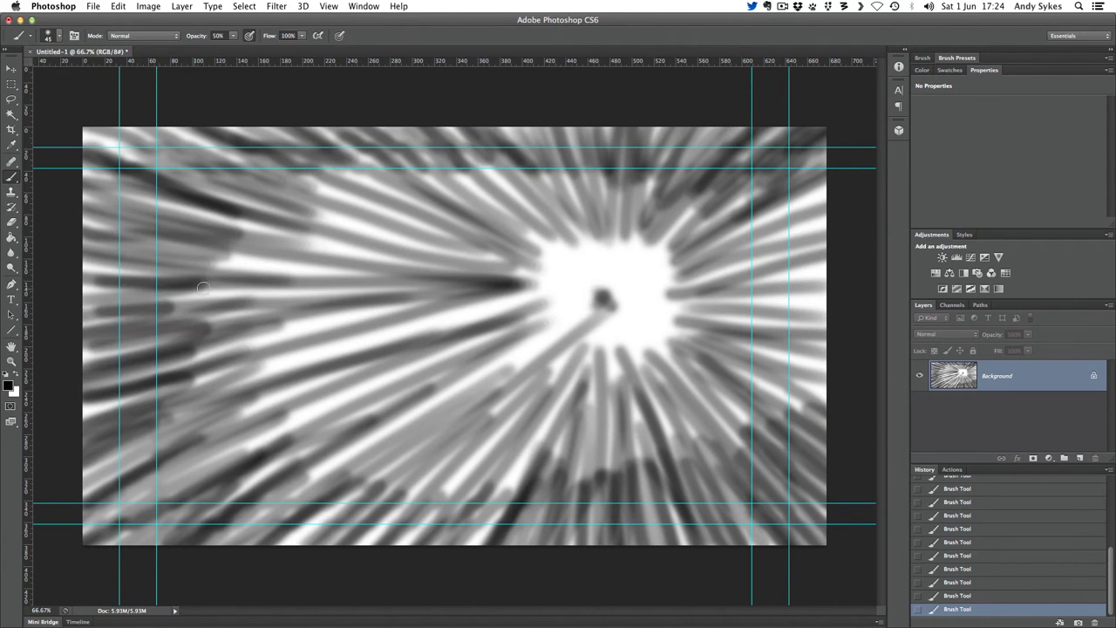
{"action": "mouse_move", "coordinate": [80, 281]}
{"action": "left_mouse_down"}
{"action": "mouse_move", "coordinate": [202, 281]}
{"action": "mouse_move", "coordinate": [122, 220]}
{"action": "mouse_move", "coordinate": [253, 187]}
{"action": "mouse_move", "coordinate": [128, 138]}
{"action": "mouse_move", "coordinate": [166, 181]}
{"action": "mouse_move", "coordinate": [88, 178]}
{"action": "mouse_move", "coordinate": [103, 236]}
{"action": "mouse_move", "coordinate": [158, 281]}
{"action": "mouse_move", "coordinate": [93, 319]}
{"action": "left_mouse_up"}
{"action": "mouse_move", "coordinate": [190, 468]}
{"action": "left_mouse_down"}
{"action": "mouse_move", "coordinate": [109, 548]}
{"action": "mouse_move", "coordinate": [261, 432]}
{"action": "mouse_move", "coordinate": [131, 523]}
{"action": "mouse_move", "coordinate": [248, 433]}
{"action": "mouse_move", "coordinate": [96, 353]}
{"action": "mouse_move", "coordinate": [186, 285]}
{"action": "mouse_move", "coordinate": [179, 292]}
{"action": "left_mouse_up"}
{"action": "left_click_drag", "start_coordinate": [755, 482], "coordinate": [830, 538]}
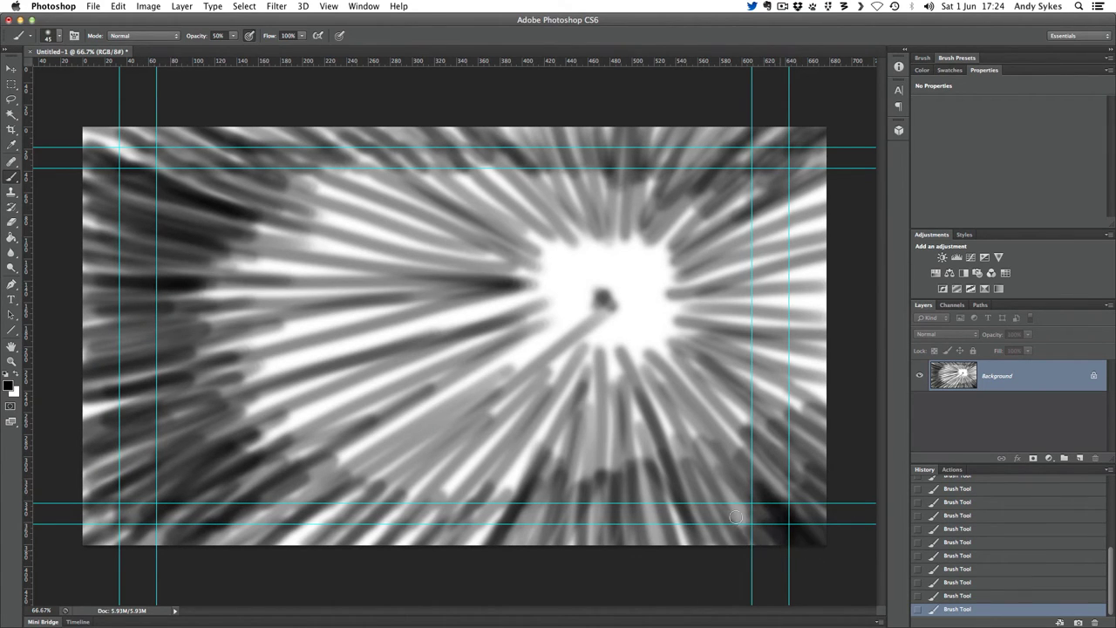
{"action": "left_click_drag", "start_coordinate": [781, 492], "coordinate": [844, 488]}
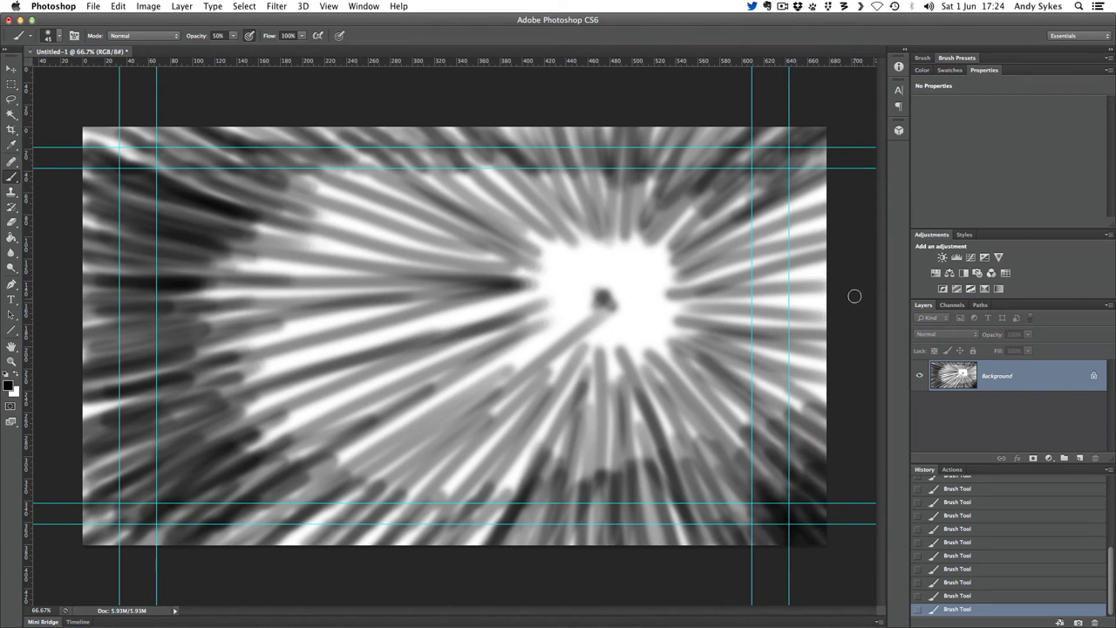
{"action": "mouse_move", "coordinate": [842, 187]}
{"action": "left_mouse_down"}
{"action": "mouse_move", "coordinate": [829, 142]}
{"action": "mouse_move", "coordinate": [785, 157]}
{"action": "left_mouse_up"}
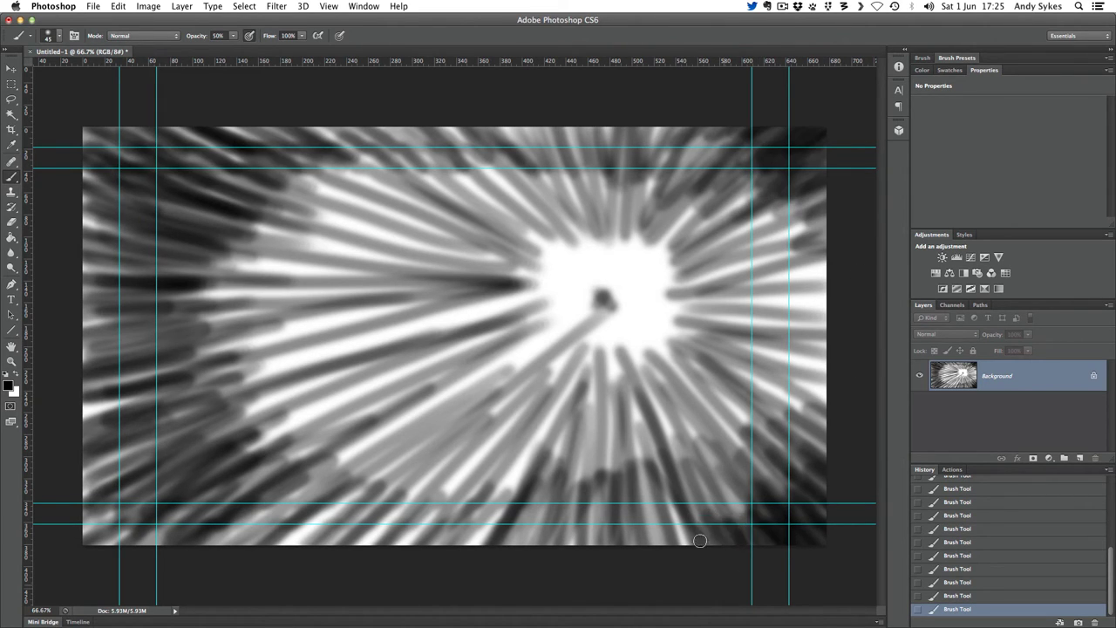
{"action": "left_click_drag", "start_coordinate": [699, 540], "coordinate": [640, 540]}
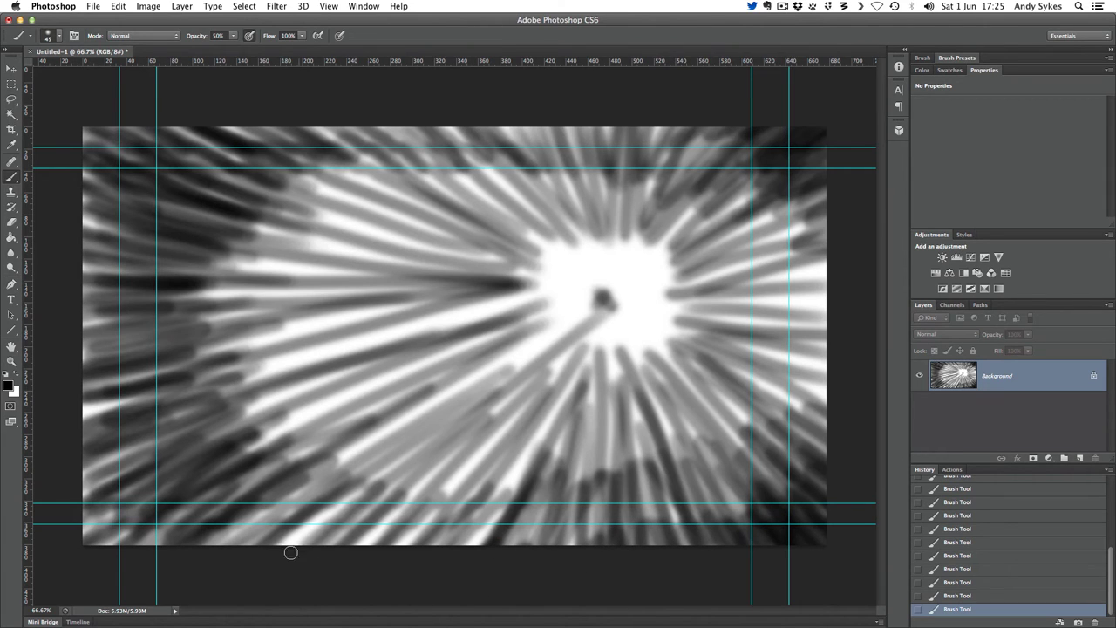
{"action": "left_click_drag", "start_coordinate": [290, 552], "coordinate": [327, 560]}
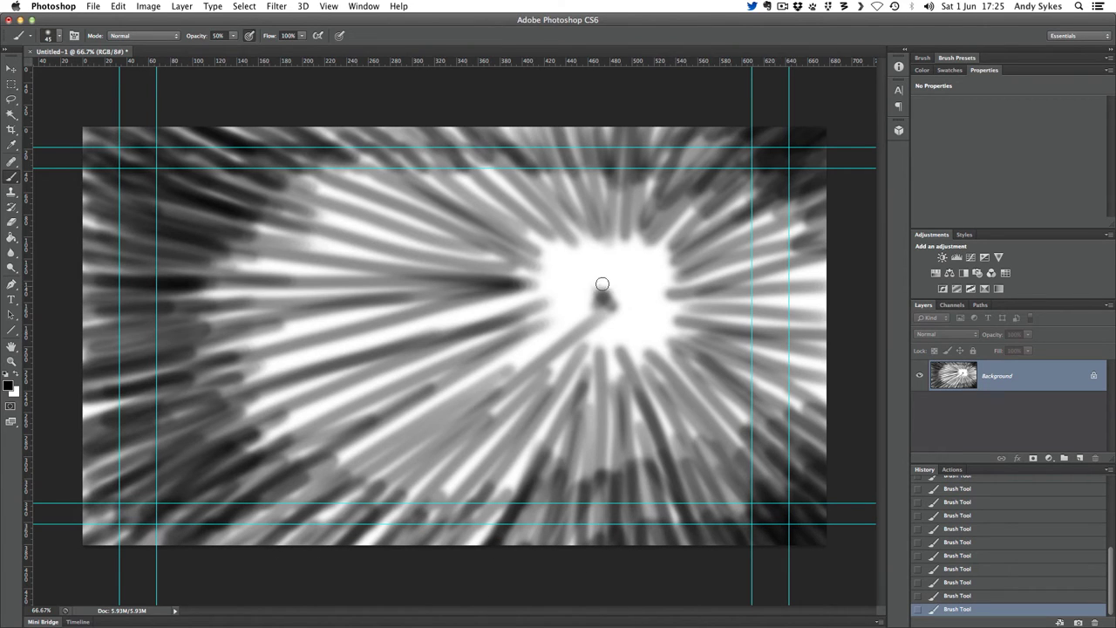
Layer more black radial strokes from the dark edges inward around the whole image, keeping a white area around the vanishing point
{"action": "mouse_move", "coordinate": [395, 440]}
{"action": "left_mouse_down"}
{"action": "mouse_move", "coordinate": [619, 405]}
{"action": "mouse_move", "coordinate": [708, 485]}
{"action": "mouse_move", "coordinate": [767, 383]}
{"action": "mouse_move", "coordinate": [772, 314]}
{"action": "mouse_move", "coordinate": [732, 190]}
{"action": "left_mouse_up"}
{"action": "mouse_move", "coordinate": [583, 154]}
{"action": "left_mouse_down"}
{"action": "mouse_move", "coordinate": [637, 161]}
{"action": "mouse_move", "coordinate": [715, 113]}
{"action": "mouse_move", "coordinate": [567, 158]}
{"action": "mouse_move", "coordinate": [368, 142]}
{"action": "mouse_move", "coordinate": [262, 157]}
{"action": "mouse_move", "coordinate": [279, 179]}
{"action": "mouse_move", "coordinate": [250, 297]}
{"action": "mouse_move", "coordinate": [291, 367]}
{"action": "left_mouse_up"}
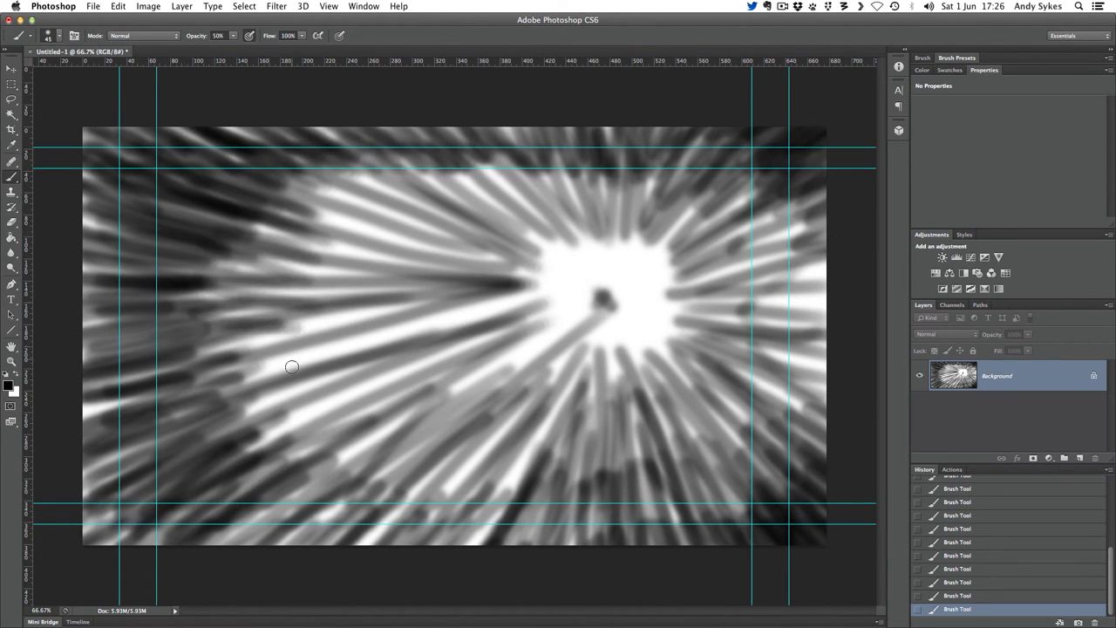
{"action": "mouse_move", "coordinate": [183, 403]}
{"action": "left_mouse_down"}
{"action": "mouse_move", "coordinate": [343, 319]}
{"action": "mouse_move", "coordinate": [196, 397]}
{"action": "mouse_move", "coordinate": [357, 393]}
{"action": "mouse_move", "coordinate": [460, 370]}
{"action": "mouse_move", "coordinate": [288, 410]}
{"action": "mouse_move", "coordinate": [375, 488]}
{"action": "mouse_move", "coordinate": [523, 419]}
{"action": "mouse_move", "coordinate": [494, 523]}
{"action": "mouse_move", "coordinate": [593, 394]}
{"action": "mouse_move", "coordinate": [601, 488]}
{"action": "mouse_move", "coordinate": [645, 394]}
{"action": "mouse_move", "coordinate": [640, 406]}
{"action": "mouse_move", "coordinate": [717, 445]}
{"action": "mouse_move", "coordinate": [762, 425]}
{"action": "mouse_move", "coordinate": [789, 366]}
{"action": "mouse_move", "coordinate": [730, 299]}
{"action": "left_mouse_up"}
{"action": "left_click_drag", "start_coordinate": [476, 315], "coordinate": [502, 309]}
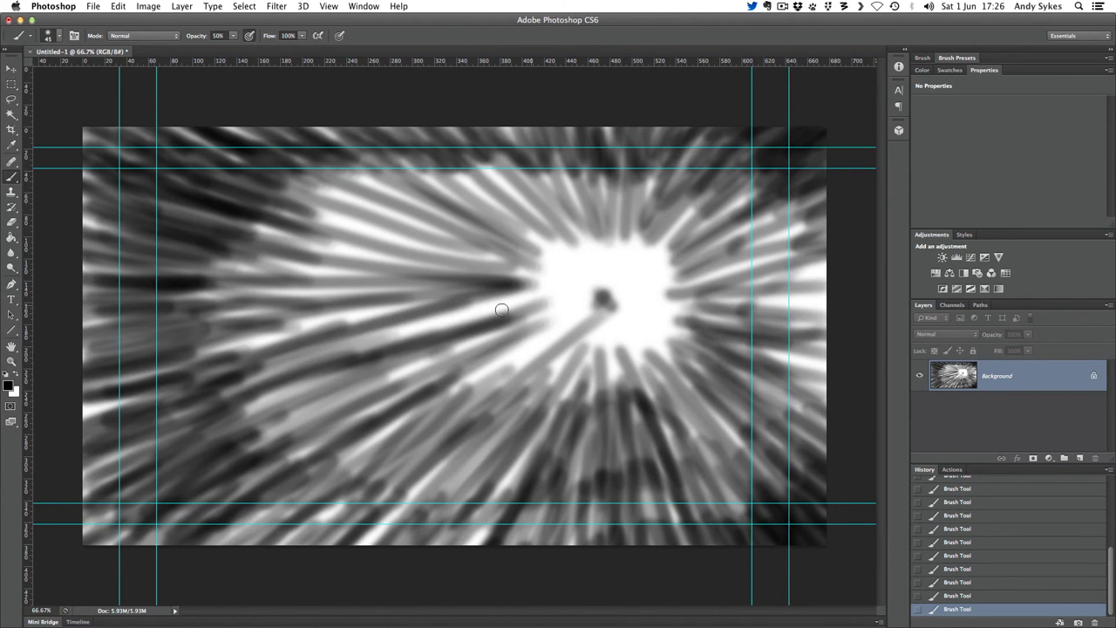
{"action": "mouse_move", "coordinate": [335, 360]}
{"action": "left_mouse_down"}
{"action": "mouse_move", "coordinate": [498, 314]}
{"action": "mouse_move", "coordinate": [405, 162]}
{"action": "mouse_move", "coordinate": [645, 191]}
{"action": "mouse_move", "coordinate": [853, 307]}
{"action": "mouse_move", "coordinate": [810, 384]}
{"action": "left_mouse_up"}
{"action": "mouse_move", "coordinate": [229, 481]}
{"action": "left_mouse_down"}
{"action": "mouse_move", "coordinate": [187, 319]}
{"action": "mouse_move", "coordinate": [184, 252]}
{"action": "mouse_move", "coordinate": [308, 131]}
{"action": "mouse_move", "coordinate": [366, 133]}
{"action": "left_mouse_up"}
{"action": "mouse_move", "coordinate": [155, 471]}
{"action": "left_mouse_down"}
{"action": "mouse_move", "coordinate": [288, 523]}
{"action": "mouse_move", "coordinate": [637, 510]}
{"action": "mouse_move", "coordinate": [785, 489]}
{"action": "mouse_move", "coordinate": [839, 399]}
{"action": "mouse_move", "coordinate": [819, 209]}
{"action": "mouse_move", "coordinate": [775, 148]}
{"action": "mouse_move", "coordinate": [583, 114]}
{"action": "mouse_move", "coordinate": [293, 125]}
{"action": "mouse_move", "coordinate": [192, 163]}
{"action": "left_mouse_up"}
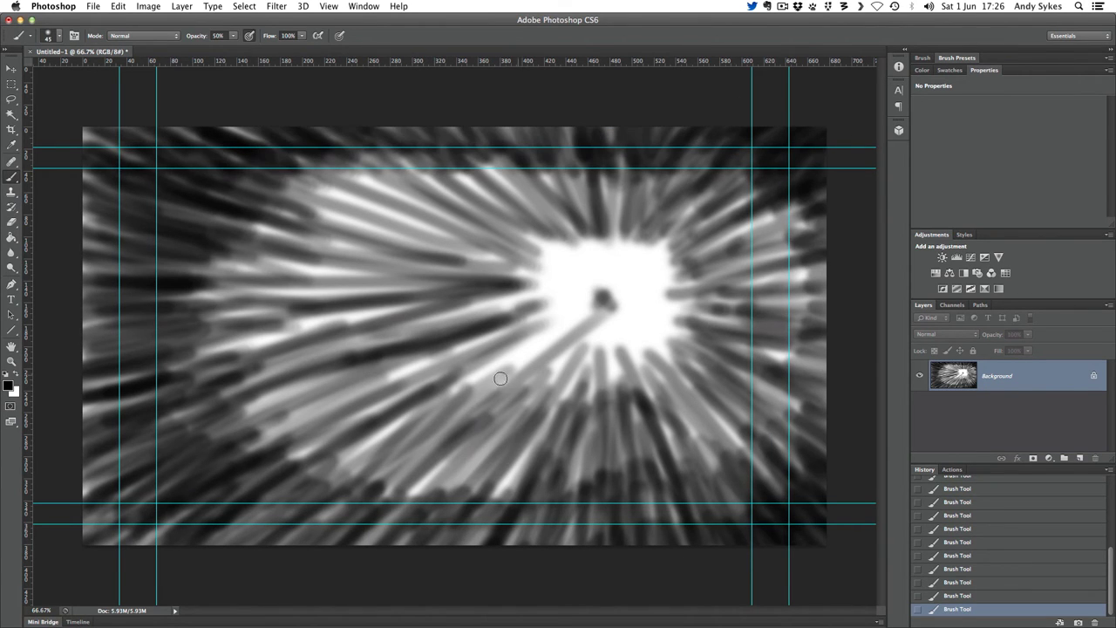
{"action": "mouse_move", "coordinate": [501, 378]}
{"action": "left_mouse_down"}
{"action": "mouse_move", "coordinate": [285, 401]}
{"action": "mouse_move", "coordinate": [353, 173]}
{"action": "mouse_move", "coordinate": [652, 170]}
{"action": "mouse_move", "coordinate": [792, 213]}
{"action": "mouse_move", "coordinate": [816, 305]}
{"action": "mouse_move", "coordinate": [700, 371]}
{"action": "mouse_move", "coordinate": [693, 419]}
{"action": "mouse_move", "coordinate": [629, 403]}
{"action": "mouse_move", "coordinate": [549, 515]}
{"action": "mouse_move", "coordinate": [408, 475]}
{"action": "mouse_move", "coordinate": [397, 368]}
{"action": "mouse_move", "coordinate": [245, 216]}
{"action": "mouse_move", "coordinate": [502, 269]}
{"action": "mouse_move", "coordinate": [430, 154]}
{"action": "mouse_move", "coordinate": [663, 112]}
{"action": "mouse_move", "coordinate": [762, 176]}
{"action": "mouse_move", "coordinate": [752, 294]}
{"action": "mouse_move", "coordinate": [846, 382]}
{"action": "mouse_move", "coordinate": [629, 382]}
{"action": "mouse_move", "coordinate": [550, 534]}
{"action": "mouse_move", "coordinate": [319, 506]}
{"action": "mouse_move", "coordinate": [479, 304]}
{"action": "mouse_move", "coordinate": [388, 244]}
{"action": "mouse_move", "coordinate": [450, 284]}
{"action": "mouse_move", "coordinate": [354, 168]}
{"action": "mouse_move", "coordinate": [568, 210]}
{"action": "left_mouse_up"}
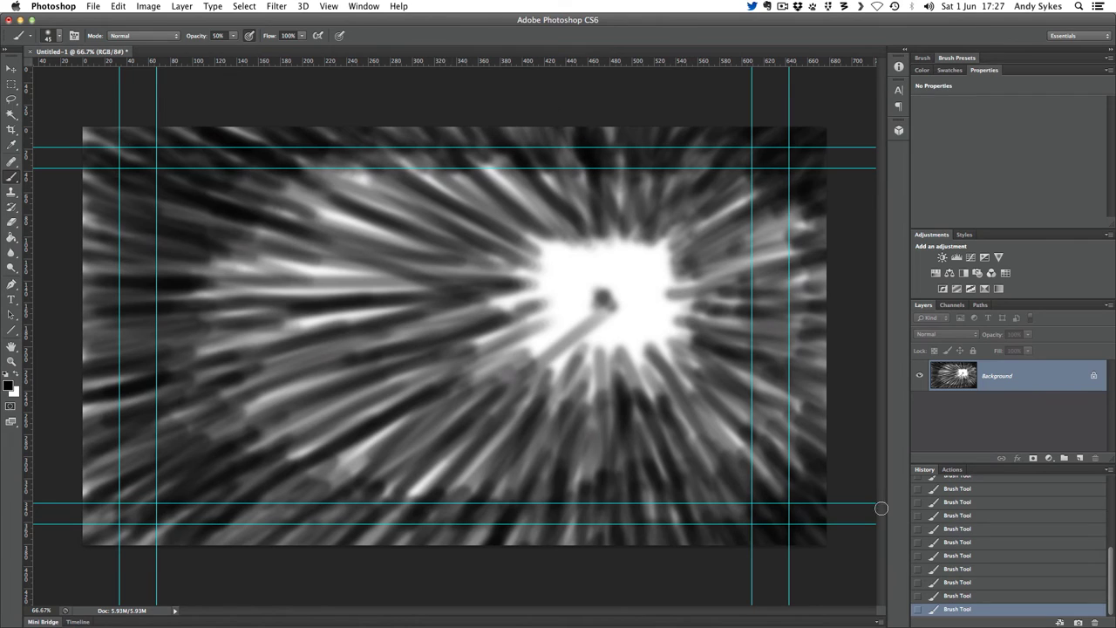
{"action": "mouse_move", "coordinate": [658, 466]}
{"action": "left_mouse_down"}
{"action": "mouse_move", "coordinate": [264, 594]}
{"action": "mouse_move", "coordinate": [351, 403]}
{"action": "mouse_move", "coordinate": [692, 361]}
{"action": "left_mouse_up"}
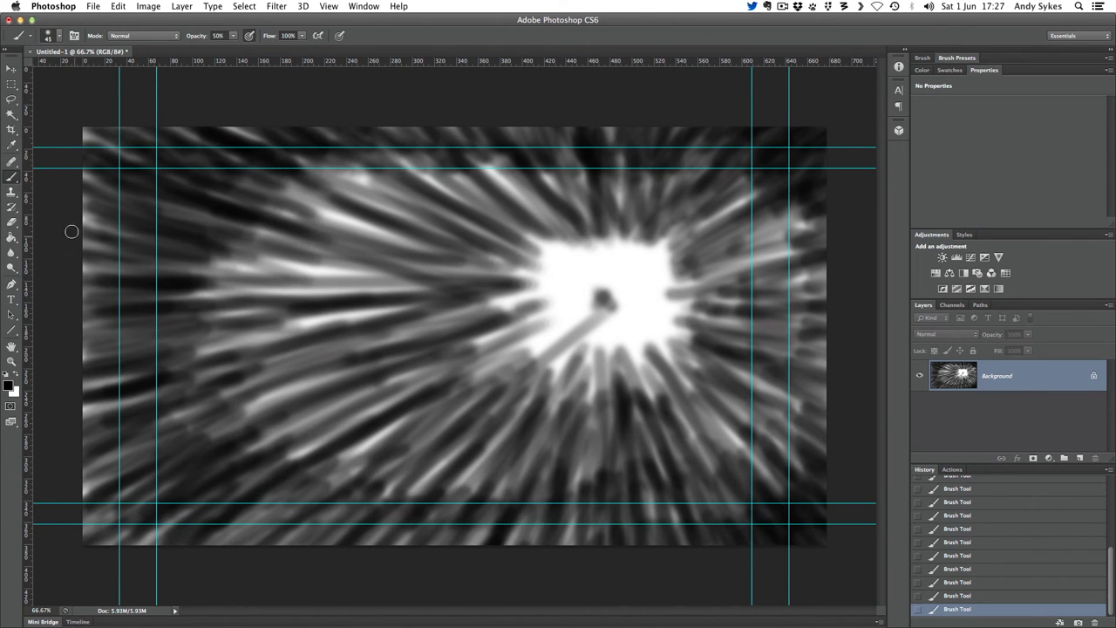
Erase the vanishing-point mark and its stray streak, and break up the white centre's boxy edge with short black radial brush strokes
{"action": "left_click", "coordinate": [12, 223]}
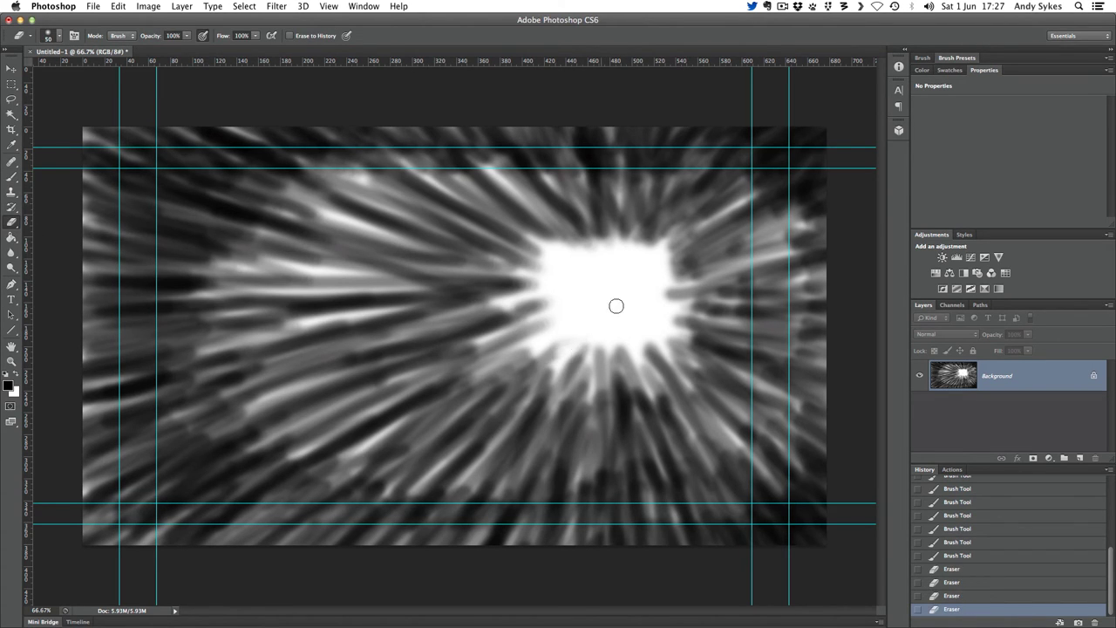
{"action": "left_click", "coordinate": [12, 177]}
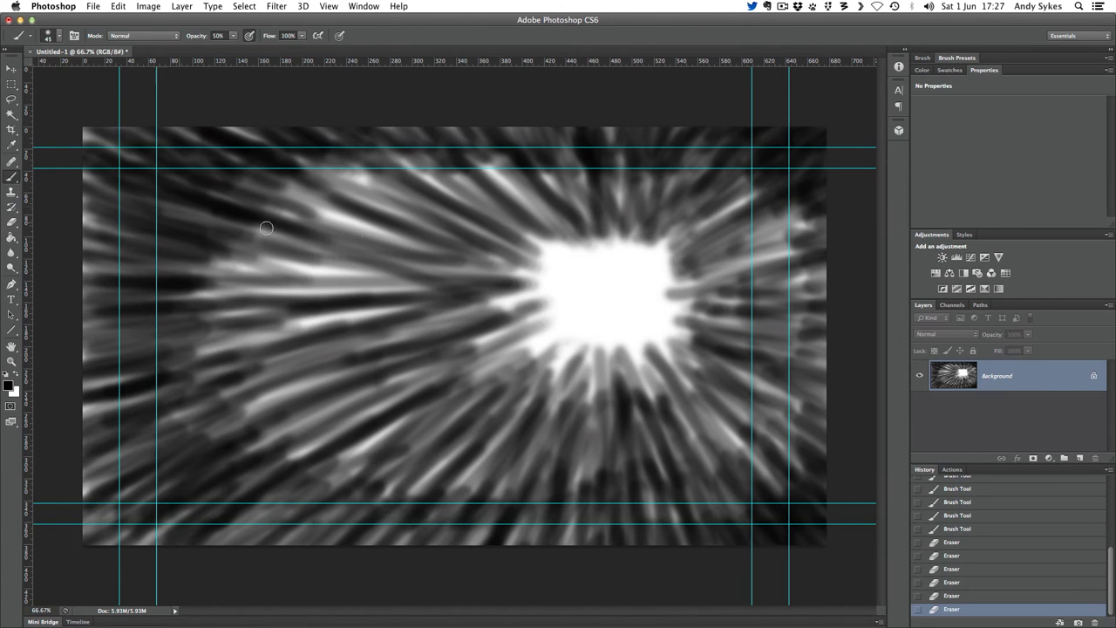
{"action": "mouse_move", "coordinate": [584, 322]}
{"action": "left_mouse_down"}
{"action": "mouse_move", "coordinate": [536, 366]}
{"action": "mouse_move", "coordinate": [611, 375]}
{"action": "mouse_move", "coordinate": [653, 428]}
{"action": "mouse_move", "coordinate": [701, 397]}
{"action": "left_mouse_up"}
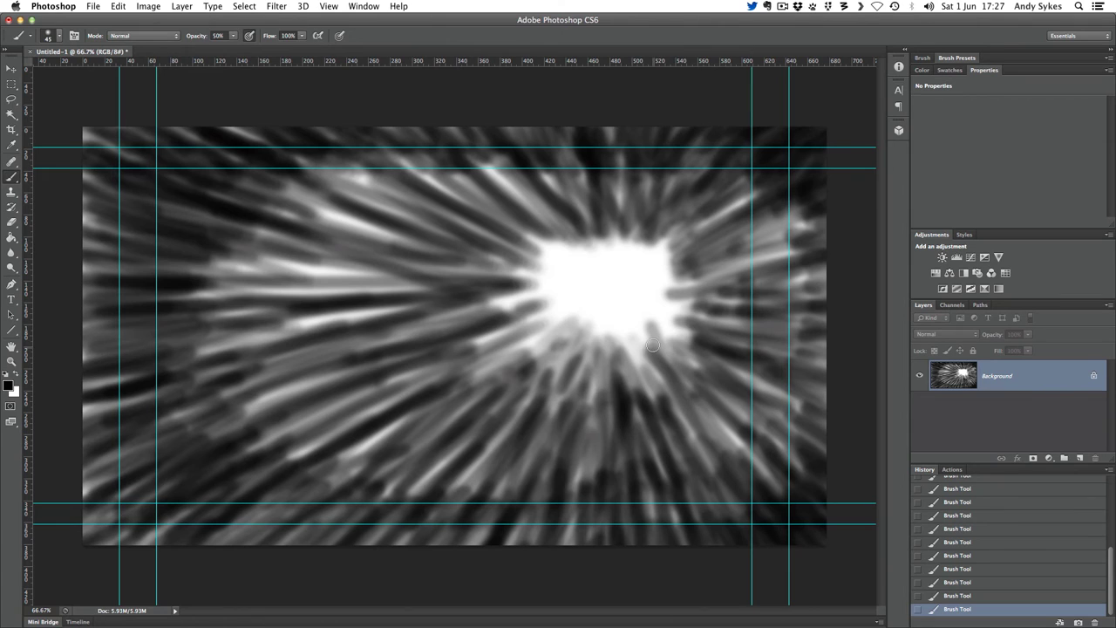
{"action": "left_click_drag", "start_coordinate": [653, 345], "coordinate": [702, 368]}
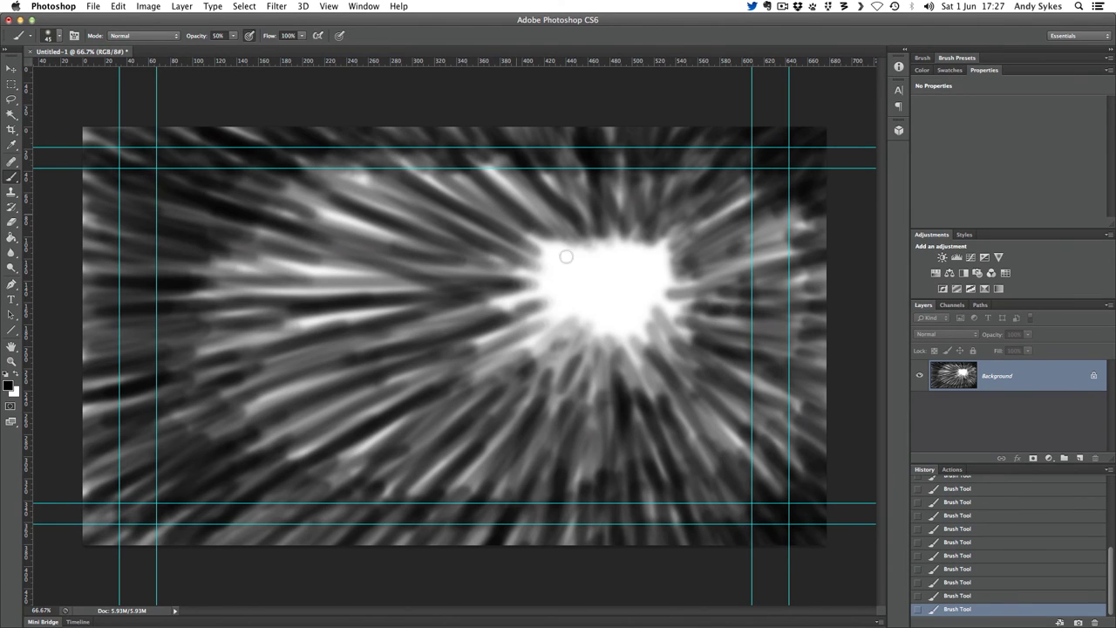
{"action": "left_click_drag", "start_coordinate": [566, 256], "coordinate": [604, 245]}
{"action": "mouse_move", "coordinate": [677, 238]}
{"action": "left_mouse_down"}
{"action": "mouse_move", "coordinate": [706, 260]}
{"action": "mouse_move", "coordinate": [627, 366]}
{"action": "mouse_move", "coordinate": [594, 387]}
{"action": "mouse_move", "coordinate": [519, 336]}
{"action": "mouse_move", "coordinate": [449, 423]}
{"action": "mouse_move", "coordinate": [293, 426]}
{"action": "left_mouse_up"}
{"action": "mouse_move", "coordinate": [512, 308]}
{"action": "left_mouse_down"}
{"action": "mouse_move", "coordinate": [550, 299]}
{"action": "mouse_move", "coordinate": [331, 353]}
{"action": "mouse_move", "coordinate": [83, 349]}
{"action": "left_mouse_up"}
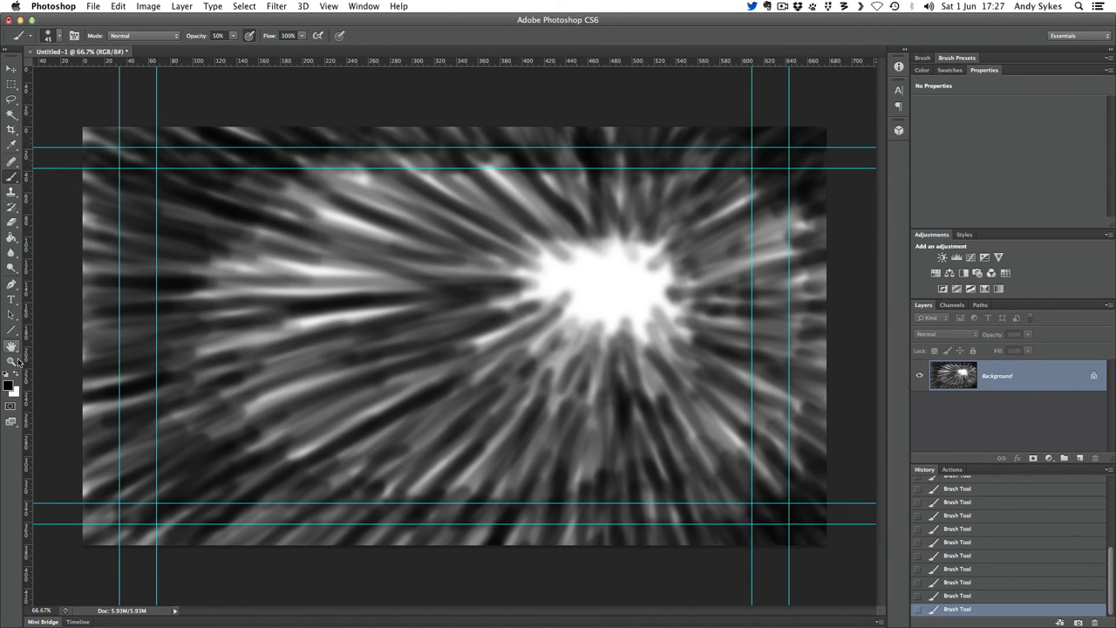
Switch the brush colour to white and paint light radial streaks through the dark areas and around the bright centre
{"action": "mouse_move", "coordinate": [629, 291]}
{"action": "left_mouse_down"}
{"action": "mouse_move", "coordinate": [527, 386]}
{"action": "mouse_move", "coordinate": [541, 336]}
{"action": "mouse_move", "coordinate": [101, 382]}
{"action": "left_mouse_up"}
{"action": "mouse_move", "coordinate": [187, 180]}
{"action": "left_mouse_down"}
{"action": "mouse_move", "coordinate": [536, 319]}
{"action": "mouse_move", "coordinate": [489, 174]}
{"action": "mouse_move", "coordinate": [643, 224]}
{"action": "mouse_move", "coordinate": [771, 148]}
{"action": "mouse_move", "coordinate": [823, 270]}
{"action": "left_mouse_up"}
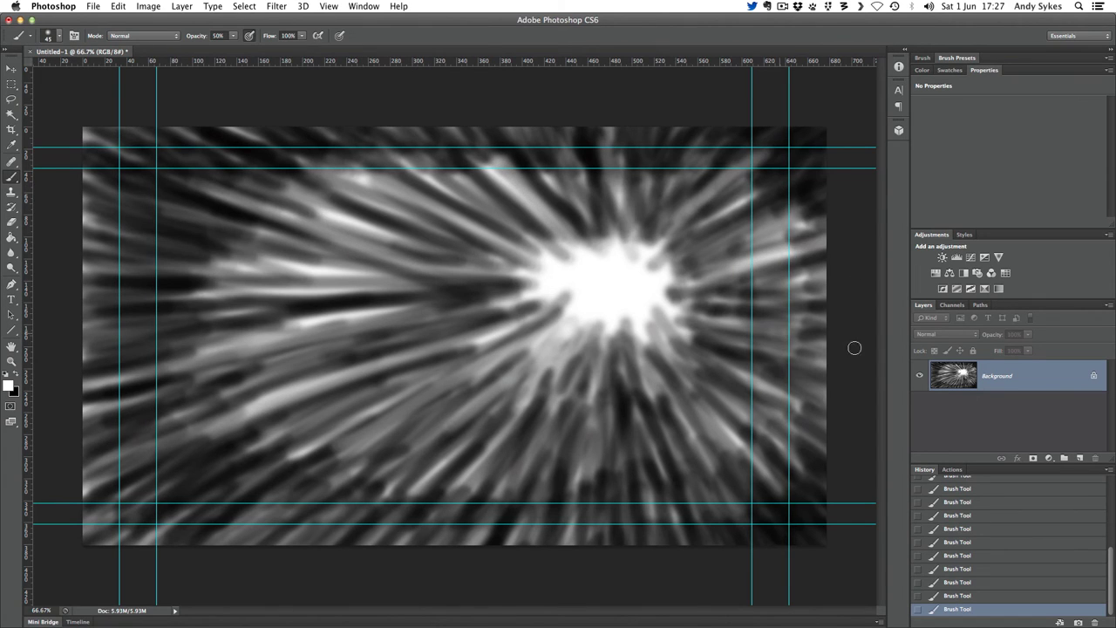
{"action": "mouse_move", "coordinate": [667, 391]}
{"action": "left_mouse_down"}
{"action": "mouse_move", "coordinate": [605, 520]}
{"action": "mouse_move", "coordinate": [416, 563]}
{"action": "mouse_move", "coordinate": [218, 567]}
{"action": "left_mouse_up"}
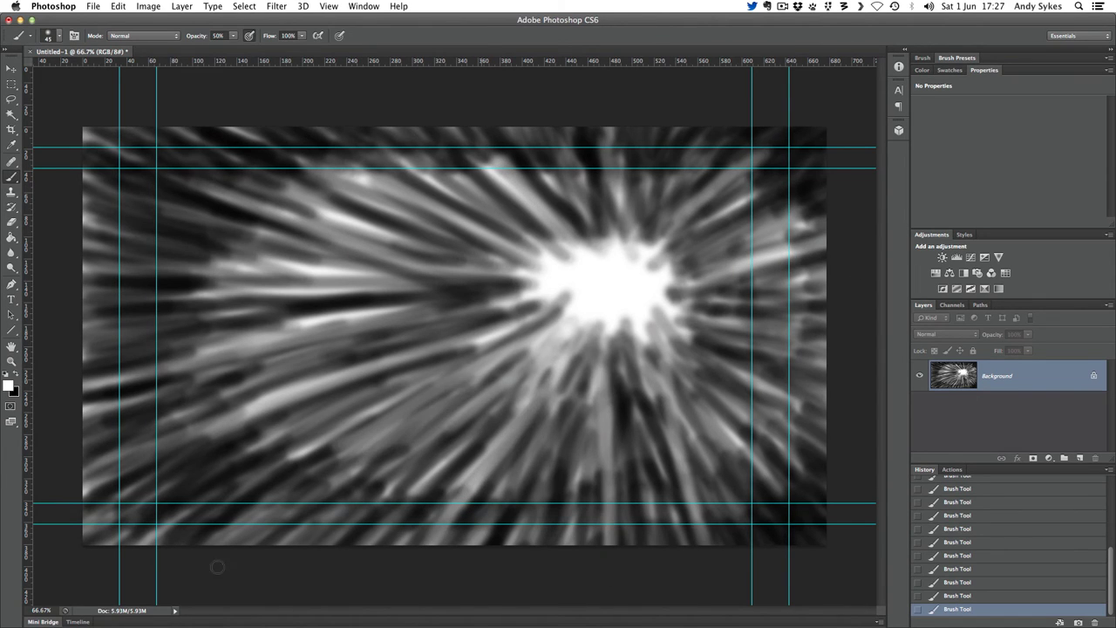
{"action": "mouse_move", "coordinate": [392, 403]}
{"action": "left_mouse_down"}
{"action": "mouse_move", "coordinate": [446, 441]}
{"action": "mouse_move", "coordinate": [531, 351]}
{"action": "mouse_move", "coordinate": [584, 321]}
{"action": "left_mouse_up"}
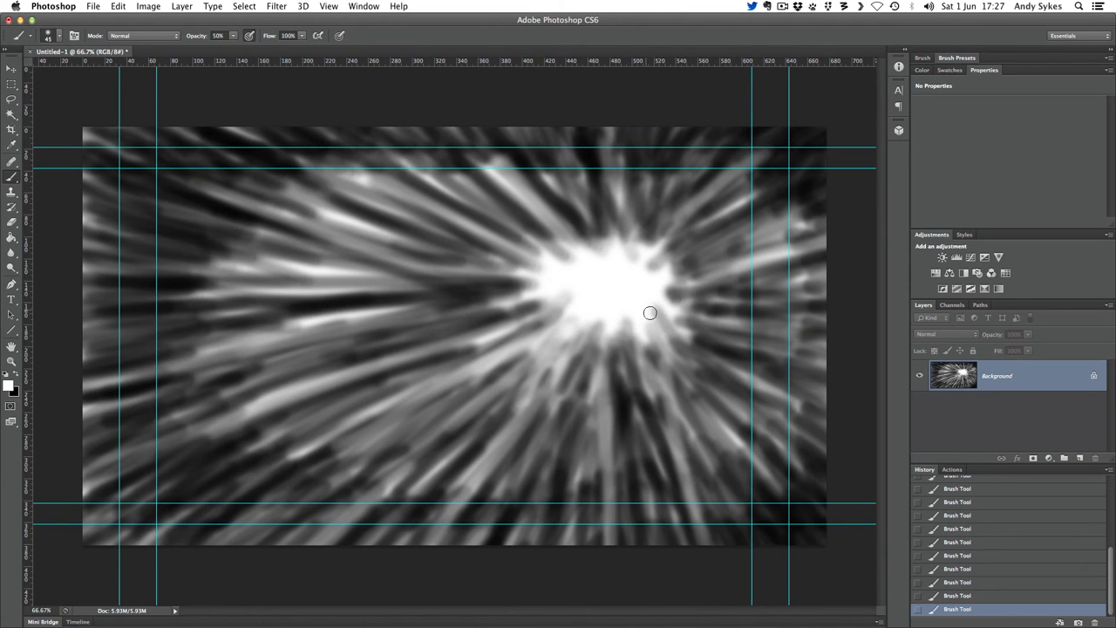
{"action": "left_click_drag", "start_coordinate": [648, 311], "coordinate": [706, 223]}
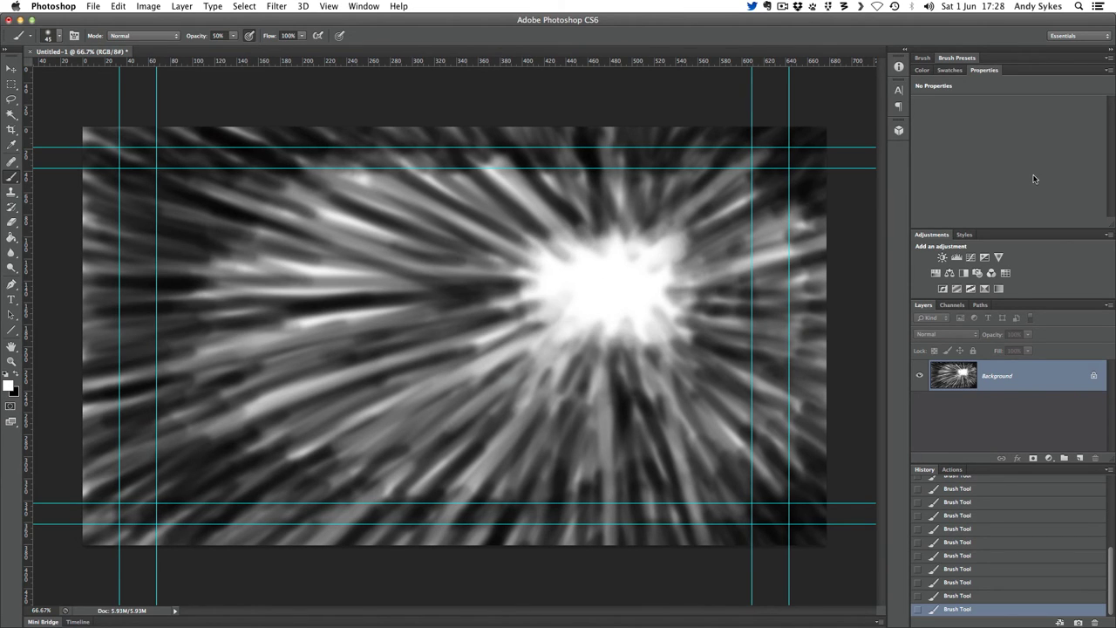
Convert the painted background to a smart object and apply a Best-quality Zoom Radial Blur of 40 with its centre shifted towards the bright vanishing point
{"action": "right_click", "coordinate": [1032, 373]}
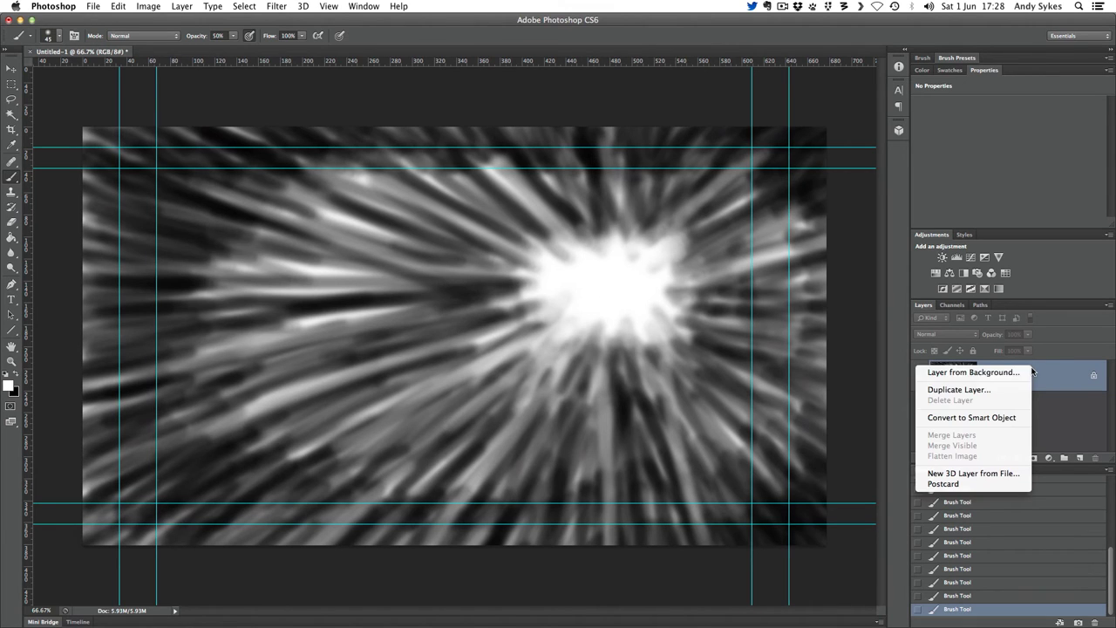
{"action": "left_click", "coordinate": [1019, 421]}
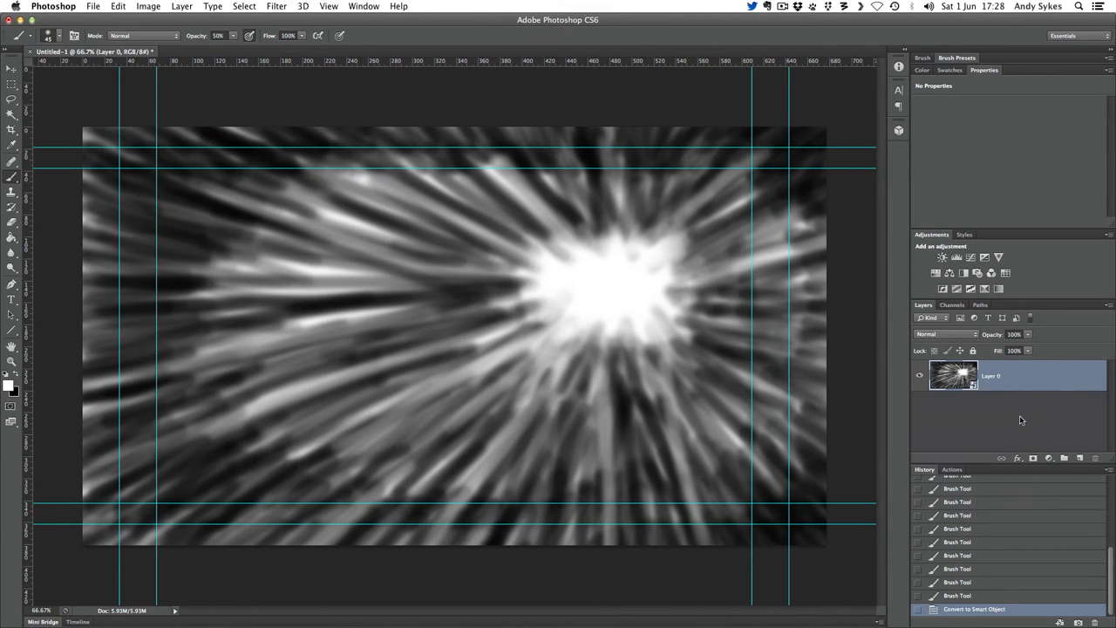
{"action": "left_click", "coordinate": [254, 7]}
{"action": "mouse_move", "coordinate": [323, 142]}
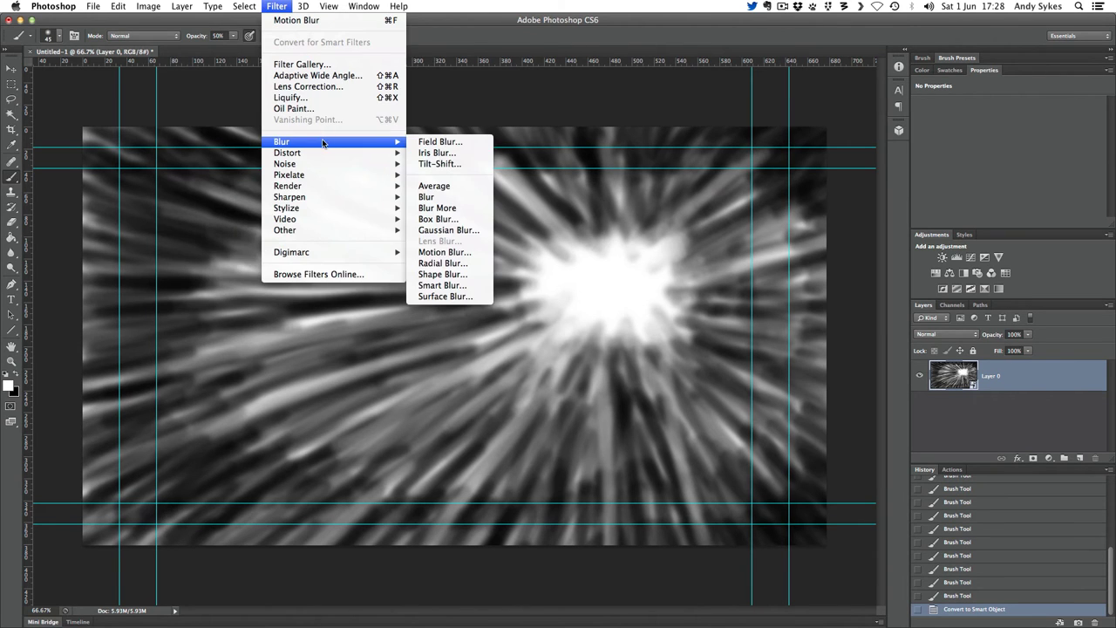
{"action": "left_click", "coordinate": [448, 264]}
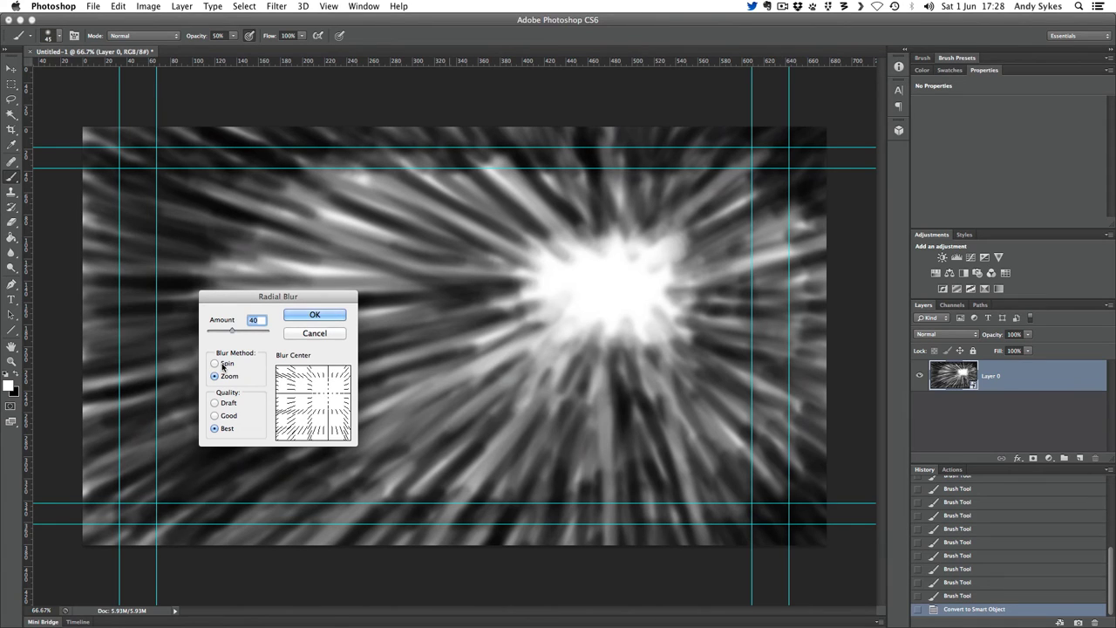
{"action": "left_click", "coordinate": [223, 365]}
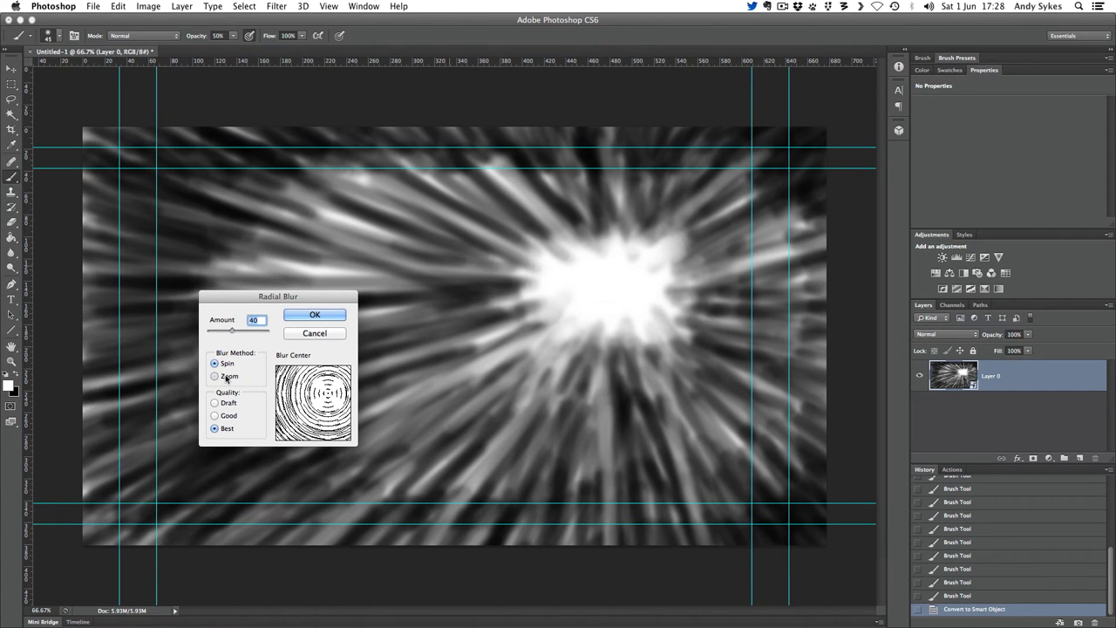
{"action": "left_click", "coordinate": [226, 376]}
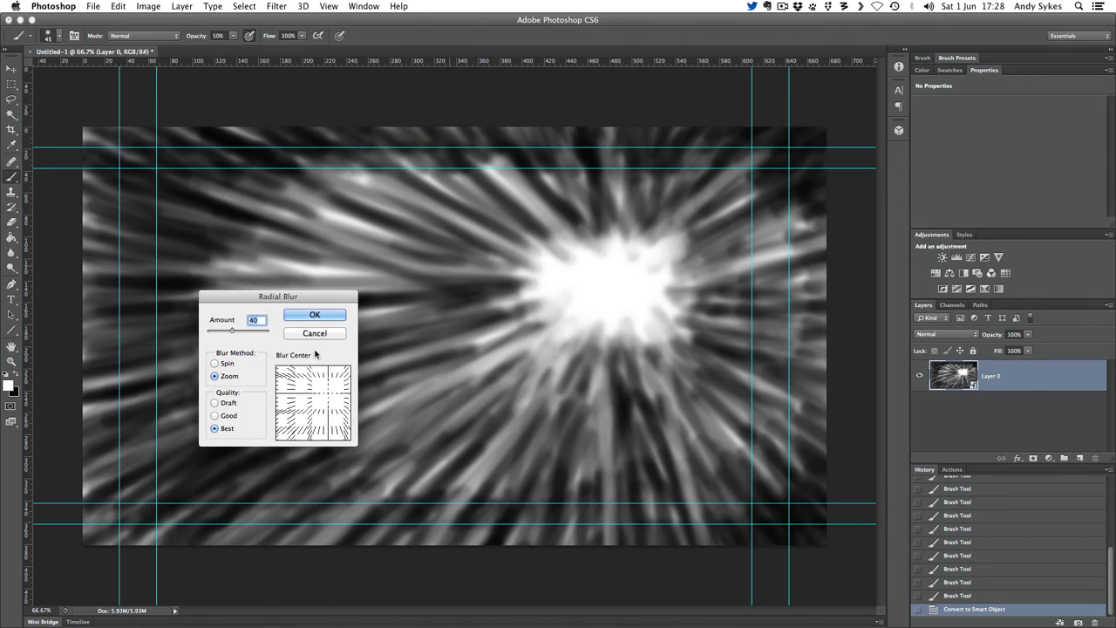
{"action": "left_click_drag", "start_coordinate": [331, 393], "coordinate": [330, 404]}
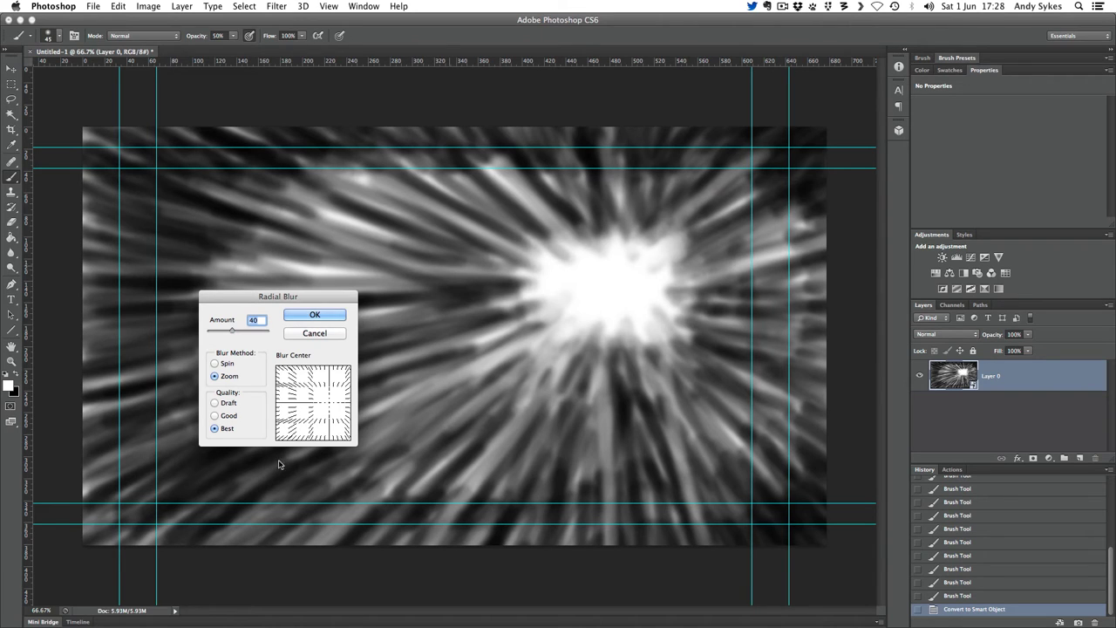
{"action": "left_click", "coordinate": [332, 402]}
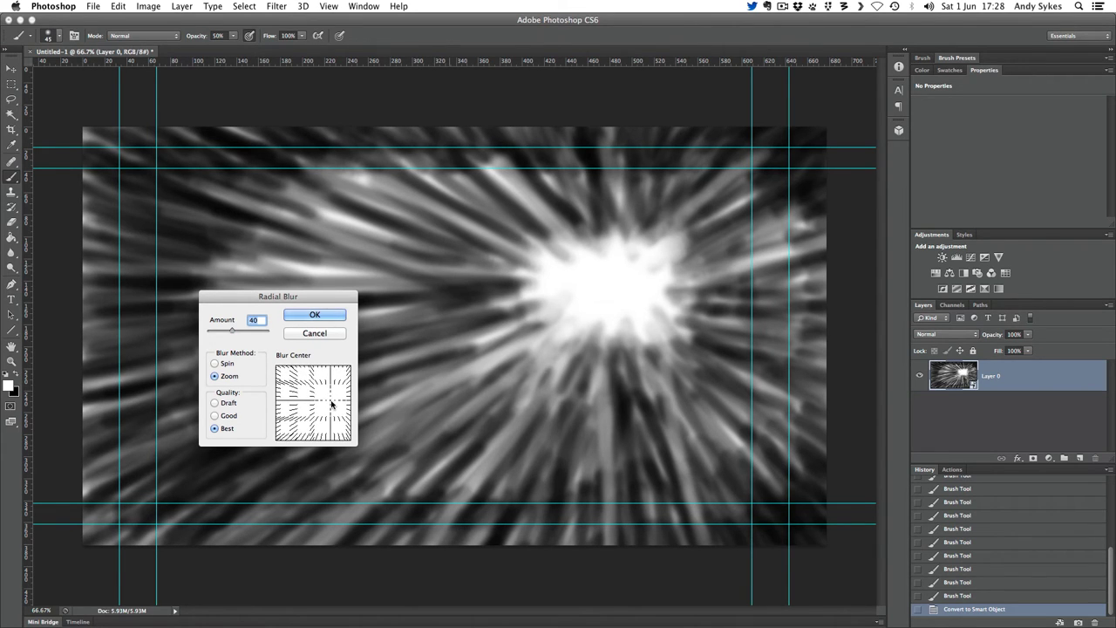
{"action": "left_click", "coordinate": [341, 316]}
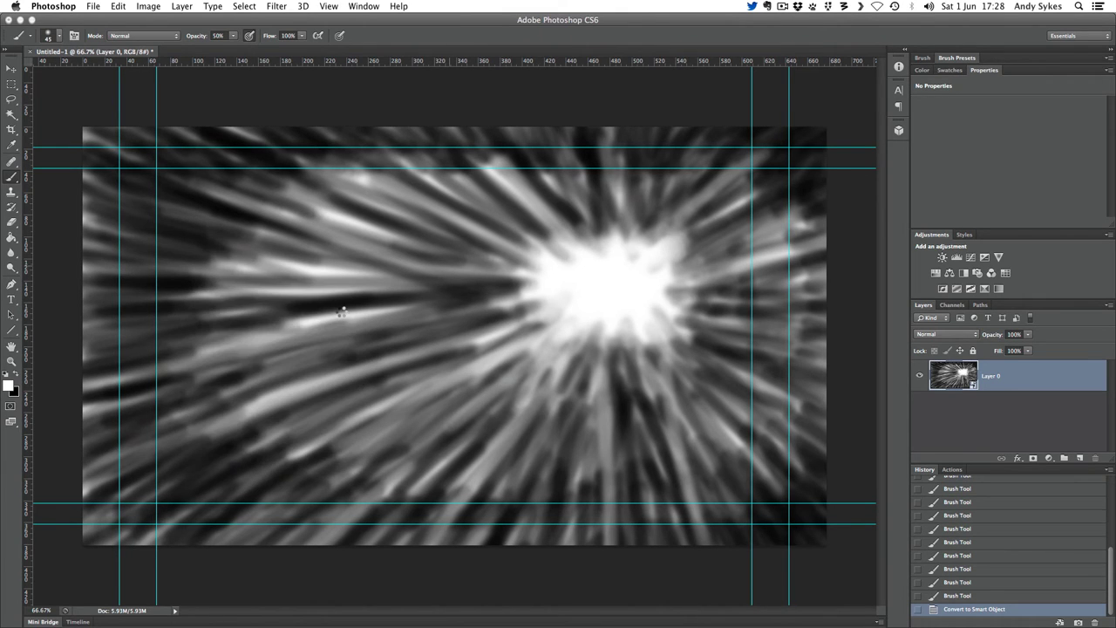
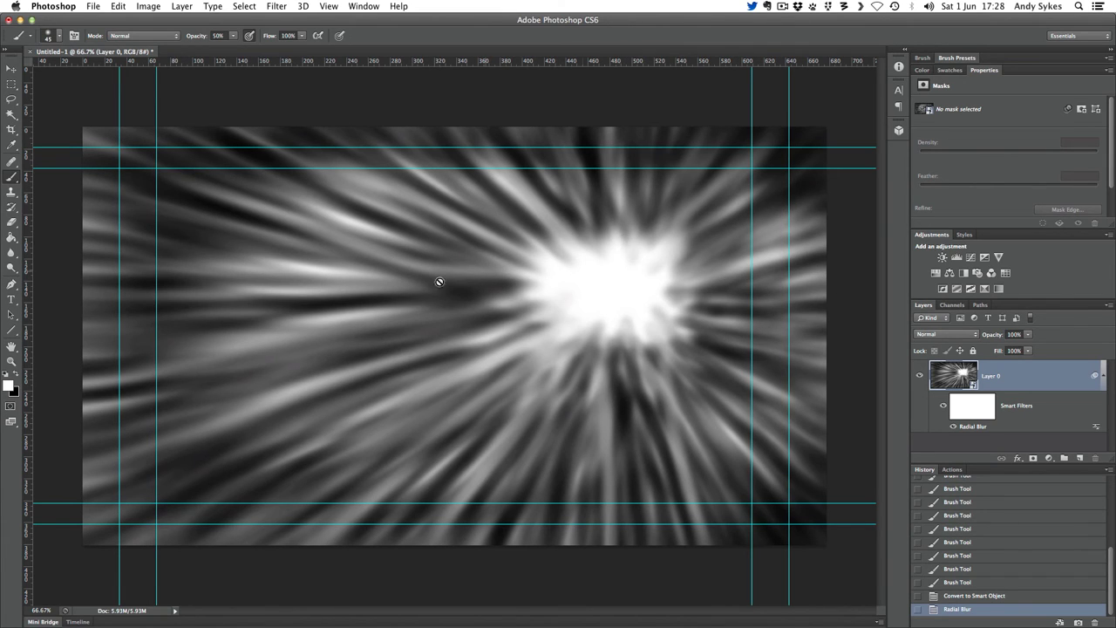
Try stronger smoothing by raising the Radial Blur smart filter's amount to 65 and again to 100
{"action": "double_click", "coordinate": [981, 425]}
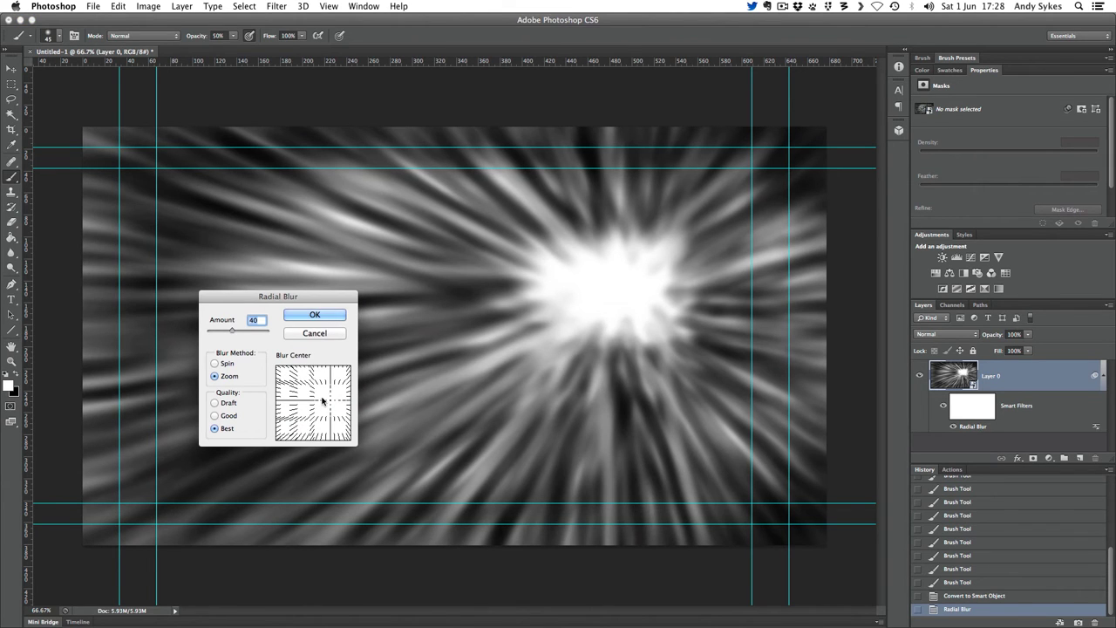
{"action": "left_click_drag", "start_coordinate": [231, 331], "coordinate": [247, 331]}
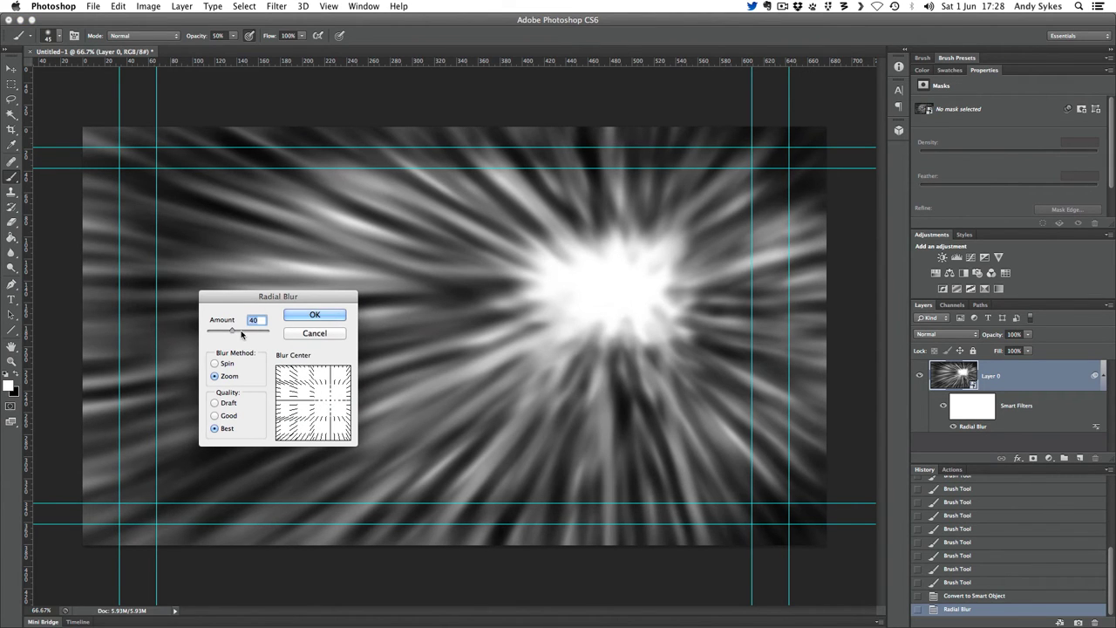
{"action": "left_click", "coordinate": [295, 318]}
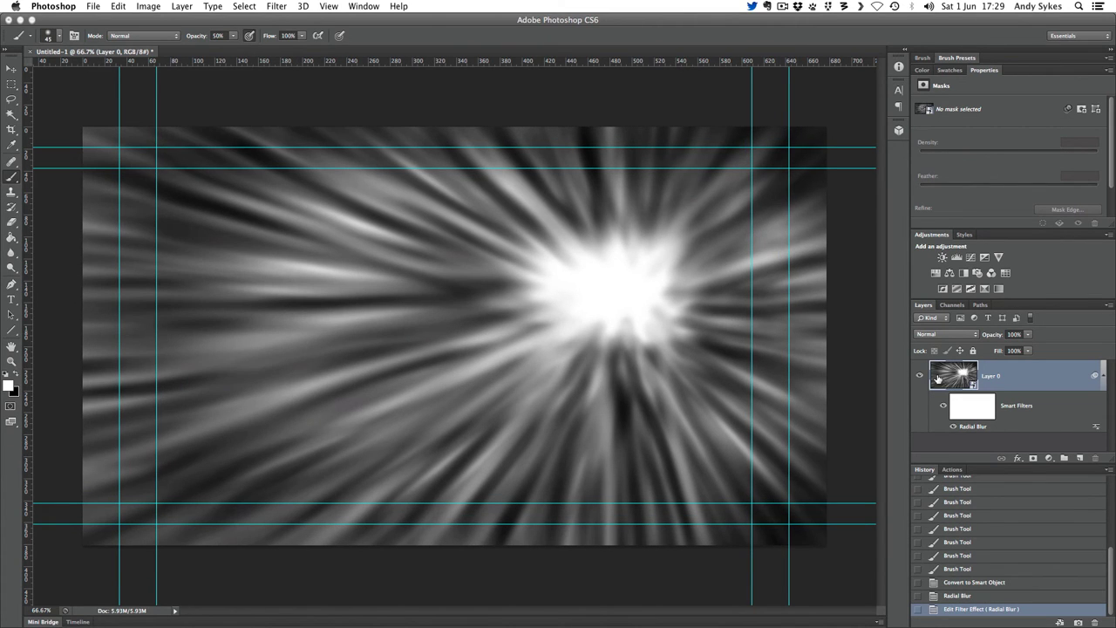
{"action": "double_click", "coordinate": [972, 426]}
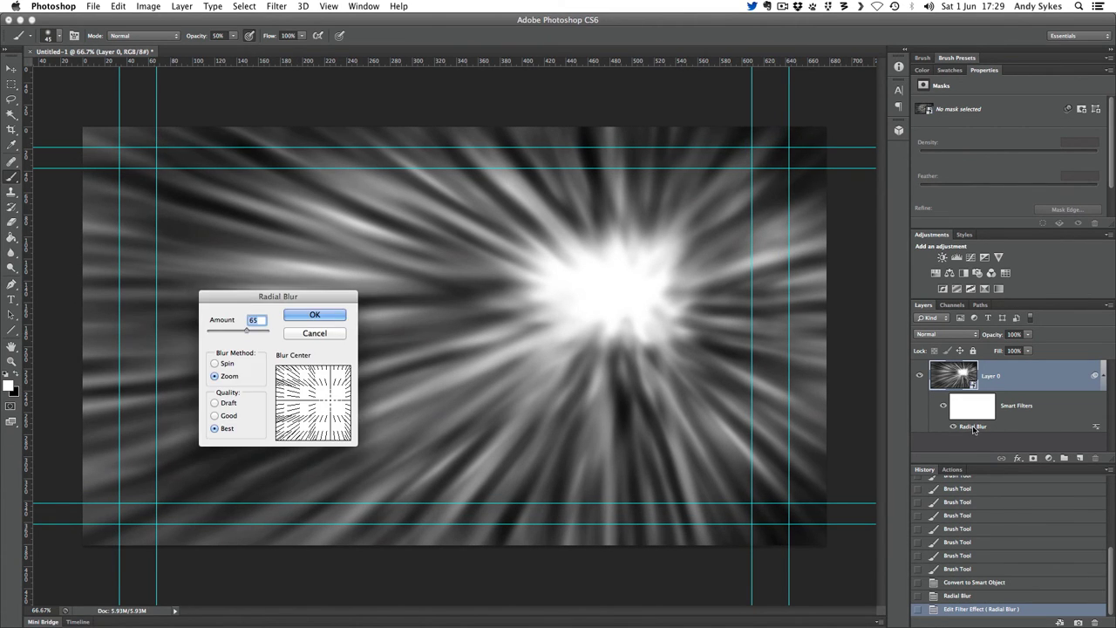
{"action": "left_click", "coordinate": [293, 317]}
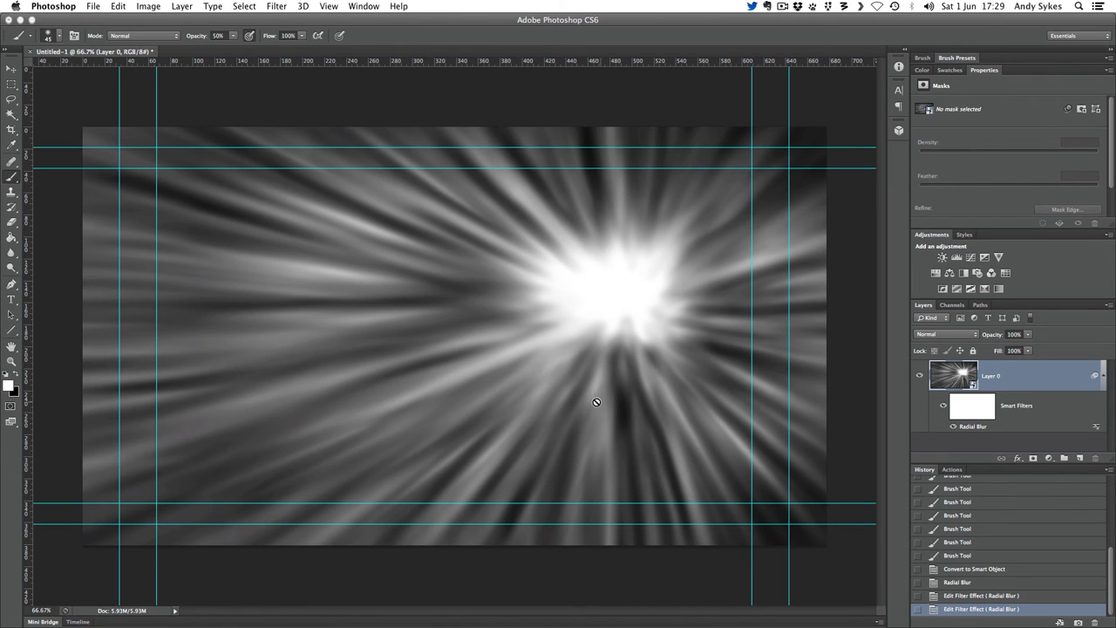
Move the Radial Blur smart filter's blur centre slightly to line up better with the painted vanishing point
{"action": "double_click", "coordinate": [970, 426]}
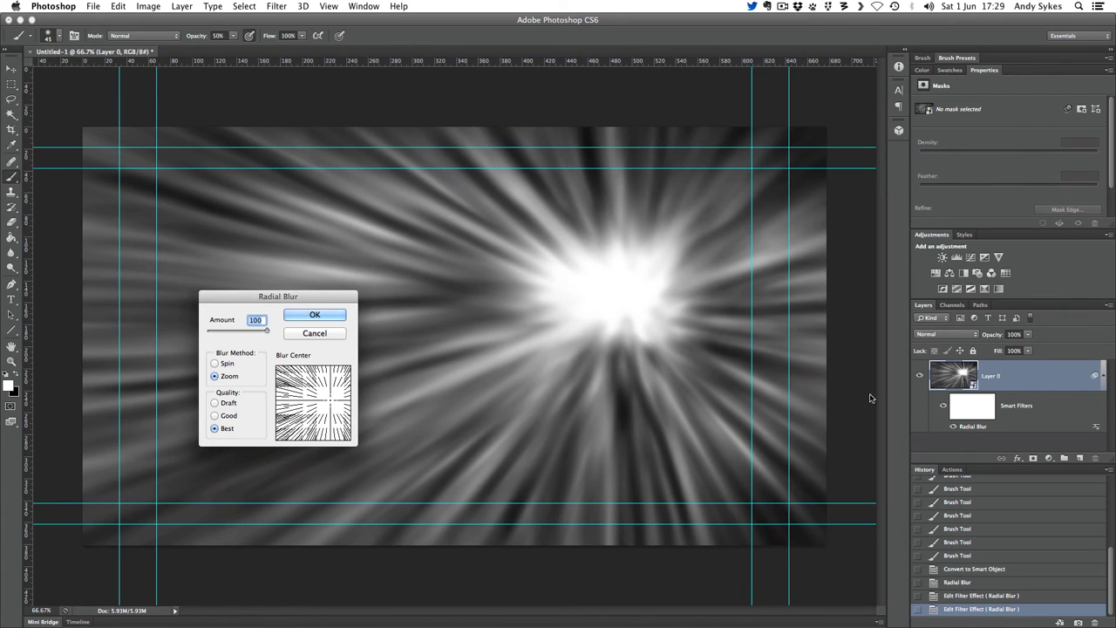
{"action": "left_click", "coordinate": [329, 401]}
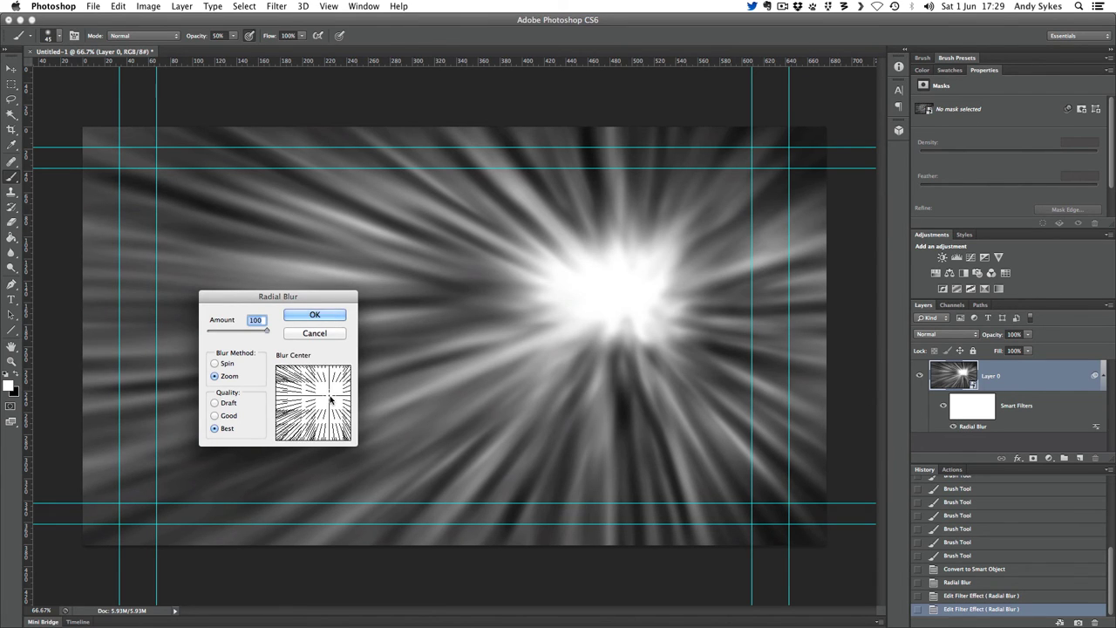
{"action": "left_click", "coordinate": [316, 314]}
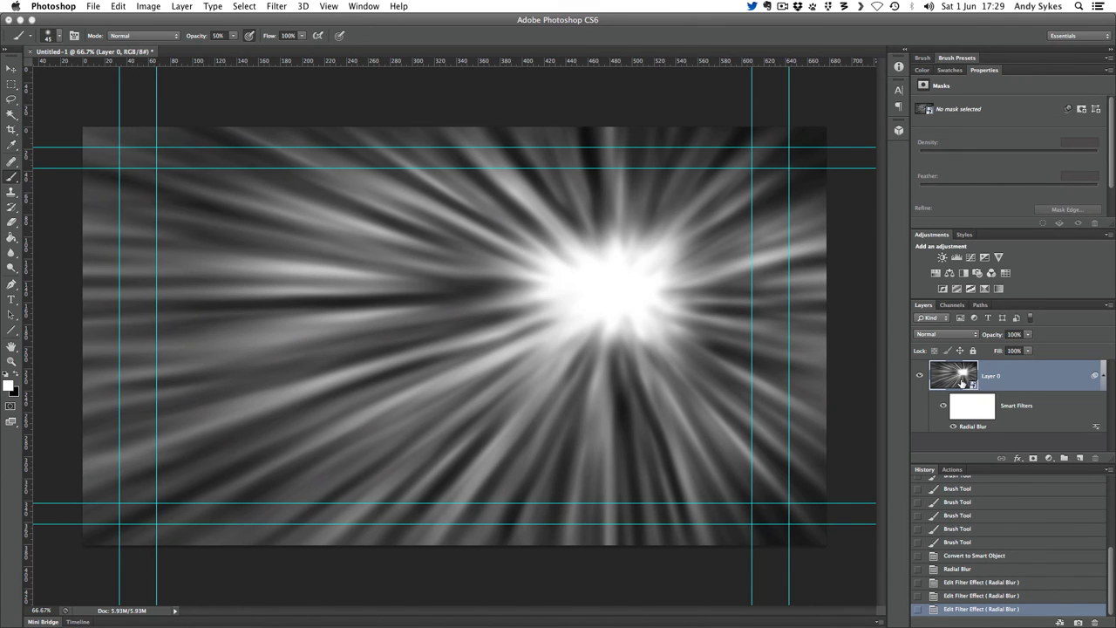
Open Layer 0's smart object contents, paint white radial strokes over the dark streaks below the bright centre, and save and close the contents
{"action": "double_click", "coordinate": [961, 381]}
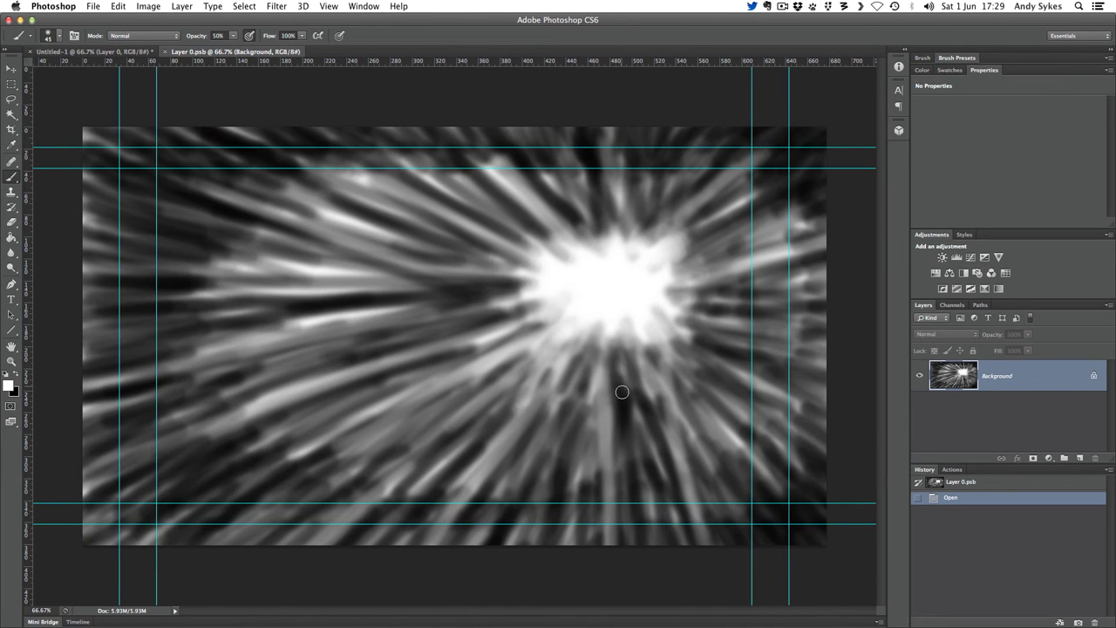
{"action": "left_click_drag", "start_coordinate": [621, 391], "coordinate": [645, 504]}
{"action": "left_click_drag", "start_coordinate": [622, 359], "coordinate": [663, 512]}
{"action": "left_click_drag", "start_coordinate": [634, 392], "coordinate": [693, 534]}
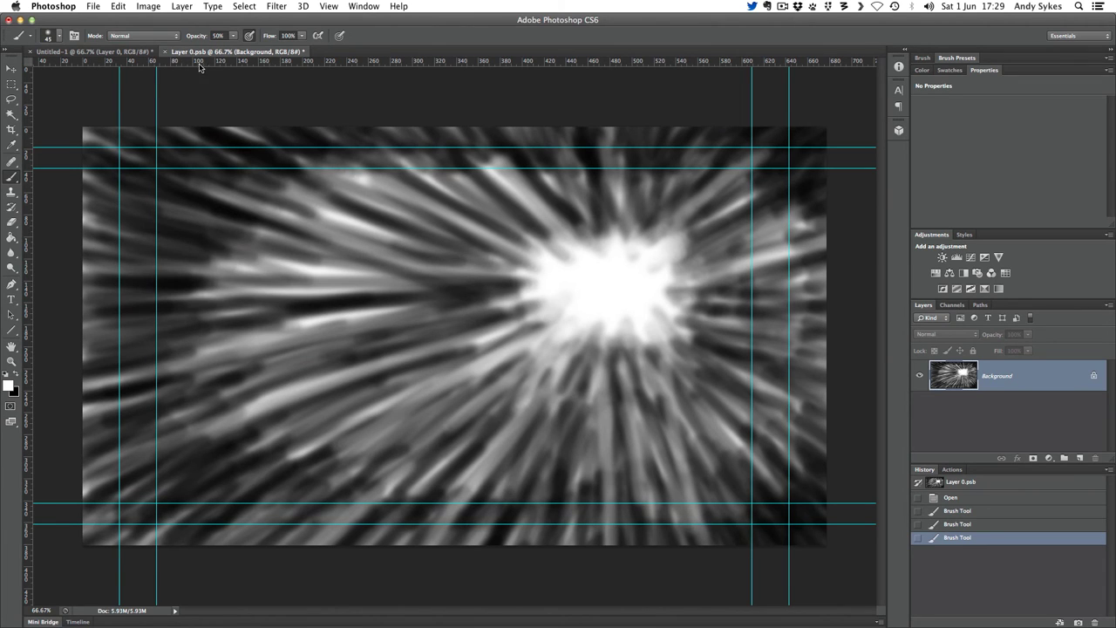
{"action": "key", "text": "super+s"}
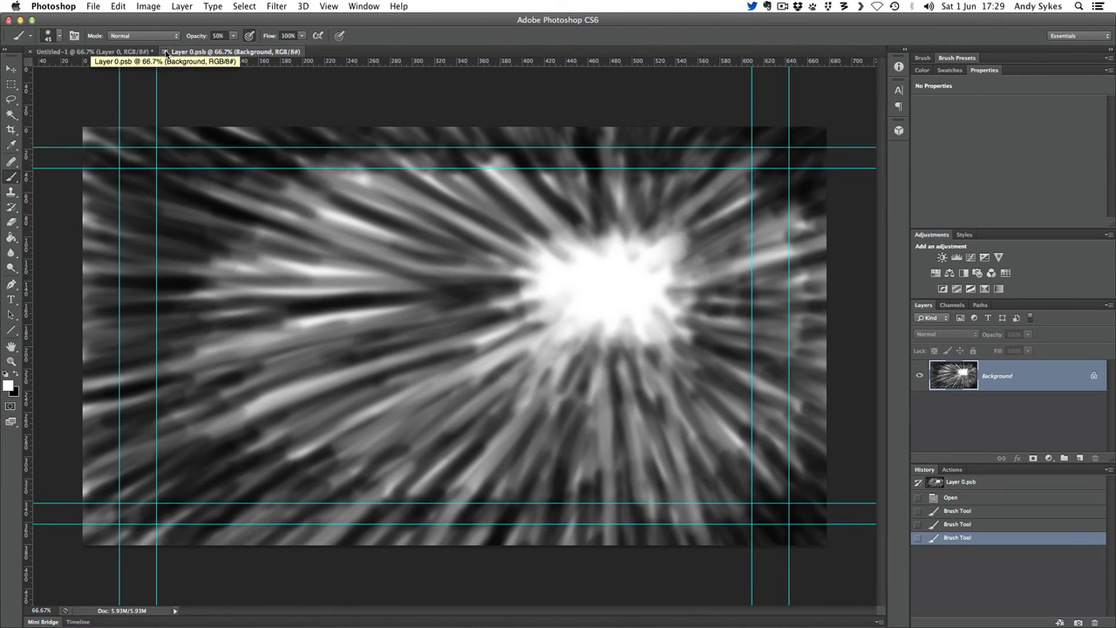
{"action": "left_click", "coordinate": [164, 52]}
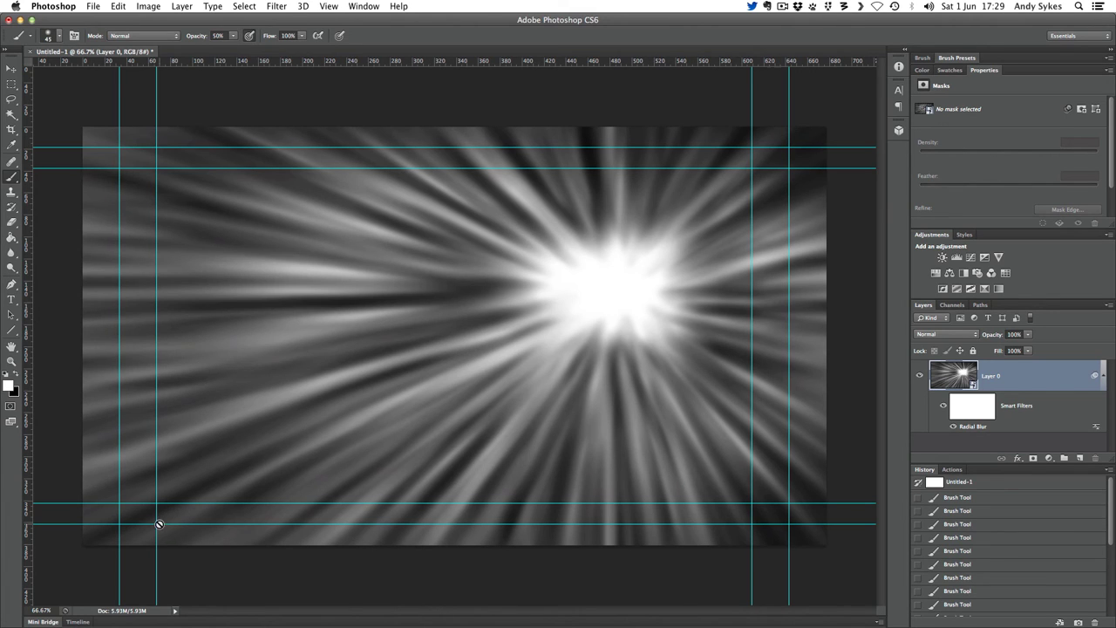
Reopen Layer 0's smart object contents, darken the outer edges and corners with black radial strokes, and save and close the contents
{"action": "double_click", "coordinate": [959, 373]}
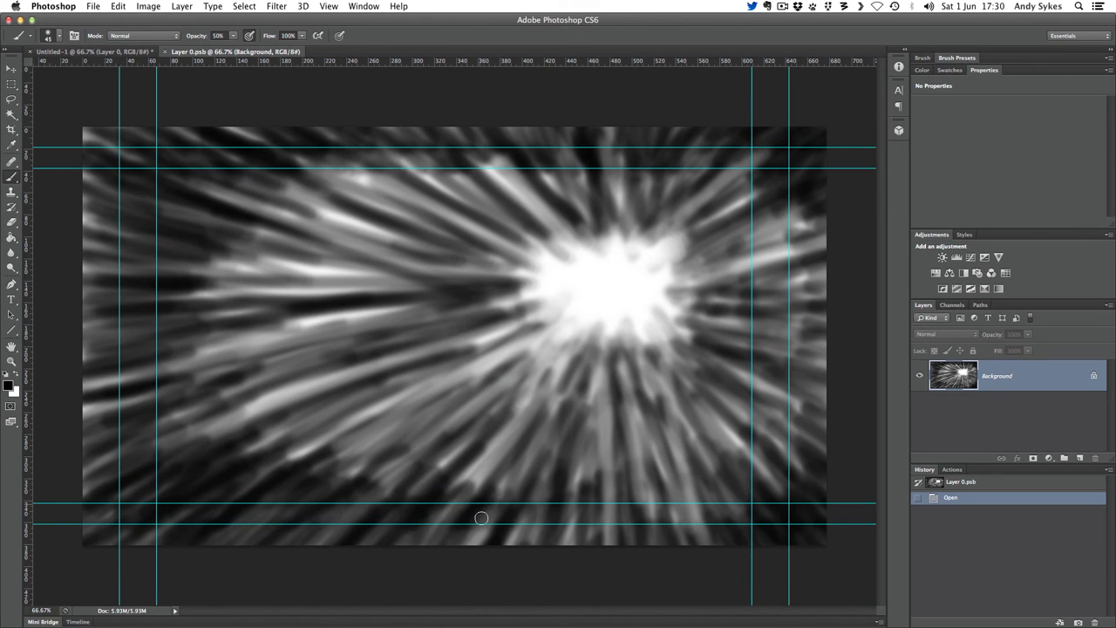
{"action": "mouse_move", "coordinate": [618, 555]}
{"action": "left_mouse_down"}
{"action": "mouse_move", "coordinate": [712, 558]}
{"action": "mouse_move", "coordinate": [758, 528]}
{"action": "mouse_move", "coordinate": [823, 426]}
{"action": "left_mouse_up"}
{"action": "mouse_move", "coordinate": [58, 126]}
{"action": "left_mouse_down"}
{"action": "mouse_move", "coordinate": [151, 193]}
{"action": "mouse_move", "coordinate": [67, 194]}
{"action": "mouse_move", "coordinate": [145, 239]}
{"action": "mouse_move", "coordinate": [102, 230]}
{"action": "mouse_move", "coordinate": [113, 259]}
{"action": "mouse_move", "coordinate": [154, 284]}
{"action": "mouse_move", "coordinate": [76, 290]}
{"action": "mouse_move", "coordinate": [79, 322]}
{"action": "mouse_move", "coordinate": [114, 333]}
{"action": "mouse_move", "coordinate": [56, 357]}
{"action": "mouse_move", "coordinate": [148, 382]}
{"action": "mouse_move", "coordinate": [63, 420]}
{"action": "mouse_move", "coordinate": [101, 424]}
{"action": "left_mouse_up"}
{"action": "mouse_move", "coordinate": [105, 425]}
{"action": "left_mouse_down"}
{"action": "mouse_move", "coordinate": [151, 406]}
{"action": "mouse_move", "coordinate": [165, 420]}
{"action": "mouse_move", "coordinate": [142, 455]}
{"action": "mouse_move", "coordinate": [253, 413]}
{"action": "mouse_move", "coordinate": [316, 367]}
{"action": "mouse_move", "coordinate": [270, 377]}
{"action": "left_mouse_up"}
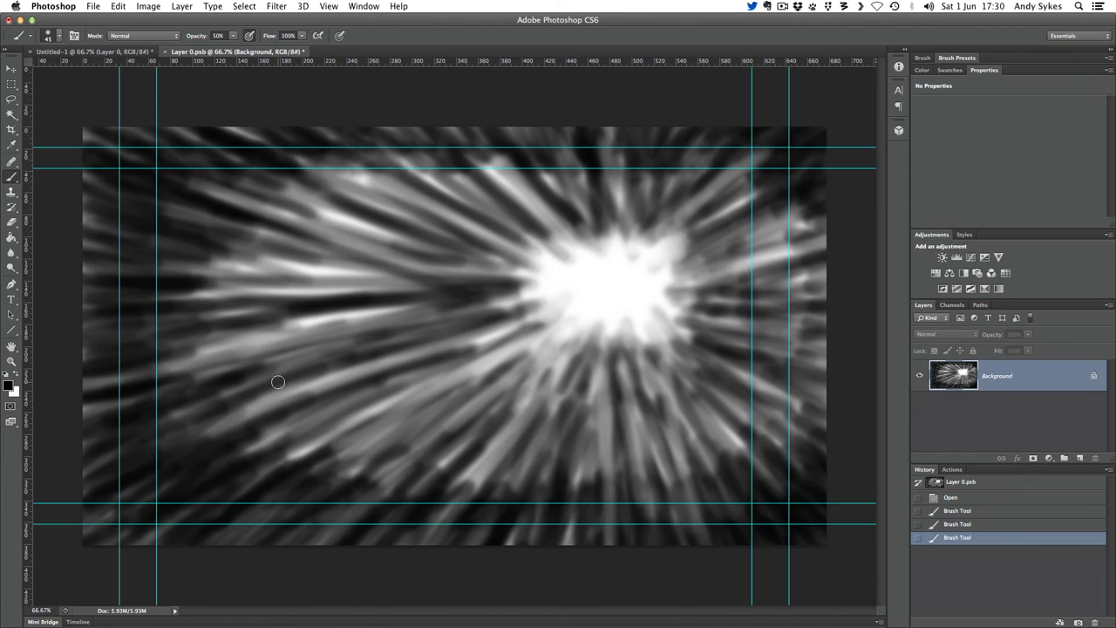
{"action": "mouse_move", "coordinate": [105, 295]}
{"action": "left_mouse_down"}
{"action": "mouse_move", "coordinate": [187, 287]}
{"action": "mouse_move", "coordinate": [288, 249]}
{"action": "left_mouse_up"}
{"action": "left_click_drag", "start_coordinate": [166, 253], "coordinate": [280, 223]}
{"action": "mouse_move", "coordinate": [218, 209]}
{"action": "left_mouse_down"}
{"action": "mouse_move", "coordinate": [173, 177]}
{"action": "mouse_move", "coordinate": [288, 188]}
{"action": "mouse_move", "coordinate": [261, 139]}
{"action": "mouse_move", "coordinate": [331, 117]}
{"action": "mouse_move", "coordinate": [473, 171]}
{"action": "mouse_move", "coordinate": [456, 110]}
{"action": "mouse_move", "coordinate": [513, 97]}
{"action": "mouse_move", "coordinate": [618, 136]}
{"action": "mouse_move", "coordinate": [642, 170]}
{"action": "mouse_move", "coordinate": [717, 134]}
{"action": "mouse_move", "coordinate": [821, 199]}
{"action": "mouse_move", "coordinate": [849, 252]}
{"action": "mouse_move", "coordinate": [829, 302]}
{"action": "mouse_move", "coordinate": [828, 377]}
{"action": "mouse_move", "coordinate": [805, 423]}
{"action": "mouse_move", "coordinate": [840, 448]}
{"action": "mouse_move", "coordinate": [854, 399]}
{"action": "mouse_move", "coordinate": [850, 330]}
{"action": "mouse_move", "coordinate": [817, 247]}
{"action": "mouse_move", "coordinate": [817, 298]}
{"action": "left_mouse_up"}
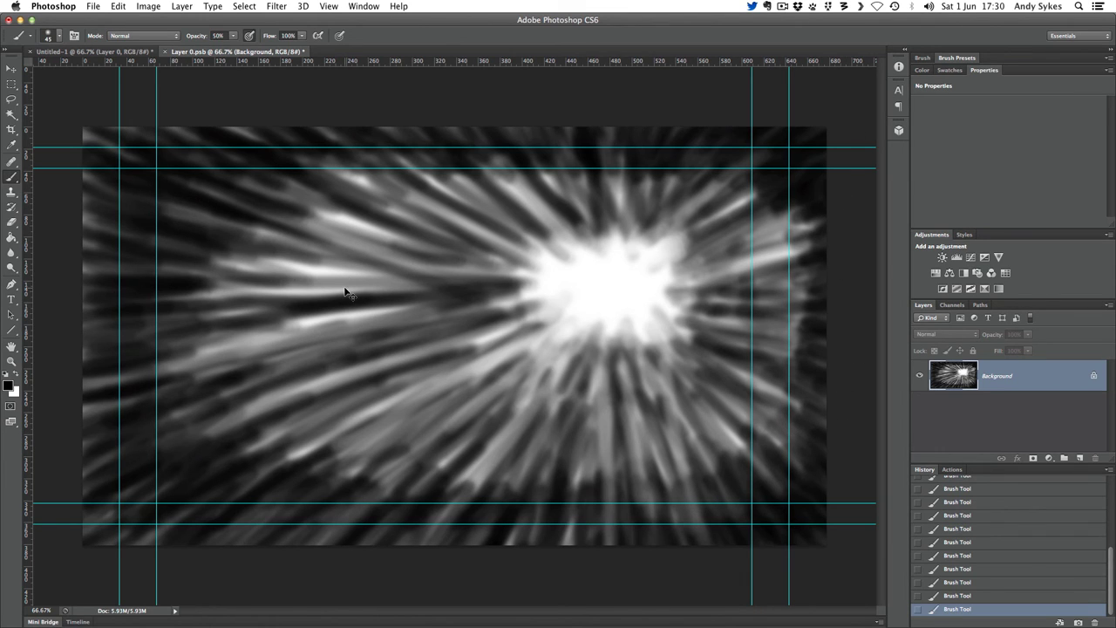
{"action": "key", "text": "super+s"}
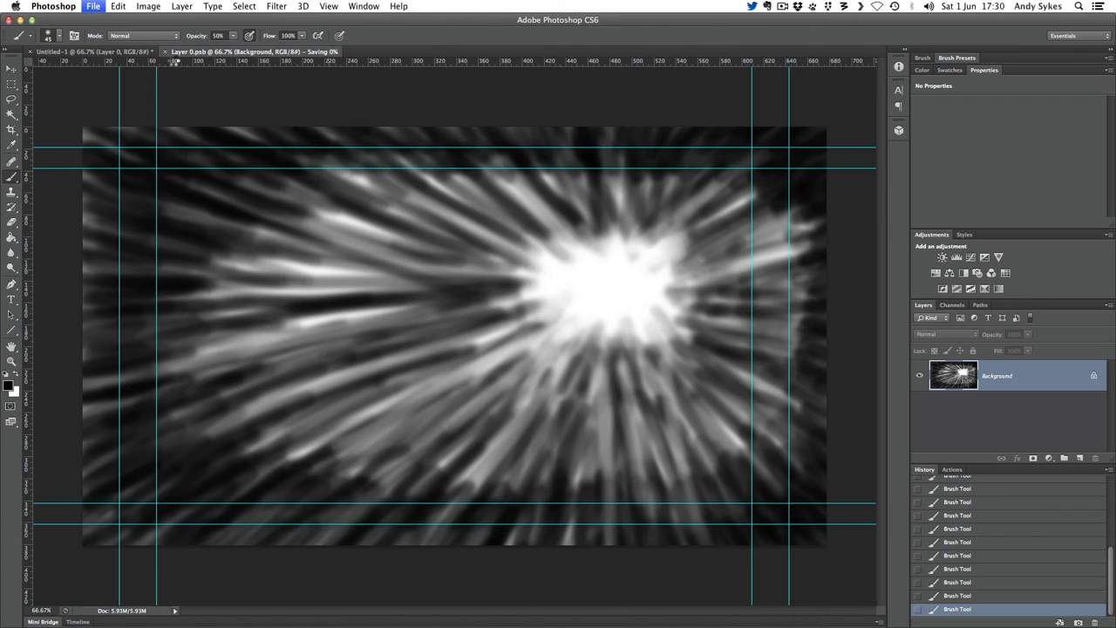
{"action": "left_click", "coordinate": [165, 53]}
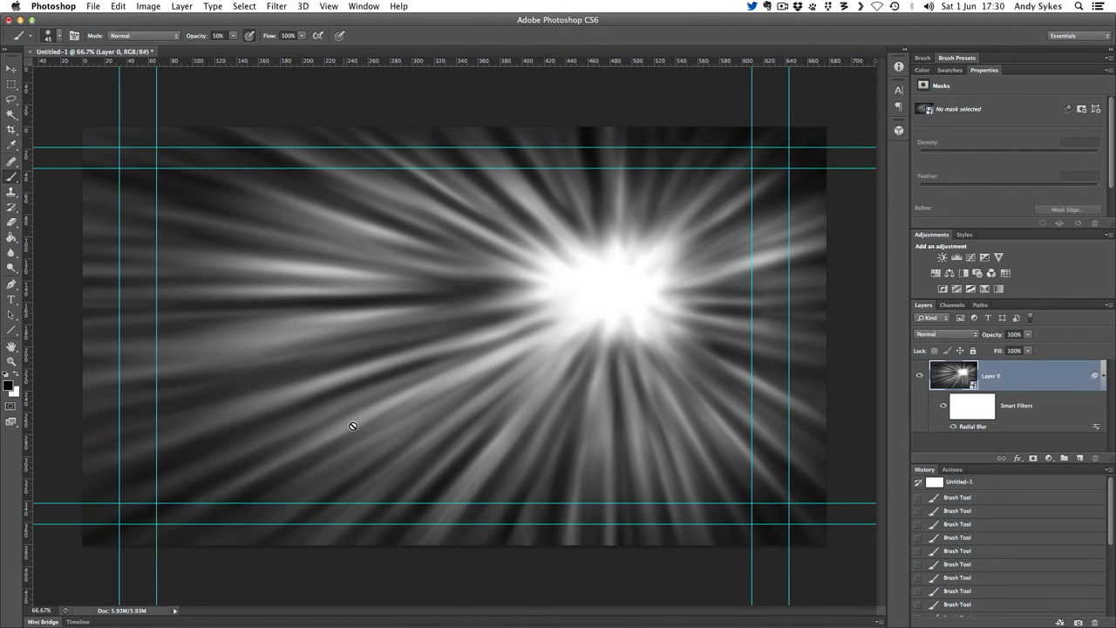
Lower the Radial Blur smart filter's amount to 83 and re-edit the filter to fine-tune the streaks
{"action": "double_click", "coordinate": [972, 426]}
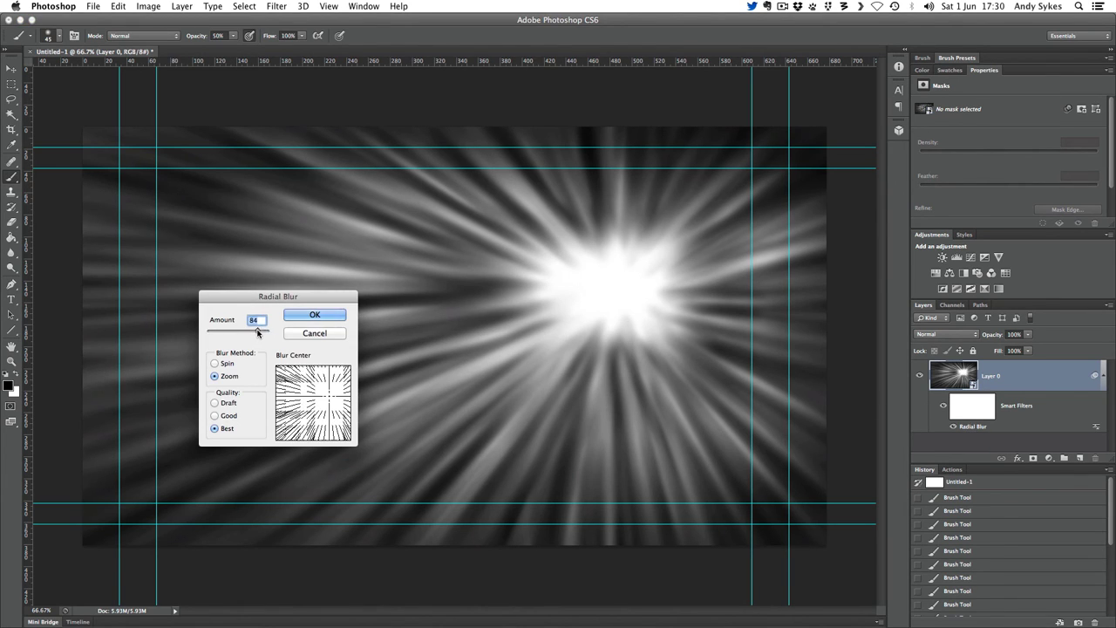
{"action": "left_click", "coordinate": [317, 315]}
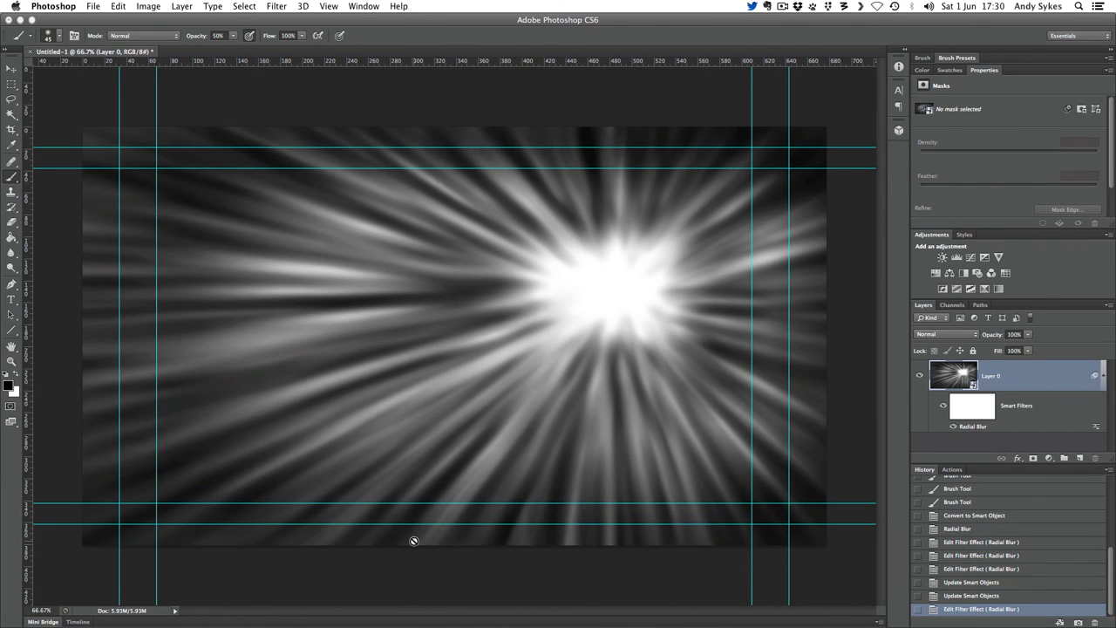
{"action": "double_click", "coordinate": [967, 426]}
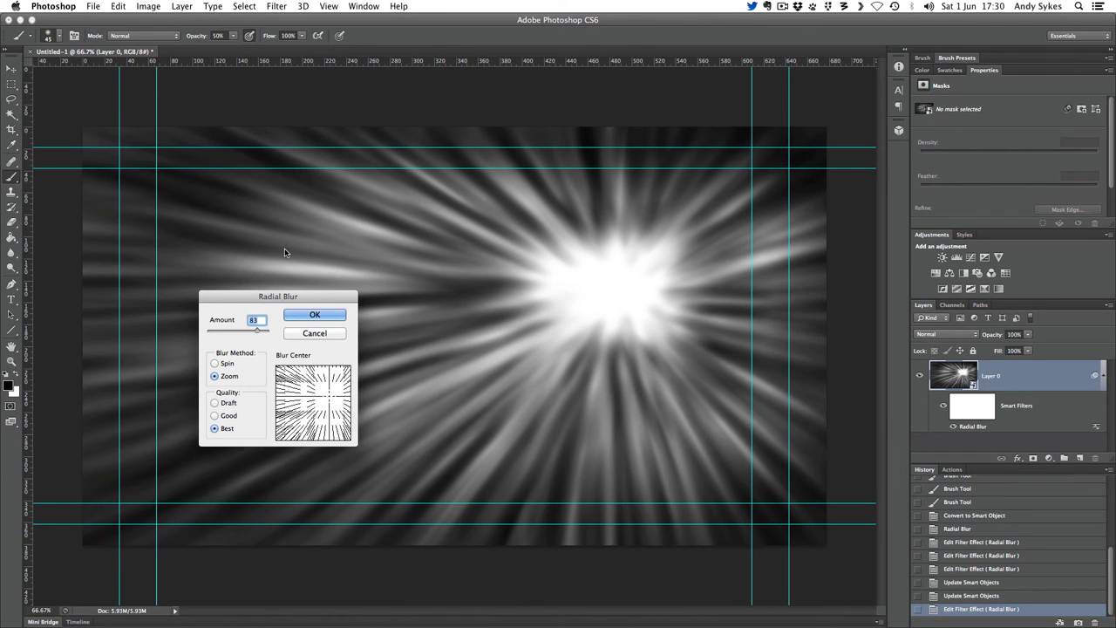
{"action": "key", "text": "Return"}
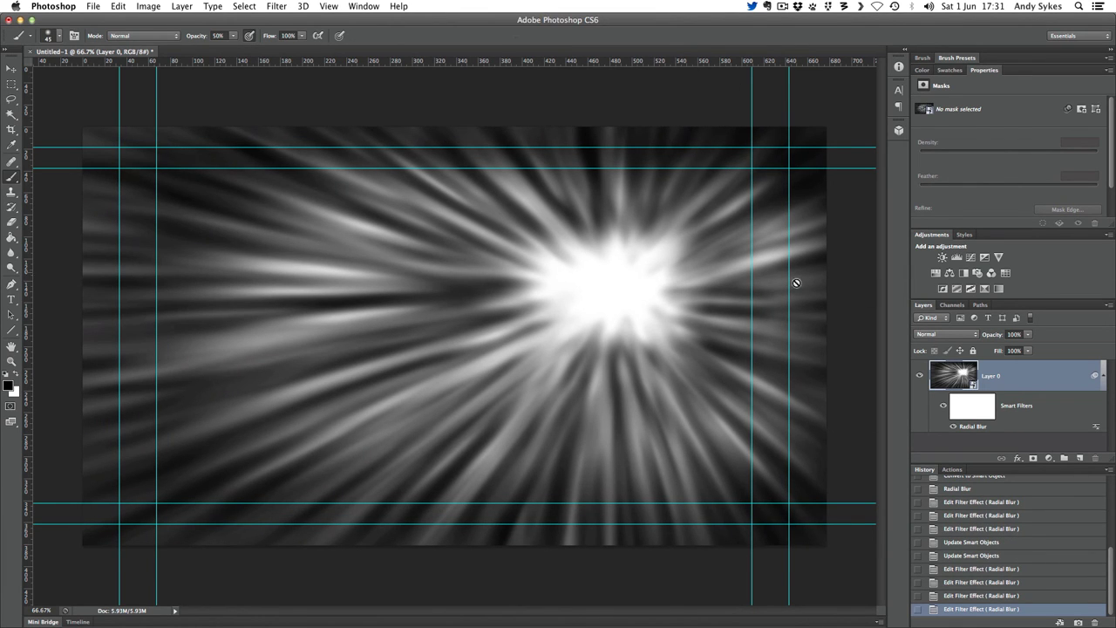
Add a Color Balance adjustment with midtones at green +100 and yellow-blue -35, and shadows at green +100 and yellow-blue -33
{"action": "left_click", "coordinate": [950, 273]}
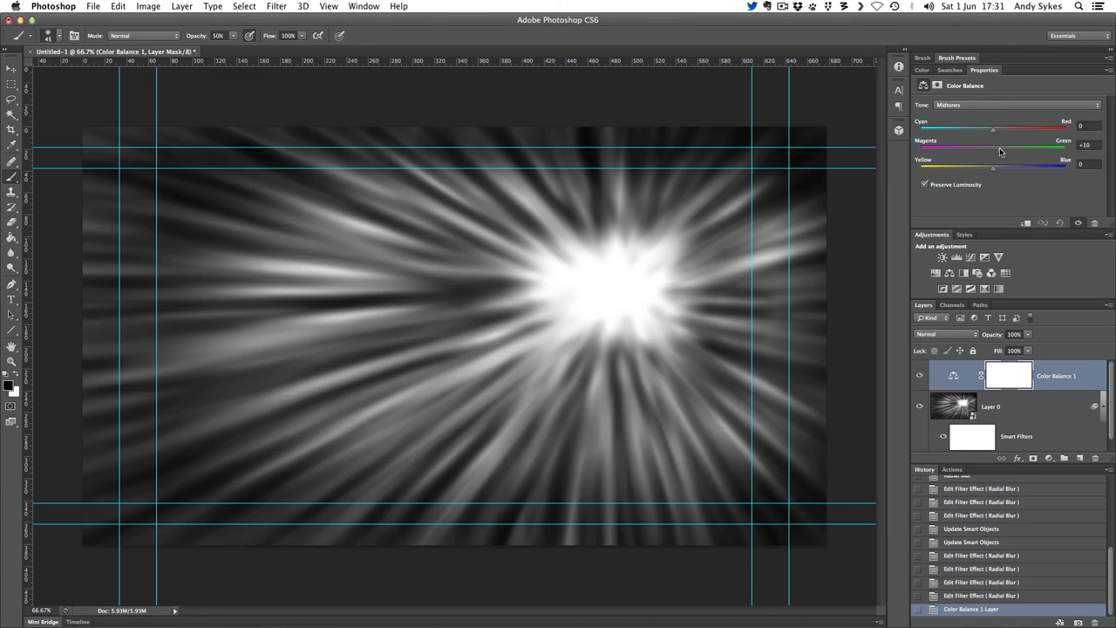
{"action": "left_click_drag", "start_coordinate": [1000, 151], "coordinate": [1071, 151]}
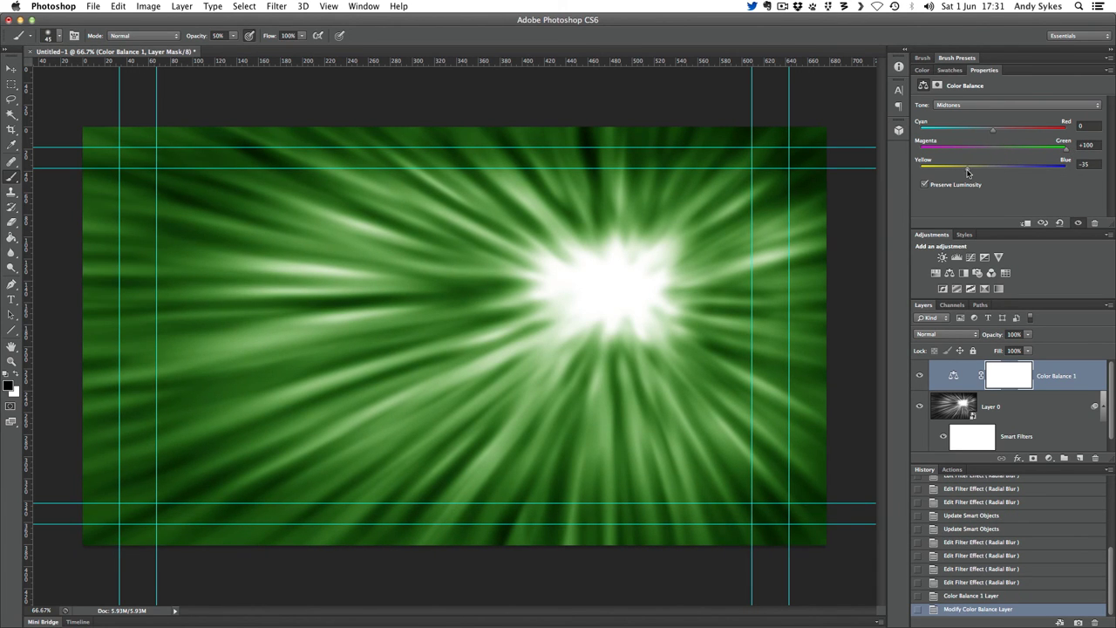
{"action": "left_click", "coordinate": [978, 106]}
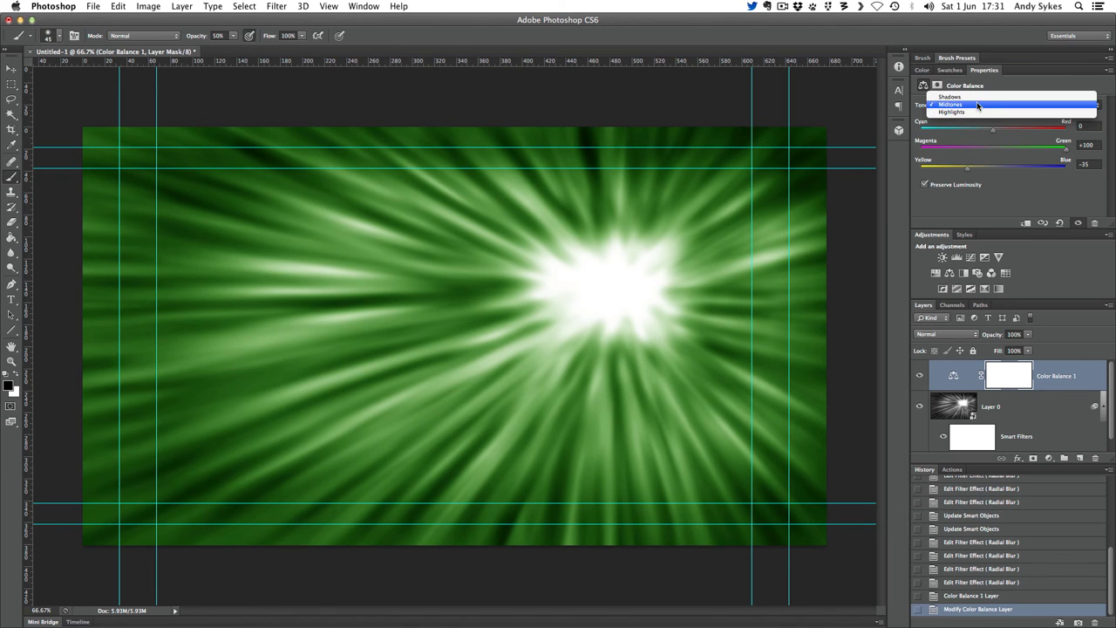
{"action": "left_click", "coordinate": [979, 105]}
{"action": "key", "text": "Up"}
{"action": "left_click_drag", "start_coordinate": [1001, 150], "coordinate": [1080, 155]}
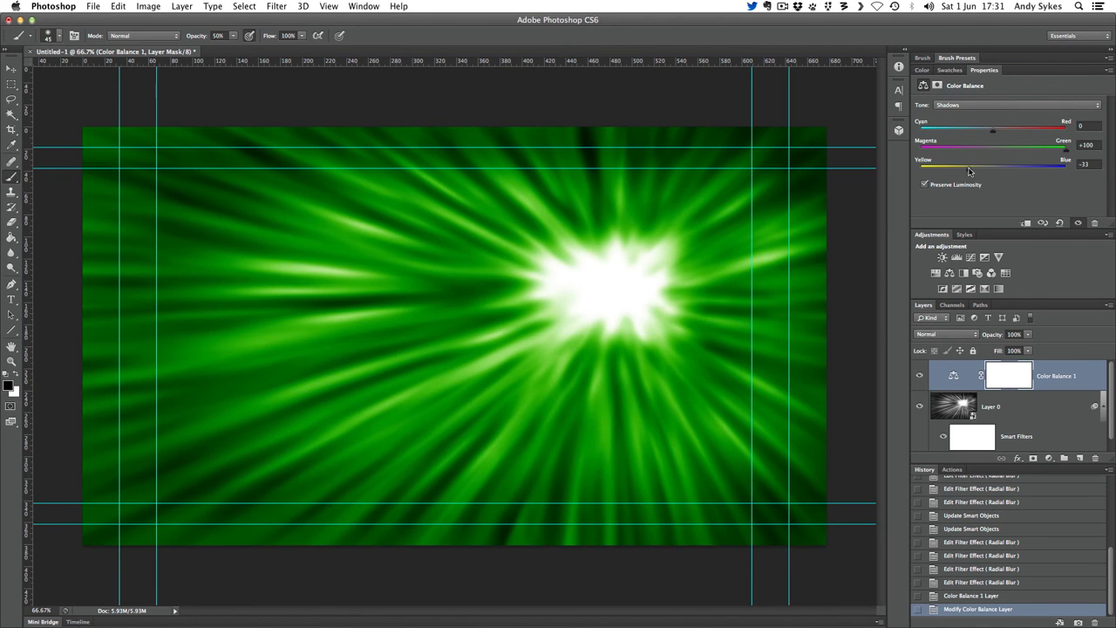
Set the Color Balance highlights to cyan-red +10, magenta-green +73 and yellow-blue -19
{"action": "left_click", "coordinate": [996, 106]}
{"action": "left_click", "coordinate": [998, 111]}
{"action": "left_click", "coordinate": [985, 106]}
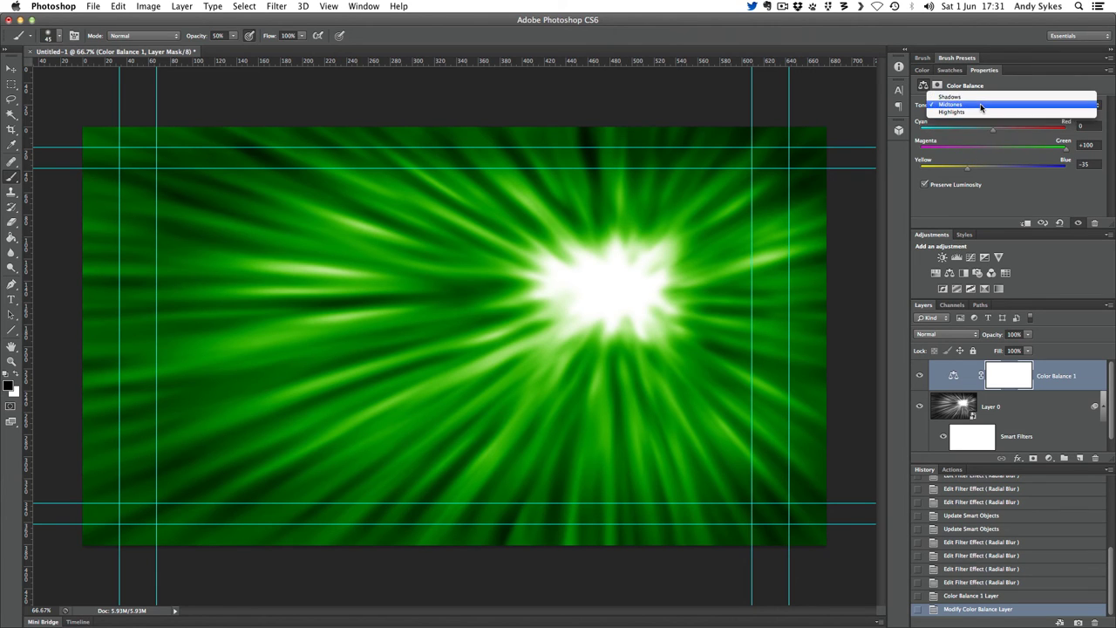
{"action": "left_click", "coordinate": [981, 112]}
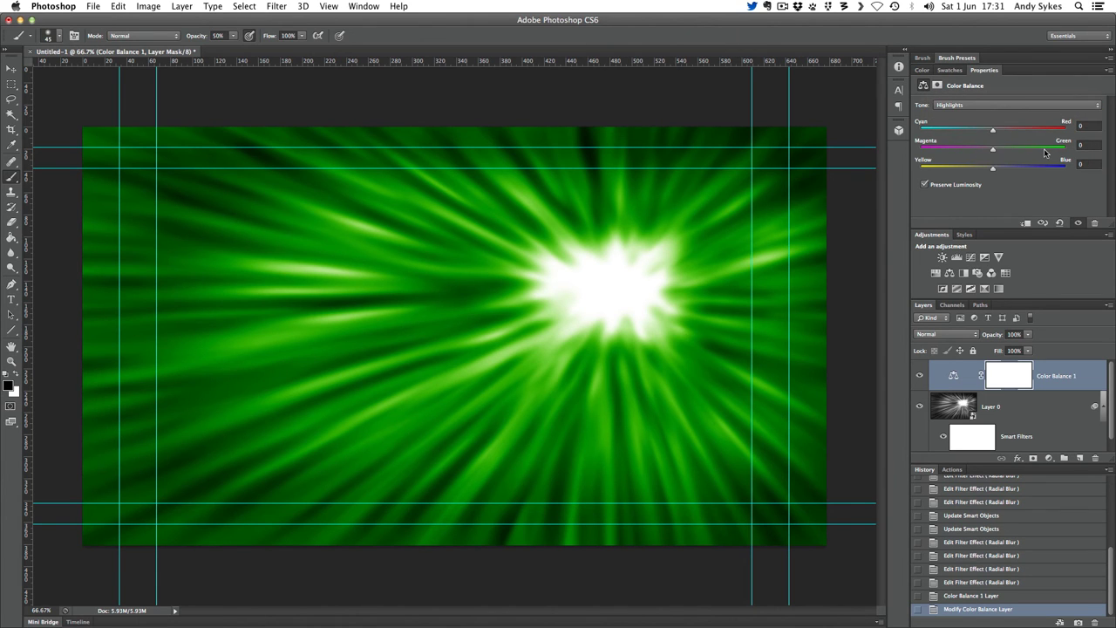
{"action": "left_click_drag", "start_coordinate": [1045, 154], "coordinate": [1096, 153]}
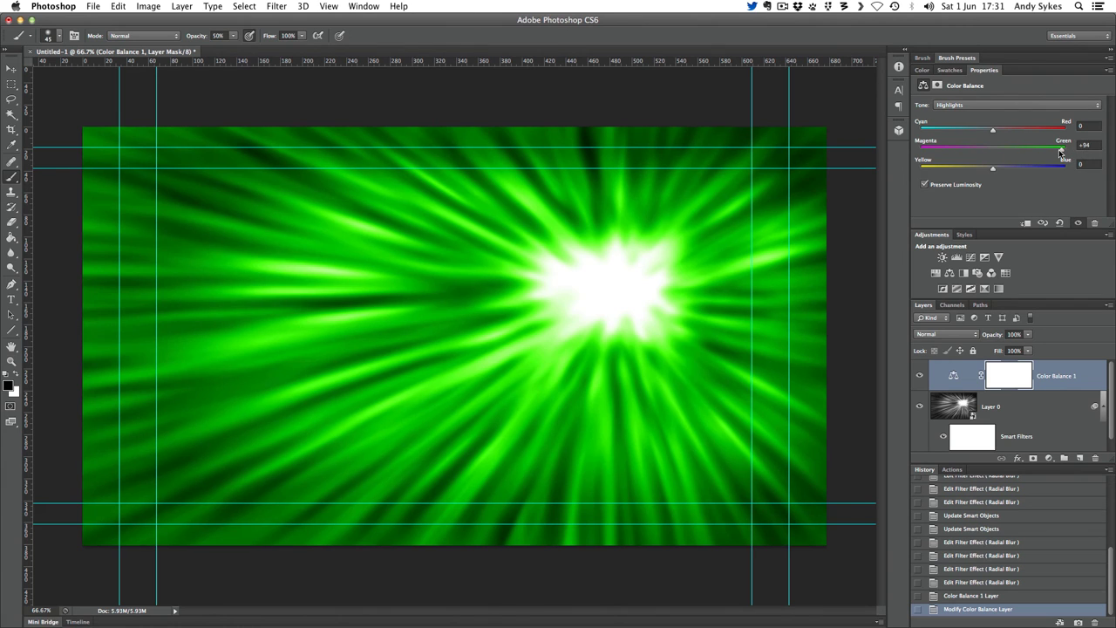
{"action": "left_click_drag", "start_coordinate": [1045, 152], "coordinate": [972, 172]}
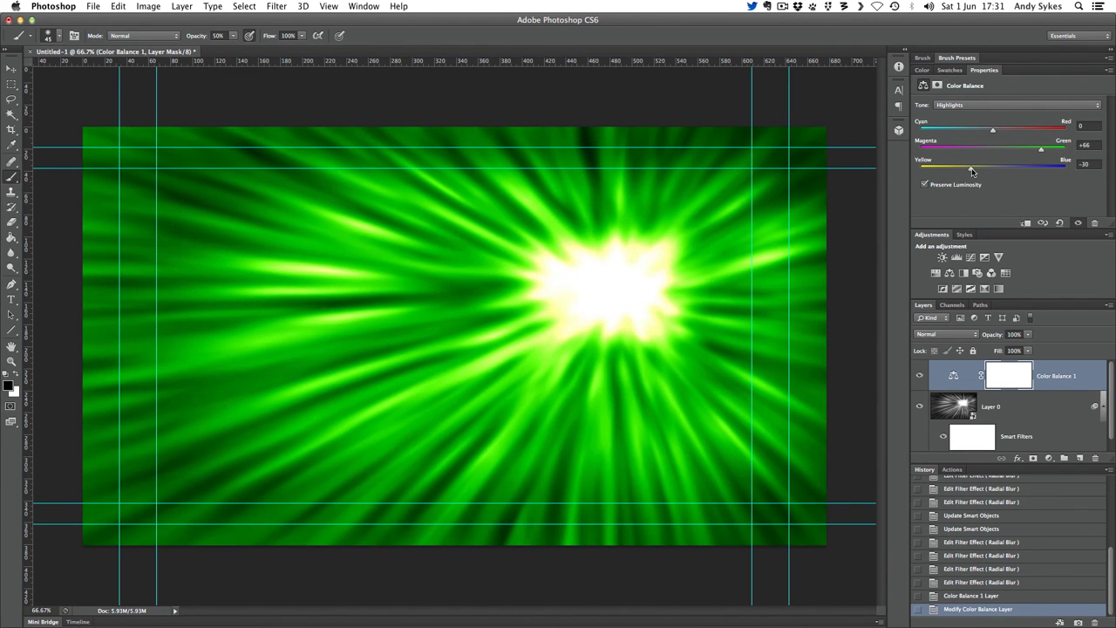
{"action": "left_click_drag", "start_coordinate": [1041, 150], "coordinate": [1056, 151]}
{"action": "left_click", "coordinate": [961, 132]}
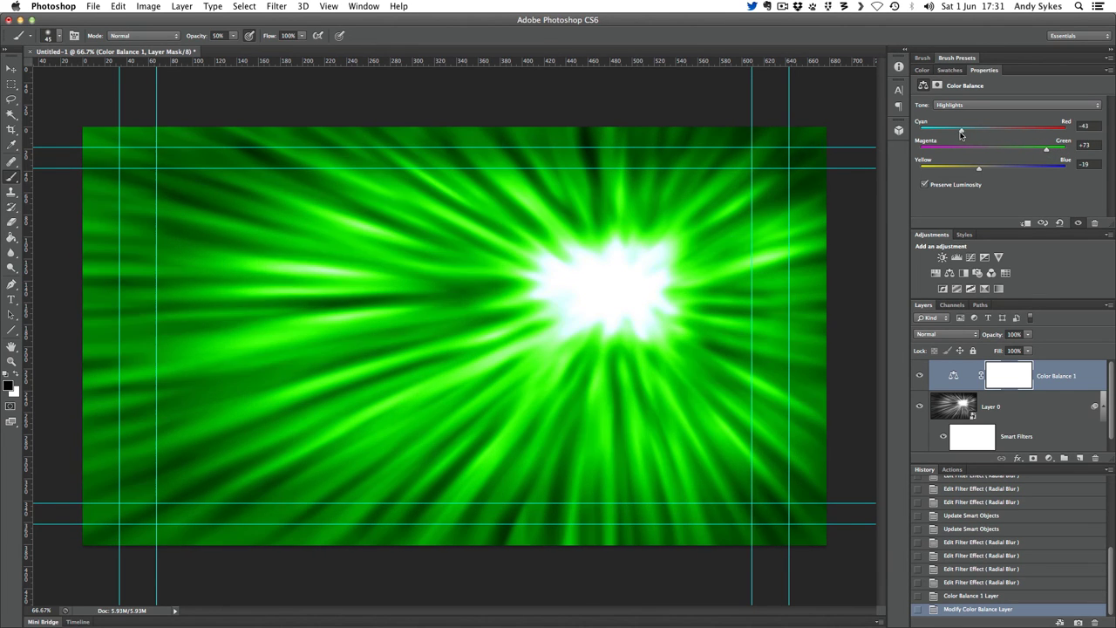
{"action": "left_click_drag", "start_coordinate": [961, 133], "coordinate": [1009, 134]}
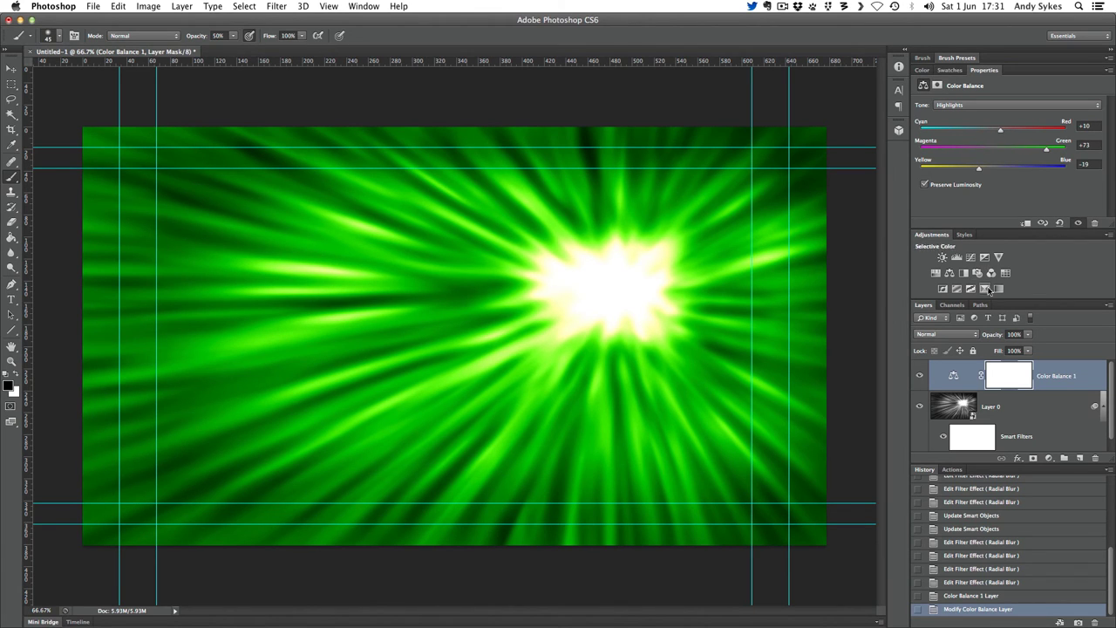
Save the document as Perspective Whoosh 001.psd in Photoshop format with layers and Maximize Compatibility on
{"action": "left_click", "coordinate": [89, 7]}
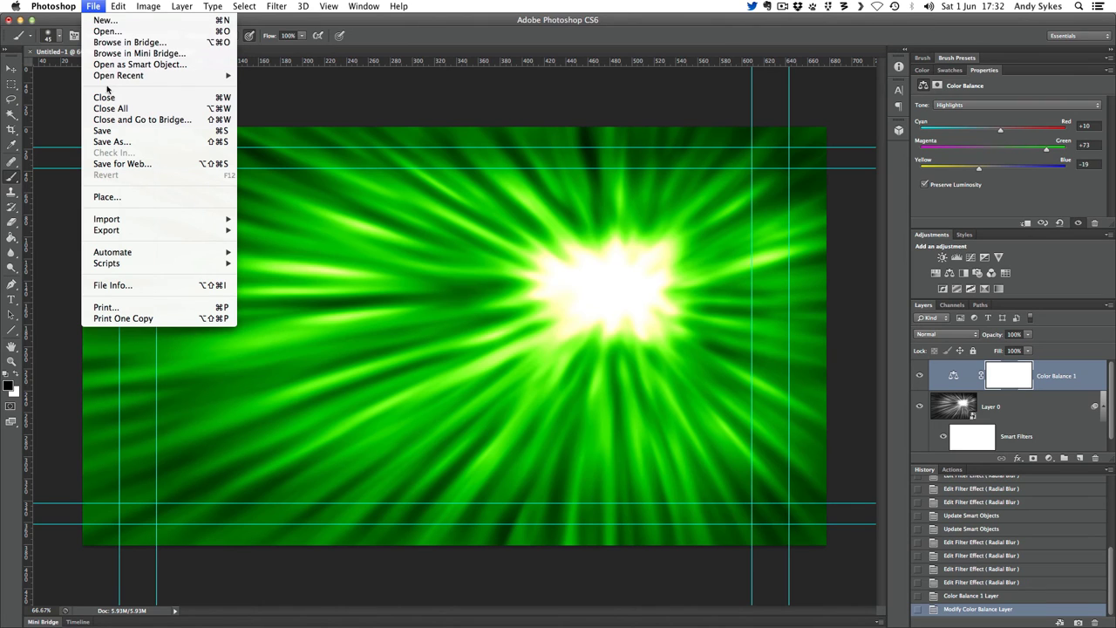
{"action": "left_click", "coordinate": [117, 142]}
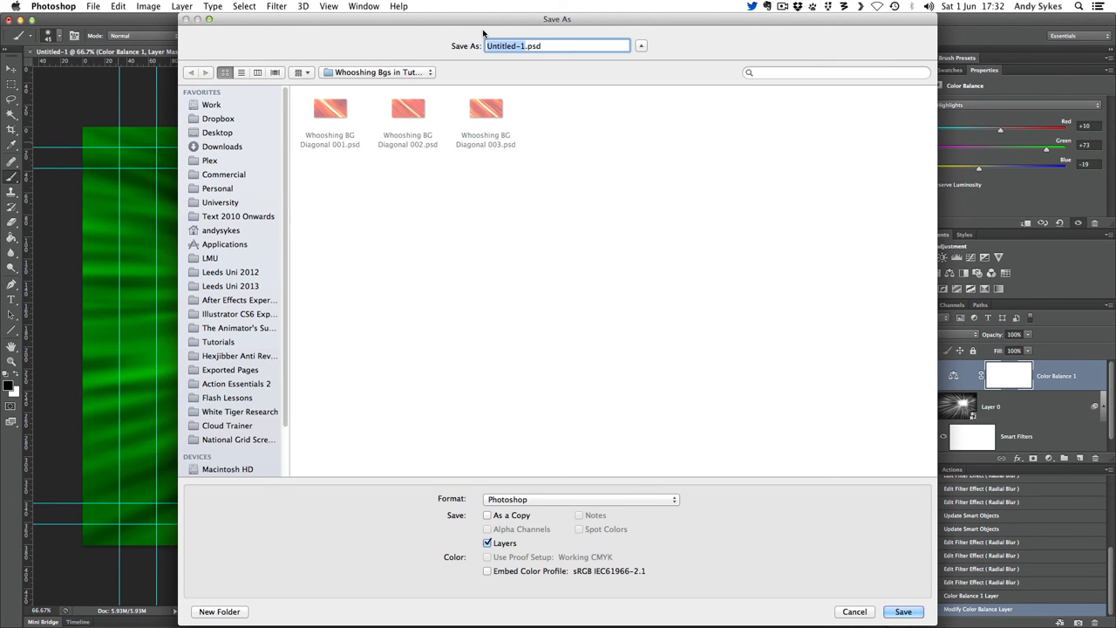
{"action": "type", "text": "Perspective Whoo"}
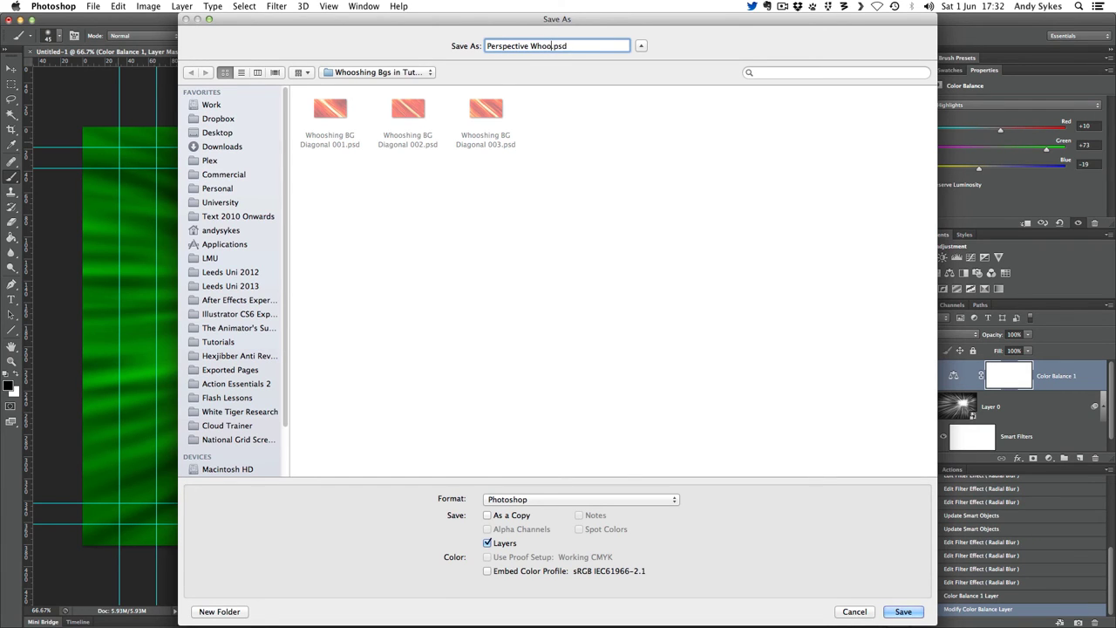
{"action": "type", "text": "sh 001"}
{"action": "key", "text": "Return"}
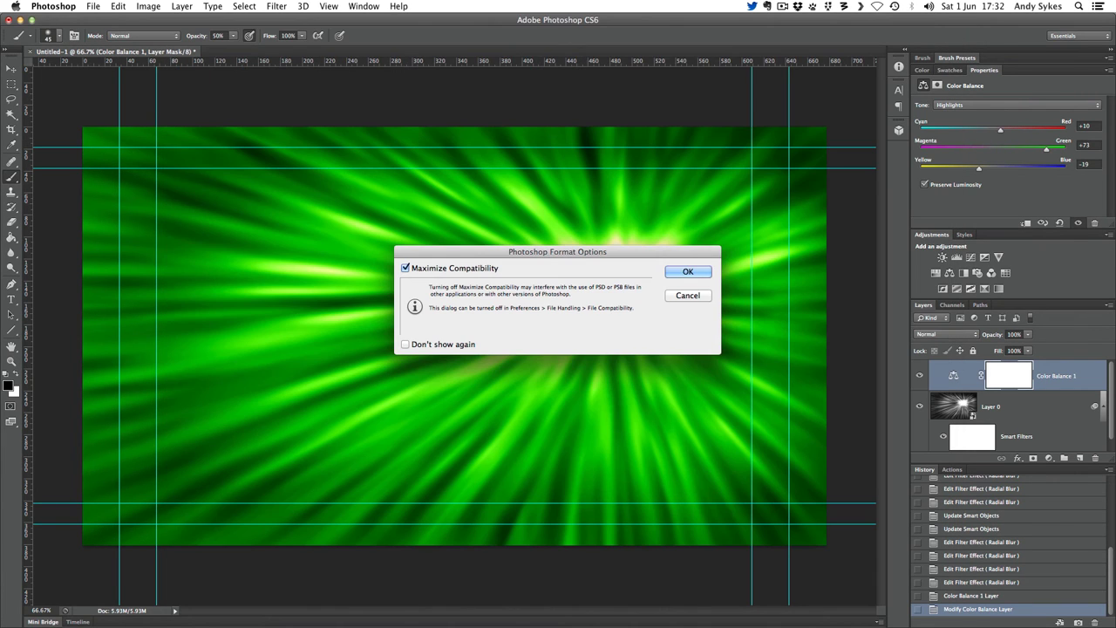
{"action": "left_click", "coordinate": [706, 272]}
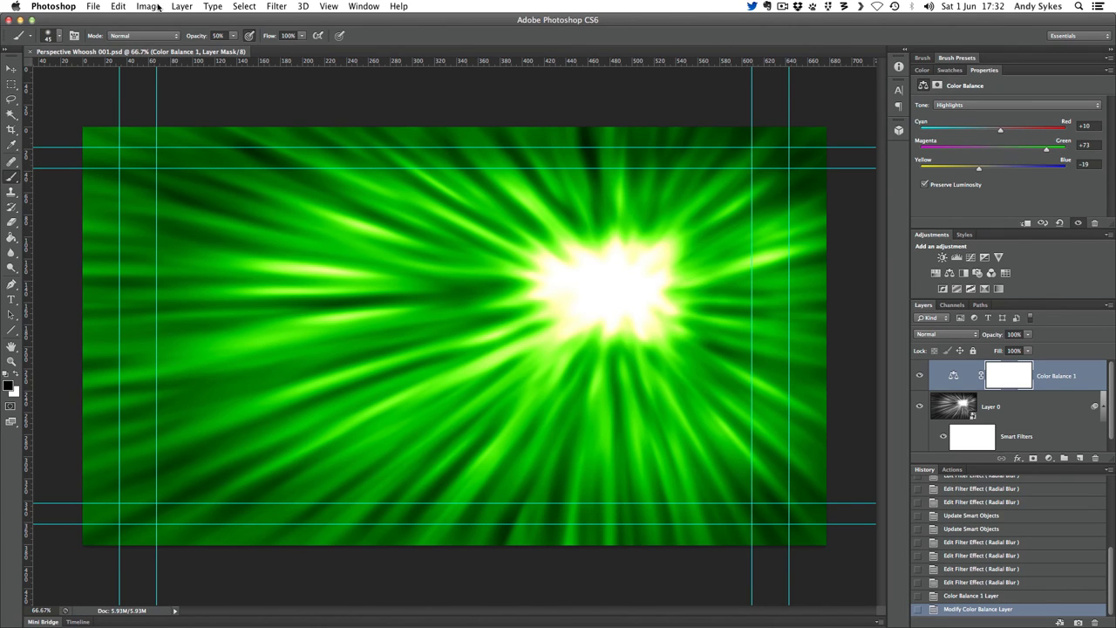
Save the document under the new name Perspective Whoosh 002.psd, keeping the Photoshop format and layers
{"action": "left_click", "coordinate": [100, 4]}
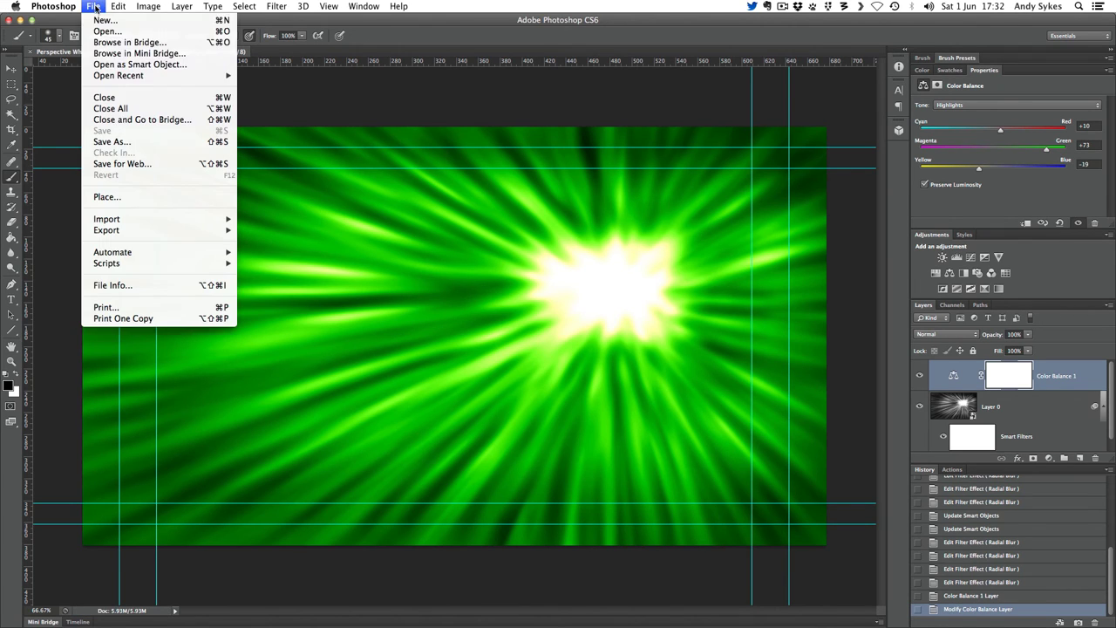
{"action": "left_click", "coordinate": [122, 140]}
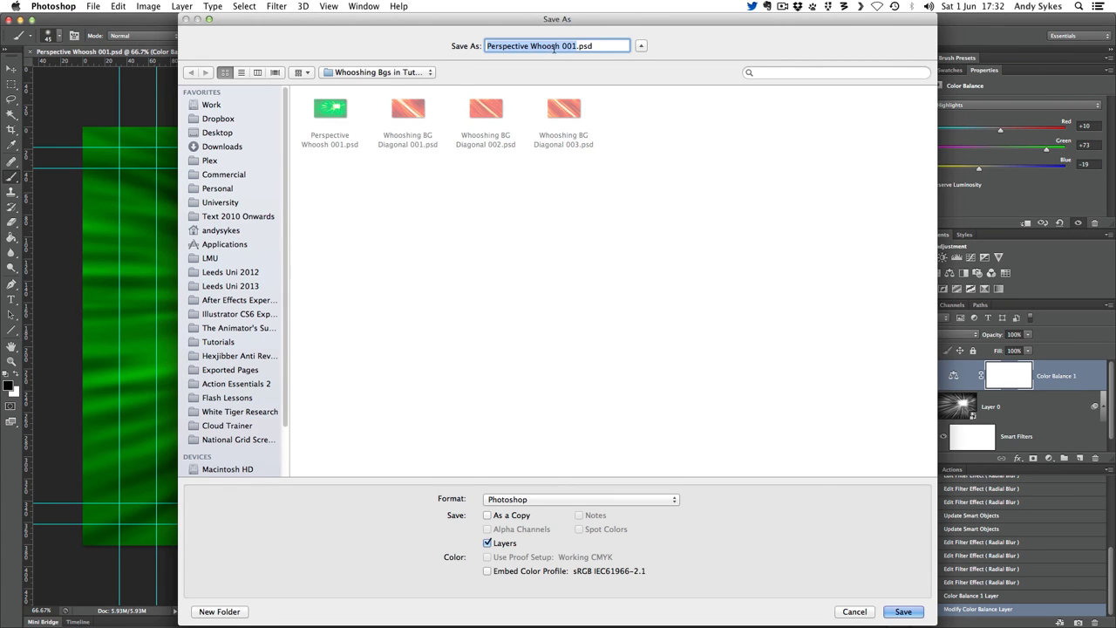
{"action": "left_click", "coordinate": [572, 47]}
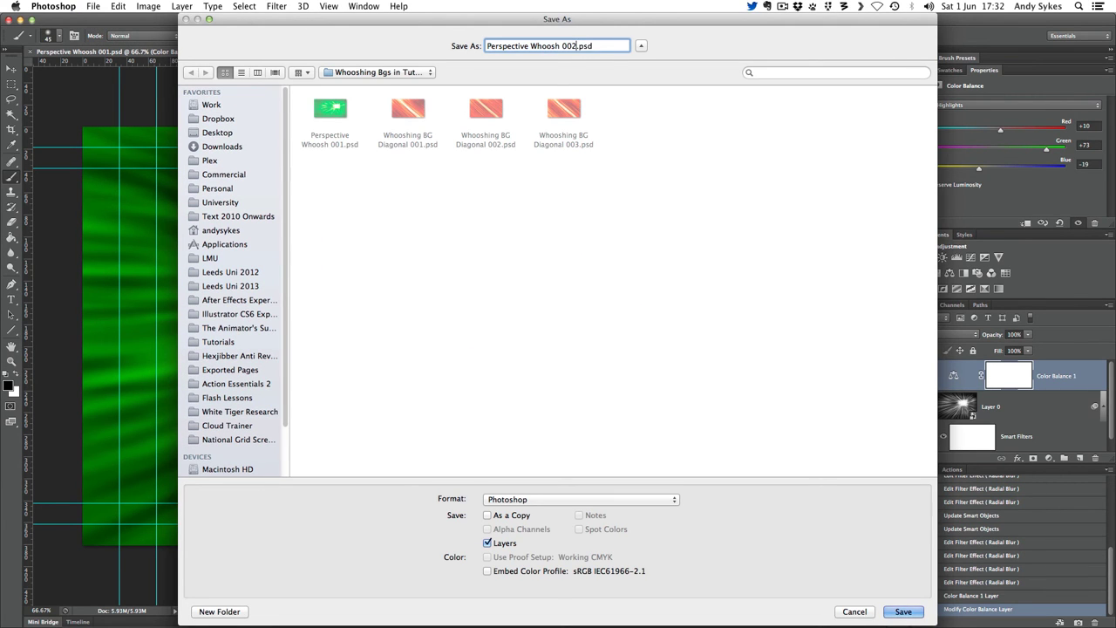
{"action": "key", "text": "Return"}
{"action": "key", "text": "Return"}
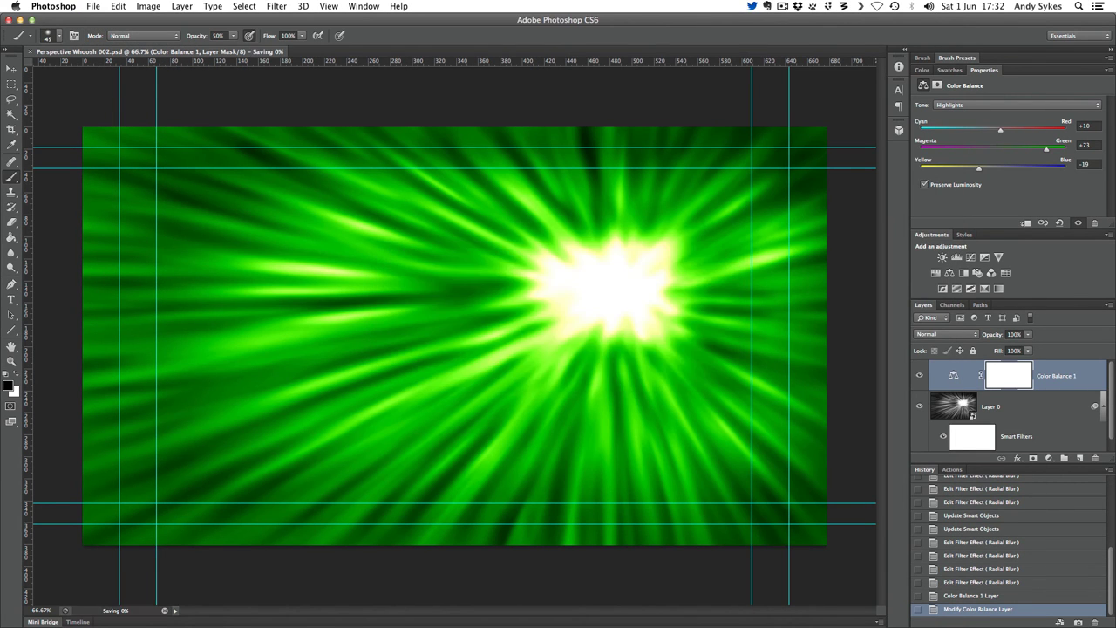
Switch to Flash, examine the first and second artwork keyframes of the green perspective whoosh, and return to Photoshop
{"action": "mouse_move", "coordinate": [406, 619]}
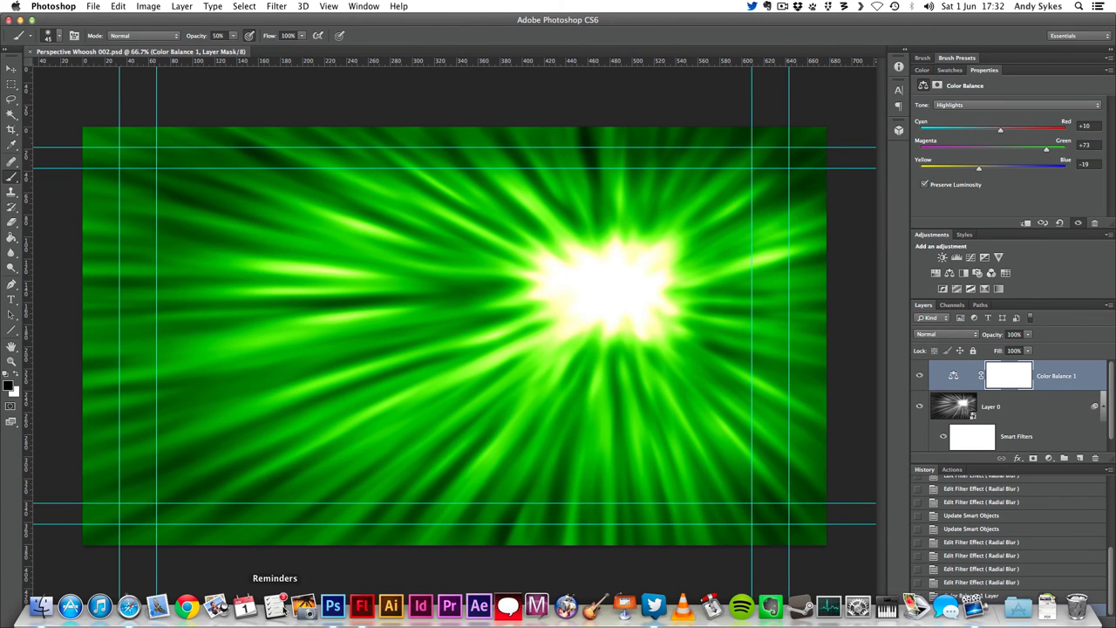
{"action": "left_click", "coordinate": [370, 613]}
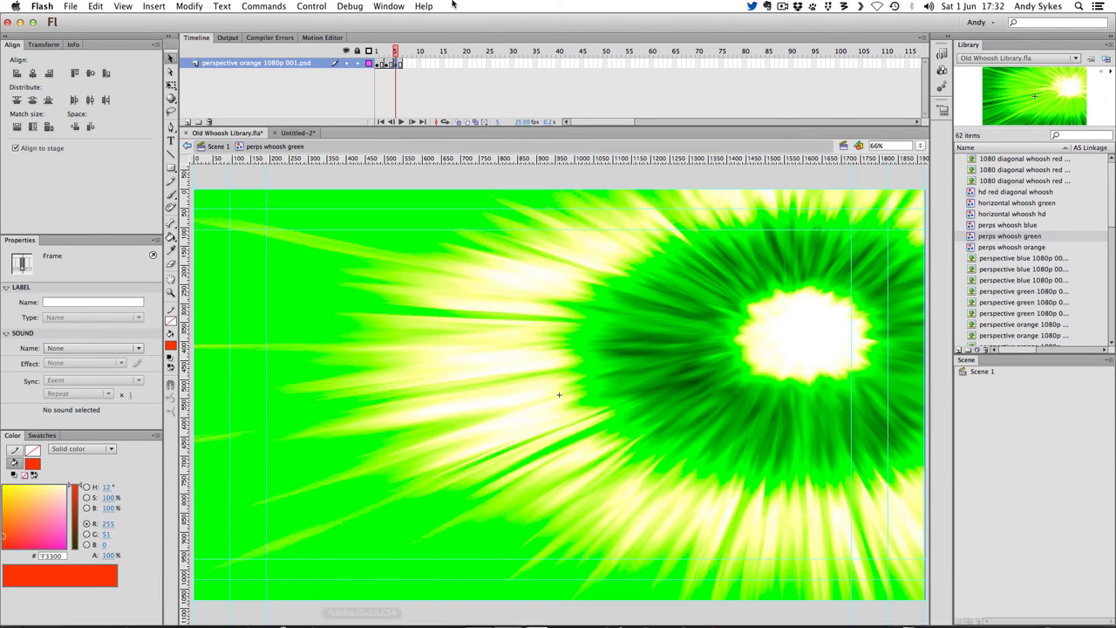
{"action": "left_click", "coordinate": [387, 65]}
{"action": "left_click", "coordinate": [379, 65]}
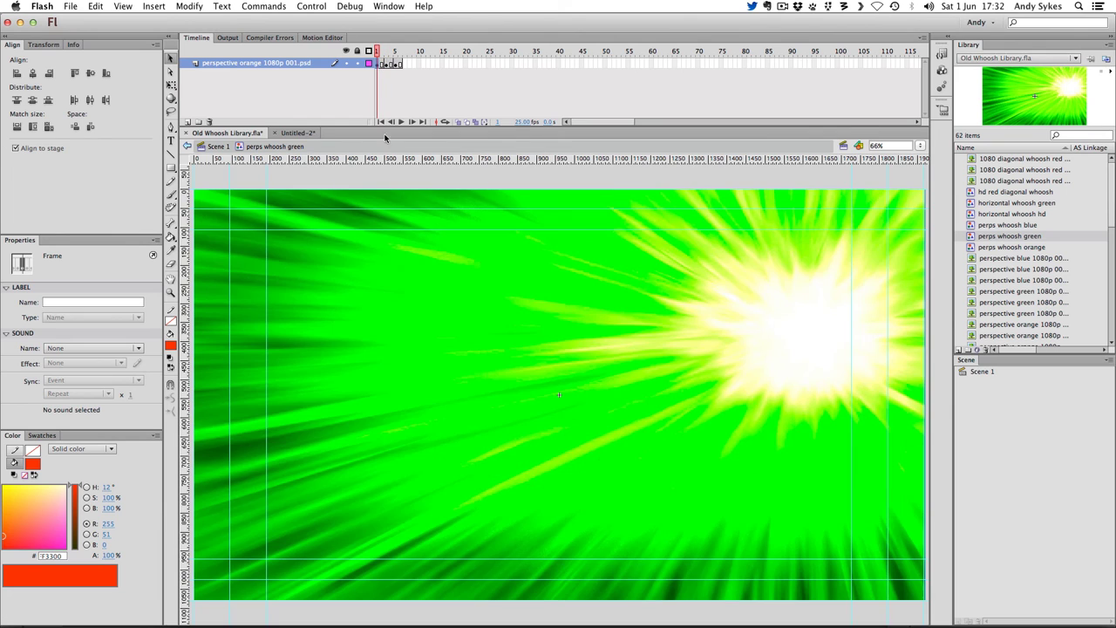
{"action": "left_click", "coordinate": [386, 65]}
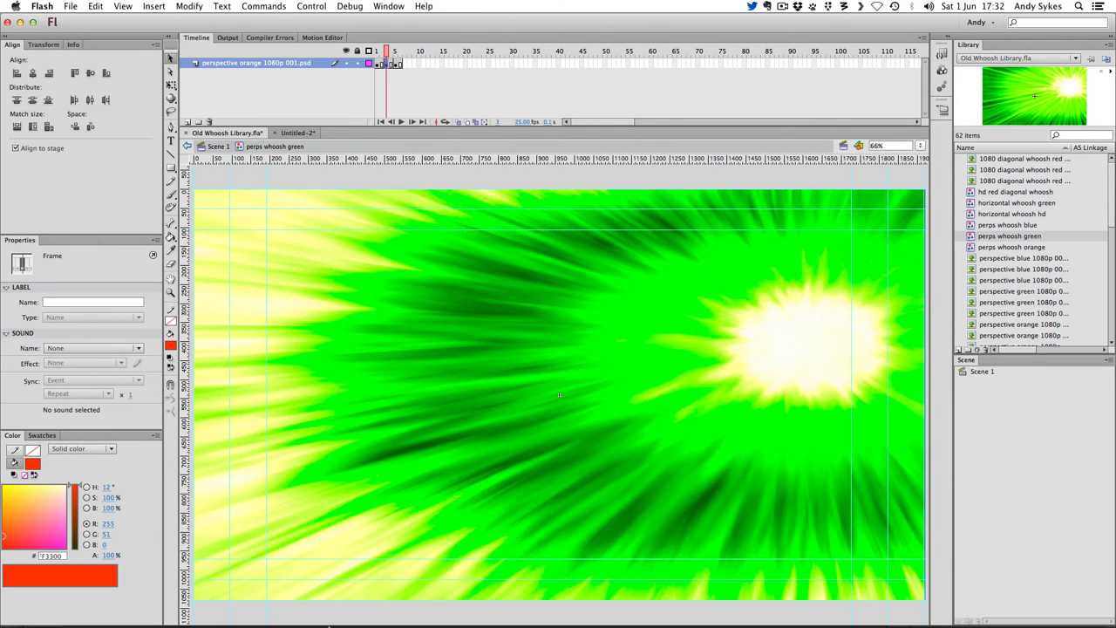
{"action": "left_click", "coordinate": [341, 617]}
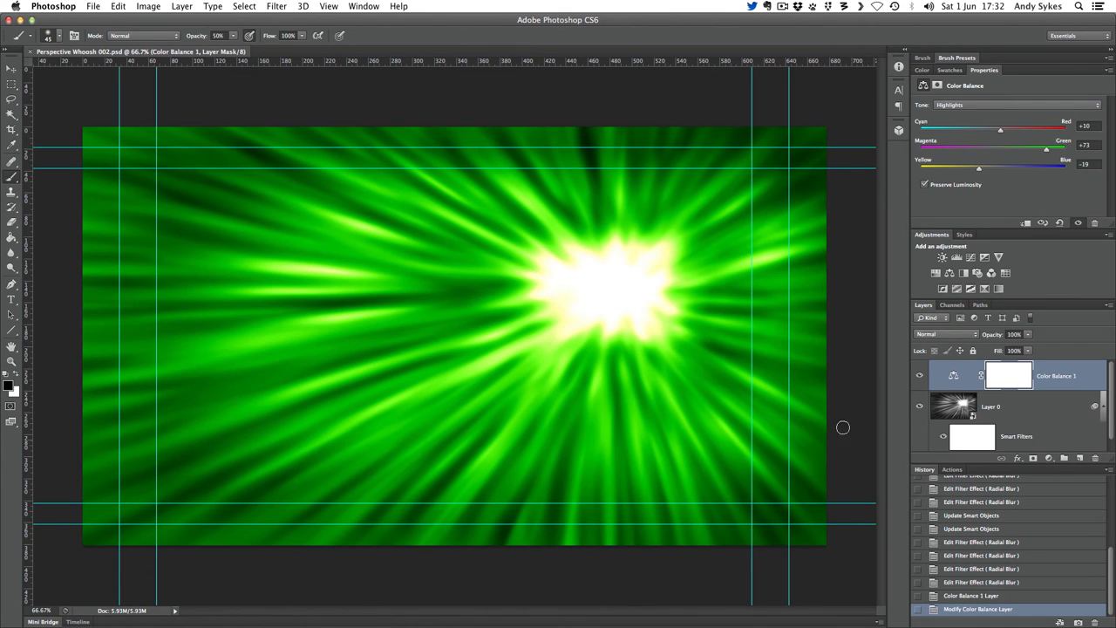
Open Layer 0's smart object contents and paint black radial strokes over the grey streaks surrounding the bright centre
{"action": "double_click", "coordinate": [938, 415]}
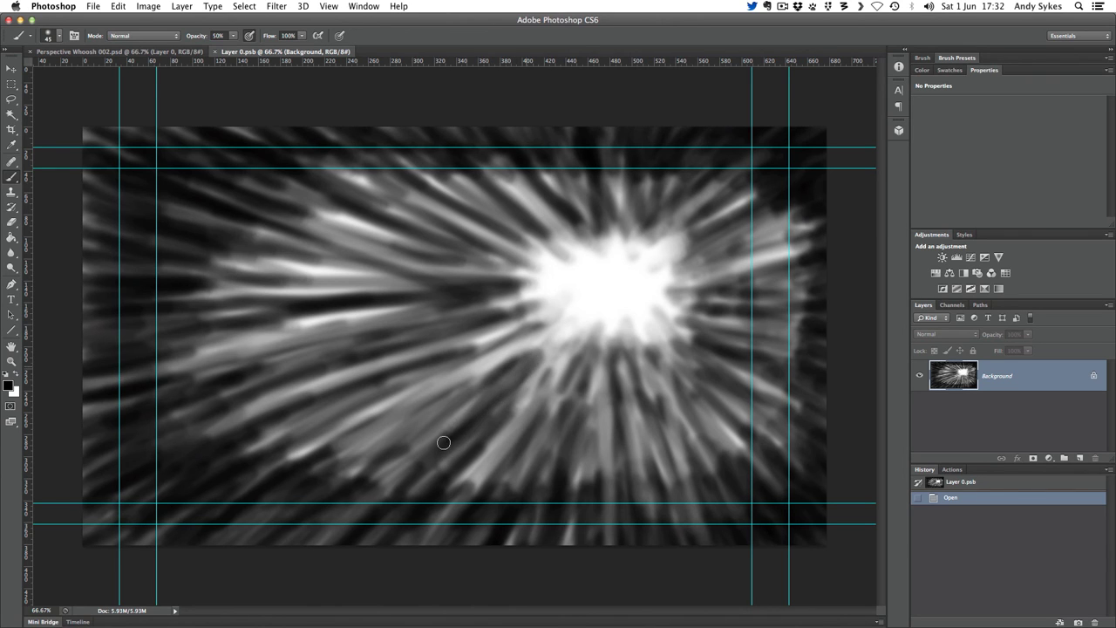
{"action": "mouse_move", "coordinate": [406, 445]}
{"action": "left_mouse_down"}
{"action": "mouse_move", "coordinate": [419, 399]}
{"action": "mouse_move", "coordinate": [398, 288]}
{"action": "mouse_move", "coordinate": [470, 196]}
{"action": "mouse_move", "coordinate": [688, 225]}
{"action": "mouse_move", "coordinate": [789, 252]}
{"action": "left_mouse_up"}
{"action": "mouse_move", "coordinate": [462, 436]}
{"action": "left_mouse_down"}
{"action": "mouse_move", "coordinate": [523, 466]}
{"action": "mouse_move", "coordinate": [788, 356]}
{"action": "mouse_move", "coordinate": [742, 208]}
{"action": "mouse_move", "coordinate": [436, 236]}
{"action": "mouse_move", "coordinate": [241, 428]}
{"action": "mouse_move", "coordinate": [362, 212]}
{"action": "left_mouse_up"}
Paint white radial strokes around the outer edges and corners, adding extra strokes along the left edge
{"action": "key", "text": "x"}
{"action": "mouse_move", "coordinate": [87, 536]}
{"action": "left_mouse_down"}
{"action": "mouse_move", "coordinate": [209, 443]}
{"action": "mouse_move", "coordinate": [169, 567]}
{"action": "mouse_move", "coordinate": [354, 488]}
{"action": "mouse_move", "coordinate": [79, 374]}
{"action": "mouse_move", "coordinate": [137, 212]}
{"action": "mouse_move", "coordinate": [204, 125]}
{"action": "mouse_move", "coordinate": [851, 120]}
{"action": "mouse_move", "coordinate": [548, 117]}
{"action": "mouse_move", "coordinate": [438, 543]}
{"action": "mouse_move", "coordinate": [805, 488]}
{"action": "mouse_move", "coordinate": [584, 553]}
{"action": "mouse_move", "coordinate": [758, 493]}
{"action": "mouse_move", "coordinate": [837, 537]}
{"action": "mouse_move", "coordinate": [871, 485]}
{"action": "mouse_move", "coordinate": [861, 412]}
{"action": "left_mouse_up"}
{"action": "mouse_move", "coordinate": [820, 191]}
{"action": "left_mouse_down"}
{"action": "mouse_move", "coordinate": [781, 175]}
{"action": "mouse_move", "coordinate": [845, 200]}
{"action": "mouse_move", "coordinate": [811, 235]}
{"action": "mouse_move", "coordinate": [844, 275]}
{"action": "mouse_move", "coordinate": [825, 335]}
{"action": "left_mouse_up"}
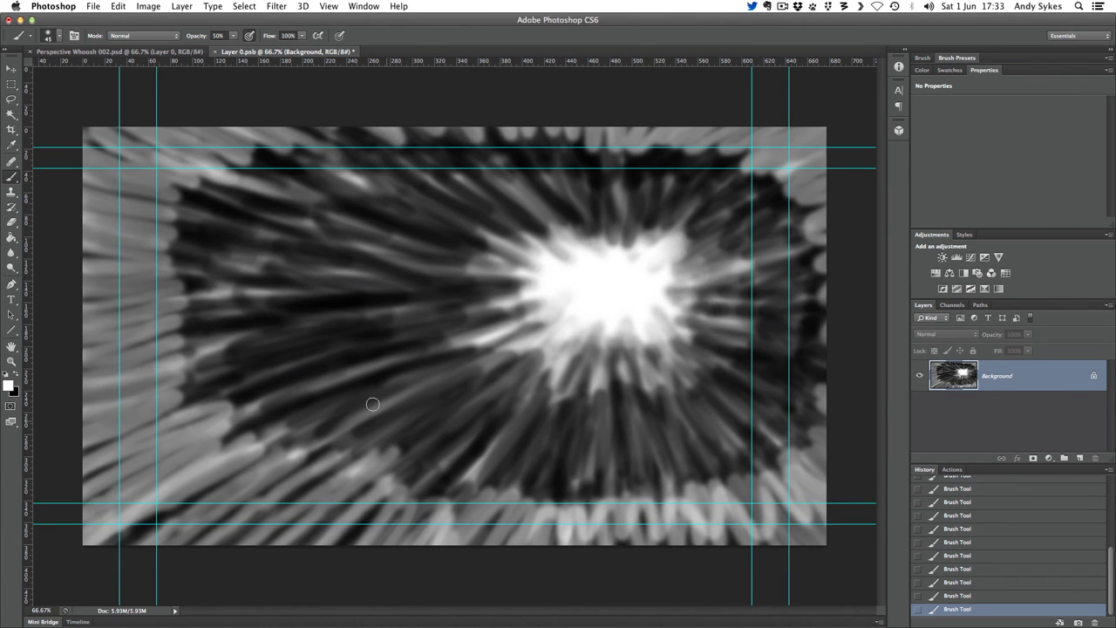
{"action": "mouse_move", "coordinate": [193, 365]}
{"action": "left_mouse_down"}
{"action": "mouse_move", "coordinate": [153, 523]}
{"action": "mouse_move", "coordinate": [111, 549]}
{"action": "mouse_move", "coordinate": [37, 555]}
{"action": "mouse_move", "coordinate": [95, 525]}
{"action": "mouse_move", "coordinate": [60, 520]}
{"action": "mouse_move", "coordinate": [60, 478]}
{"action": "mouse_move", "coordinate": [85, 422]}
{"action": "mouse_move", "coordinate": [168, 326]}
{"action": "mouse_move", "coordinate": [47, 415]}
{"action": "mouse_move", "coordinate": [132, 390]}
{"action": "mouse_move", "coordinate": [110, 371]}
{"action": "left_mouse_up"}
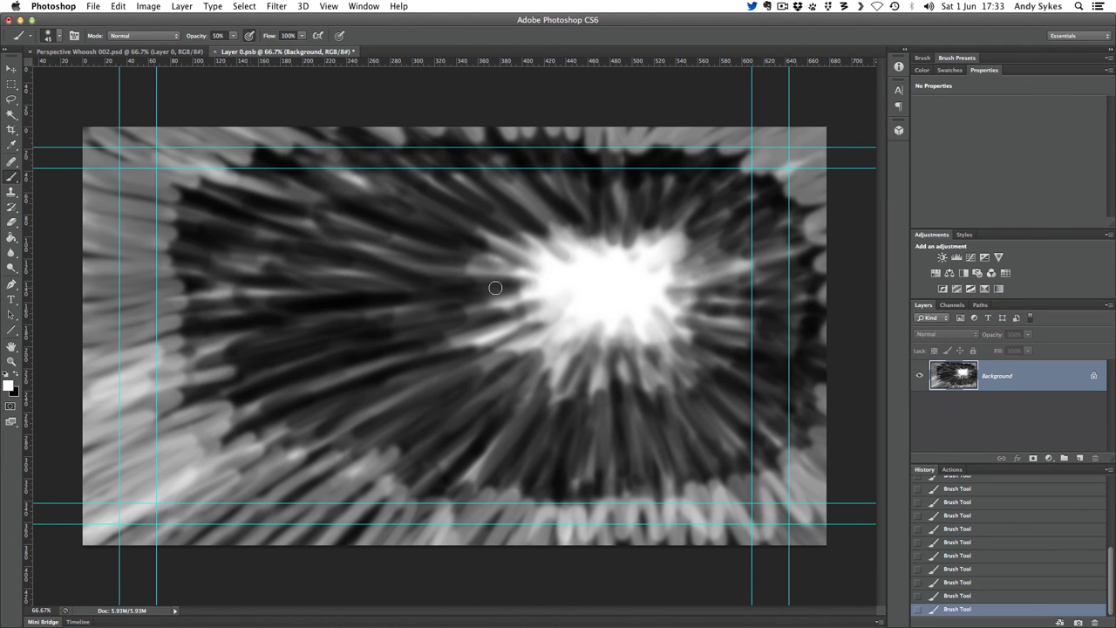
Extend the bright centre outwards with a ring of white radial strokes and darken the area around it with black strokes
{"action": "mouse_move", "coordinate": [512, 310]}
{"action": "left_mouse_down"}
{"action": "mouse_move", "coordinate": [523, 340]}
{"action": "mouse_move", "coordinate": [507, 373]}
{"action": "mouse_move", "coordinate": [596, 349]}
{"action": "mouse_move", "coordinate": [610, 392]}
{"action": "mouse_move", "coordinate": [645, 370]}
{"action": "mouse_move", "coordinate": [602, 361]}
{"action": "mouse_move", "coordinate": [585, 401]}
{"action": "mouse_move", "coordinate": [608, 378]}
{"action": "mouse_move", "coordinate": [648, 369]}
{"action": "mouse_move", "coordinate": [673, 382]}
{"action": "mouse_move", "coordinate": [669, 351]}
{"action": "mouse_move", "coordinate": [737, 373]}
{"action": "mouse_move", "coordinate": [676, 360]}
{"action": "left_mouse_up"}
{"action": "mouse_move", "coordinate": [501, 323]}
{"action": "left_mouse_down"}
{"action": "mouse_move", "coordinate": [554, 213]}
{"action": "mouse_move", "coordinate": [671, 203]}
{"action": "mouse_move", "coordinate": [728, 335]}
{"action": "left_mouse_up"}
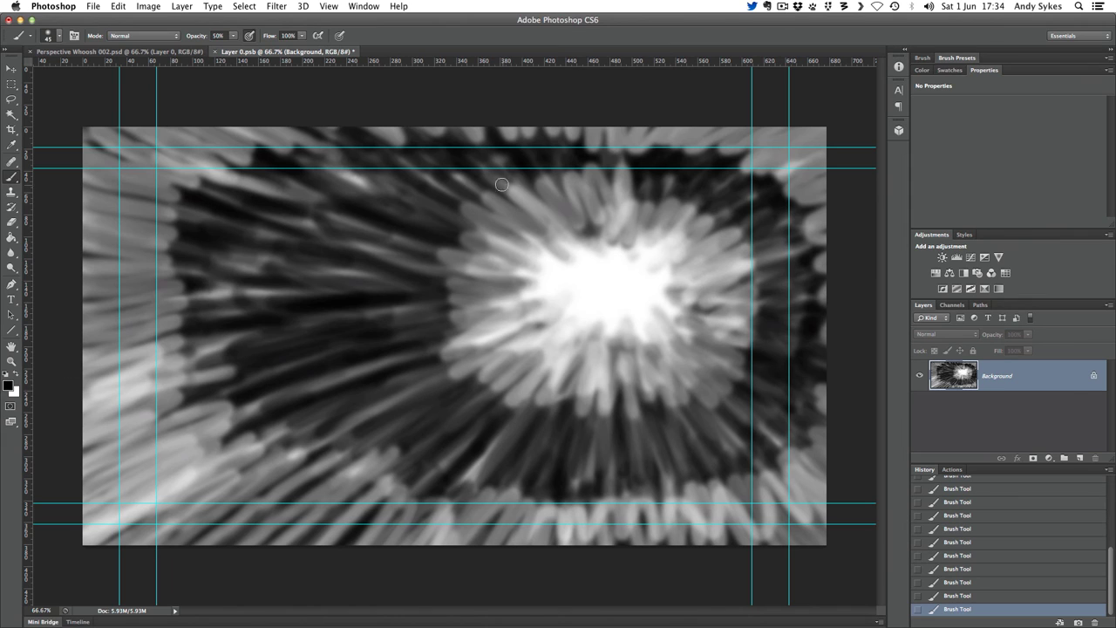
{"action": "mouse_move", "coordinate": [501, 184]}
{"action": "left_mouse_down"}
{"action": "mouse_move", "coordinate": [616, 141]}
{"action": "mouse_move", "coordinate": [585, 192]}
{"action": "mouse_move", "coordinate": [687, 191]}
{"action": "mouse_move", "coordinate": [778, 271]}
{"action": "mouse_move", "coordinate": [518, 433]}
{"action": "mouse_move", "coordinate": [653, 485]}
{"action": "mouse_move", "coordinate": [799, 374]}
{"action": "left_mouse_up"}
Brighten the outer edges and corners with more white radial strokes, and save and close the smart object contents
{"action": "key", "text": "x"}
{"action": "mouse_move", "coordinate": [271, 532]}
{"action": "left_mouse_down"}
{"action": "mouse_move", "coordinate": [357, 527]}
{"action": "mouse_move", "coordinate": [217, 579]}
{"action": "mouse_move", "coordinate": [93, 581]}
{"action": "mouse_move", "coordinate": [327, 560]}
{"action": "mouse_move", "coordinate": [496, 501]}
{"action": "mouse_move", "coordinate": [582, 539]}
{"action": "mouse_move", "coordinate": [670, 557]}
{"action": "mouse_move", "coordinate": [637, 488]}
{"action": "mouse_move", "coordinate": [731, 495]}
{"action": "mouse_move", "coordinate": [804, 526]}
{"action": "mouse_move", "coordinate": [813, 545]}
{"action": "mouse_move", "coordinate": [748, 492]}
{"action": "left_mouse_up"}
{"action": "mouse_move", "coordinate": [92, 127]}
{"action": "left_mouse_down"}
{"action": "mouse_move", "coordinate": [113, 322]}
{"action": "mouse_move", "coordinate": [124, 122]}
{"action": "mouse_move", "coordinate": [822, 105]}
{"action": "mouse_move", "coordinate": [288, 87]}
{"action": "left_mouse_up"}
{"action": "key", "text": "super+s"}
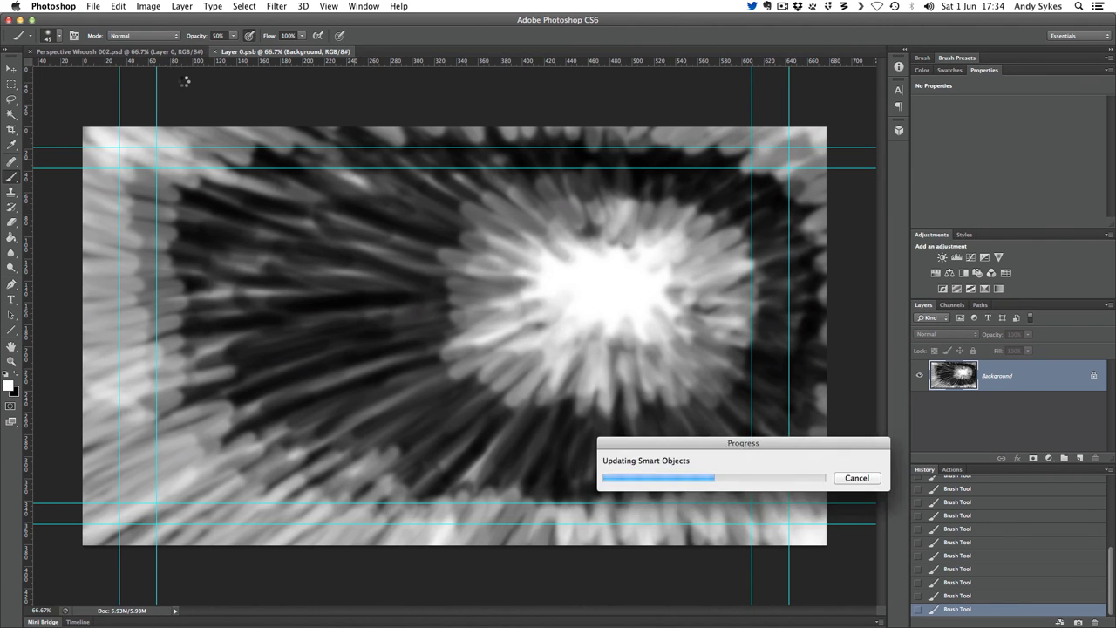
{"action": "left_click", "coordinate": [216, 51]}
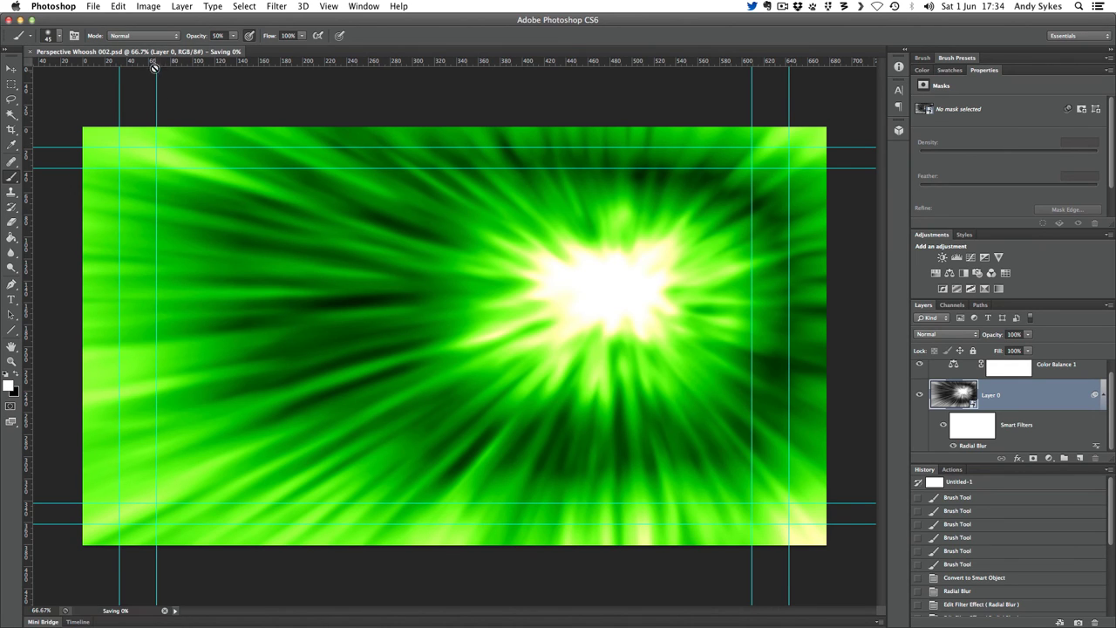
Save the document under the new name Perspective Whoosh 003.psd, accepting the Photoshop format options
{"action": "left_click", "coordinate": [100, 6]}
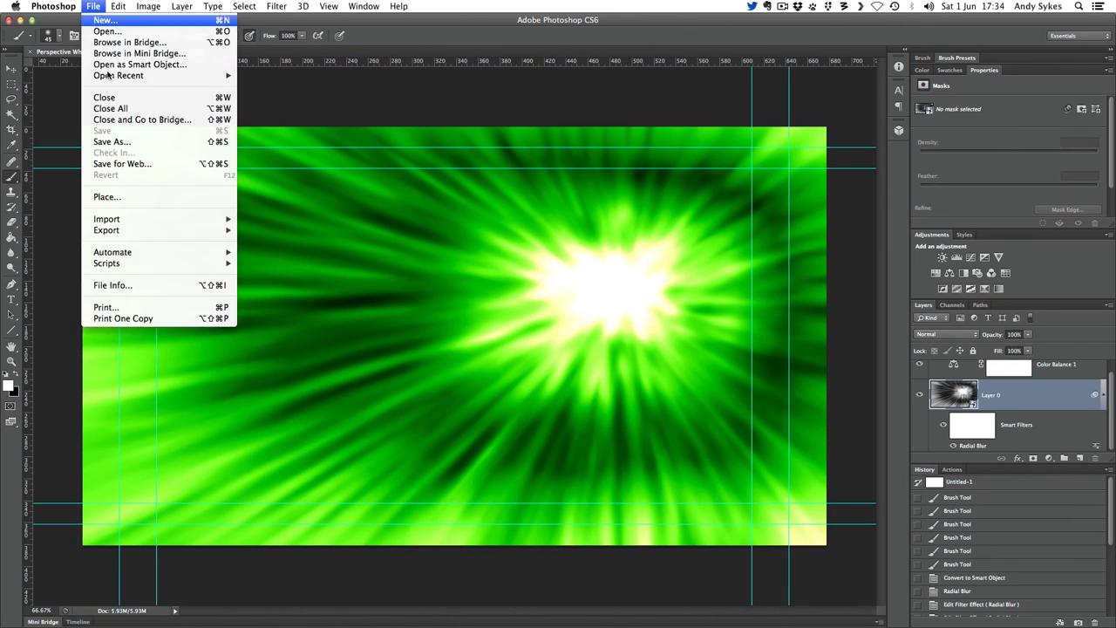
{"action": "left_click", "coordinate": [122, 142]}
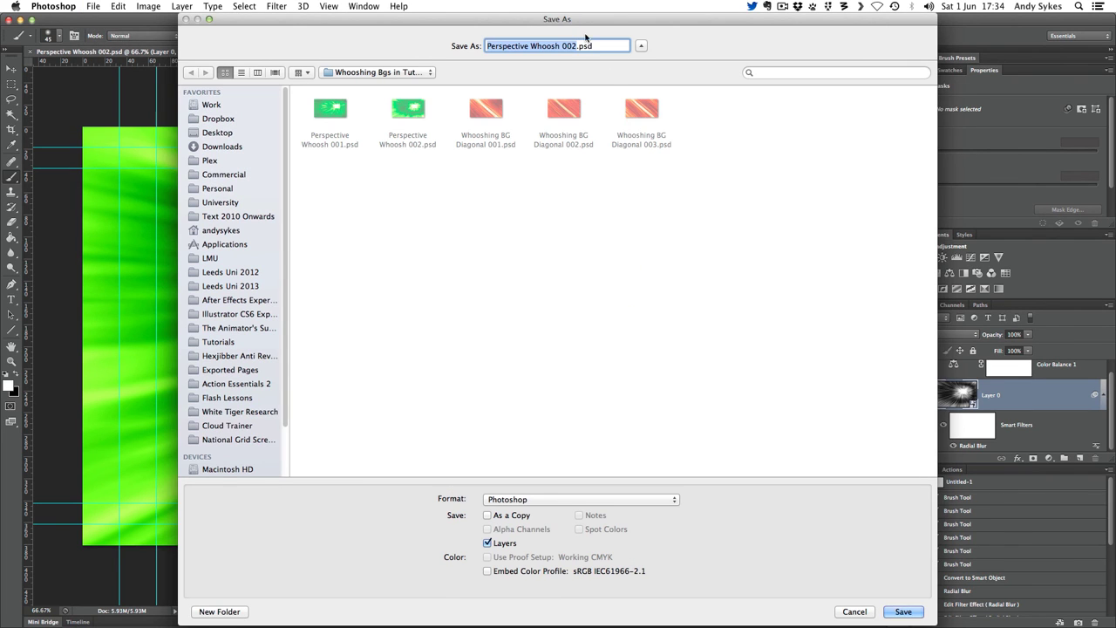
{"action": "left_click", "coordinate": [574, 46]}
{"action": "key", "text": "Return"}
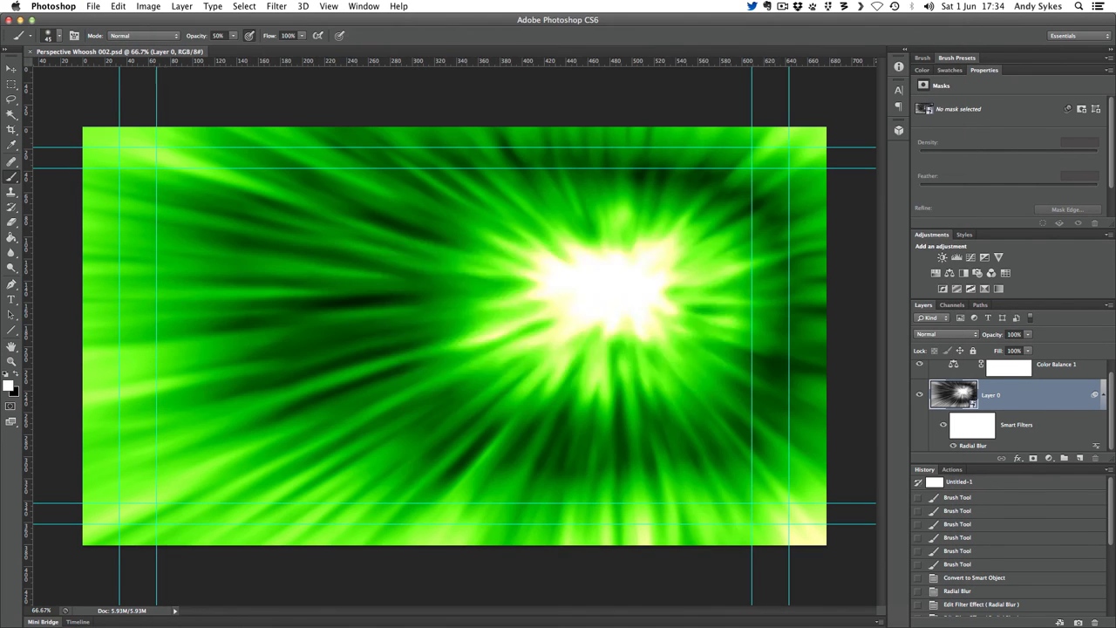
{"action": "left_click", "coordinate": [689, 271]}
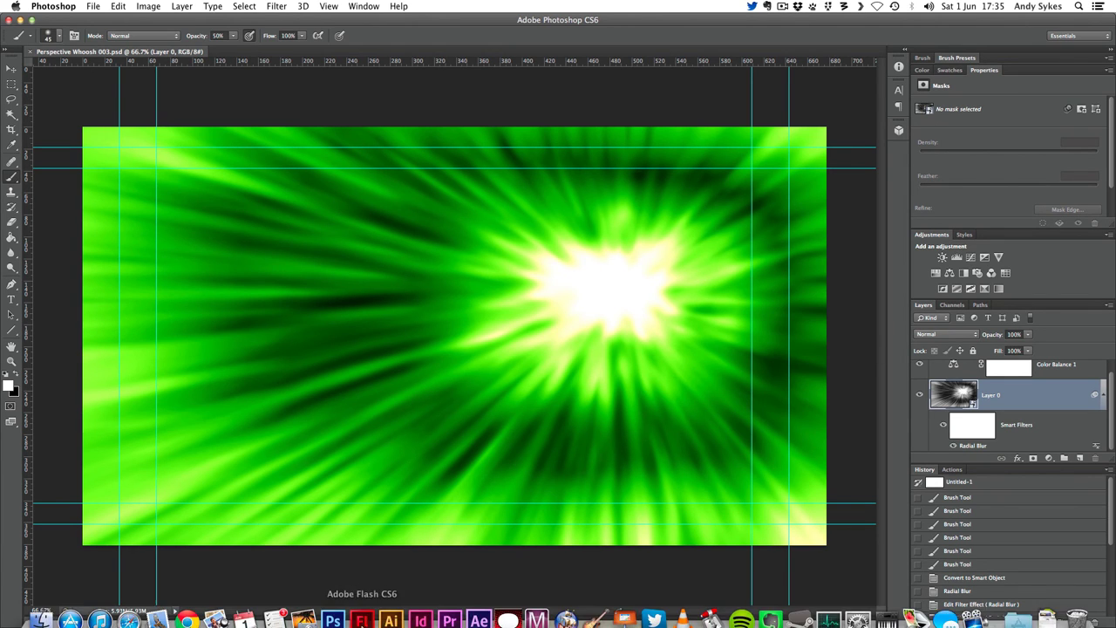
Switch to Flash, examine the green perspective whoosh artwork at frame 5, and return to Photoshop
{"action": "left_click", "coordinate": [366, 606]}
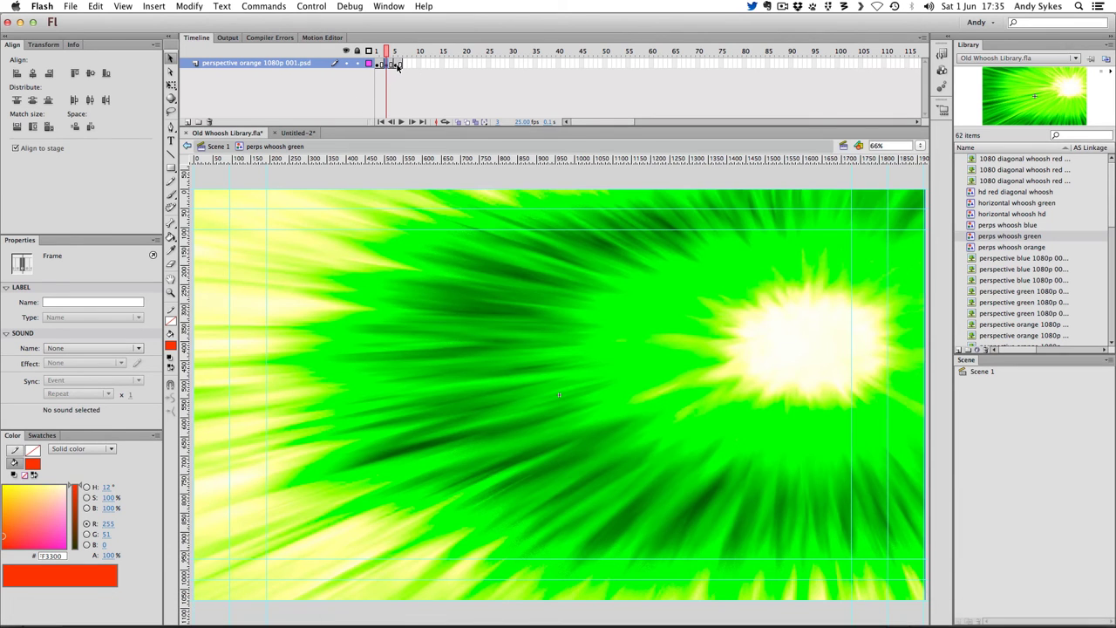
{"action": "left_click", "coordinate": [397, 64]}
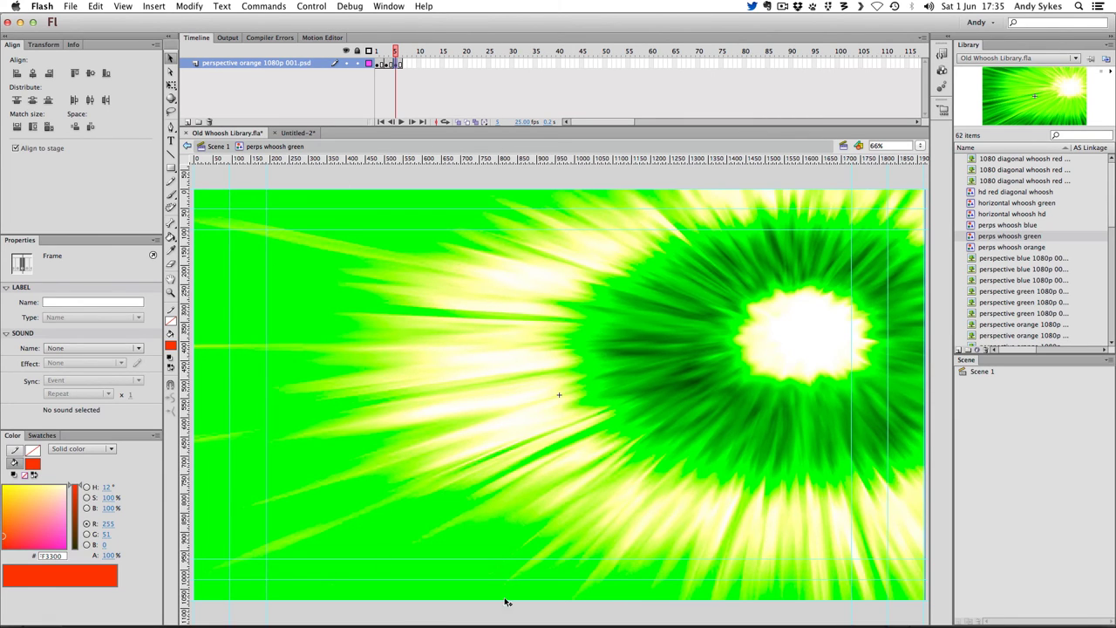
{"action": "mouse_move", "coordinate": [384, 626]}
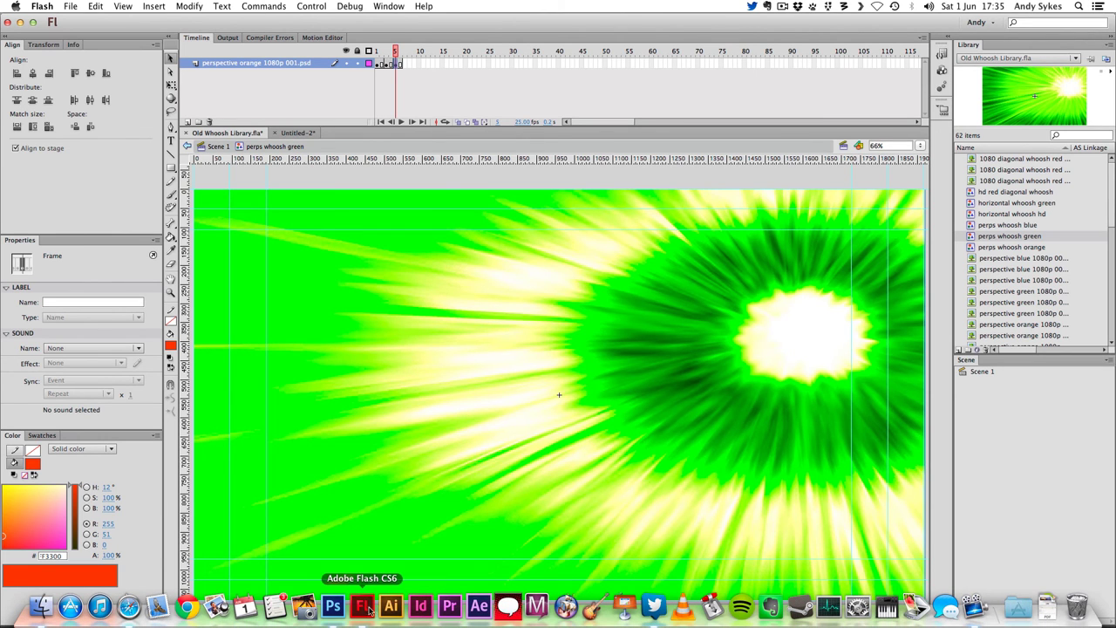
{"action": "left_click", "coordinate": [333, 608]}
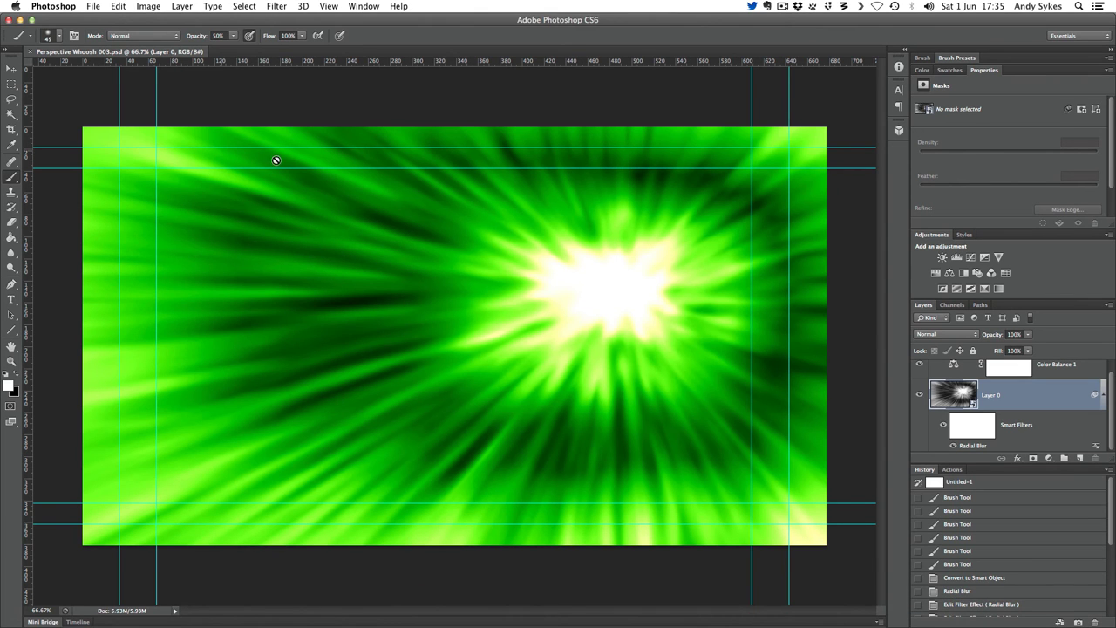
Open the contents of the Layer 0 smart object and darken the grey area around the bright centre with black radial strokes
{"action": "double_click", "coordinate": [960, 394]}
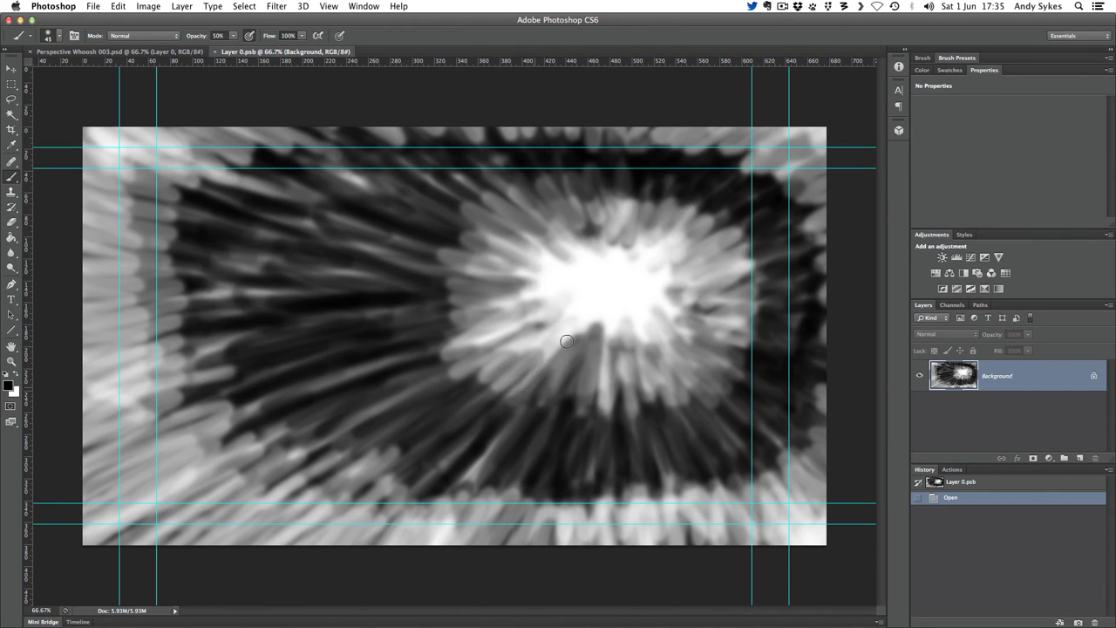
{"action": "mouse_move", "coordinate": [566, 341]}
{"action": "left_mouse_down"}
{"action": "mouse_move", "coordinate": [465, 370]}
{"action": "mouse_move", "coordinate": [490, 320]}
{"action": "mouse_move", "coordinate": [501, 339]}
{"action": "mouse_move", "coordinate": [510, 297]}
{"action": "mouse_move", "coordinate": [459, 331]}
{"action": "mouse_move", "coordinate": [515, 325]}
{"action": "mouse_move", "coordinate": [512, 301]}
{"action": "mouse_move", "coordinate": [459, 281]}
{"action": "mouse_move", "coordinate": [518, 268]}
{"action": "mouse_move", "coordinate": [475, 224]}
{"action": "mouse_move", "coordinate": [525, 202]}
{"action": "mouse_move", "coordinate": [565, 220]}
{"action": "mouse_move", "coordinate": [591, 200]}
{"action": "mouse_move", "coordinate": [617, 211]}
{"action": "mouse_move", "coordinate": [627, 235]}
{"action": "mouse_move", "coordinate": [657, 215]}
{"action": "mouse_move", "coordinate": [681, 221]}
{"action": "mouse_move", "coordinate": [662, 236]}
{"action": "mouse_move", "coordinate": [715, 231]}
{"action": "mouse_move", "coordinate": [675, 260]}
{"action": "mouse_move", "coordinate": [748, 255]}
{"action": "mouse_move", "coordinate": [760, 304]}
{"action": "left_mouse_up"}
{"action": "mouse_move", "coordinate": [676, 315]}
{"action": "left_mouse_down"}
{"action": "mouse_move", "coordinate": [729, 332]}
{"action": "mouse_move", "coordinate": [746, 319]}
{"action": "mouse_move", "coordinate": [699, 296]}
{"action": "mouse_move", "coordinate": [750, 292]}
{"action": "mouse_move", "coordinate": [702, 231]}
{"action": "left_mouse_up"}
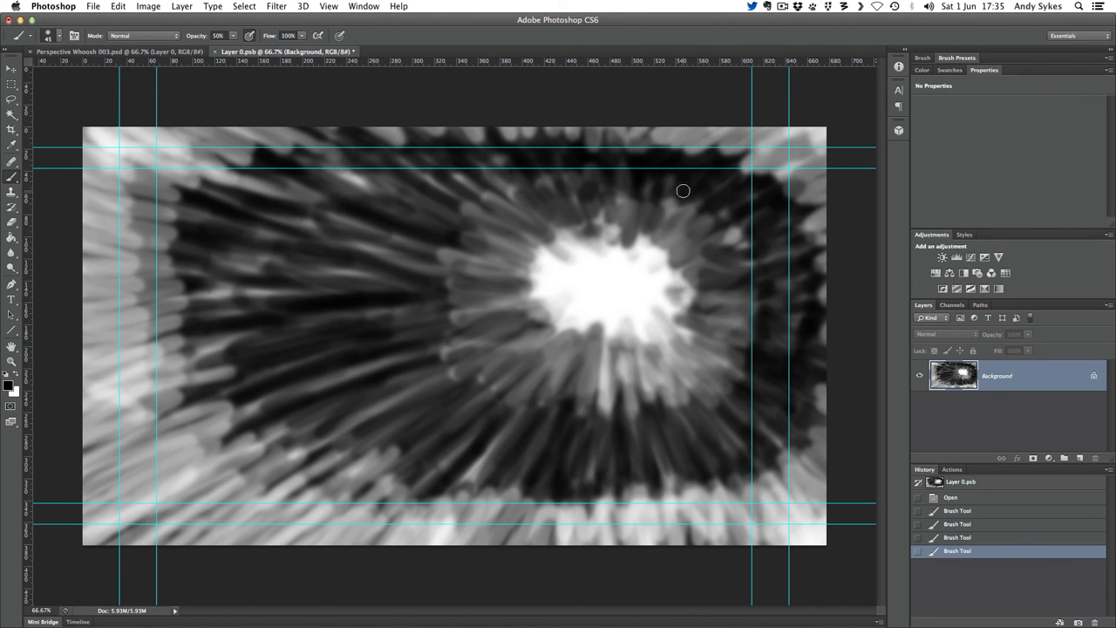
{"action": "mouse_move", "coordinate": [624, 375]}
{"action": "left_mouse_down"}
{"action": "mouse_move", "coordinate": [652, 373]}
{"action": "mouse_move", "coordinate": [666, 375]}
{"action": "mouse_move", "coordinate": [698, 409]}
{"action": "mouse_move", "coordinate": [665, 350]}
{"action": "mouse_move", "coordinate": [727, 377]}
{"action": "mouse_move", "coordinate": [693, 352]}
{"action": "left_mouse_up"}
{"action": "mouse_move", "coordinate": [604, 353]}
{"action": "left_mouse_down"}
{"action": "mouse_move", "coordinate": [608, 407]}
{"action": "mouse_move", "coordinate": [584, 360]}
{"action": "mouse_move", "coordinate": [528, 388]}
{"action": "mouse_move", "coordinate": [538, 343]}
{"action": "mouse_move", "coordinate": [464, 336]}
{"action": "mouse_move", "coordinate": [498, 308]}
{"action": "mouse_move", "coordinate": [482, 293]}
{"action": "mouse_move", "coordinate": [518, 286]}
{"action": "mouse_move", "coordinate": [456, 261]}
{"action": "mouse_move", "coordinate": [510, 250]}
{"action": "mouse_move", "coordinate": [503, 220]}
{"action": "mouse_move", "coordinate": [563, 190]}
{"action": "mouse_move", "coordinate": [609, 210]}
{"action": "mouse_move", "coordinate": [631, 182]}
{"action": "mouse_move", "coordinate": [637, 211]}
{"action": "mouse_move", "coordinate": [674, 185]}
{"action": "mouse_move", "coordinate": [672, 219]}
{"action": "mouse_move", "coordinate": [708, 208]}
{"action": "mouse_move", "coordinate": [693, 243]}
{"action": "mouse_move", "coordinate": [705, 254]}
{"action": "mouse_move", "coordinate": [728, 242]}
{"action": "mouse_move", "coordinate": [785, 257]}
{"action": "left_mouse_up"}
{"action": "mouse_move", "coordinate": [771, 315]}
{"action": "left_mouse_down"}
{"action": "mouse_move", "coordinate": [750, 243]}
{"action": "mouse_move", "coordinate": [698, 255]}
{"action": "mouse_move", "coordinate": [709, 236]}
{"action": "mouse_move", "coordinate": [677, 241]}
{"action": "mouse_move", "coordinate": [674, 193]}
{"action": "left_mouse_up"}
{"action": "mouse_move", "coordinate": [667, 349]}
{"action": "left_mouse_down"}
{"action": "mouse_move", "coordinate": [738, 364]}
{"action": "mouse_move", "coordinate": [759, 333]}
{"action": "mouse_move", "coordinate": [652, 393]}
{"action": "mouse_move", "coordinate": [621, 353]}
{"action": "mouse_move", "coordinate": [567, 366]}
{"action": "mouse_move", "coordinate": [482, 331]}
{"action": "left_mouse_up"}
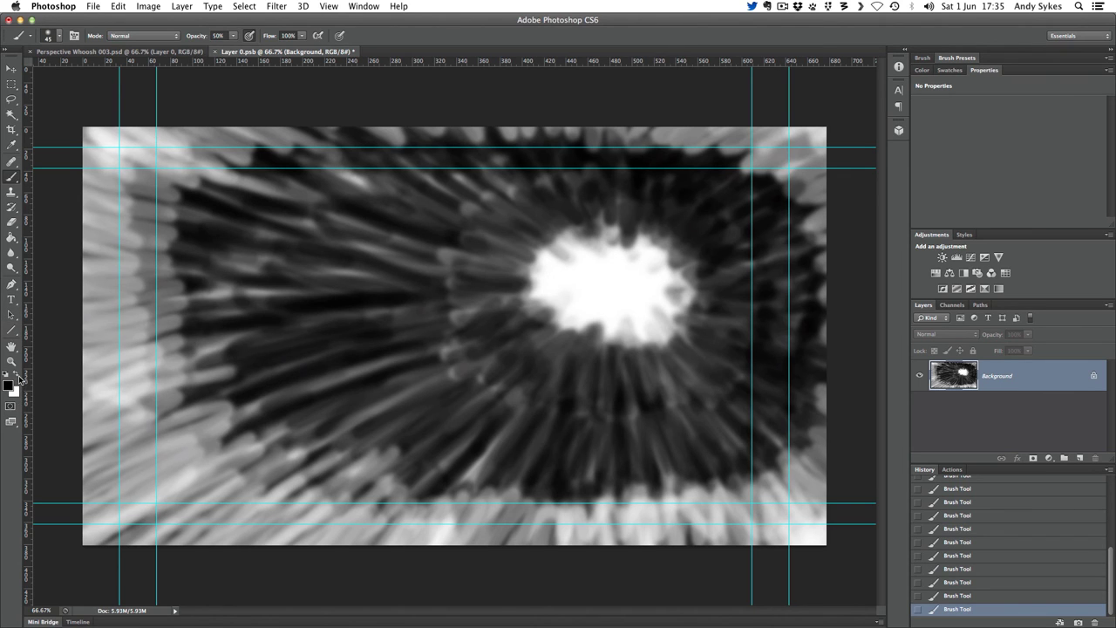
Add white radial strokes all around outside the dark ring and tone down the outer edges and corners with black radial strokes
{"action": "mouse_move", "coordinate": [523, 399]}
{"action": "left_mouse_down"}
{"action": "mouse_move", "coordinate": [424, 492]}
{"action": "mouse_move", "coordinate": [488, 411]}
{"action": "mouse_move", "coordinate": [488, 359]}
{"action": "mouse_move", "coordinate": [257, 422]}
{"action": "mouse_move", "coordinate": [394, 327]}
{"action": "mouse_move", "coordinate": [367, 299]}
{"action": "left_mouse_up"}
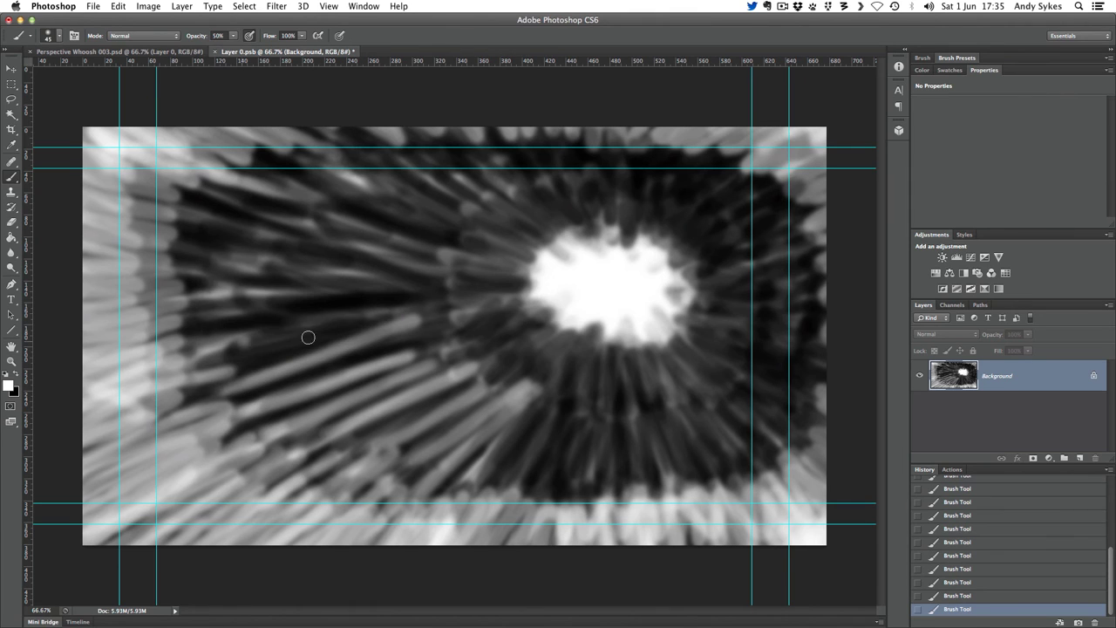
{"action": "mouse_move", "coordinate": [308, 337]}
{"action": "left_mouse_down"}
{"action": "mouse_move", "coordinate": [234, 304]}
{"action": "mouse_move", "coordinate": [254, 258]}
{"action": "mouse_move", "coordinate": [281, 227]}
{"action": "mouse_move", "coordinate": [330, 205]}
{"action": "mouse_move", "coordinate": [414, 198]}
{"action": "mouse_move", "coordinate": [419, 173]}
{"action": "mouse_move", "coordinate": [469, 156]}
{"action": "mouse_move", "coordinate": [475, 127]}
{"action": "mouse_move", "coordinate": [530, 158]}
{"action": "mouse_move", "coordinate": [552, 129]}
{"action": "mouse_move", "coordinate": [585, 166]}
{"action": "mouse_move", "coordinate": [647, 136]}
{"action": "mouse_move", "coordinate": [667, 169]}
{"action": "mouse_move", "coordinate": [711, 159]}
{"action": "mouse_move", "coordinate": [756, 169]}
{"action": "mouse_move", "coordinate": [824, 283]}
{"action": "mouse_move", "coordinate": [507, 495]}
{"action": "mouse_move", "coordinate": [754, 491]}
{"action": "mouse_move", "coordinate": [746, 390]}
{"action": "mouse_move", "coordinate": [807, 317]}
{"action": "mouse_move", "coordinate": [801, 211]}
{"action": "mouse_move", "coordinate": [754, 239]}
{"action": "mouse_move", "coordinate": [778, 343]}
{"action": "left_mouse_up"}
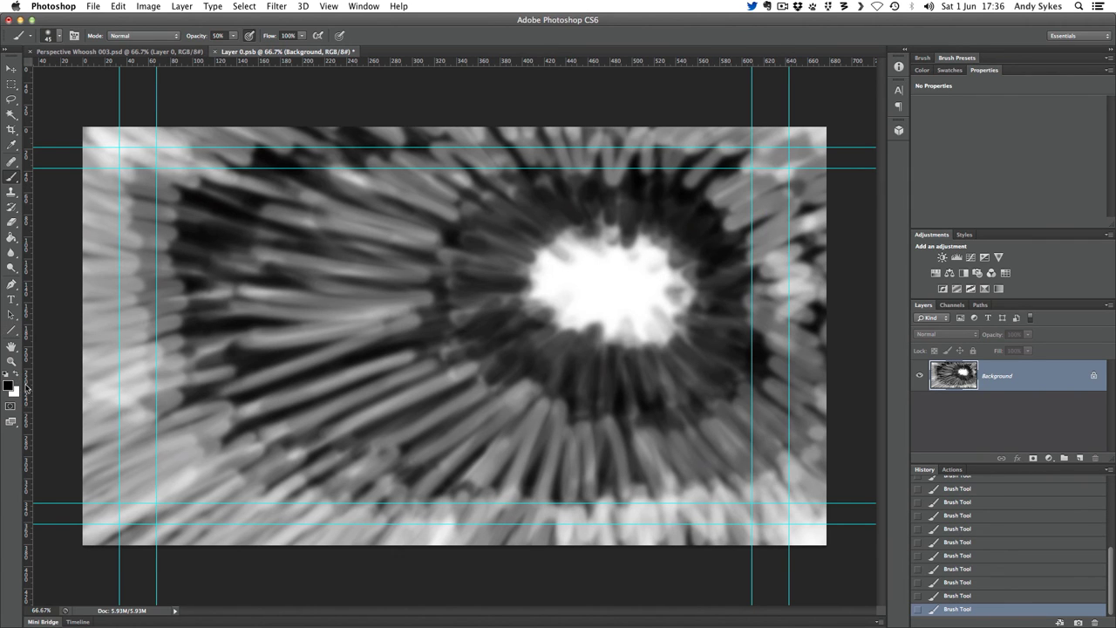
{"action": "mouse_move", "coordinate": [234, 448]}
{"action": "left_mouse_down"}
{"action": "mouse_move", "coordinate": [104, 514]}
{"action": "mouse_move", "coordinate": [122, 480]}
{"action": "mouse_move", "coordinate": [274, 456]}
{"action": "mouse_move", "coordinate": [183, 523]}
{"action": "mouse_move", "coordinate": [223, 561]}
{"action": "mouse_move", "coordinate": [331, 514]}
{"action": "mouse_move", "coordinate": [400, 519]}
{"action": "mouse_move", "coordinate": [425, 566]}
{"action": "mouse_move", "coordinate": [488, 527]}
{"action": "mouse_move", "coordinate": [544, 523]}
{"action": "mouse_move", "coordinate": [606, 480]}
{"action": "mouse_move", "coordinate": [724, 506]}
{"action": "mouse_move", "coordinate": [820, 471]}
{"action": "mouse_move", "coordinate": [802, 432]}
{"action": "left_mouse_up"}
{"action": "mouse_move", "coordinate": [53, 428]}
{"action": "left_mouse_down"}
{"action": "mouse_move", "coordinate": [73, 308]}
{"action": "mouse_move", "coordinate": [130, 140]}
{"action": "mouse_move", "coordinate": [336, 139]}
{"action": "left_mouse_up"}
{"action": "mouse_move", "coordinate": [643, 148]}
{"action": "left_mouse_down"}
{"action": "mouse_move", "coordinate": [365, 114]}
{"action": "mouse_move", "coordinate": [209, 136]}
{"action": "left_mouse_up"}
{"action": "mouse_move", "coordinate": [741, 514]}
{"action": "left_mouse_down"}
{"action": "mouse_move", "coordinate": [821, 552]}
{"action": "mouse_move", "coordinate": [811, 318]}
{"action": "mouse_move", "coordinate": [839, 282]}
{"action": "mouse_move", "coordinate": [824, 201]}
{"action": "mouse_move", "coordinate": [759, 139]}
{"action": "left_mouse_up"}
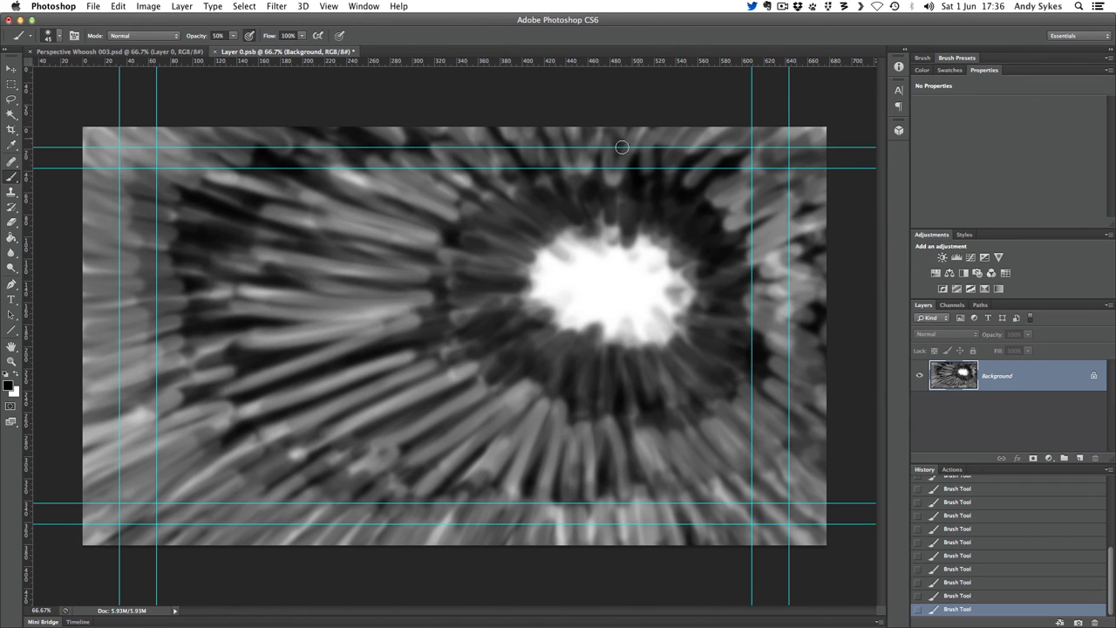
Brighten the band around the dark ring with a denser pass of white radial strokes
{"action": "left_click", "coordinate": [16, 374]}
{"action": "mouse_move", "coordinate": [451, 364]}
{"action": "left_mouse_down"}
{"action": "mouse_move", "coordinate": [387, 367]}
{"action": "mouse_move", "coordinate": [359, 352]}
{"action": "left_mouse_up"}
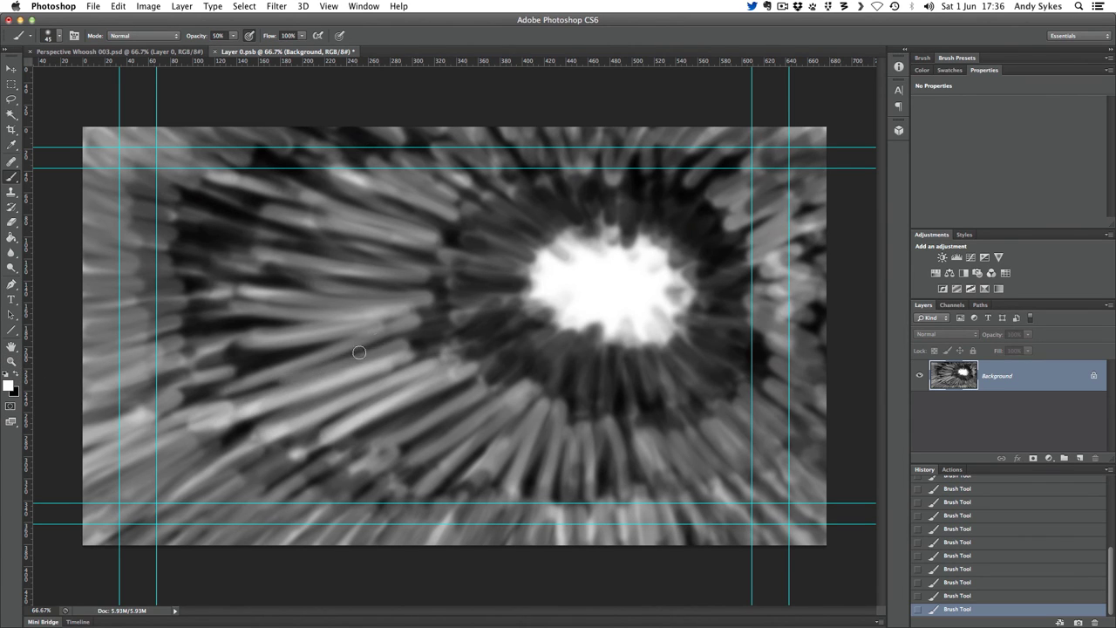
{"action": "mouse_move", "coordinate": [251, 353]}
{"action": "left_mouse_down"}
{"action": "mouse_move", "coordinate": [349, 338]}
{"action": "mouse_move", "coordinate": [355, 317]}
{"action": "mouse_move", "coordinate": [174, 257]}
{"action": "mouse_move", "coordinate": [326, 267]}
{"action": "mouse_move", "coordinate": [410, 214]}
{"action": "mouse_move", "coordinate": [347, 191]}
{"action": "mouse_move", "coordinate": [562, 144]}
{"action": "mouse_move", "coordinate": [752, 337]}
{"action": "mouse_move", "coordinate": [798, 357]}
{"action": "mouse_move", "coordinate": [575, 436]}
{"action": "mouse_move", "coordinate": [736, 414]}
{"action": "mouse_move", "coordinate": [784, 384]}
{"action": "mouse_move", "coordinate": [789, 348]}
{"action": "mouse_move", "coordinate": [453, 430]}
{"action": "mouse_move", "coordinate": [274, 264]}
{"action": "mouse_move", "coordinate": [319, 211]}
{"action": "mouse_move", "coordinate": [501, 144]}
{"action": "mouse_move", "coordinate": [784, 279]}
{"action": "left_mouse_up"}
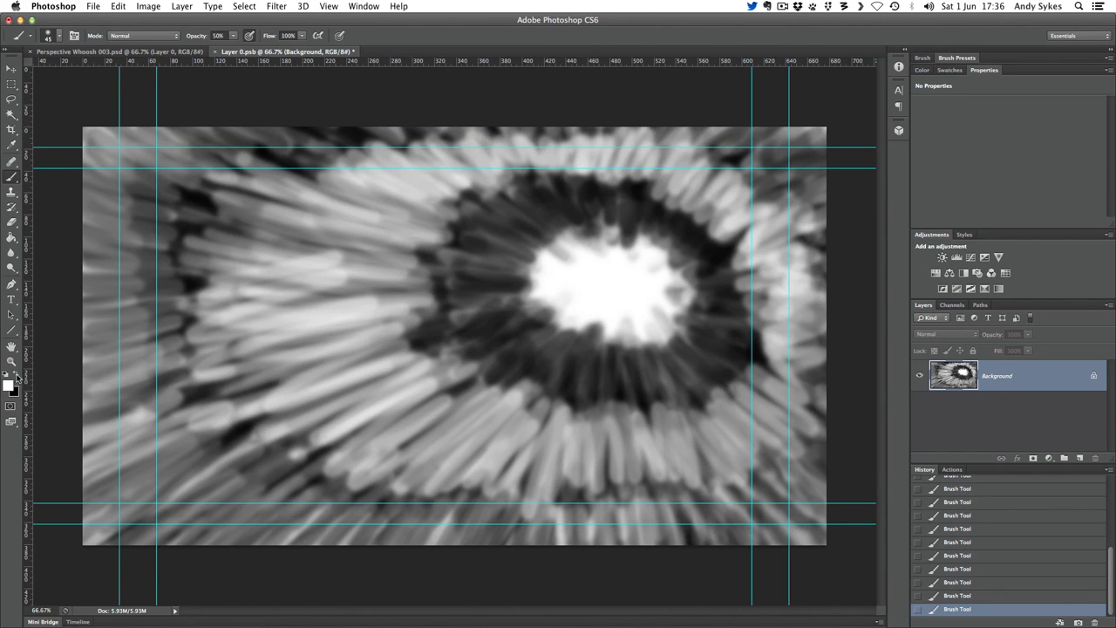
Darken the canvas edges outside the bright band with black radial strokes, mainly along the left side
{"action": "left_click", "coordinate": [15, 374]}
{"action": "mouse_move", "coordinate": [252, 413]}
{"action": "left_mouse_down"}
{"action": "mouse_move", "coordinate": [93, 500]}
{"action": "mouse_move", "coordinate": [71, 495]}
{"action": "mouse_move", "coordinate": [80, 468]}
{"action": "mouse_move", "coordinate": [151, 390]}
{"action": "mouse_move", "coordinate": [82, 344]}
{"action": "mouse_move", "coordinate": [156, 293]}
{"action": "mouse_move", "coordinate": [99, 291]}
{"action": "mouse_move", "coordinate": [95, 275]}
{"action": "mouse_move", "coordinate": [185, 244]}
{"action": "mouse_move", "coordinate": [122, 203]}
{"action": "mouse_move", "coordinate": [134, 163]}
{"action": "mouse_move", "coordinate": [233, 175]}
{"action": "mouse_move", "coordinate": [229, 136]}
{"action": "mouse_move", "coordinate": [329, 159]}
{"action": "mouse_move", "coordinate": [374, 139]}
{"action": "left_mouse_up"}
{"action": "left_click_drag", "start_coordinate": [96, 194], "coordinate": [218, 248]}
{"action": "mouse_move", "coordinate": [361, 514]}
{"action": "left_mouse_down"}
{"action": "mouse_move", "coordinate": [386, 560]}
{"action": "mouse_move", "coordinate": [713, 488]}
{"action": "mouse_move", "coordinate": [869, 493]}
{"action": "mouse_move", "coordinate": [819, 202]}
{"action": "mouse_move", "coordinate": [842, 149]}
{"action": "mouse_move", "coordinate": [672, 107]}
{"action": "left_mouse_up"}
{"action": "left_click_drag", "start_coordinate": [246, 126], "coordinate": [206, 244]}
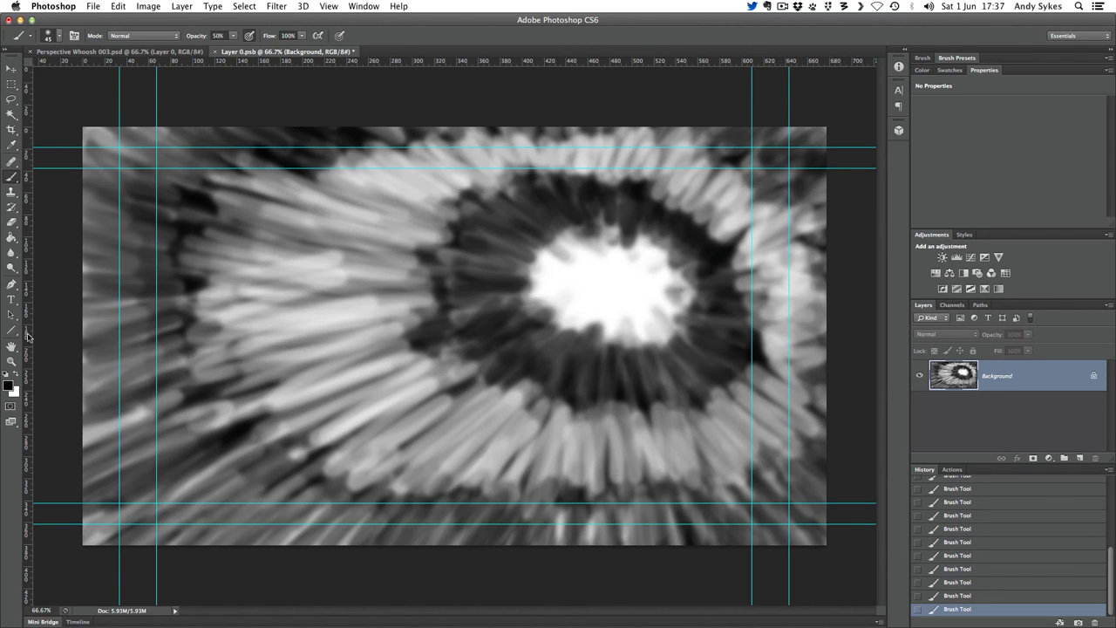
Extend and thicken the bright band with more white radial strokes, including its lower part
{"action": "key", "text": "x"}
{"action": "mouse_move", "coordinate": [244, 165]}
{"action": "left_mouse_down"}
{"action": "mouse_move", "coordinate": [326, 146]}
{"action": "mouse_move", "coordinate": [358, 189]}
{"action": "mouse_move", "coordinate": [276, 322]}
{"action": "mouse_move", "coordinate": [278, 376]}
{"action": "mouse_move", "coordinate": [217, 464]}
{"action": "mouse_move", "coordinate": [344, 430]}
{"action": "mouse_move", "coordinate": [382, 443]}
{"action": "mouse_move", "coordinate": [376, 349]}
{"action": "mouse_move", "coordinate": [704, 426]}
{"action": "mouse_move", "coordinate": [713, 487]}
{"action": "mouse_move", "coordinate": [773, 382]}
{"action": "mouse_move", "coordinate": [755, 276]}
{"action": "mouse_move", "coordinate": [526, 142]}
{"action": "left_mouse_up"}
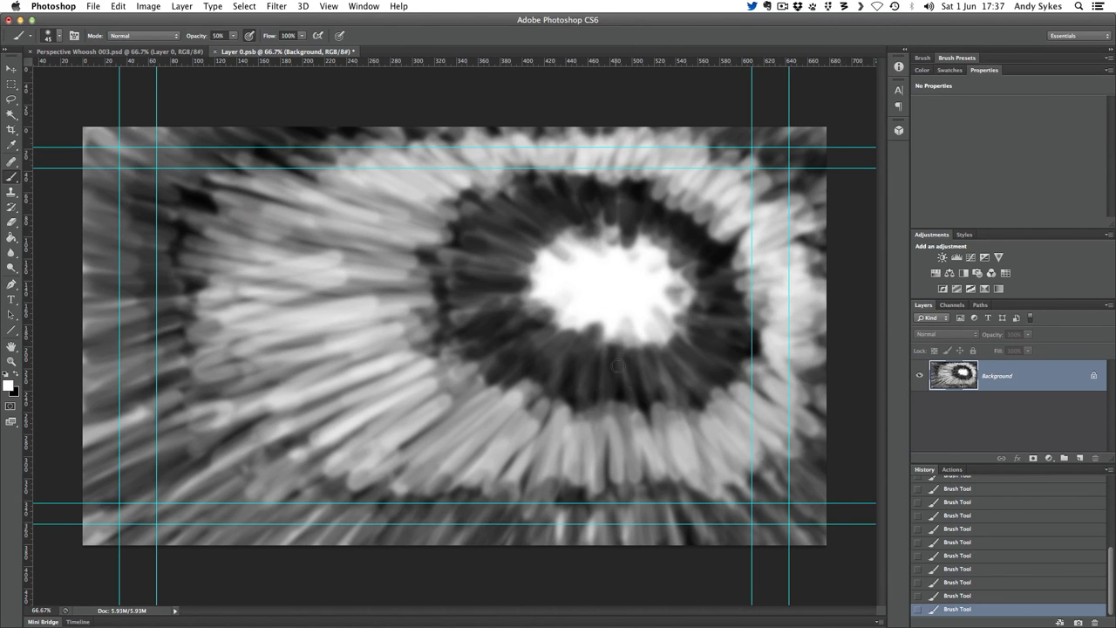
{"action": "mouse_move", "coordinate": [615, 461]}
{"action": "left_mouse_down"}
{"action": "mouse_move", "coordinate": [578, 497]}
{"action": "mouse_move", "coordinate": [630, 475]}
{"action": "left_mouse_up"}
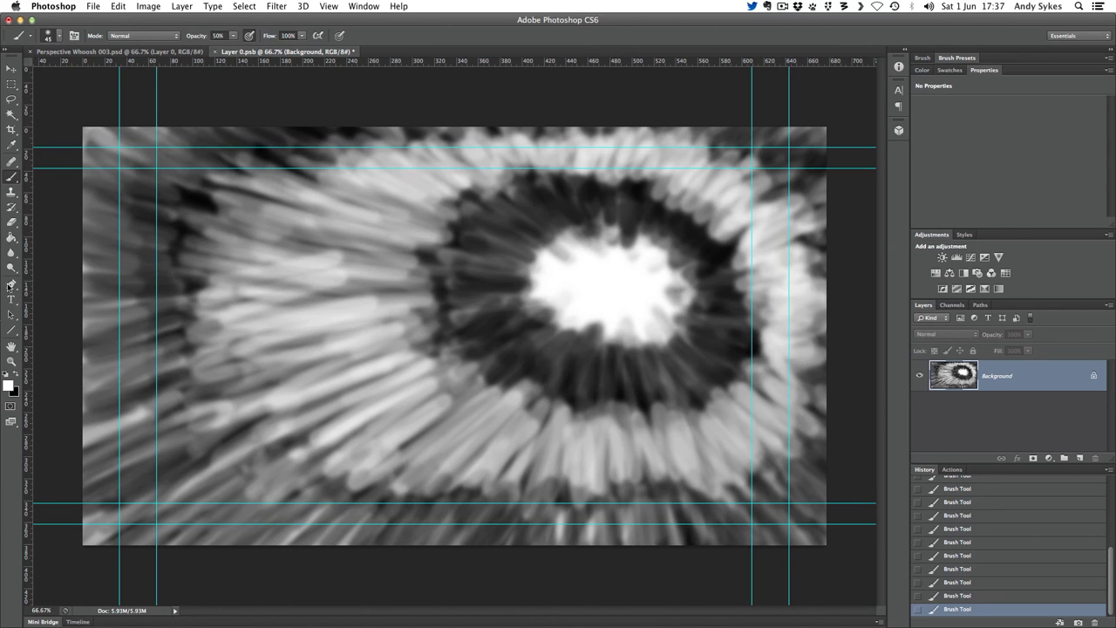
Deepen the dark ring around the white centre with black radial brush strokes
{"action": "left_click", "coordinate": [12, 347]}
{"action": "left_click", "coordinate": [17, 374]}
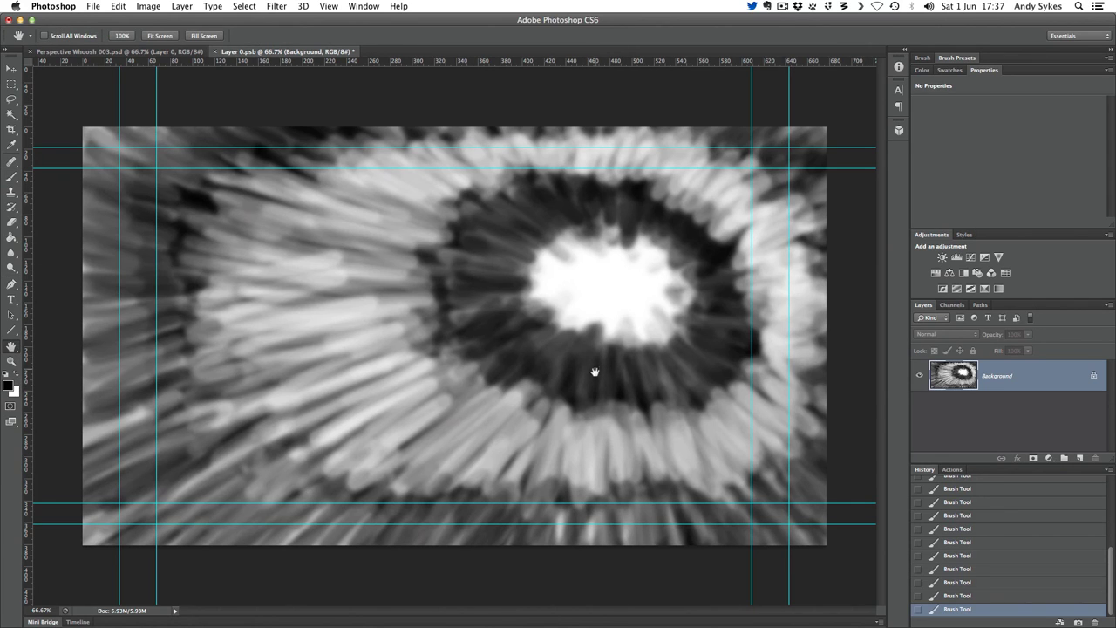
{"action": "left_click", "coordinate": [11, 177]}
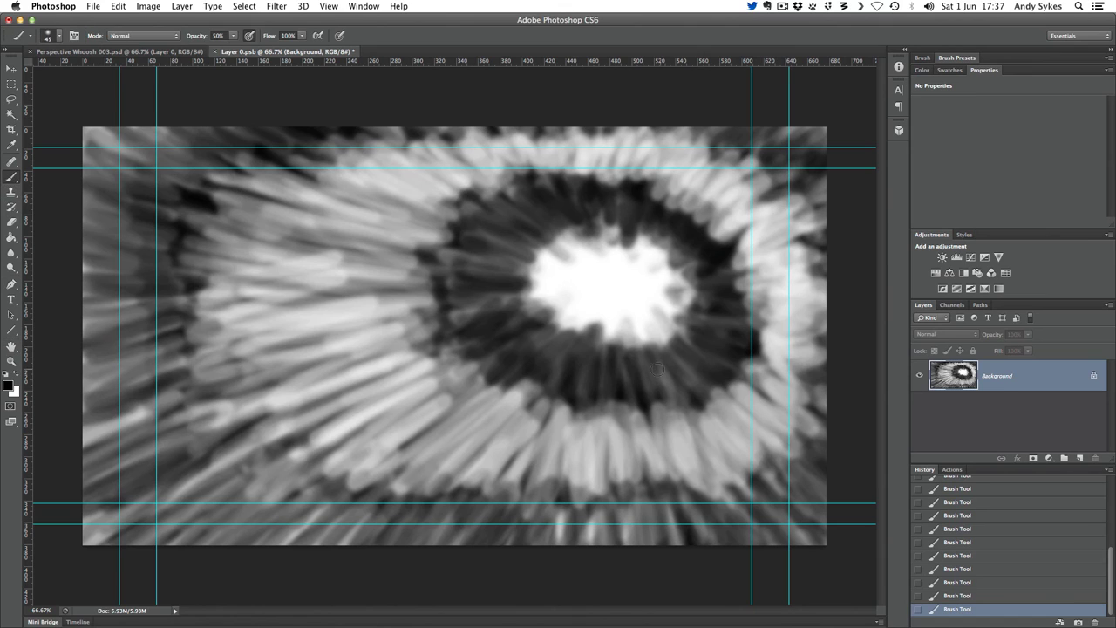
{"action": "mouse_move", "coordinate": [642, 385]}
{"action": "left_mouse_down"}
{"action": "mouse_move", "coordinate": [644, 345]}
{"action": "mouse_move", "coordinate": [670, 360]}
{"action": "mouse_move", "coordinate": [749, 273]}
{"action": "mouse_move", "coordinate": [704, 226]}
{"action": "mouse_move", "coordinate": [639, 213]}
{"action": "mouse_move", "coordinate": [629, 193]}
{"action": "mouse_move", "coordinate": [589, 217]}
{"action": "mouse_move", "coordinate": [566, 190]}
{"action": "mouse_move", "coordinate": [556, 215]}
{"action": "mouse_move", "coordinate": [479, 203]}
{"action": "mouse_move", "coordinate": [513, 272]}
{"action": "mouse_move", "coordinate": [494, 278]}
{"action": "mouse_move", "coordinate": [617, 258]}
{"action": "mouse_move", "coordinate": [641, 337]}
{"action": "mouse_move", "coordinate": [478, 319]}
{"action": "mouse_move", "coordinate": [455, 297]}
{"action": "mouse_move", "coordinate": [462, 317]}
{"action": "mouse_move", "coordinate": [518, 306]}
{"action": "mouse_move", "coordinate": [503, 352]}
{"action": "mouse_move", "coordinate": [552, 373]}
{"action": "left_mouse_up"}
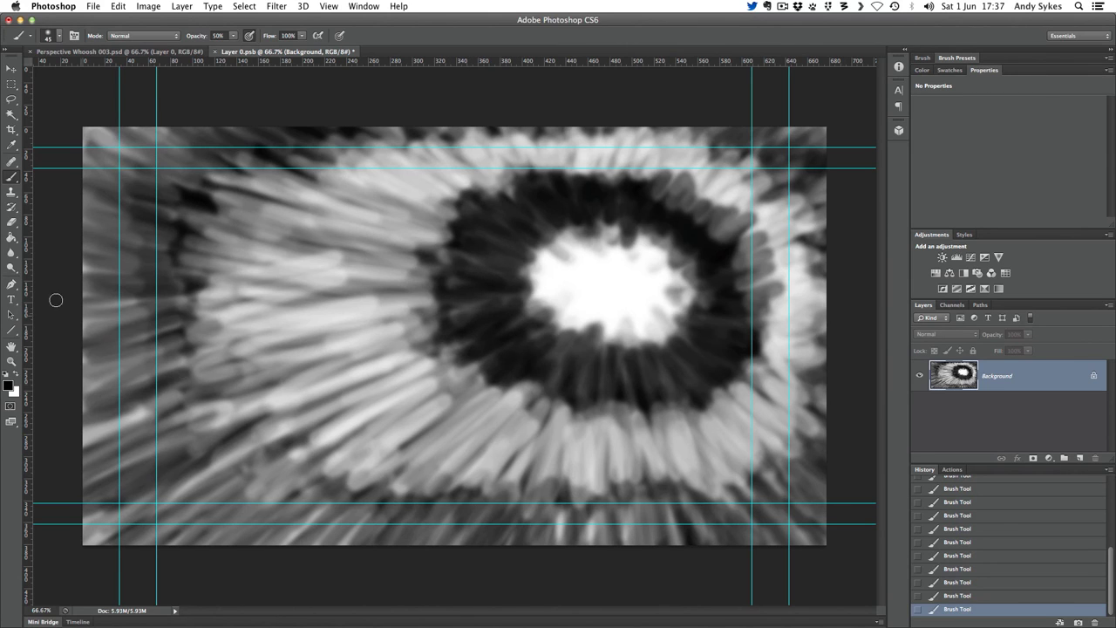
Touch up the bright band in white and the outer edges in black, and save and close the smart object contents
{"action": "left_click", "coordinate": [16, 373]}
{"action": "mouse_move", "coordinate": [399, 352]}
{"action": "left_mouse_down"}
{"action": "mouse_move", "coordinate": [327, 405]}
{"action": "mouse_move", "coordinate": [445, 423]}
{"action": "mouse_move", "coordinate": [378, 462]}
{"action": "mouse_move", "coordinate": [65, 541]}
{"action": "mouse_move", "coordinate": [269, 308]}
{"action": "mouse_move", "coordinate": [502, 441]}
{"action": "mouse_move", "coordinate": [806, 418]}
{"action": "mouse_move", "coordinate": [293, 159]}
{"action": "mouse_move", "coordinate": [353, 309]}
{"action": "mouse_move", "coordinate": [342, 177]}
{"action": "mouse_move", "coordinate": [169, 189]}
{"action": "mouse_move", "coordinate": [145, 160]}
{"action": "mouse_move", "coordinate": [195, 229]}
{"action": "mouse_move", "coordinate": [236, 145]}
{"action": "mouse_move", "coordinate": [357, 145]}
{"action": "left_mouse_up"}
{"action": "key", "text": "x"}
{"action": "mouse_move", "coordinate": [115, 509]}
{"action": "left_mouse_down"}
{"action": "mouse_move", "coordinate": [296, 454]}
{"action": "mouse_move", "coordinate": [375, 514]}
{"action": "left_mouse_up"}
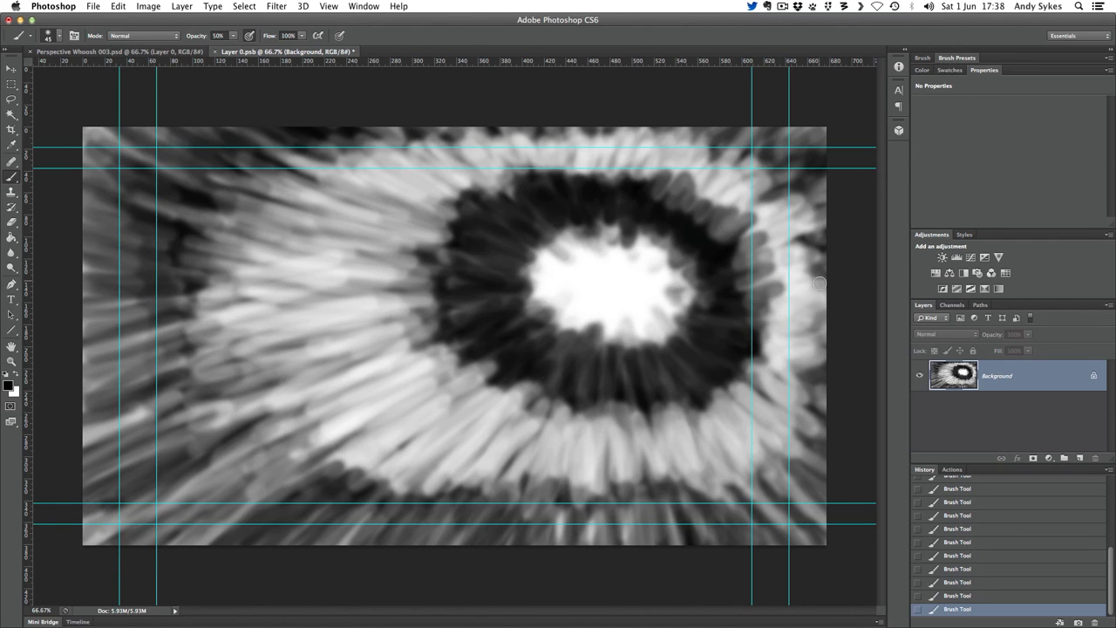
{"action": "key", "text": "super+s"}
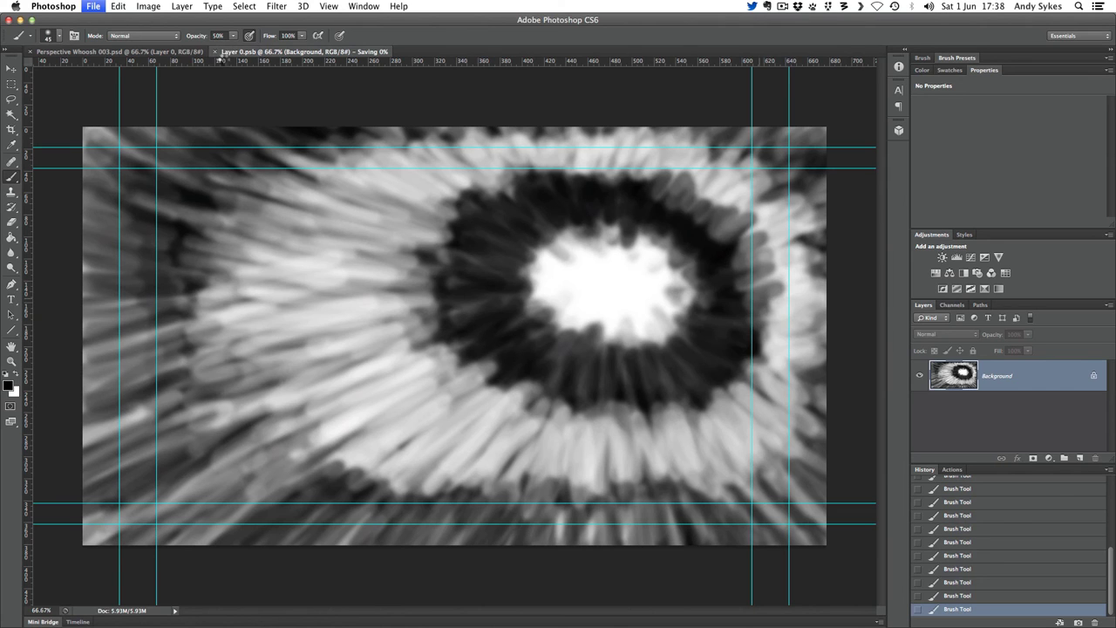
{"action": "left_click", "coordinate": [220, 53]}
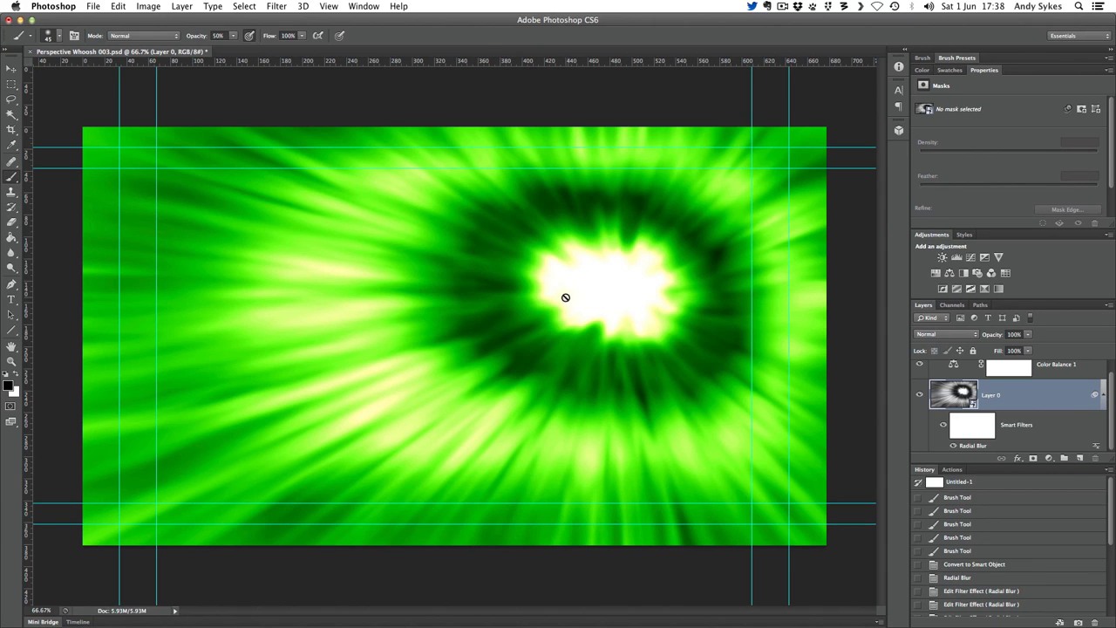
Open the recent files Perspective Whoosh 002.psd and Perspective Whoosh 001.psd alongside the current document
{"action": "left_click", "coordinate": [95, 6]}
{"action": "mouse_move", "coordinate": [135, 75]}
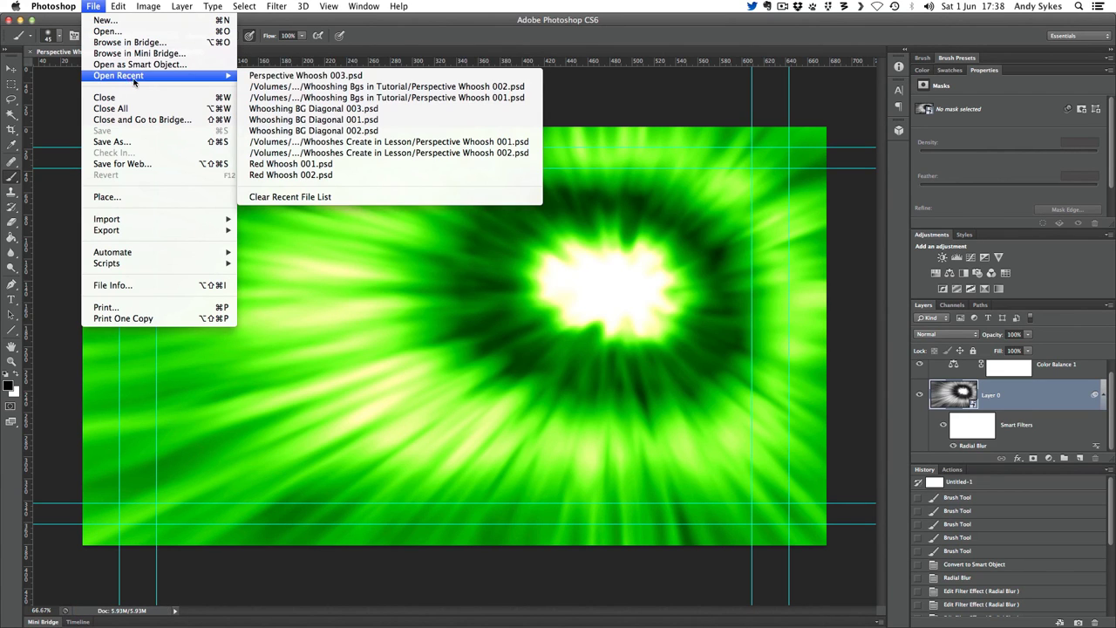
{"action": "left_click", "coordinate": [297, 87]}
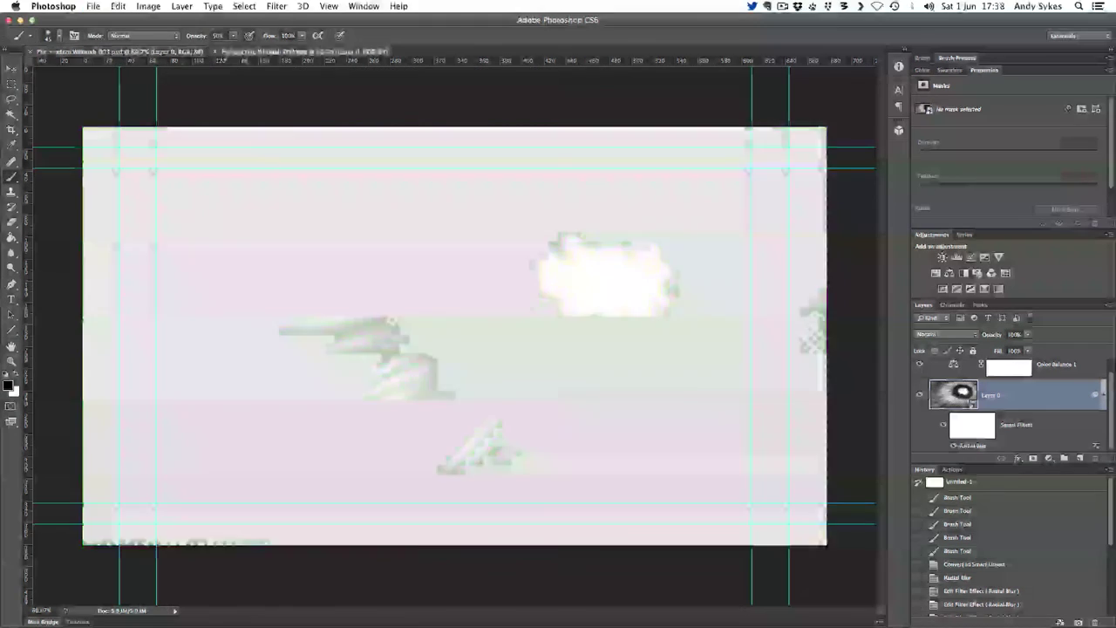
{"action": "left_click", "coordinate": [95, 7]}
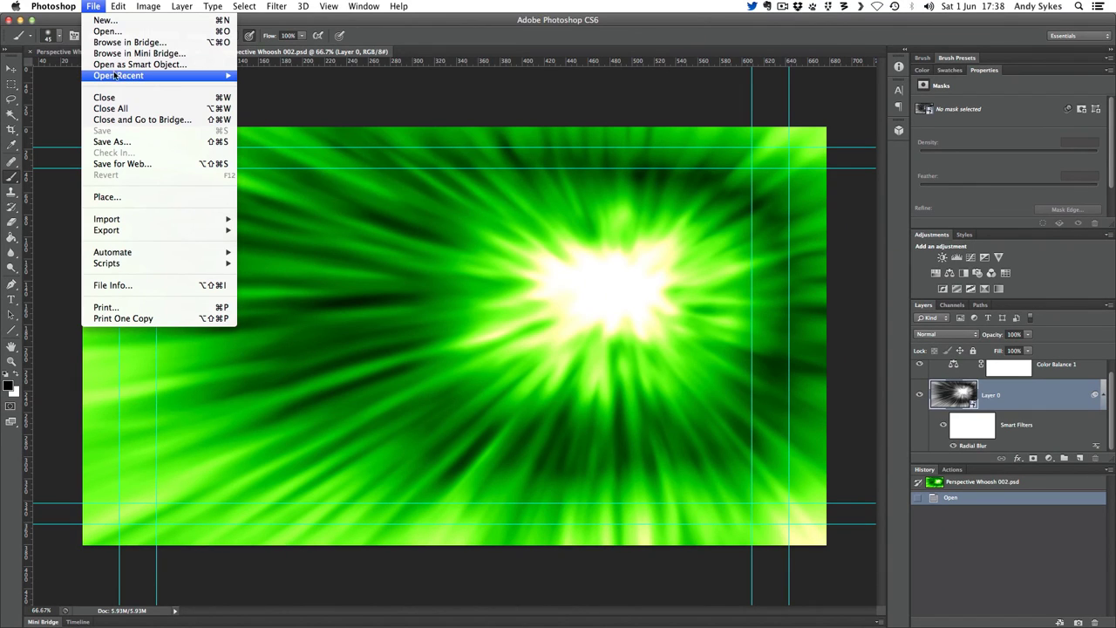
{"action": "mouse_move", "coordinate": [117, 76]}
{"action": "left_click", "coordinate": [451, 97]}
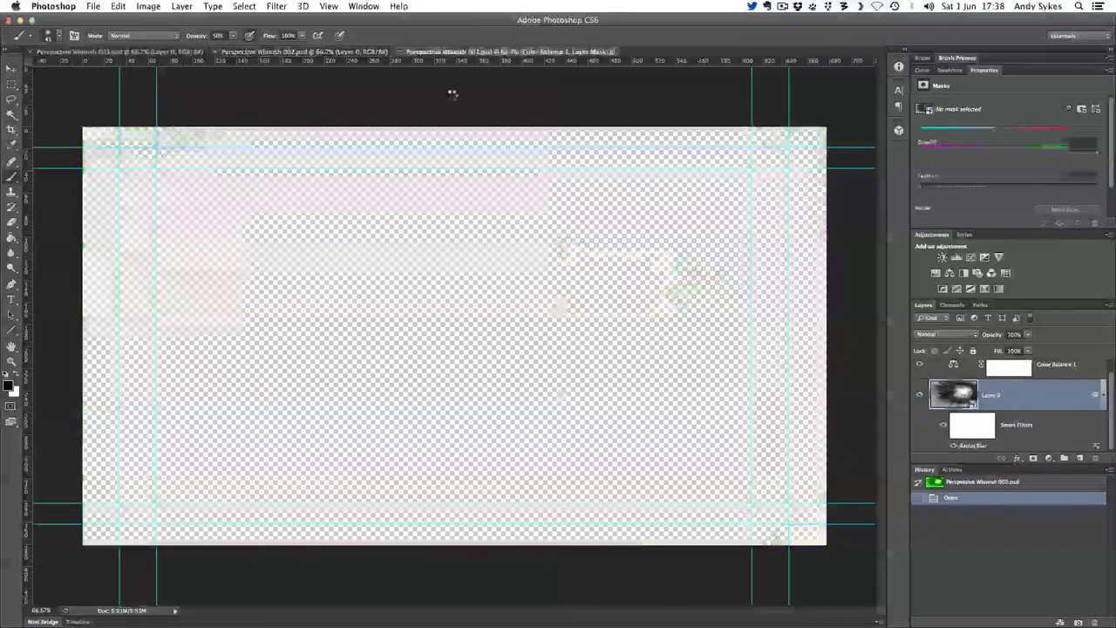
Compare the three perspective whoosh frames by switching repeatedly between documents 001, 002 and 003
{"action": "left_click", "coordinate": [359, 52]}
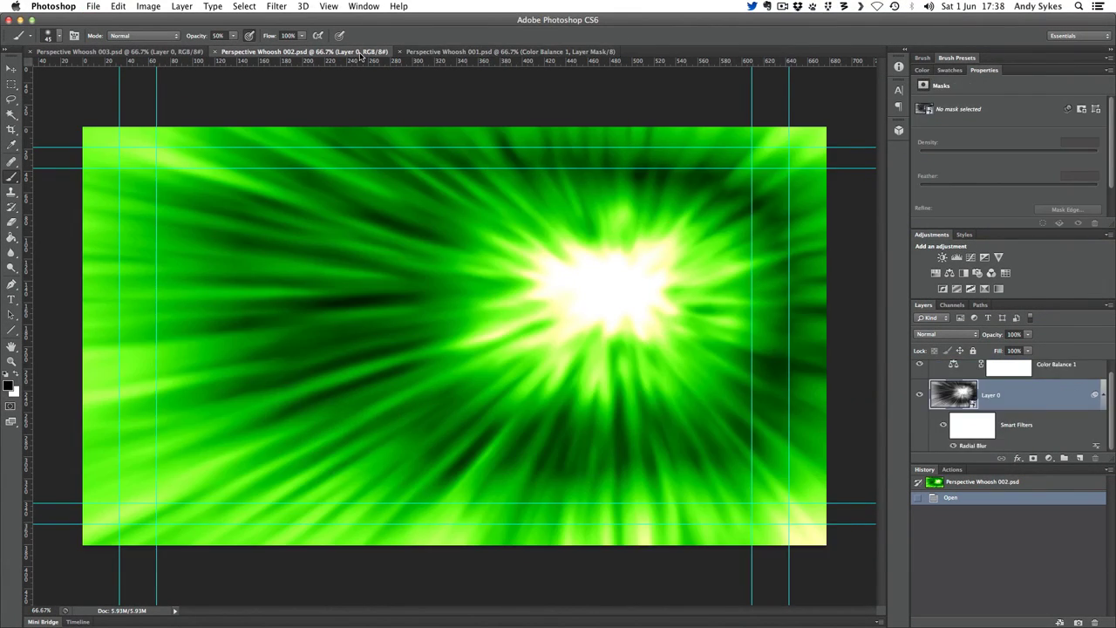
{"action": "left_click", "coordinate": [161, 52]}
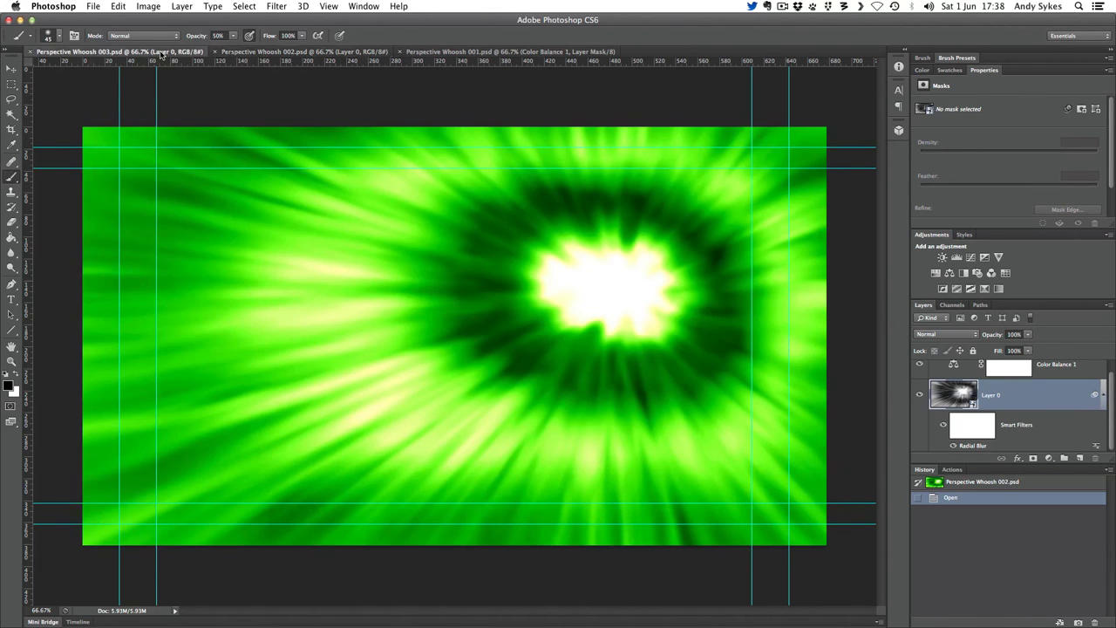
{"action": "left_click", "coordinate": [314, 53]}
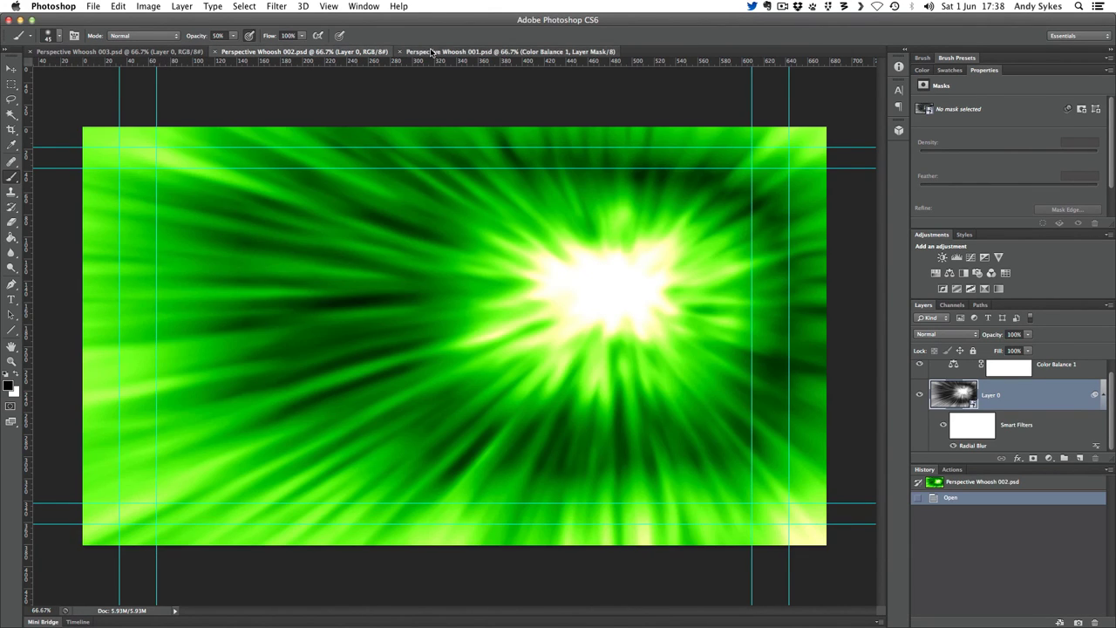
{"action": "left_click", "coordinate": [431, 52]}
{"action": "left_click", "coordinate": [376, 52]}
{"action": "left_click", "coordinate": [455, 52]}
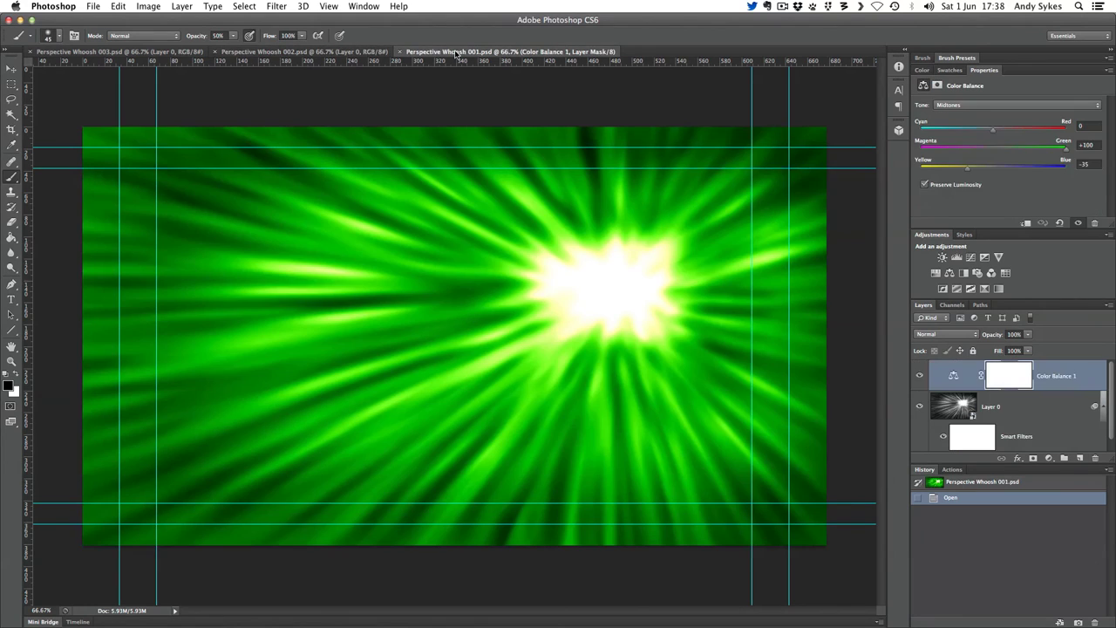
{"action": "left_click", "coordinate": [252, 52]}
{"action": "left_click", "coordinate": [148, 52]}
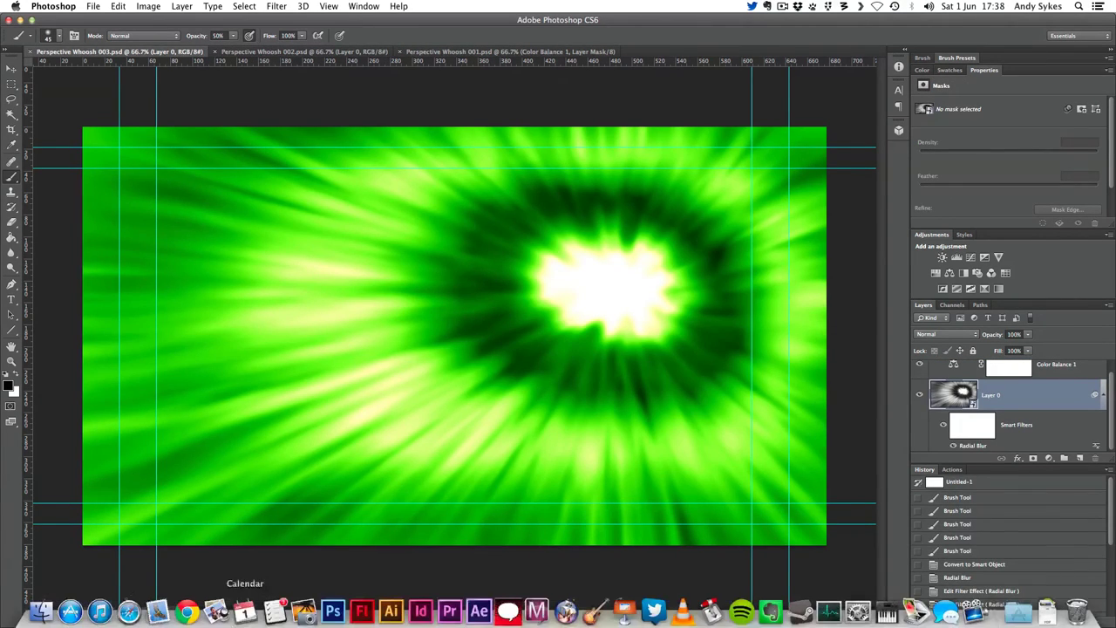
Switch to Flash and examine the old green perspective whoosh artwork from frame 5 back to frame 1
{"action": "left_click", "coordinate": [362, 606]}
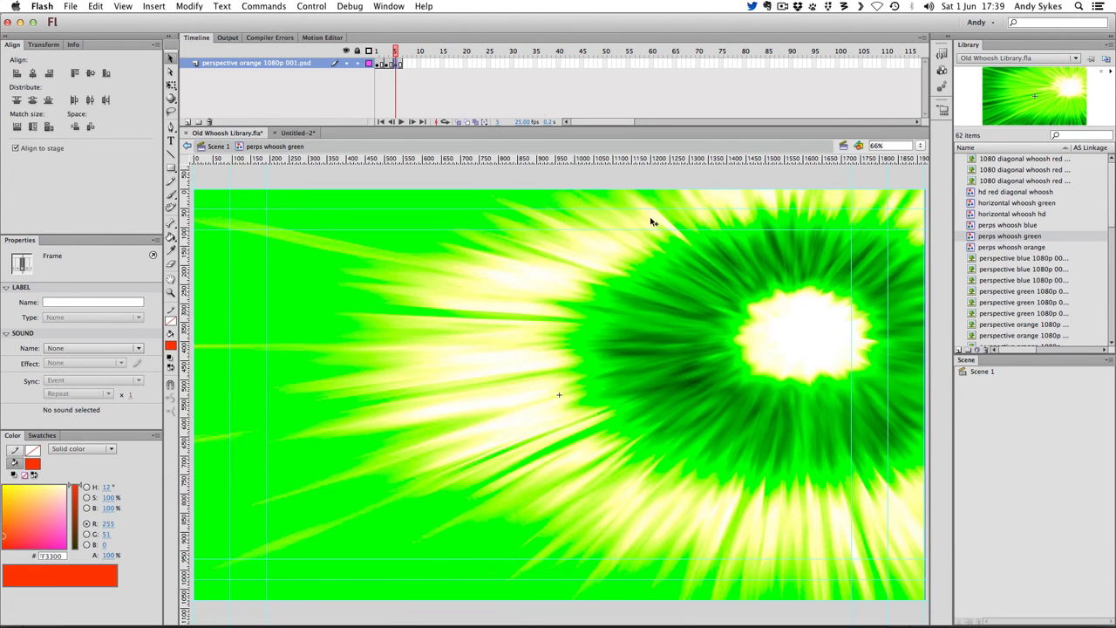
{"action": "left_click_drag", "start_coordinate": [393, 68], "coordinate": [359, 70]}
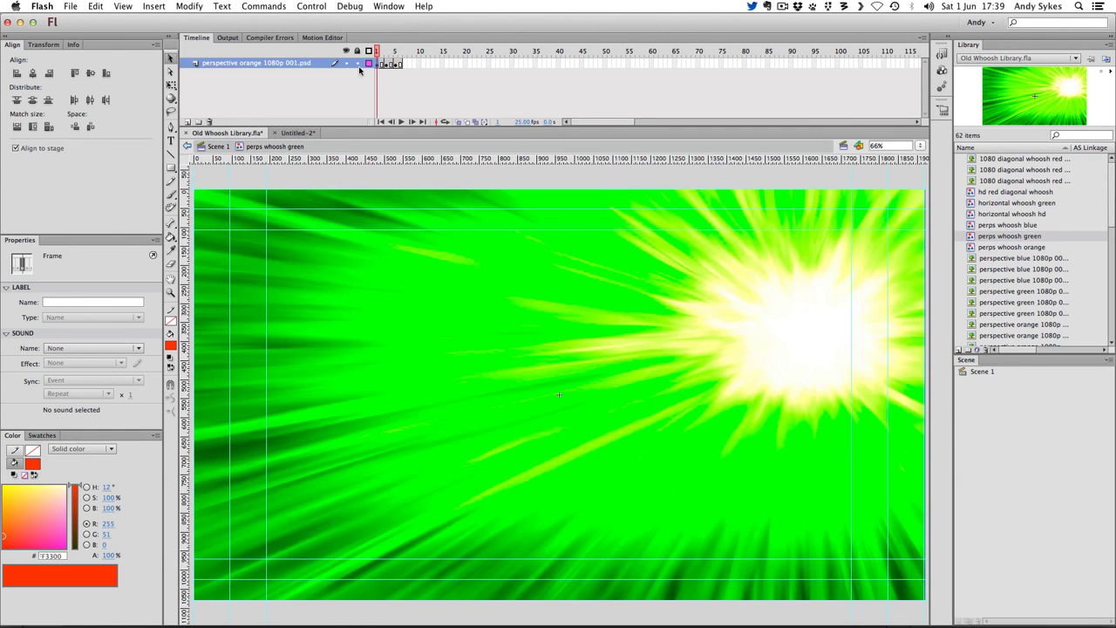
{"action": "left_click", "coordinate": [219, 146]}
Create a new Flash document from the 1080p 25fps template and fit its stage in view
{"action": "left_click", "coordinate": [296, 132]}
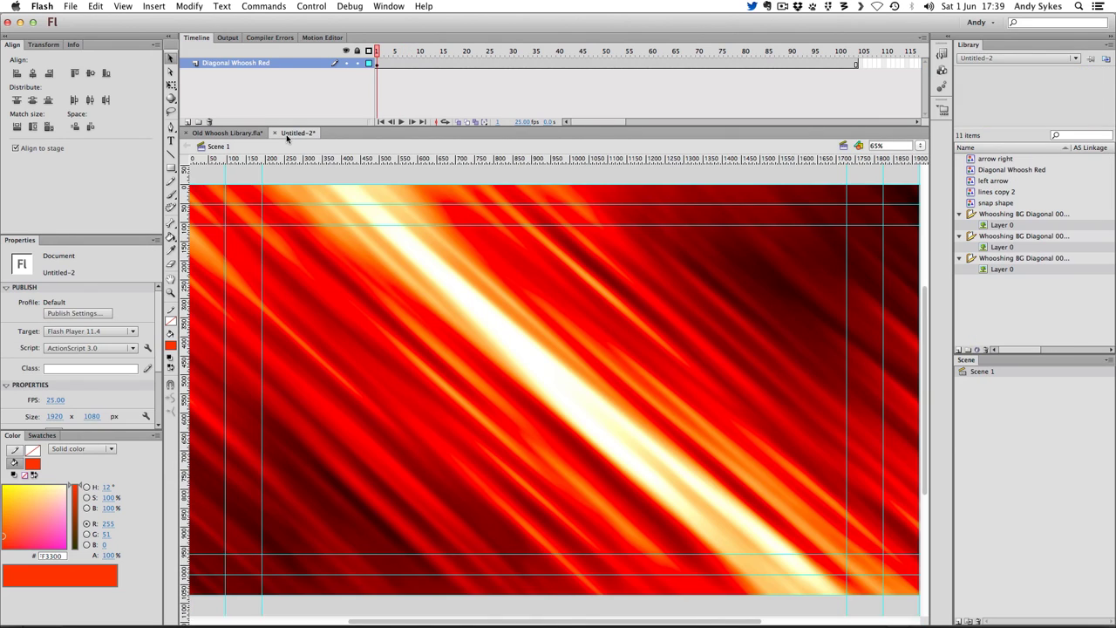
{"action": "left_click", "coordinate": [70, 6]}
{"action": "left_click", "coordinate": [82, 20]}
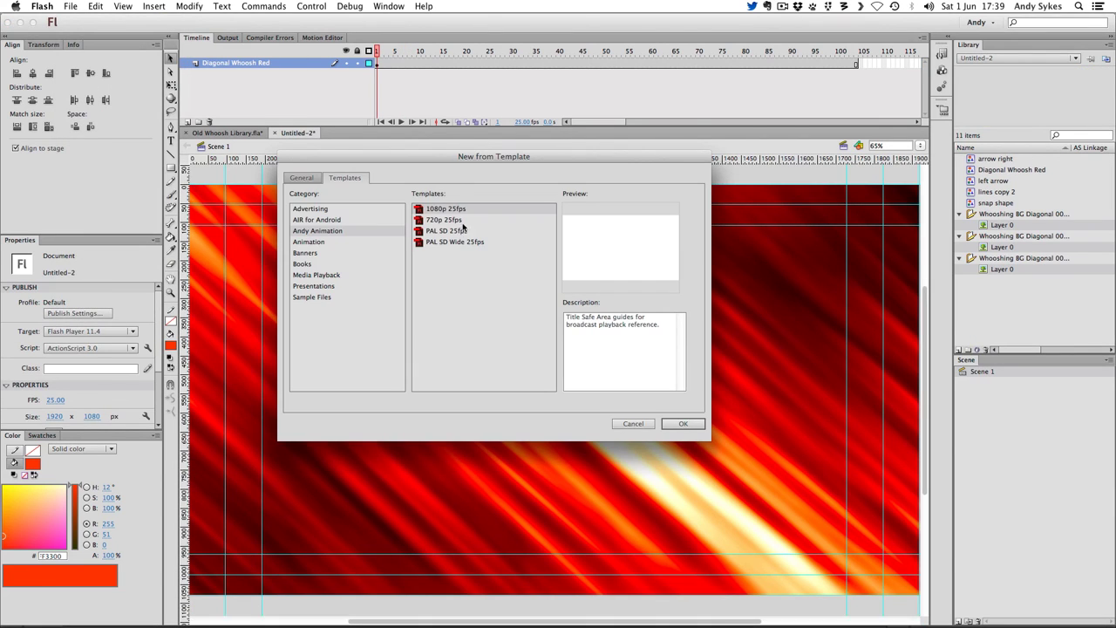
{"action": "double_click", "coordinate": [440, 209]}
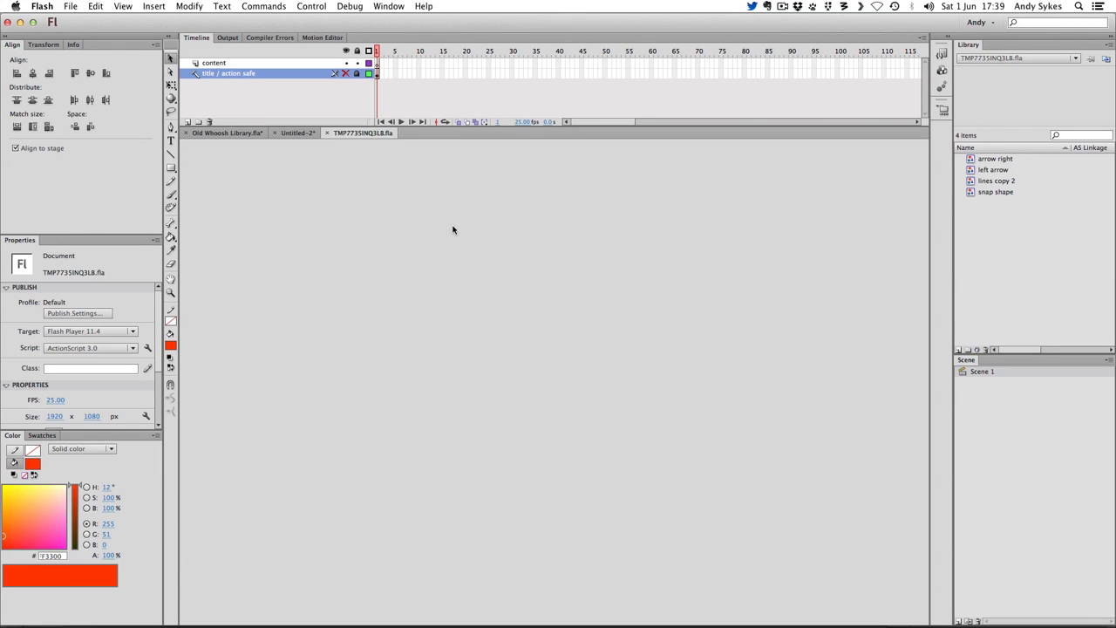
{"action": "key", "text": "super+minus"}
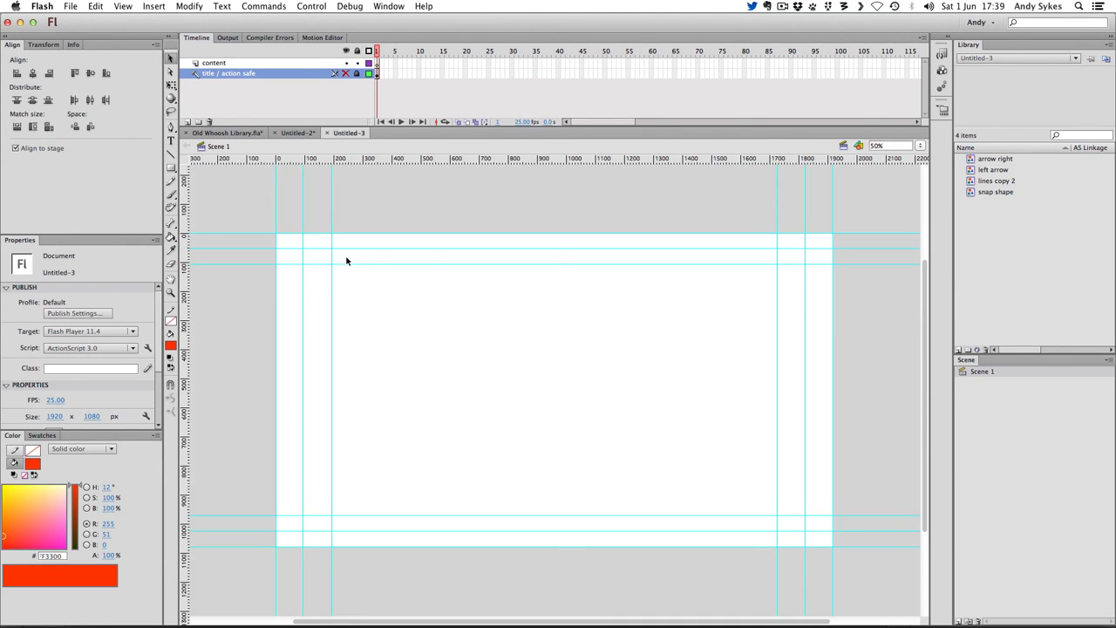
{"action": "left_click", "coordinate": [76, 5]}
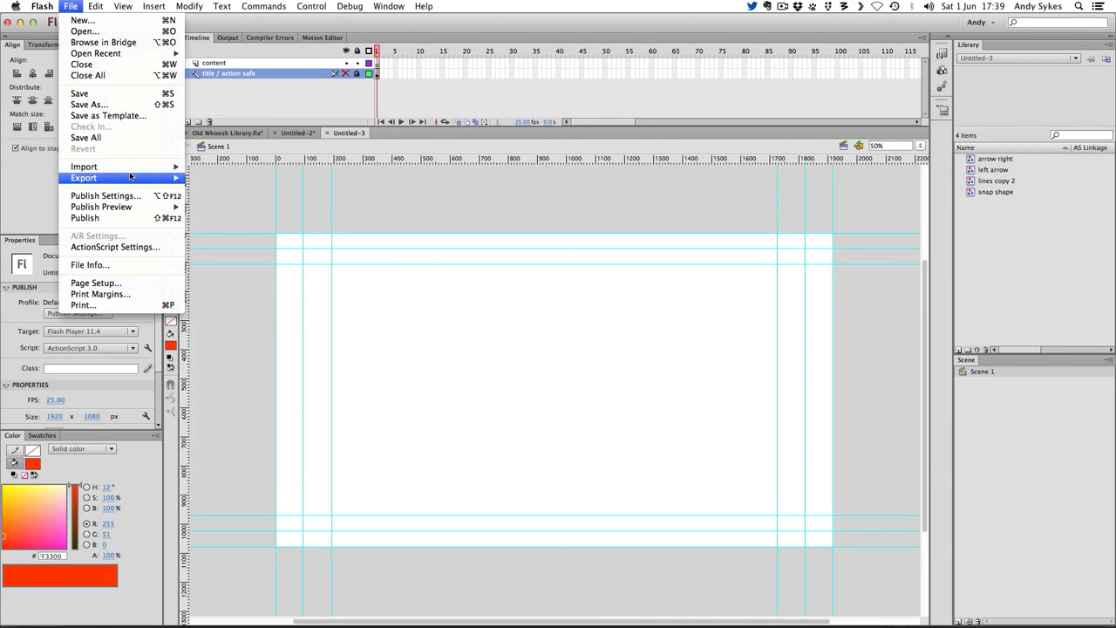
{"action": "mouse_move", "coordinate": [130, 174]}
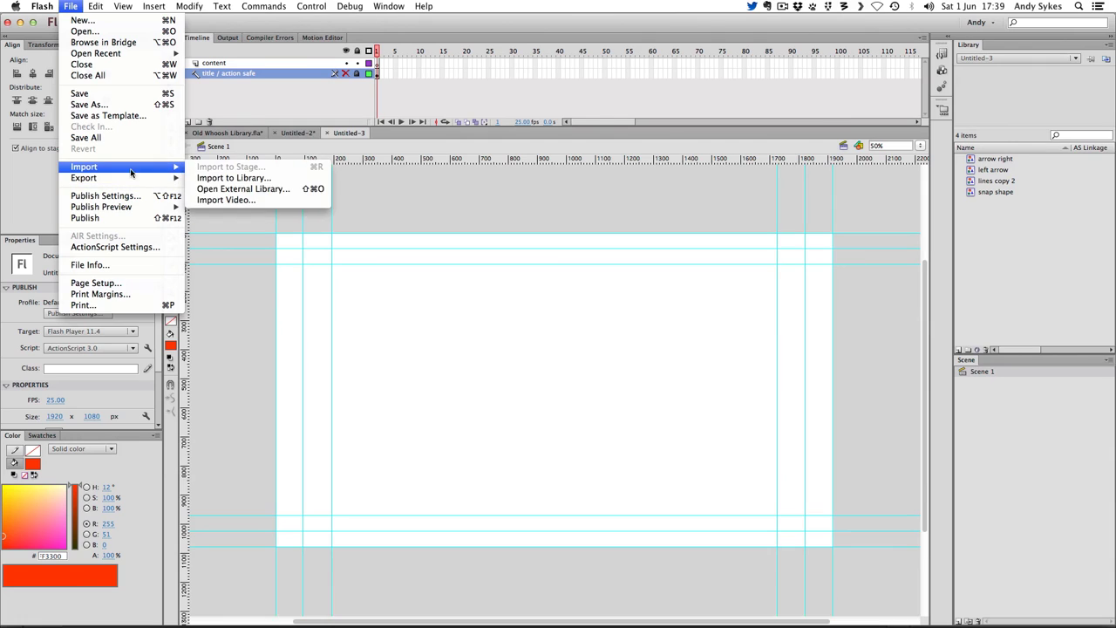
{"action": "left_click", "coordinate": [215, 180]}
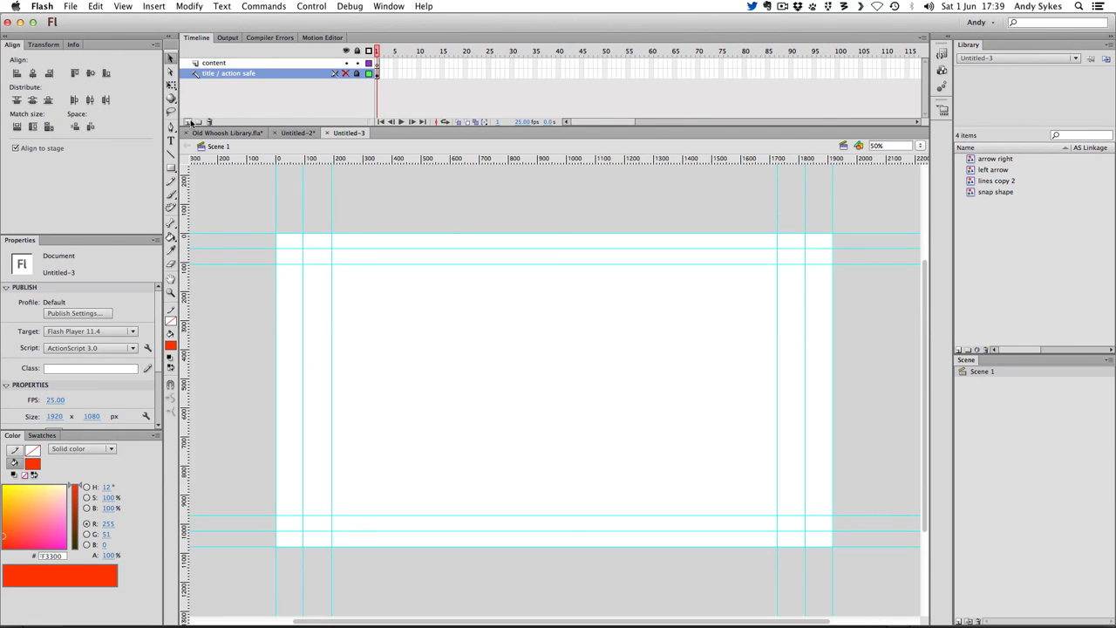
Delete the title / action safe layer and import Perspective Whoosh 001.psd, 002.psd and 003.psd to the stage
{"action": "left_click", "coordinate": [209, 122]}
{"action": "left_click", "coordinate": [70, 6]}
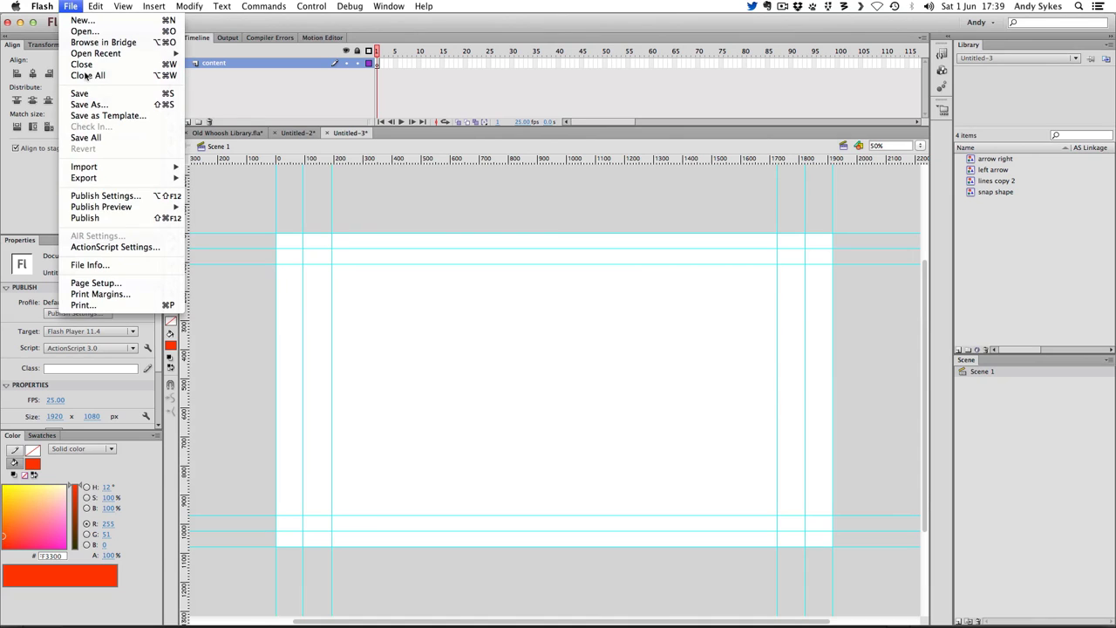
{"action": "mouse_move", "coordinate": [108, 167]}
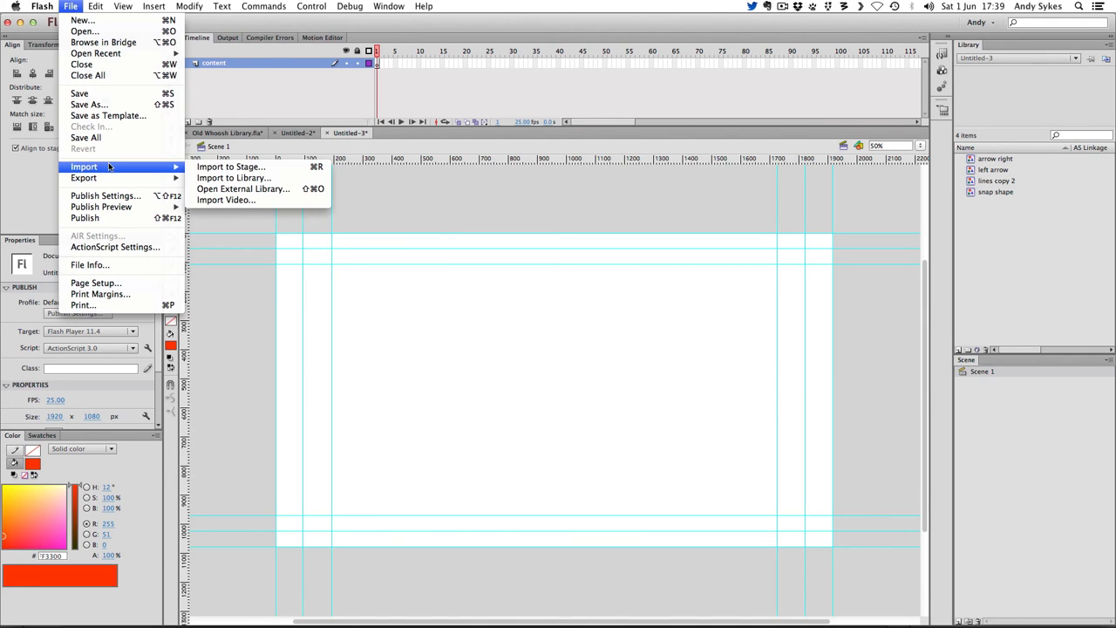
{"action": "left_click", "coordinate": [261, 166]}
{"action": "left_click", "coordinate": [565, 137]}
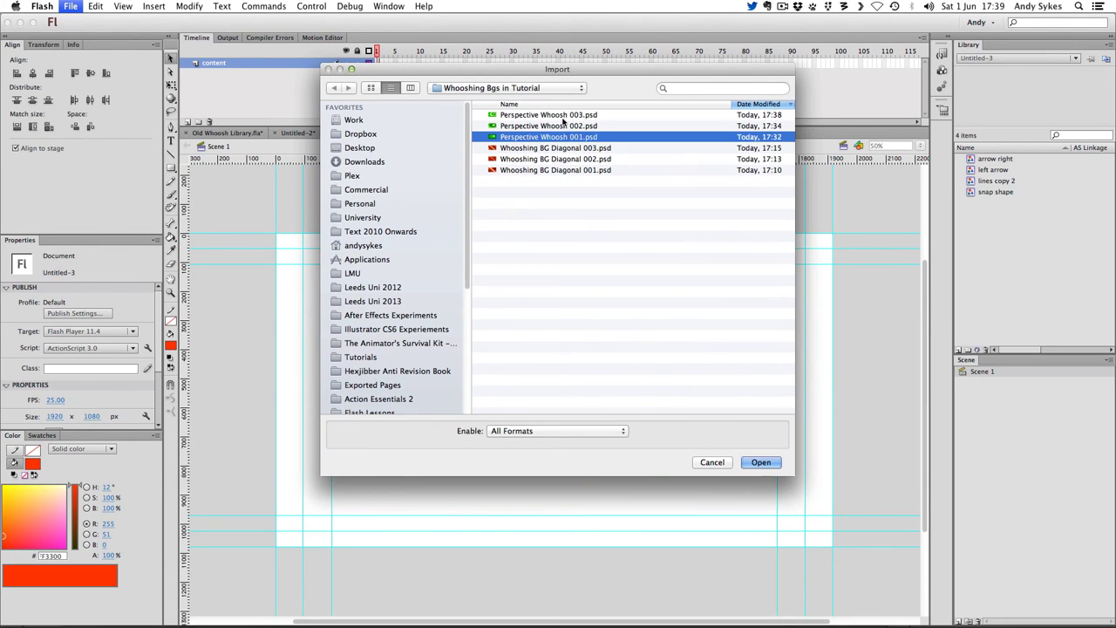
{"action": "left_click", "coordinate": [563, 116]}
{"action": "left_click", "coordinate": [570, 138]}
{"action": "left_click", "coordinate": [573, 120], "text": "shift"}
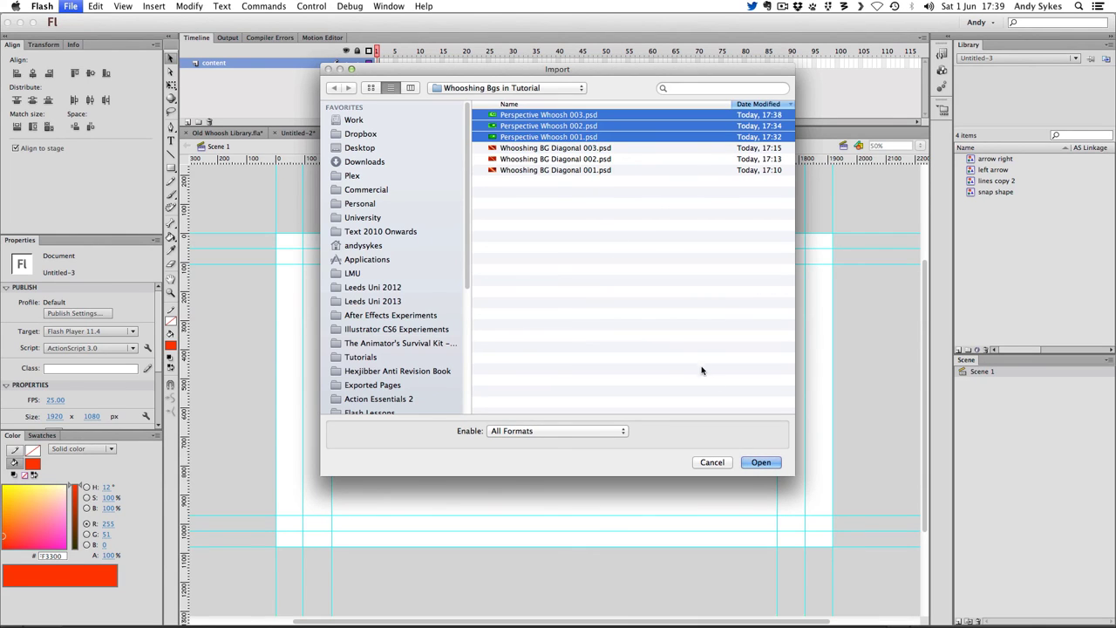
{"action": "left_click", "coordinate": [760, 462]}
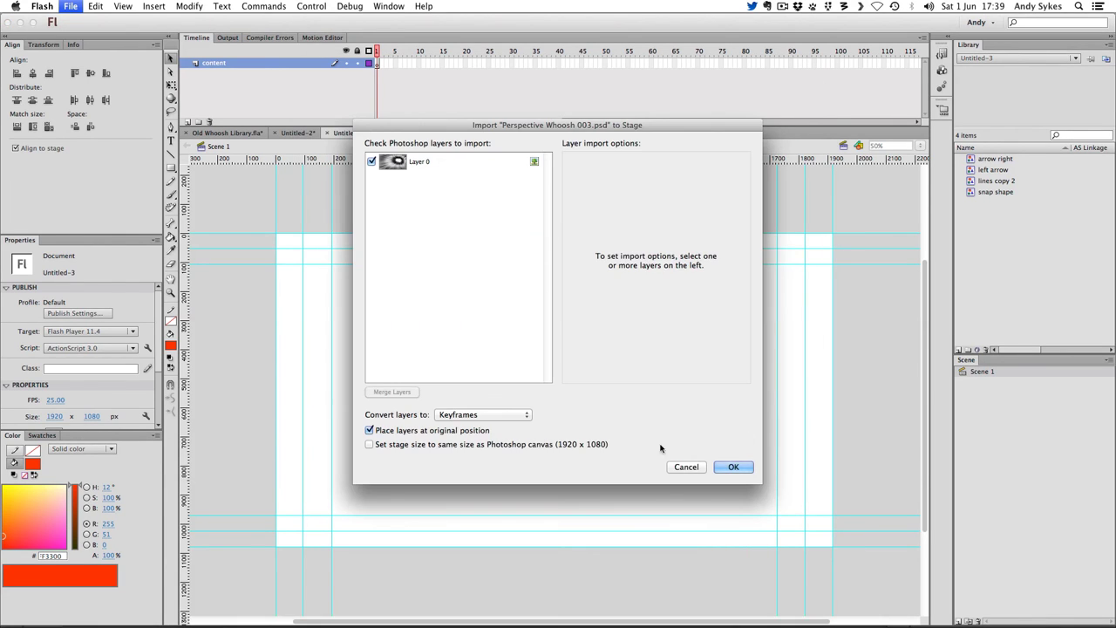
{"action": "left_click", "coordinate": [728, 468]}
{"action": "left_click", "coordinate": [729, 468]}
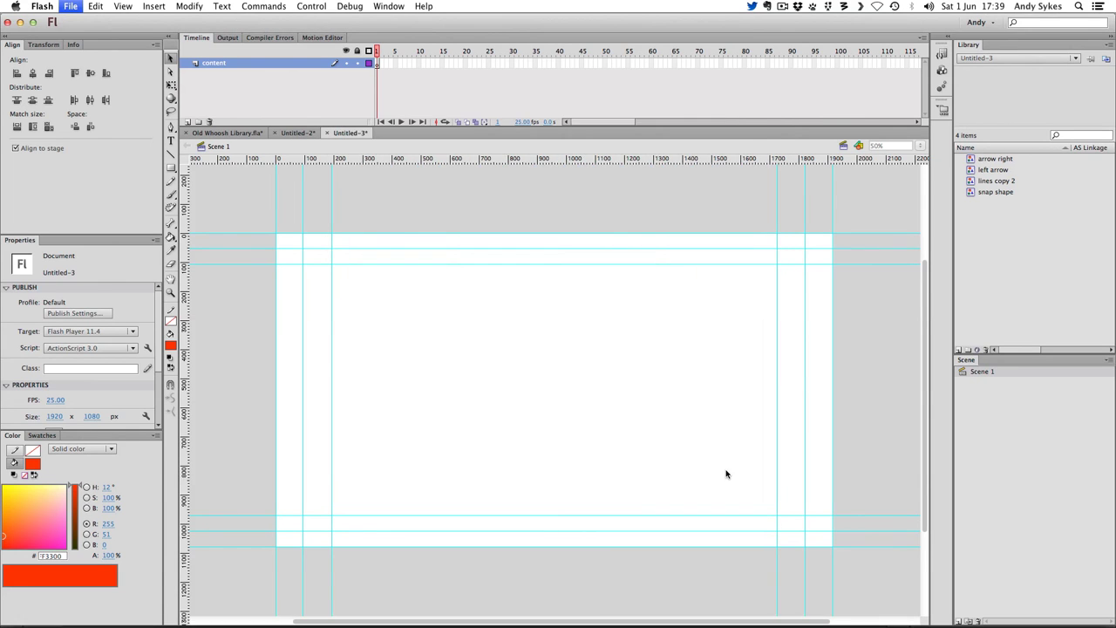
{"action": "left_click", "coordinate": [729, 468]}
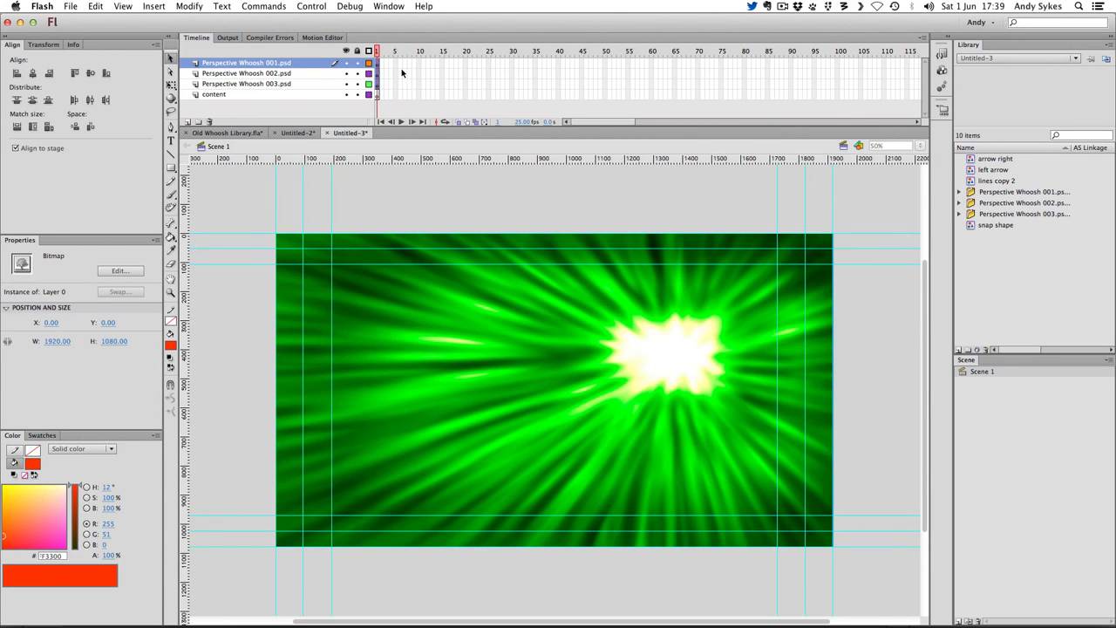
Move the Perspective Whoosh 002 keyframe to frame 3 and the 003 keyframe to frame 5 of the 001 layer, holding the last until frame 6
{"action": "left_click", "coordinate": [376, 73]}
{"action": "left_click_drag", "start_coordinate": [377, 73], "coordinate": [384, 68]}
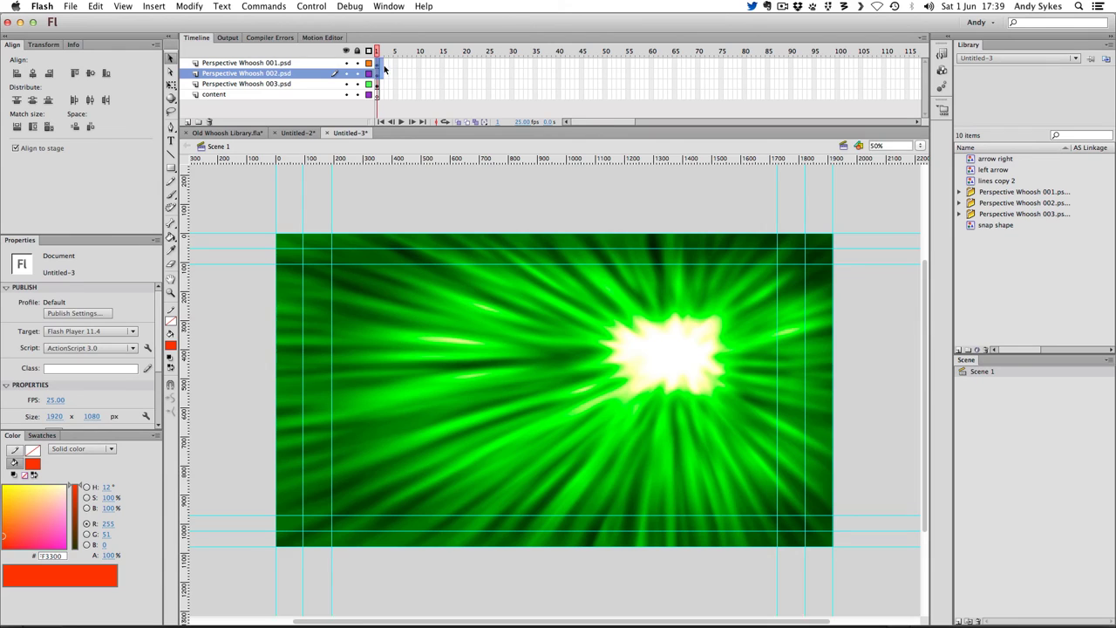
{"action": "left_click", "coordinate": [384, 68]}
{"action": "left_click", "coordinate": [381, 75]}
{"action": "left_click", "coordinate": [379, 78]}
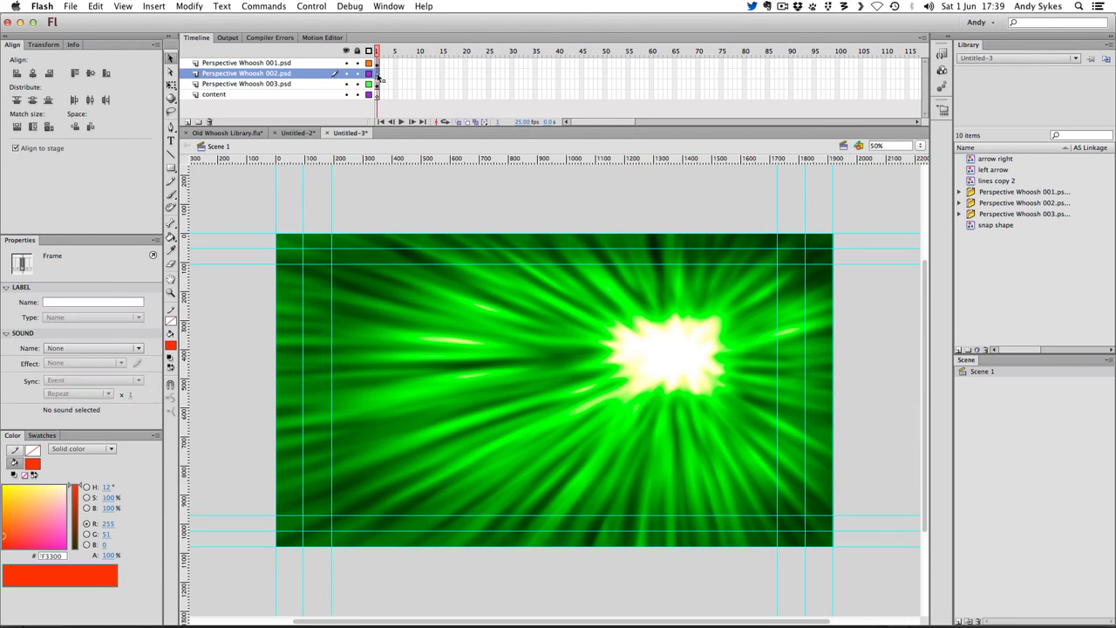
{"action": "left_click", "coordinate": [386, 62]}
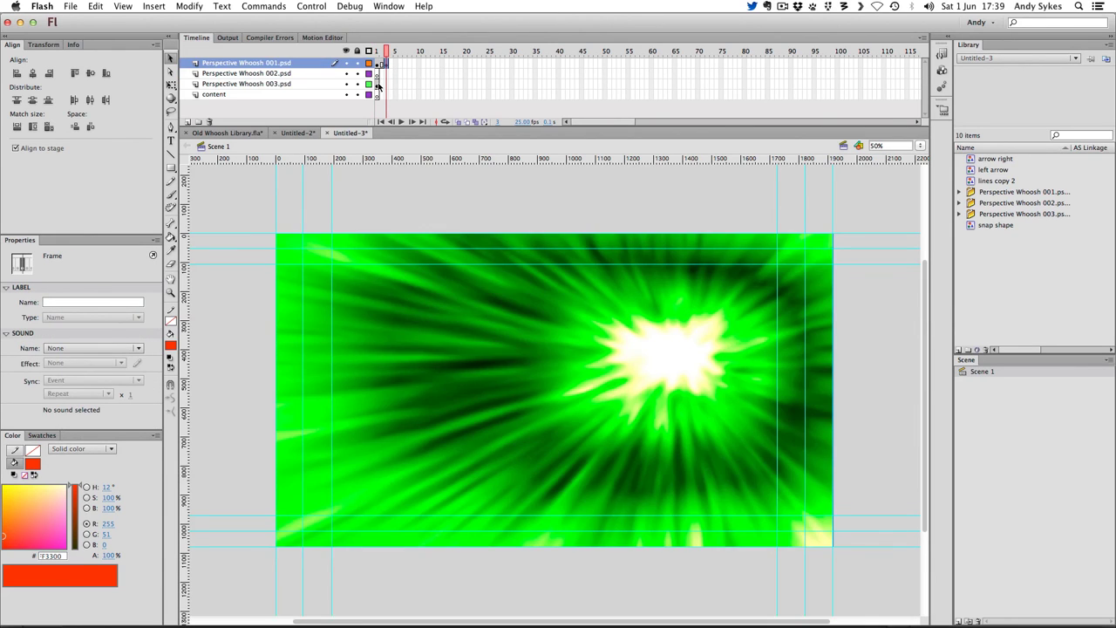
{"action": "left_click", "coordinate": [377, 84]}
{"action": "left_click", "coordinate": [394, 65]}
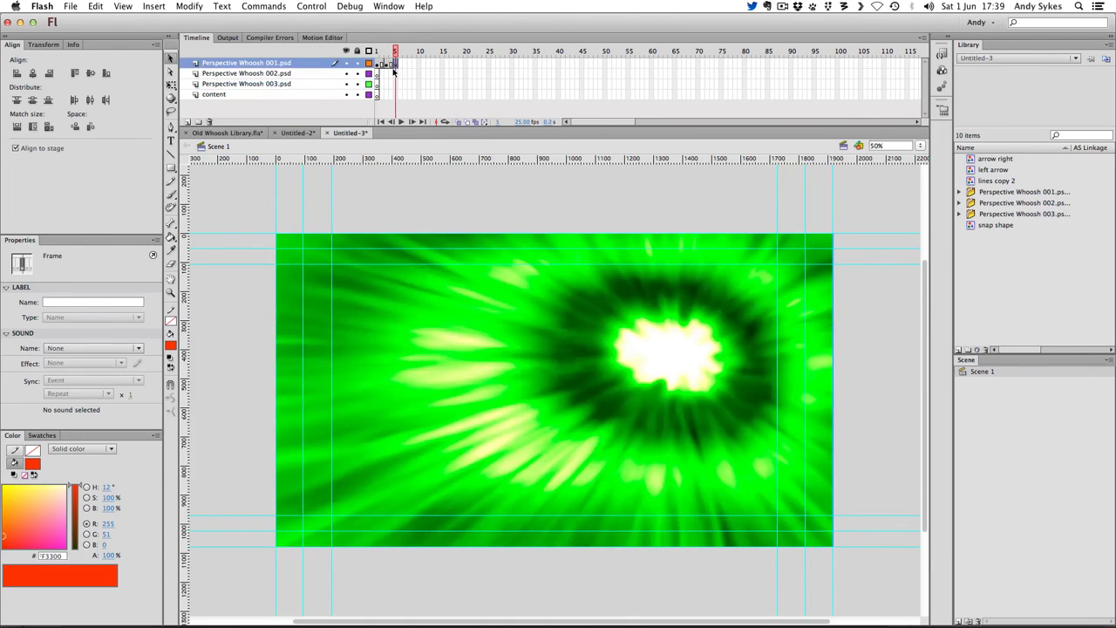
{"action": "key", "text": "F6"}
Delete the emptied Perspective Whoosh 002.psd, Perspective Whoosh 003.psd and content layers
{"action": "left_click", "coordinate": [279, 73]}
{"action": "left_click", "coordinate": [277, 93], "text": "shift"}
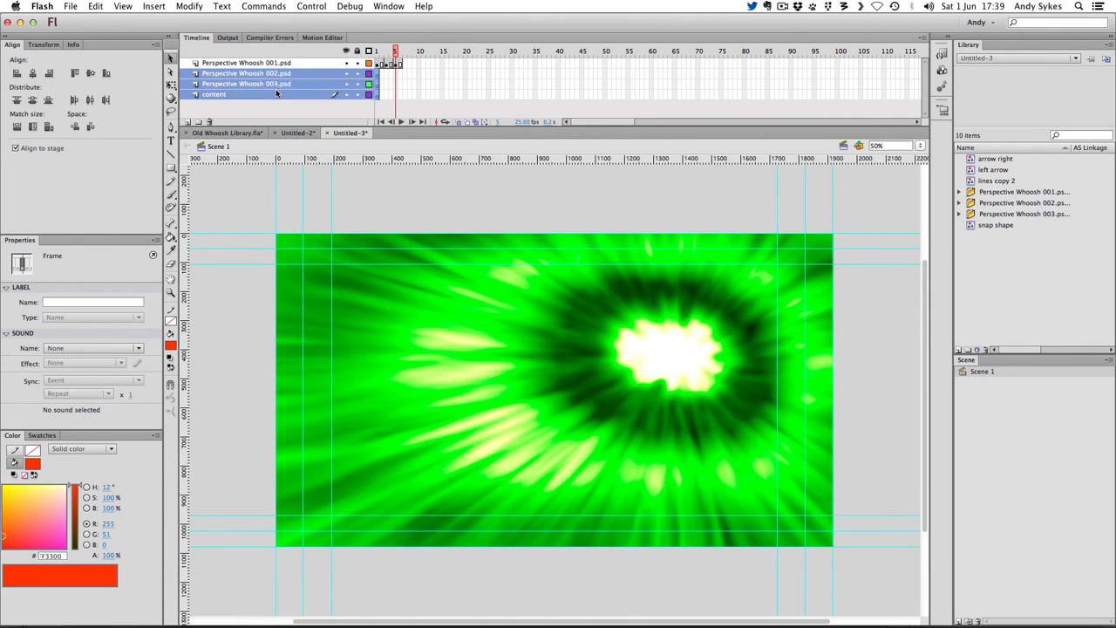
{"action": "left_click", "coordinate": [210, 123]}
Play the six-frame whoosh animation on a loop, then return to frame 1 and switch looping off
{"action": "left_click", "coordinate": [443, 123]}
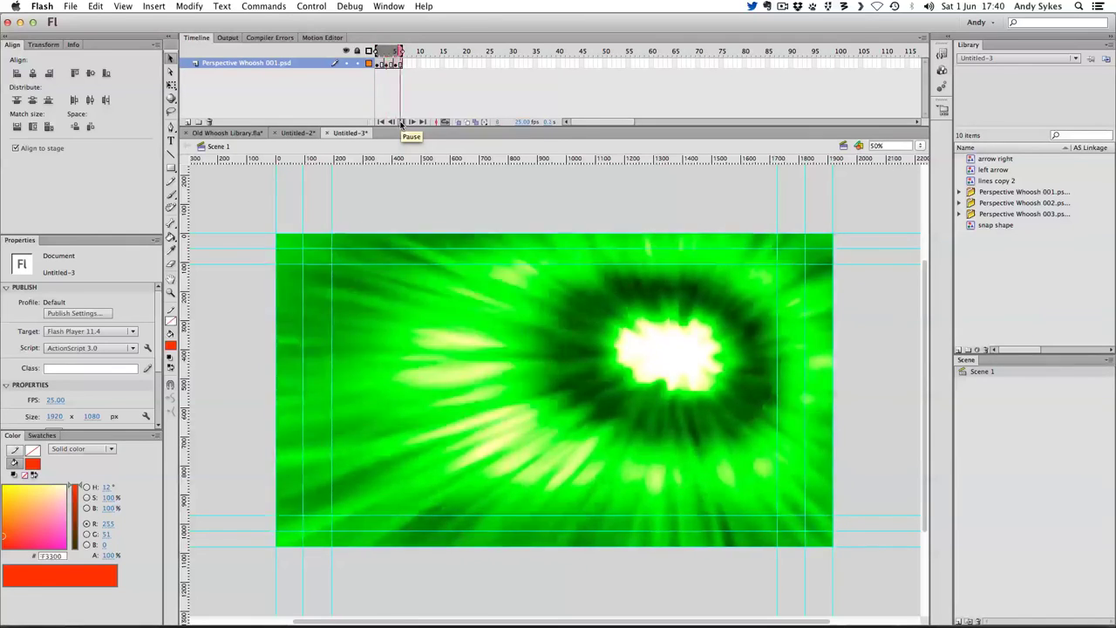
{"action": "left_click", "coordinate": [401, 123]}
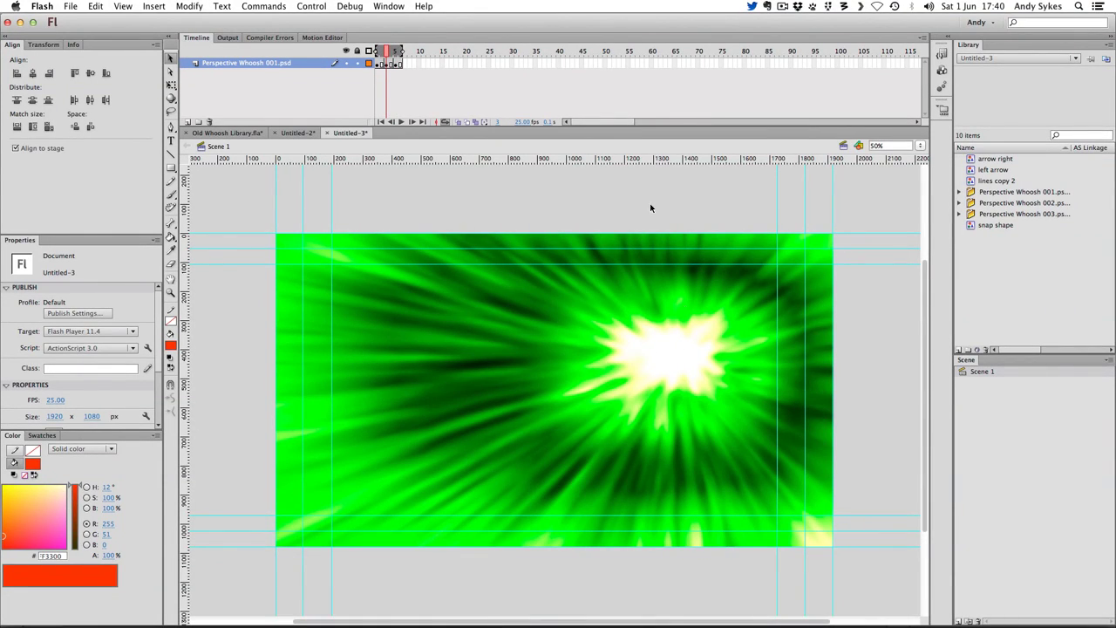
{"action": "mouse_move", "coordinate": [385, 51]}
{"action": "left_mouse_down"}
{"action": "mouse_move", "coordinate": [403, 52]}
{"action": "mouse_move", "coordinate": [375, 52]}
{"action": "left_mouse_up"}
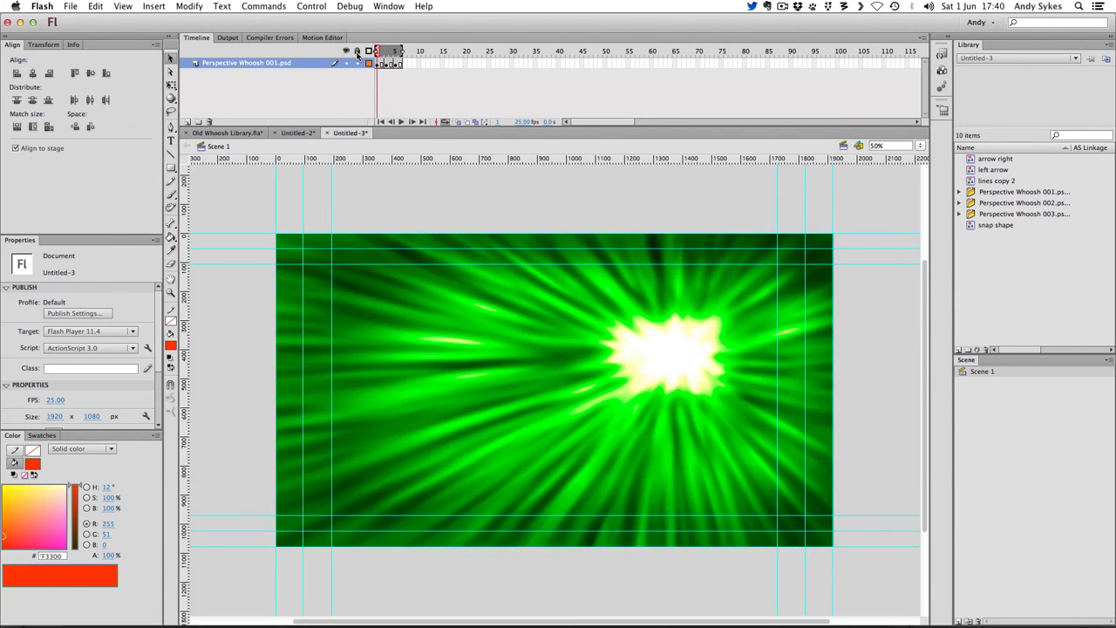
{"action": "left_click", "coordinate": [443, 122]}
Copy frames 1 to 6 of the Perspective Whoosh 001.psd layer
{"action": "left_click", "coordinate": [380, 65]}
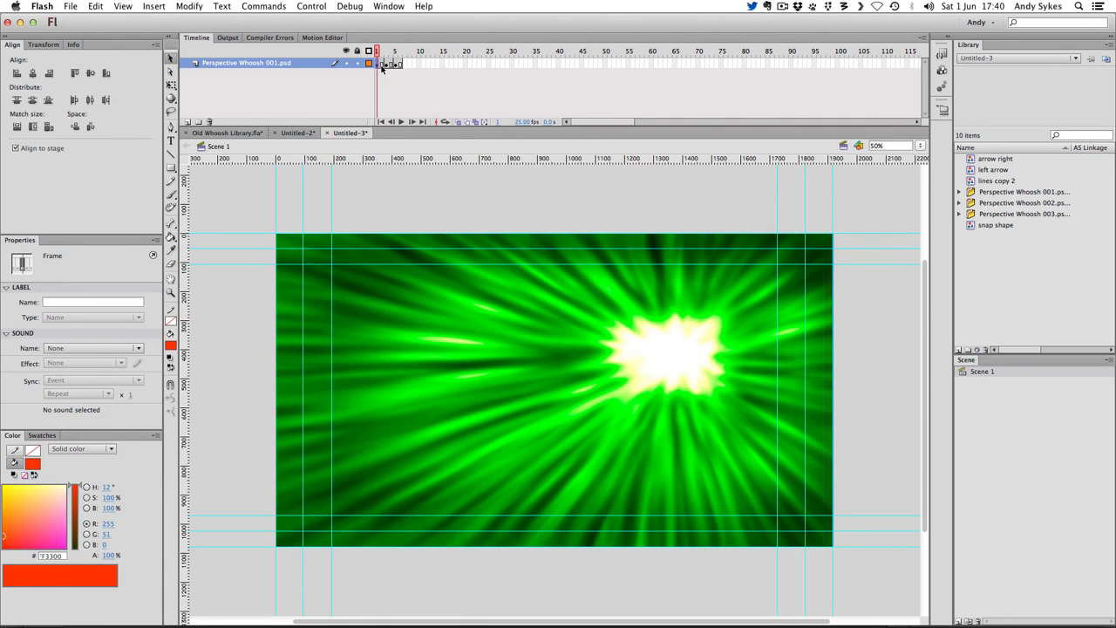
{"action": "left_click", "coordinate": [399, 67]}
{"action": "right_click", "coordinate": [399, 66]}
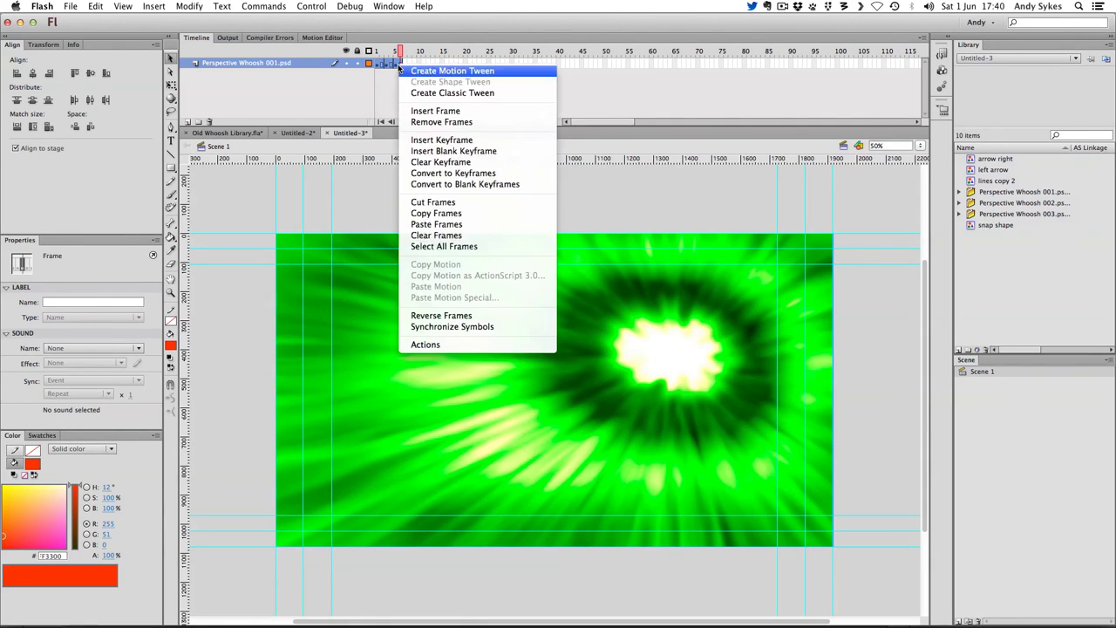
{"action": "left_click", "coordinate": [429, 214]}
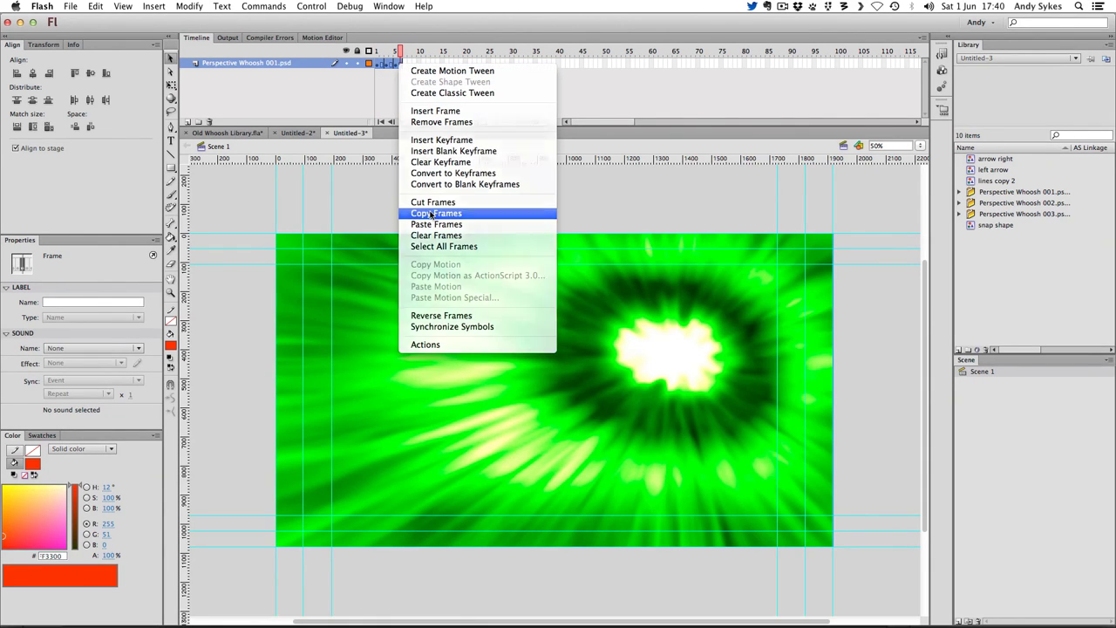
Create a graphic symbol named Perspective Whoosh Green and paste the copied frames into its timeline
{"action": "left_click", "coordinate": [162, 6]}
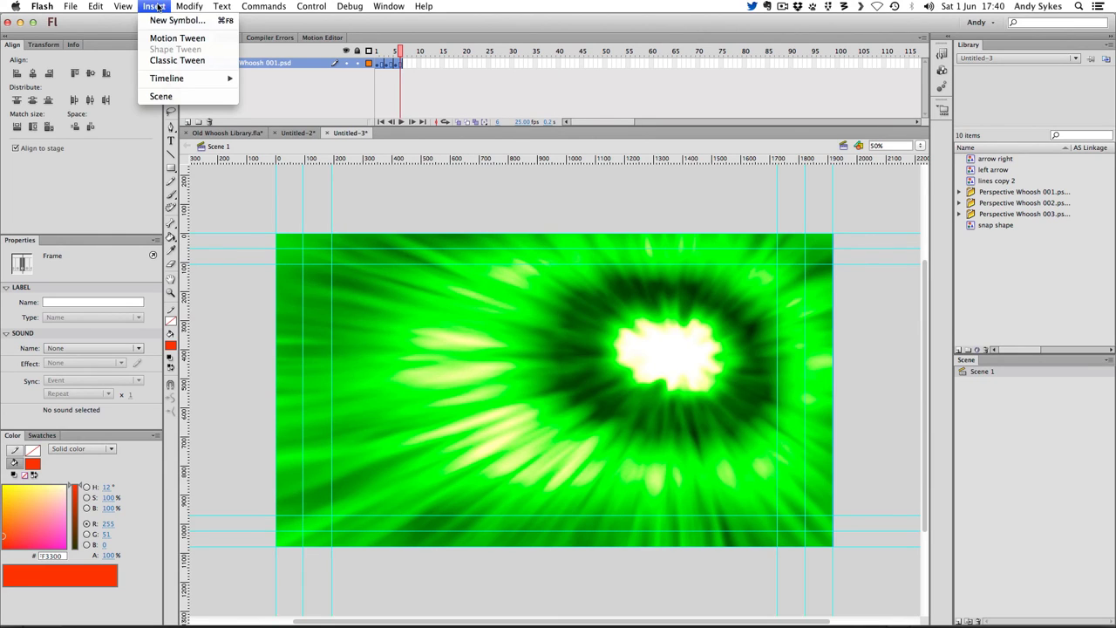
{"action": "left_click", "coordinate": [161, 21]}
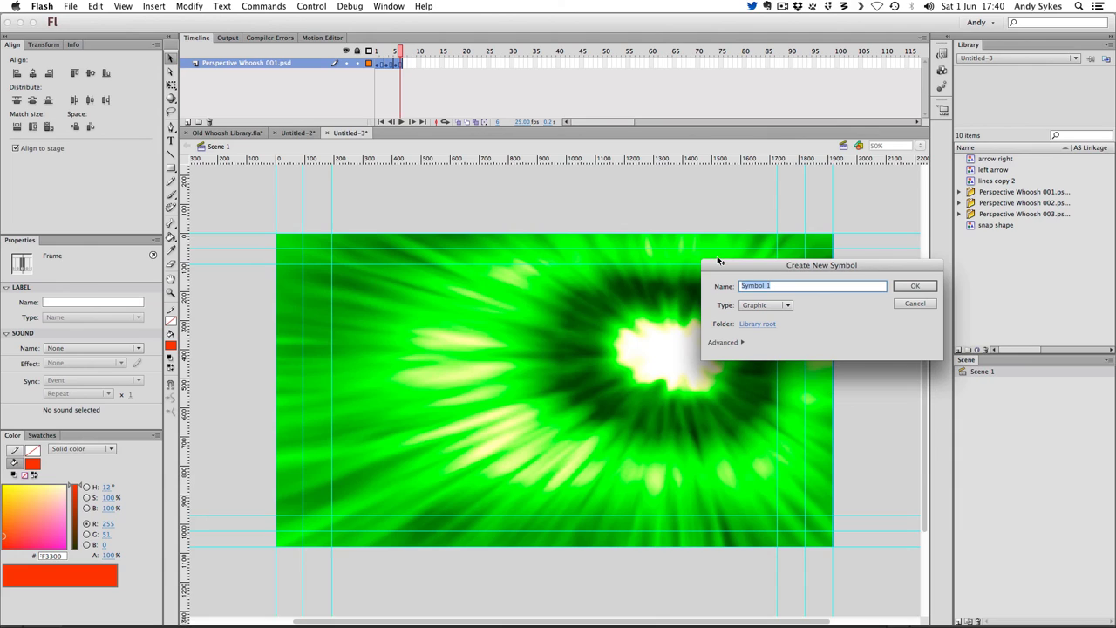
{"action": "type", "text": "Perspective Whoosh Green"}
{"action": "left_click", "coordinate": [914, 286]}
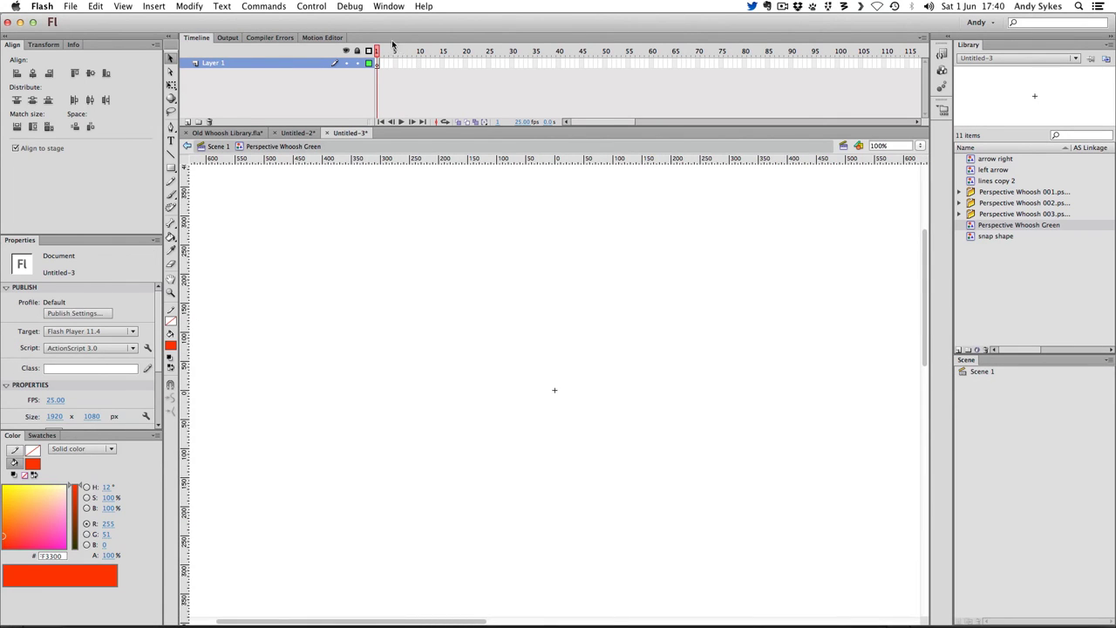
{"action": "right_click", "coordinate": [376, 63]}
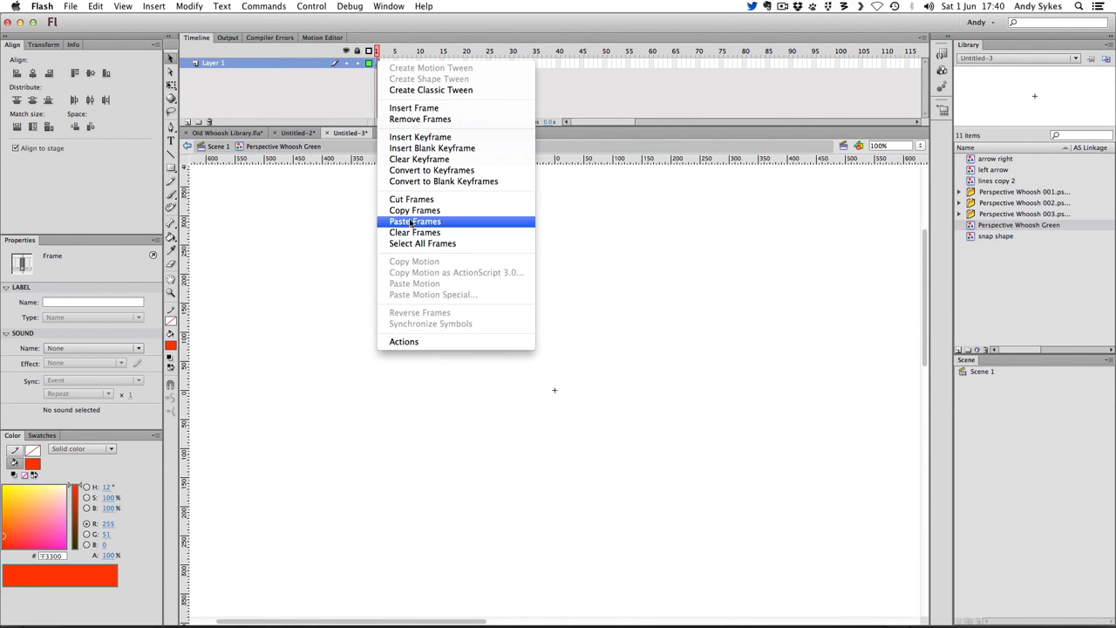
{"action": "left_click", "coordinate": [409, 224]}
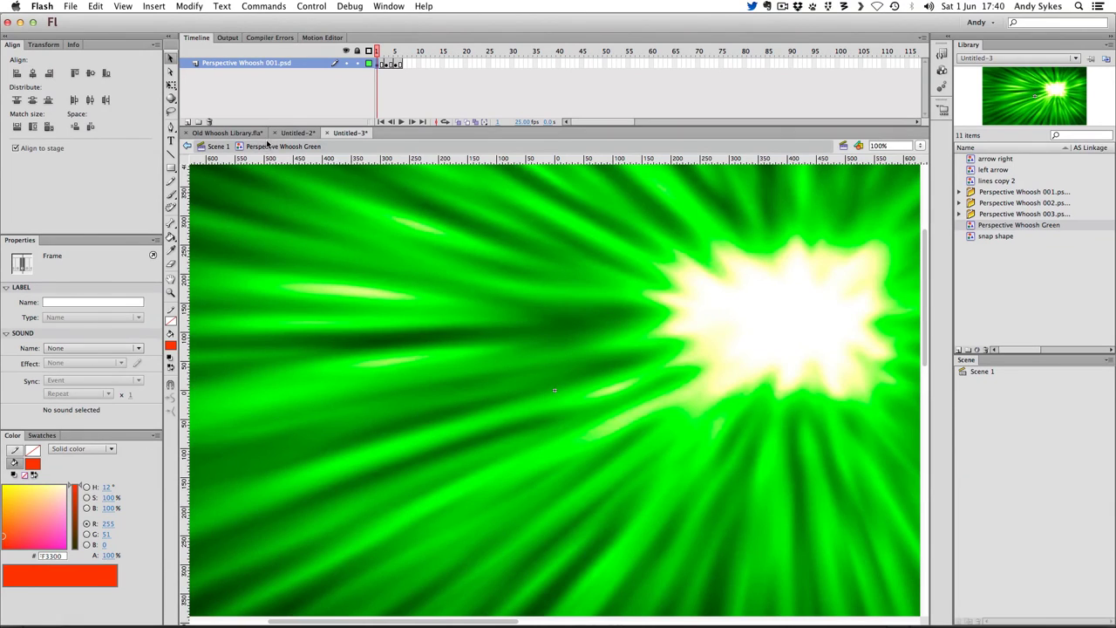
Return to Scene 1, add a new layer and delete the original Perspective Whoosh 001.psd layer
{"action": "left_click", "coordinate": [218, 145]}
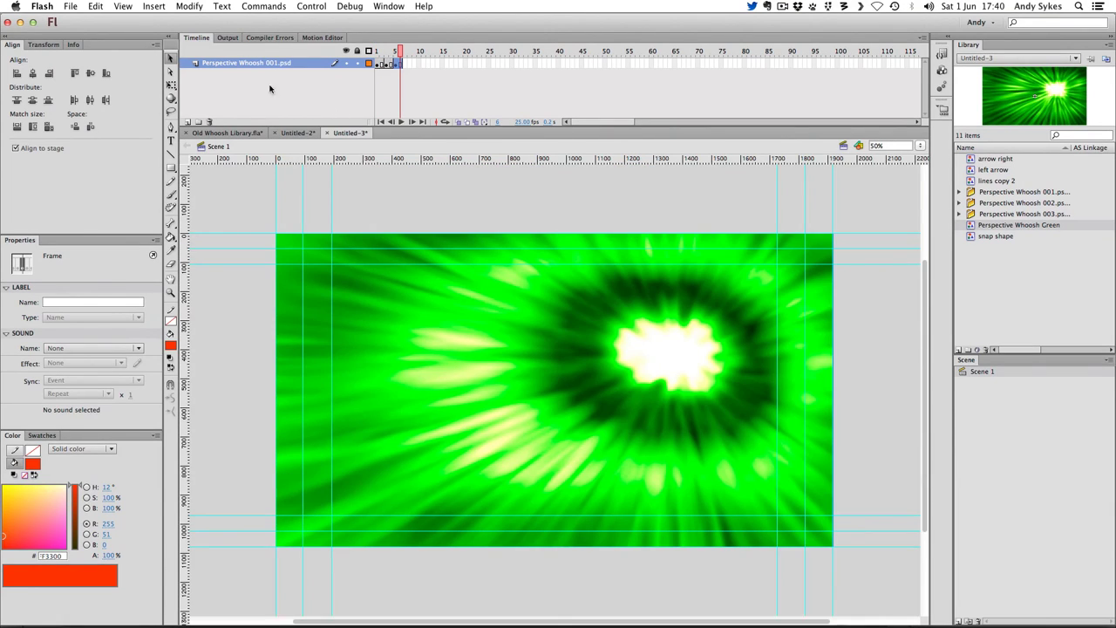
{"action": "left_click", "coordinate": [199, 122]}
{"action": "left_click", "coordinate": [203, 74]}
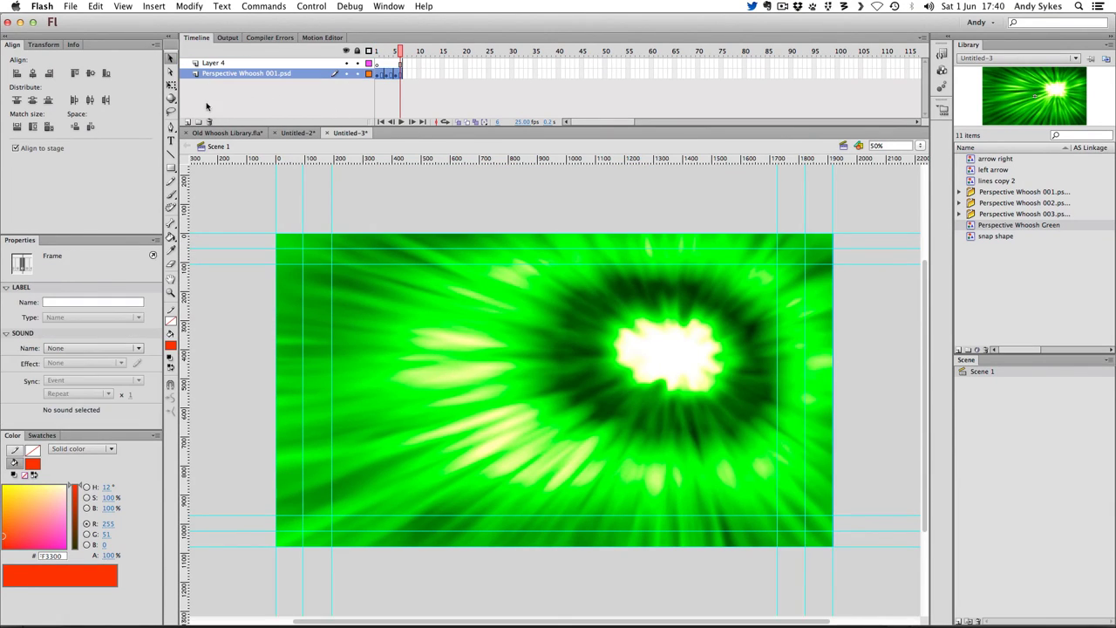
{"action": "left_click", "coordinate": [210, 122]}
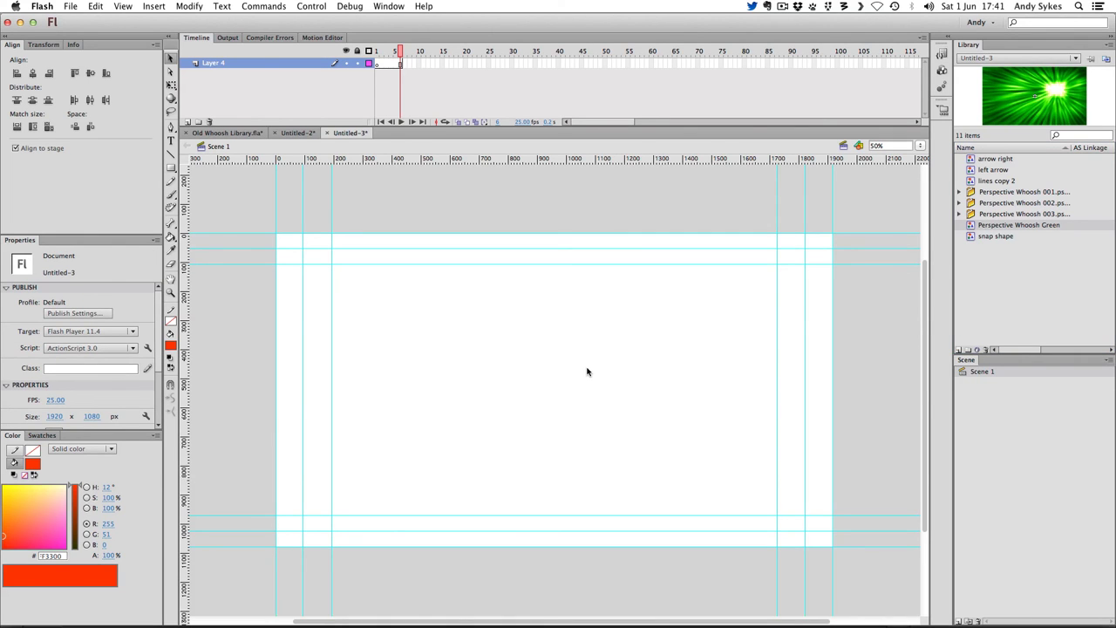
Place the Perspective Whoosh Green symbol centred on the stage and extend its layer to frame 84
{"action": "key", "text": "super+v"}
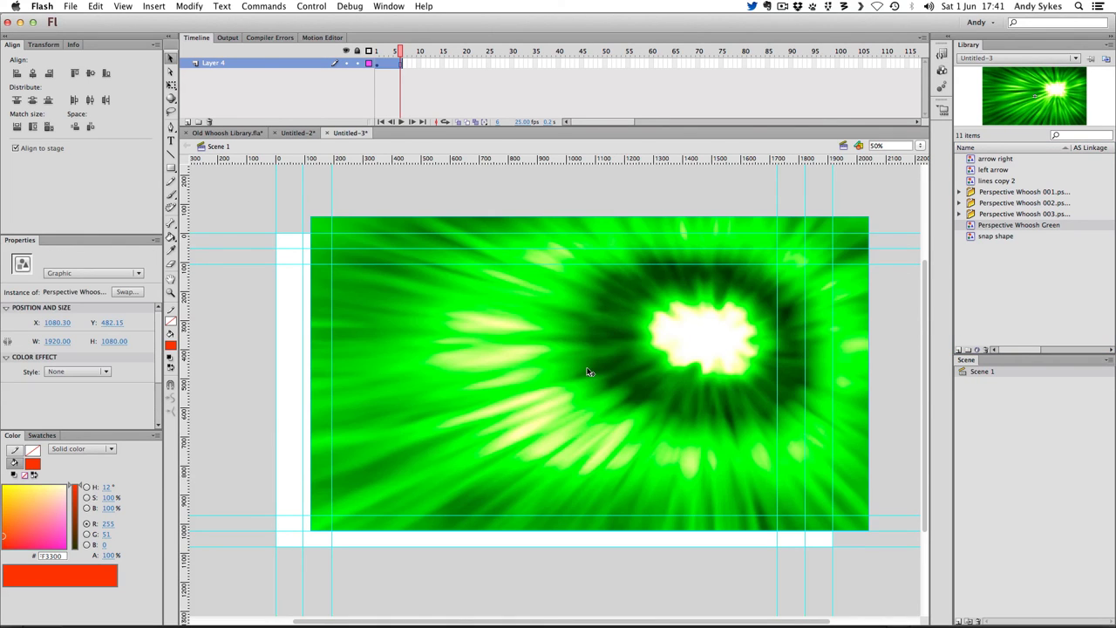
{"action": "left_click", "coordinate": [33, 75]}
{"action": "left_click", "coordinate": [89, 74]}
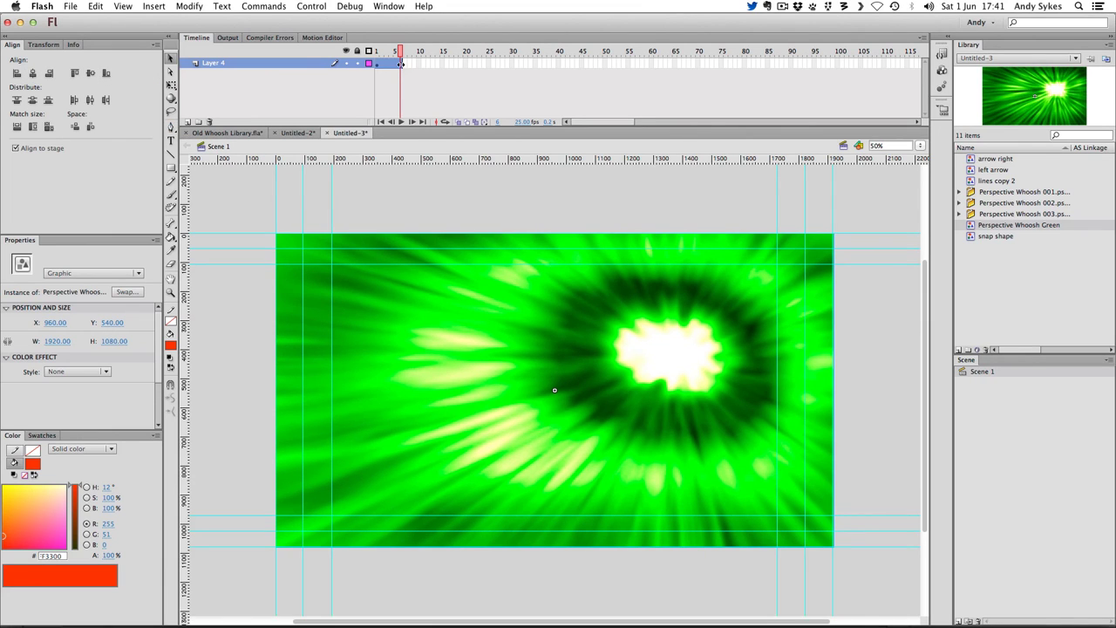
{"action": "left_click_drag", "start_coordinate": [400, 64], "coordinate": [763, 70]}
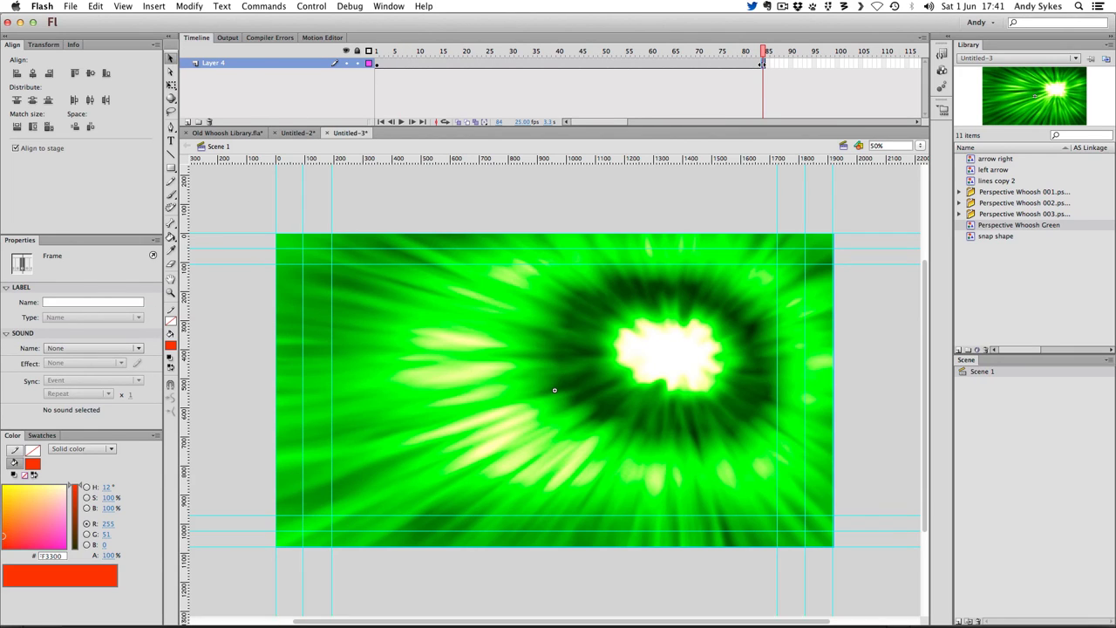
Distribute the whoosh symbol to its own layer and delete the empty Layer 4
{"action": "right_click", "coordinate": [510, 329]}
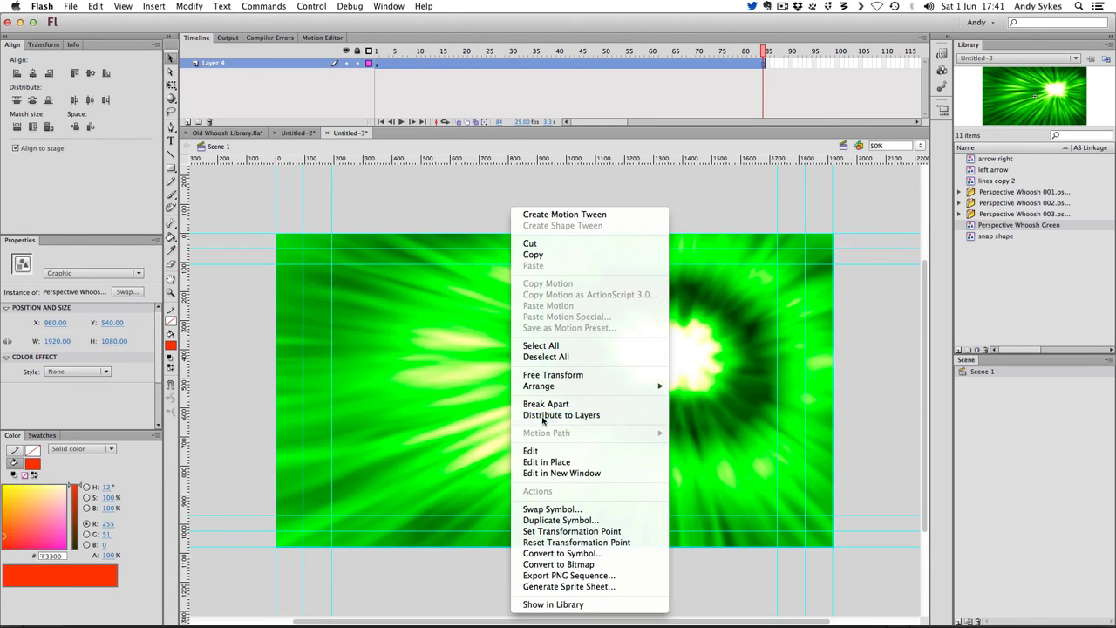
{"action": "left_click", "coordinate": [390, 85]}
{"action": "key", "text": "ctrl+shift+d"}
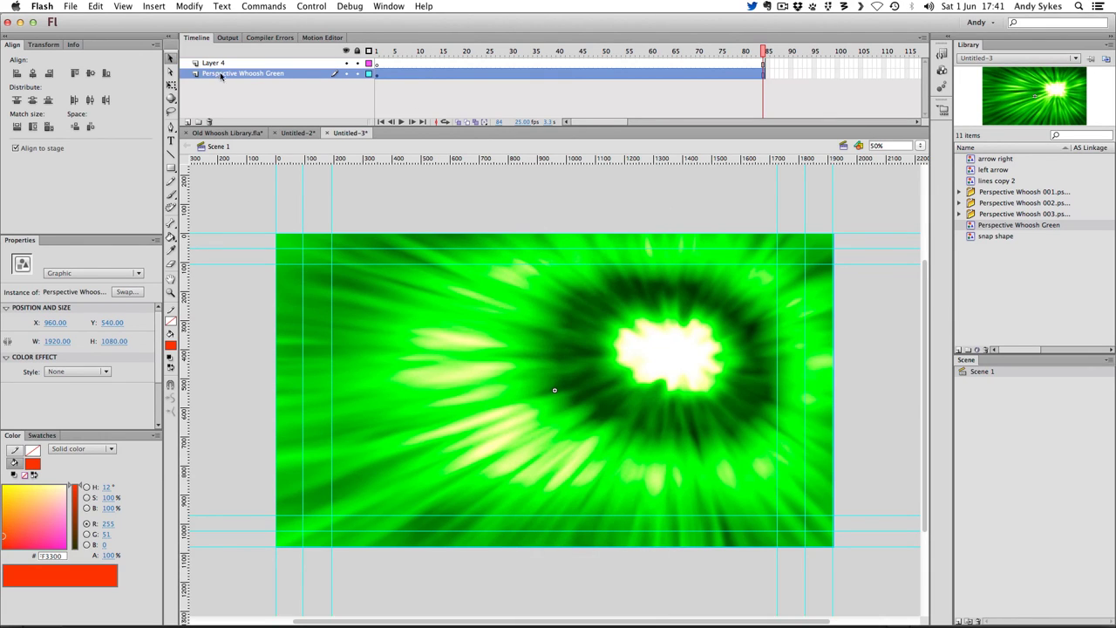
{"action": "left_click", "coordinate": [218, 64]}
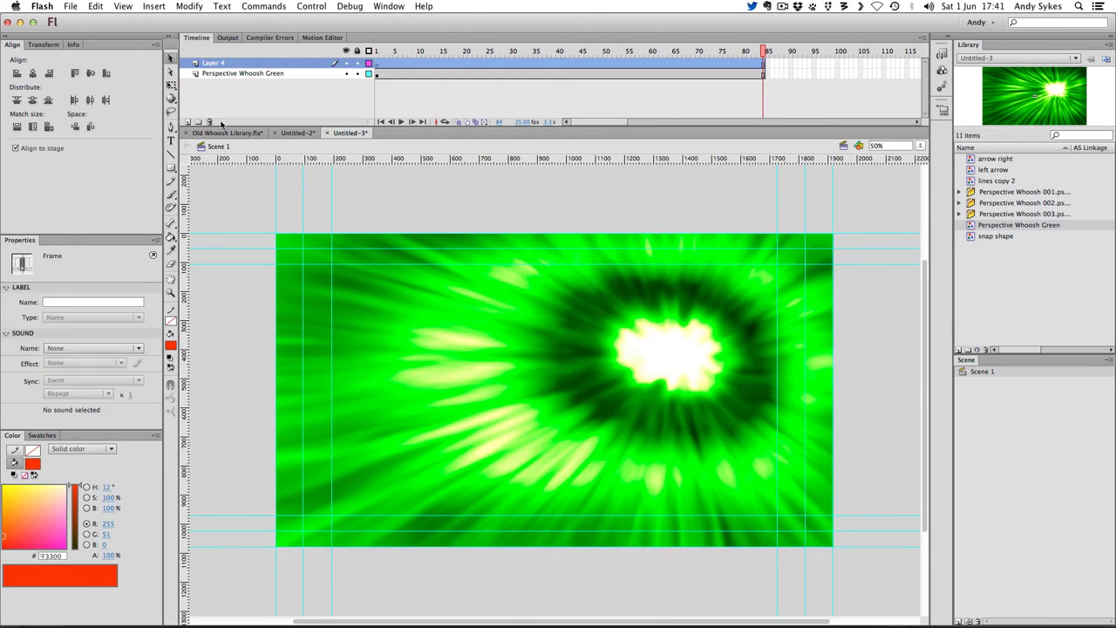
{"action": "left_click", "coordinate": [209, 122]}
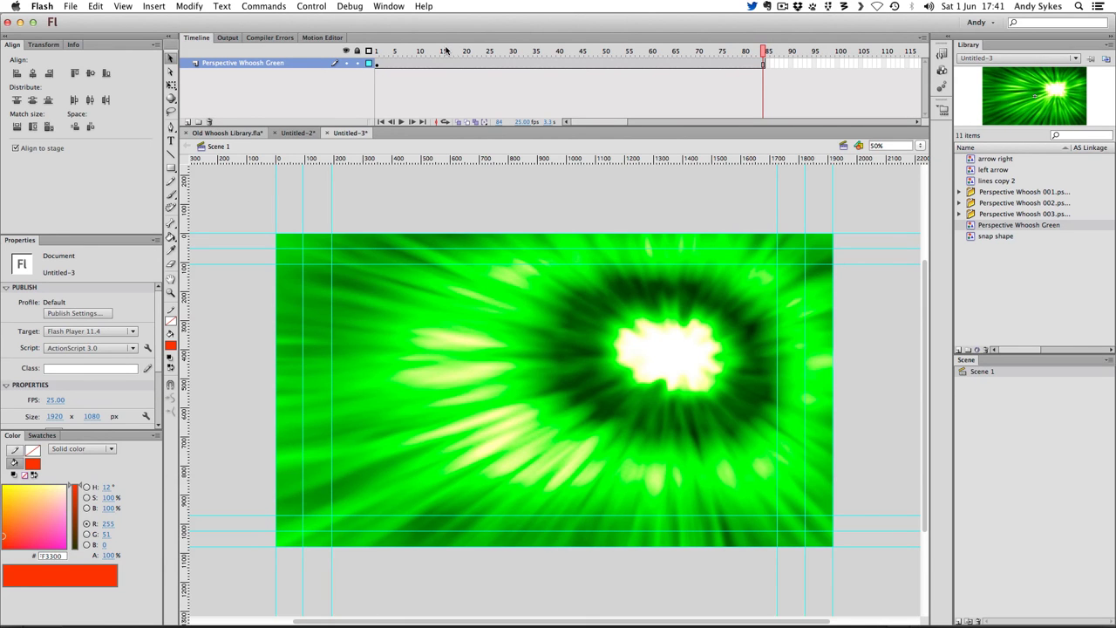
Play the extended green whoosh background from the first frame
{"action": "left_click_drag", "start_coordinate": [444, 50], "coordinate": [350, 61]}
{"action": "key", "text": "Return"}
Draw a red circle about 496 px wide near the stage centre on a new layer and play the timeline from frame 1
{"action": "left_click", "coordinate": [187, 123]}
{"action": "left_click", "coordinate": [171, 167]}
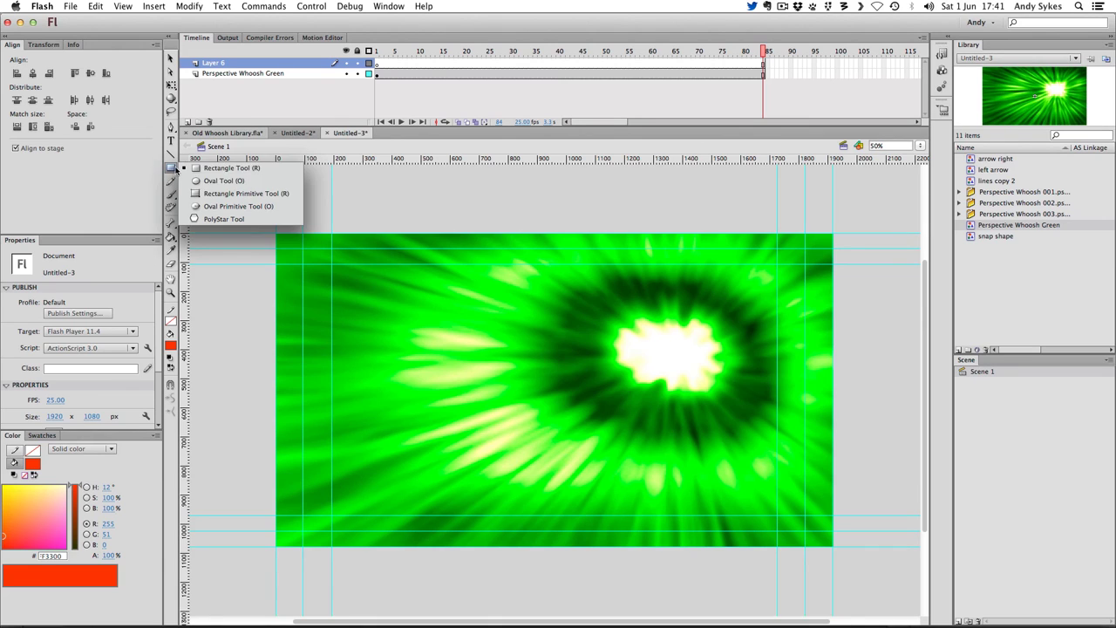
{"action": "left_click", "coordinate": [218, 180]}
{"action": "mouse_move", "coordinate": [488, 307]}
{"action": "left_mouse_down"}
{"action": "mouse_move", "coordinate": [577, 410]}
{"action": "mouse_move", "coordinate": [635, 453]}
{"action": "left_mouse_up"}
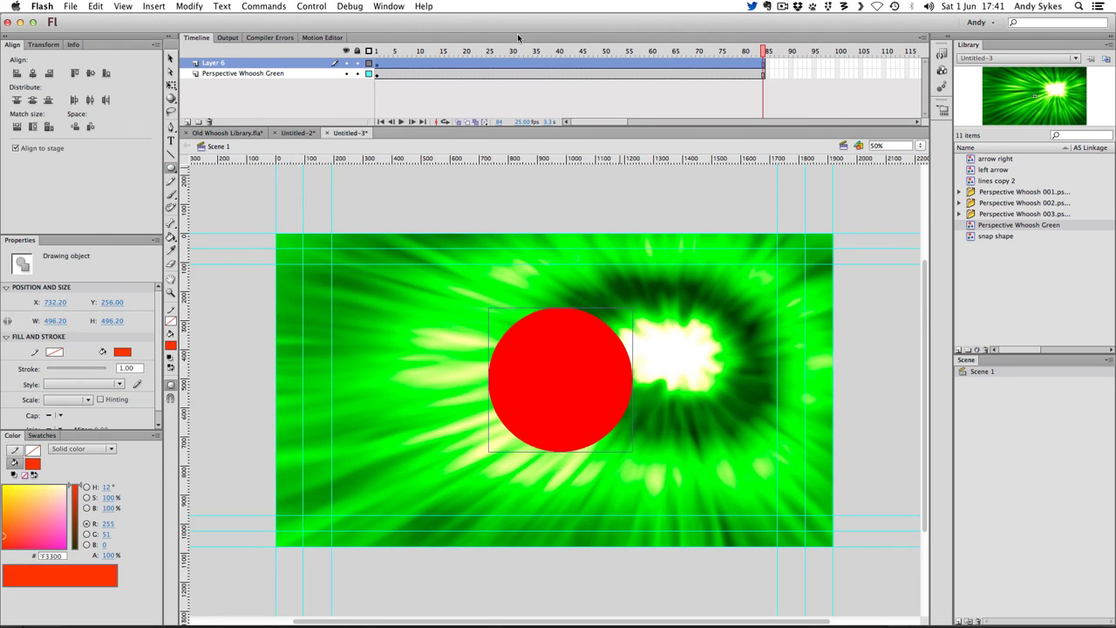
{"action": "left_click", "coordinate": [375, 51]}
{"action": "key", "text": "Return"}
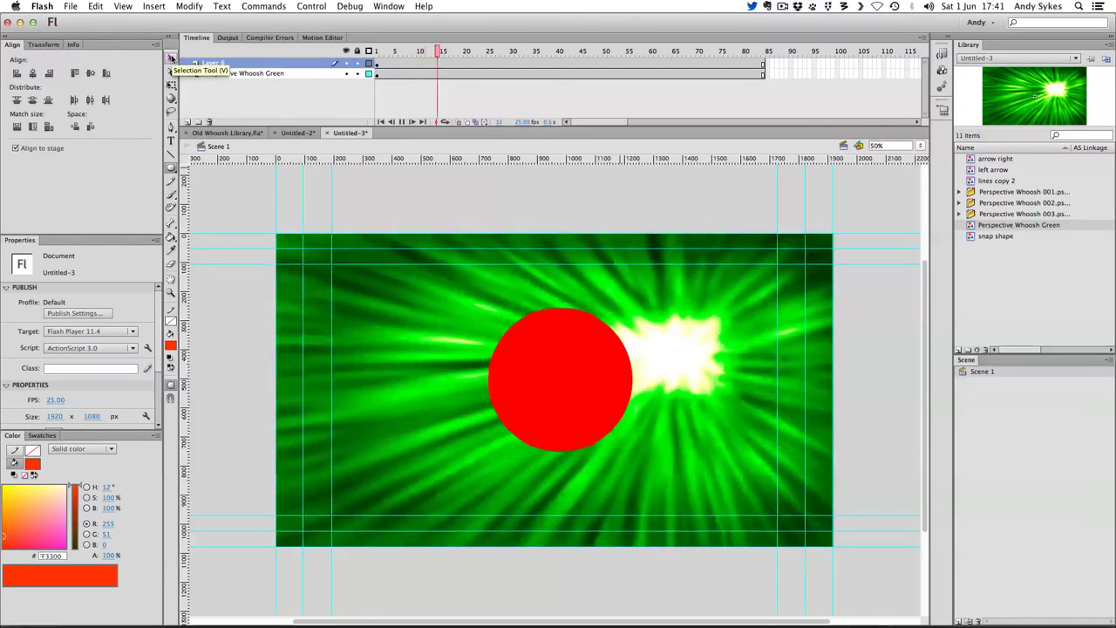